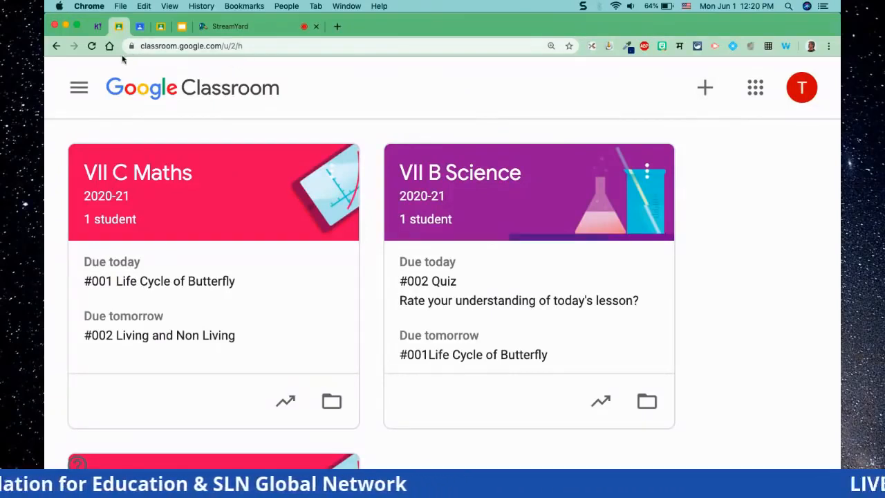
{"action": "left_click", "coordinate": [754, 92]}
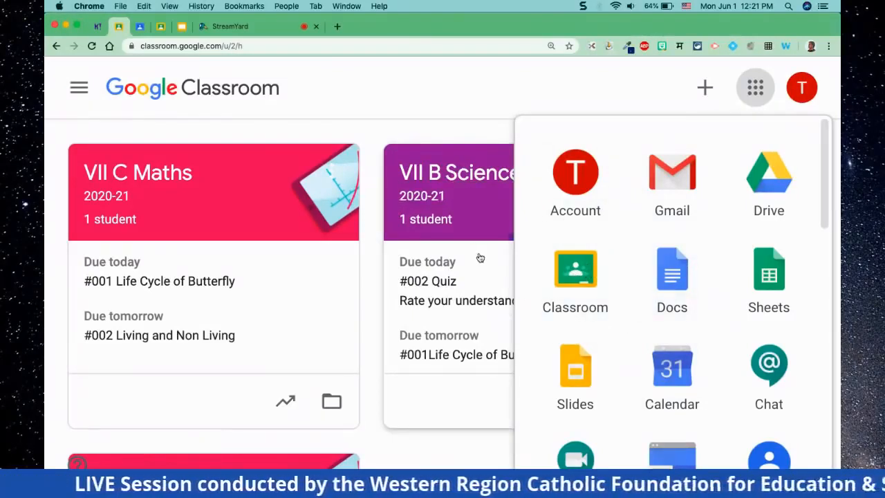
{"action": "left_click", "coordinate": [505, 99]}
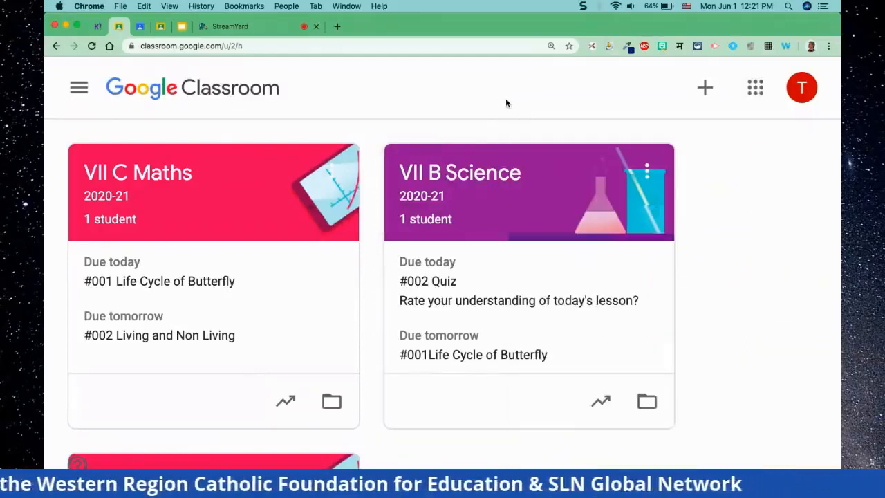
Start creating a new class and enter "VIII A Maths" as its class name
{"action": "left_click", "coordinate": [704, 88]}
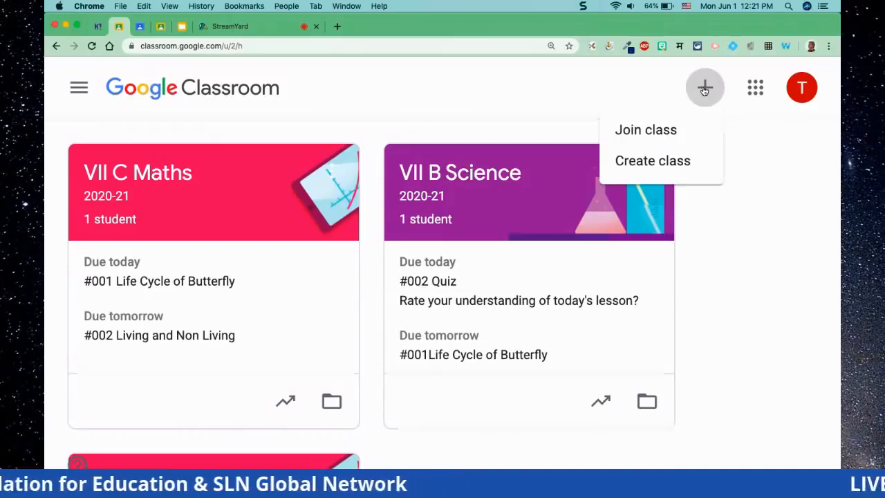
{"action": "left_click", "coordinate": [651, 160]}
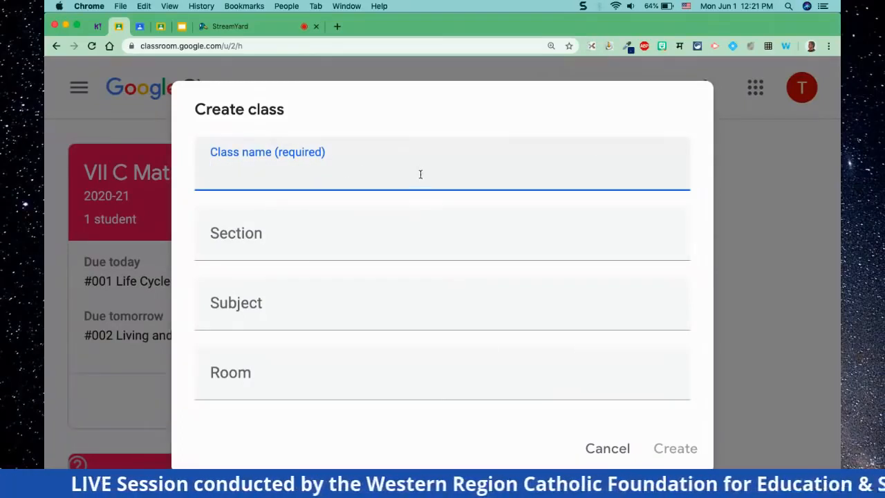
{"action": "type", "text": "V"}
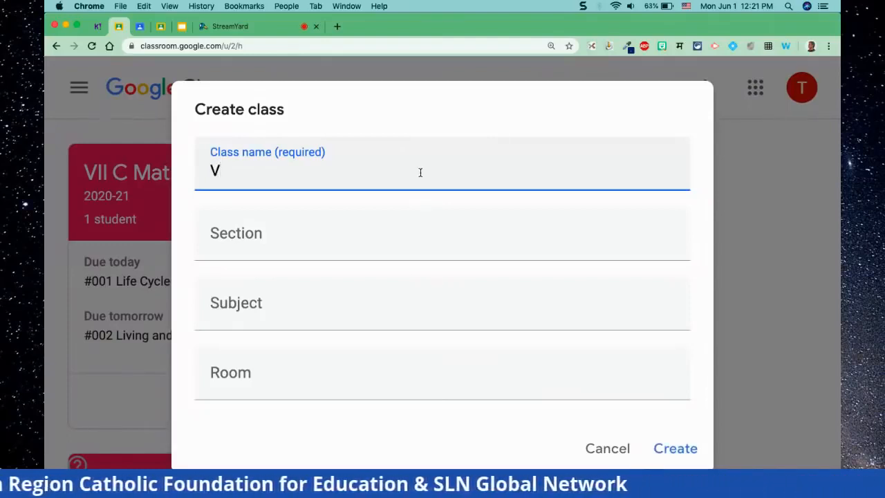
{"action": "type", "text": "III"}
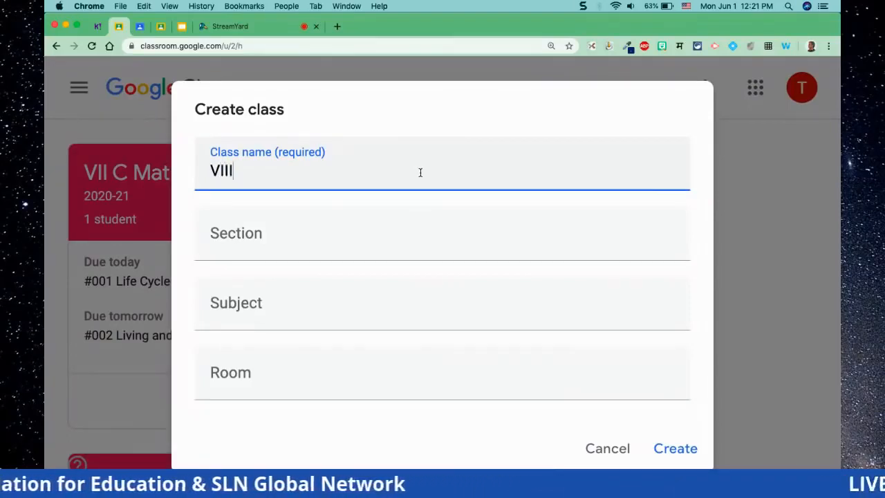
{"action": "type", "text": " A"}
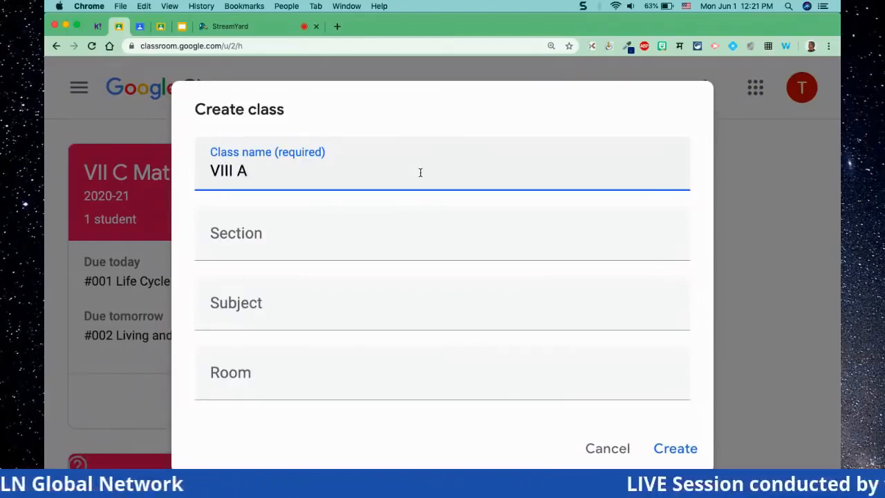
{"action": "type", "text": " Maths"}
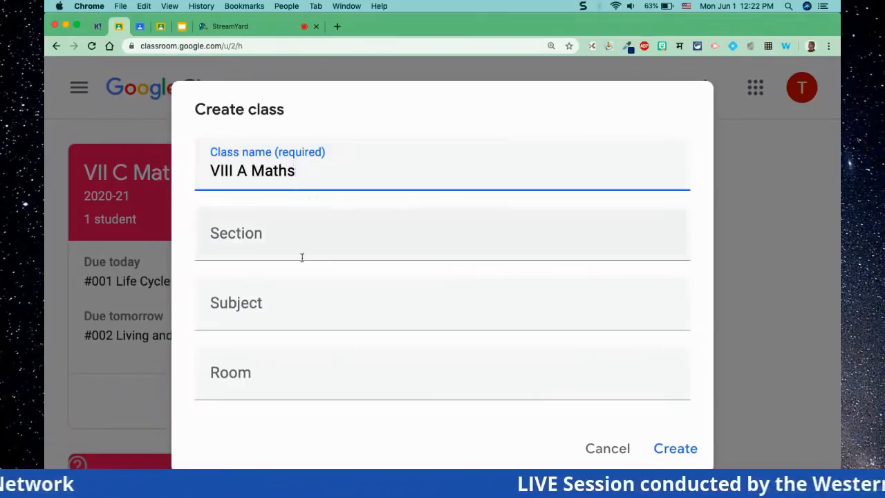
Set the new class's section to "2020-21" and create the class
{"action": "left_click", "coordinate": [273, 247]}
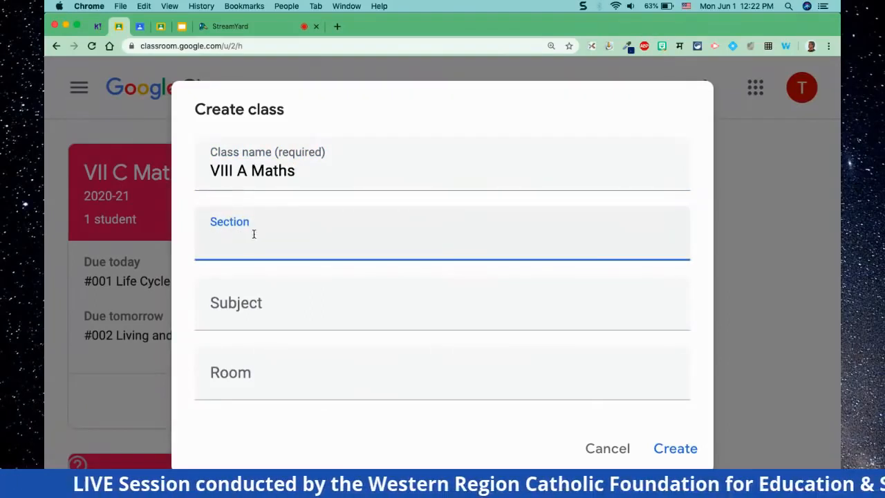
{"action": "type", "text": "2020"}
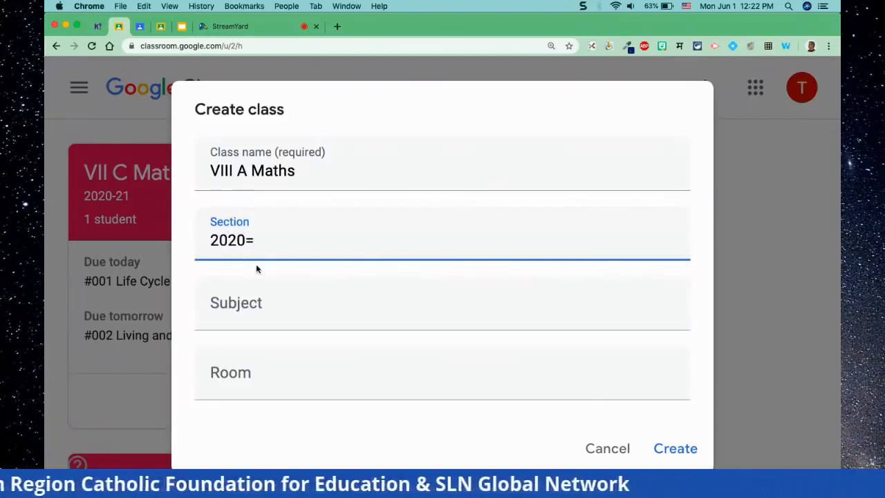
{"action": "type", "text": "-"}
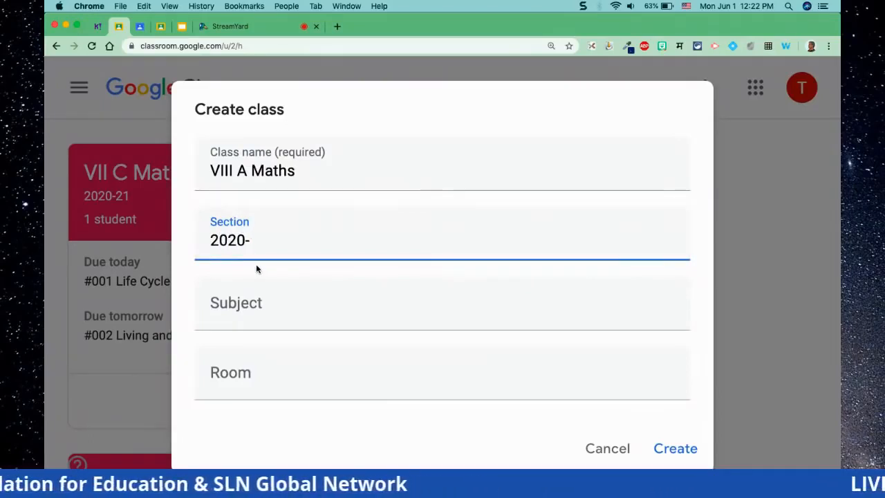
{"action": "type", "text": "21"}
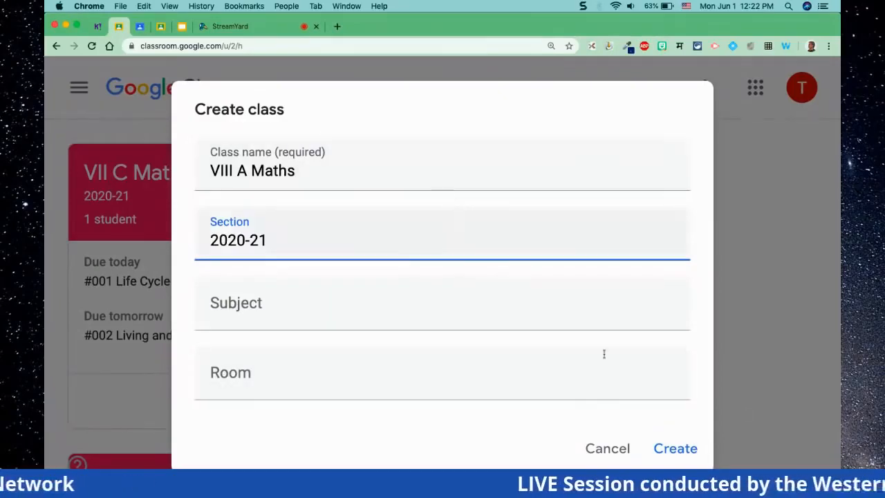
{"action": "left_click", "coordinate": [675, 451]}
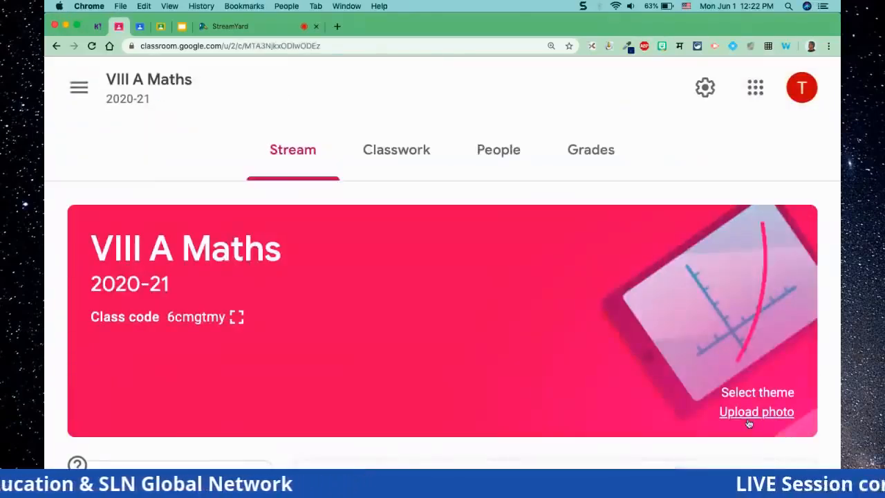
Look over the new class's stream page and return to the overview of all classes
{"action": "scroll", "coordinate": [748, 423], "scroll_direction": "down", "scroll_amount": 1}
{"action": "scroll", "coordinate": [747, 418], "scroll_direction": "down", "scroll_amount": 2}
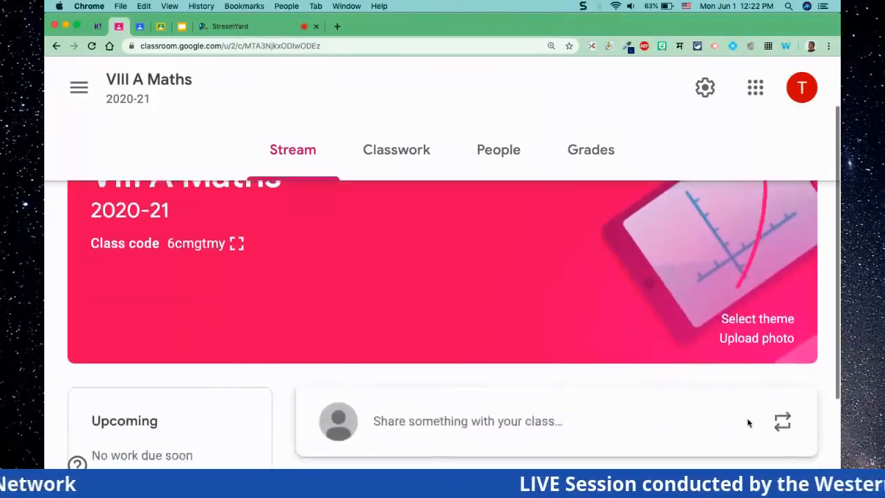
{"action": "scroll", "coordinate": [747, 420], "scroll_direction": "up", "scroll_amount": 2}
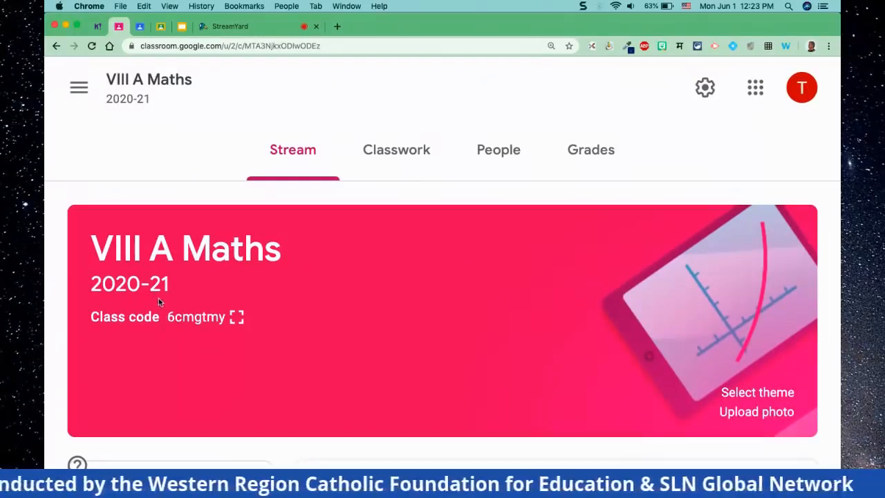
{"action": "left_click", "coordinate": [79, 88]}
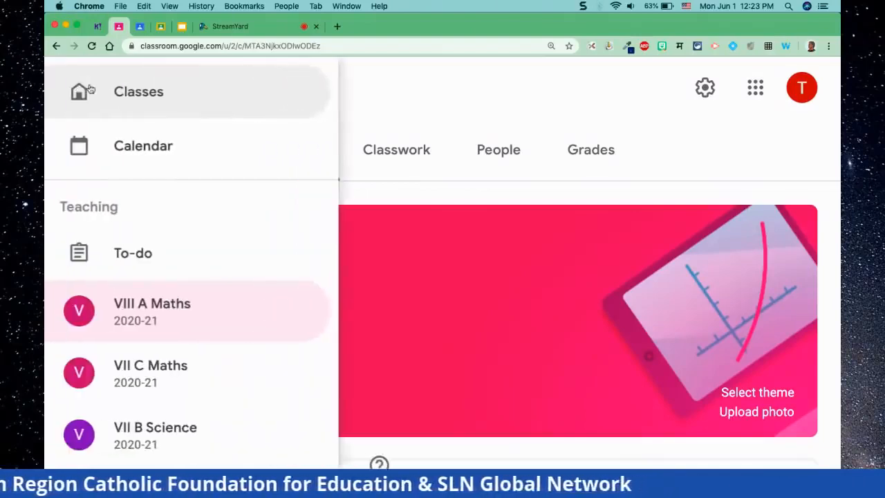
{"action": "left_click", "coordinate": [138, 91]}
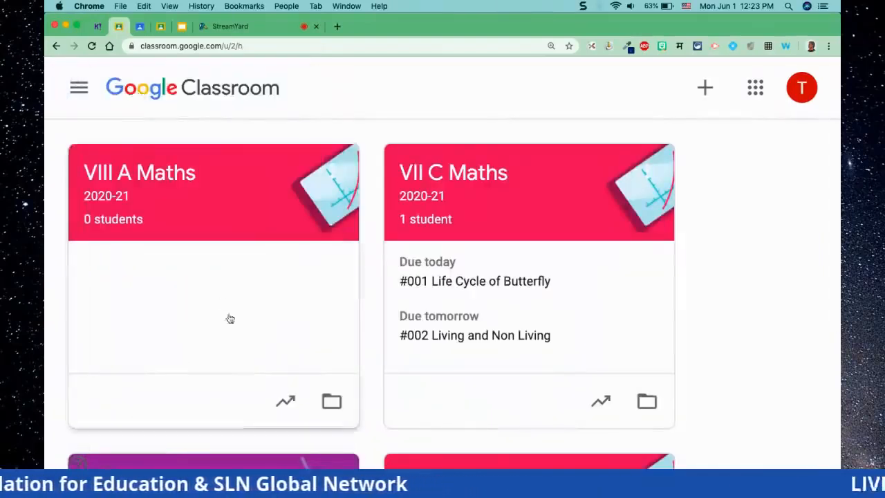
Examine the class cards in the overview, including their student numbers and assignments due
{"action": "scroll", "coordinate": [239, 336], "scroll_direction": "down", "scroll_amount": 3}
{"action": "scroll", "coordinate": [239, 336], "scroll_direction": "up", "scroll_amount": 2}
{"action": "scroll", "coordinate": [240, 336], "scroll_direction": "up", "scroll_amount": 2}
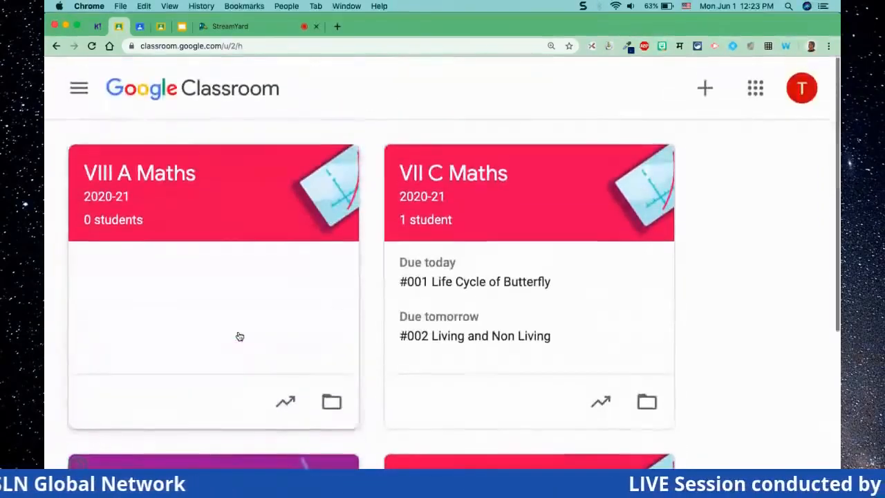
{"action": "scroll", "coordinate": [240, 336], "scroll_direction": "down", "scroll_amount": 1}
{"action": "scroll", "coordinate": [238, 336], "scroll_direction": "down", "scroll_amount": 1}
{"action": "scroll", "coordinate": [237, 336], "scroll_direction": "up", "scroll_amount": 2}
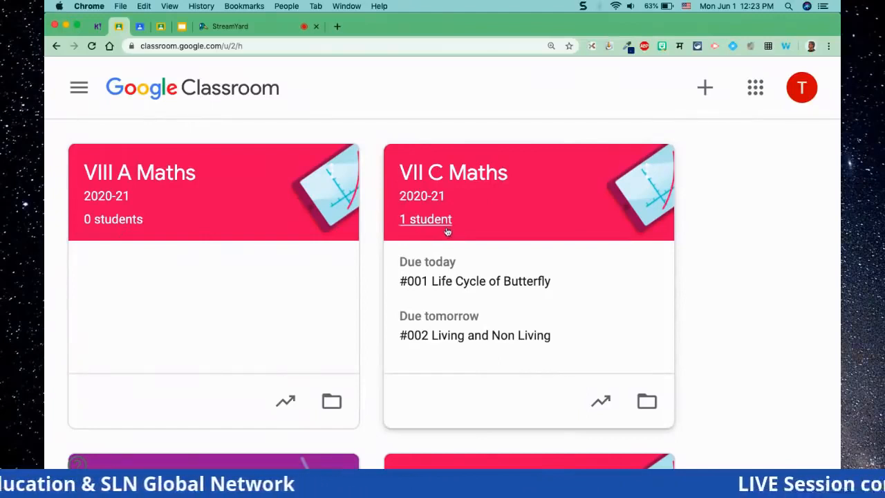
{"action": "scroll", "coordinate": [714, 324], "scroll_direction": "down", "scroll_amount": 1}
{"action": "scroll", "coordinate": [714, 326], "scroll_direction": "down", "scroll_amount": 1}
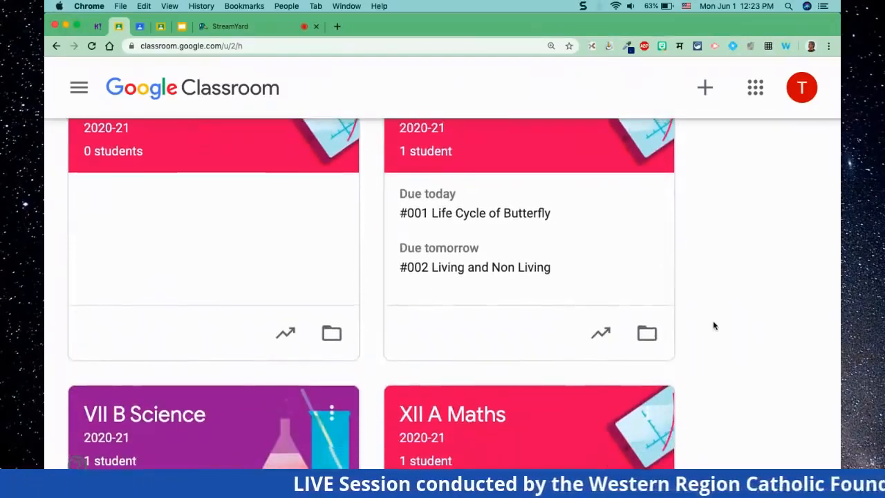
{"action": "scroll", "coordinate": [713, 322], "scroll_direction": "up", "scroll_amount": 2}
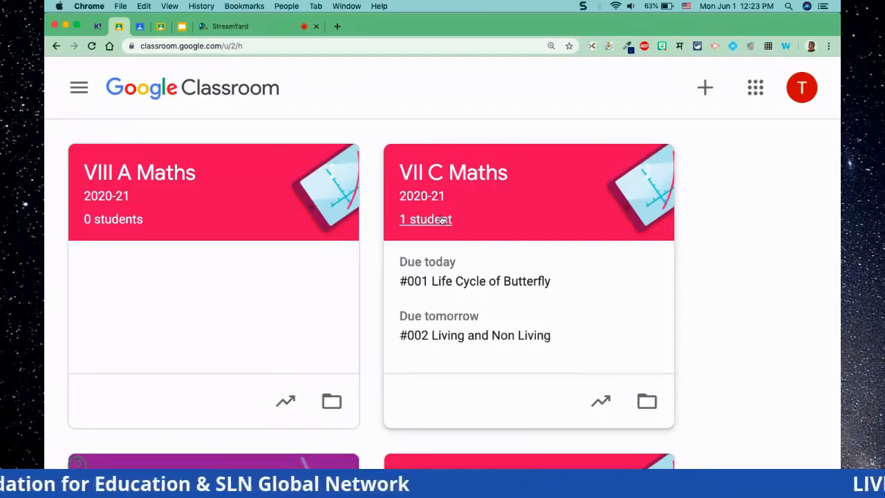
{"action": "scroll", "coordinate": [510, 312], "scroll_direction": "down", "scroll_amount": 3}
{"action": "scroll", "coordinate": [509, 312], "scroll_direction": "up", "scroll_amount": 3}
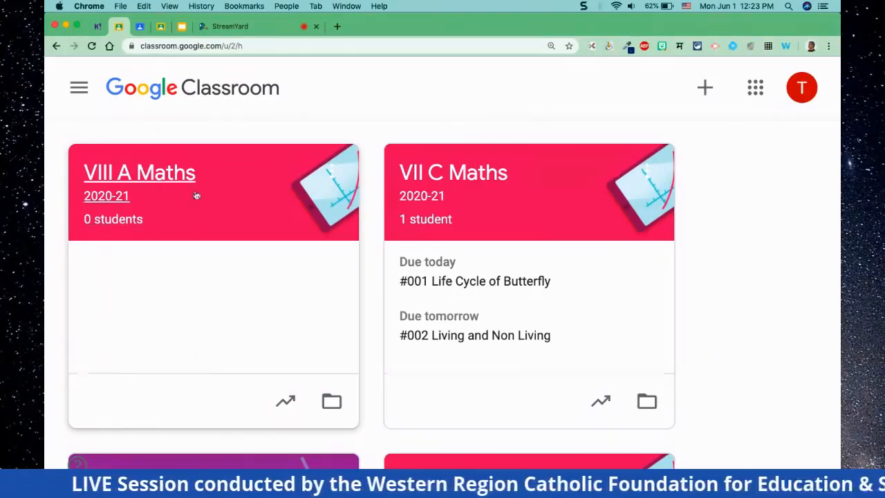
Open the VIII A Maths class and start a new announcement in its stream
{"action": "left_click", "coordinate": [147, 176]}
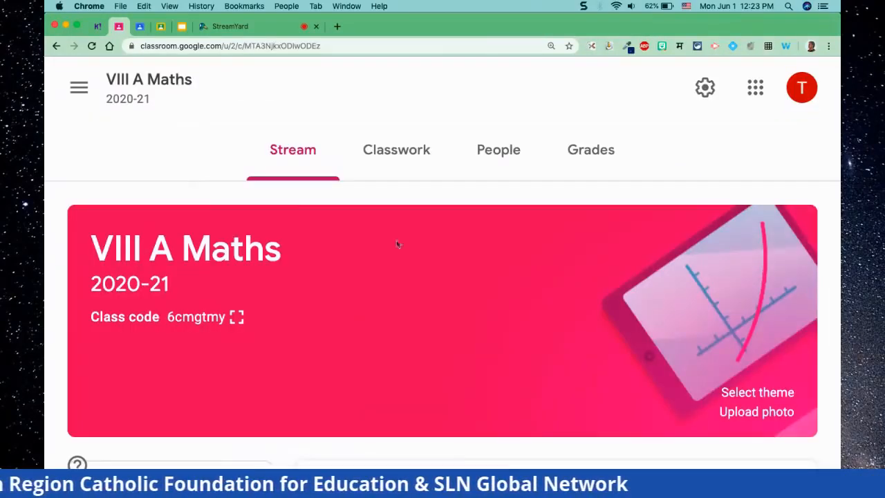
{"action": "scroll", "coordinate": [459, 279], "scroll_direction": "down", "scroll_amount": 1}
{"action": "scroll", "coordinate": [460, 281], "scroll_direction": "up", "scroll_amount": 1}
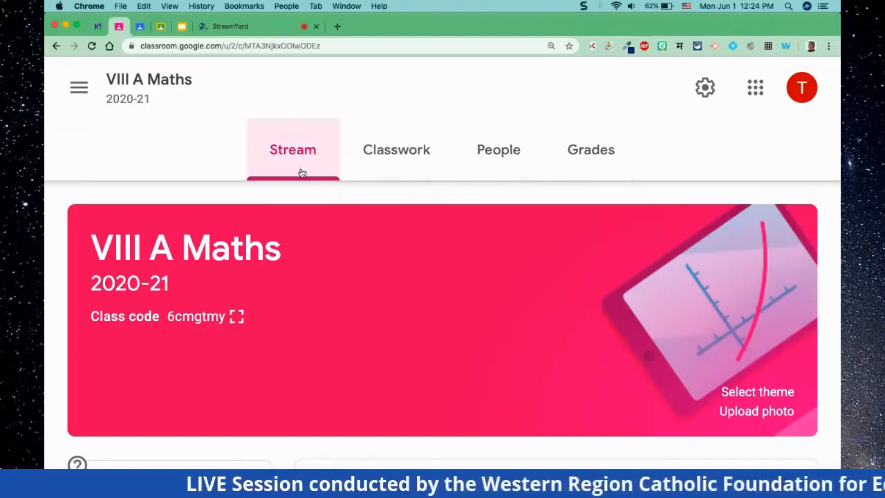
{"action": "scroll", "coordinate": [350, 360], "scroll_direction": "down", "scroll_amount": 5}
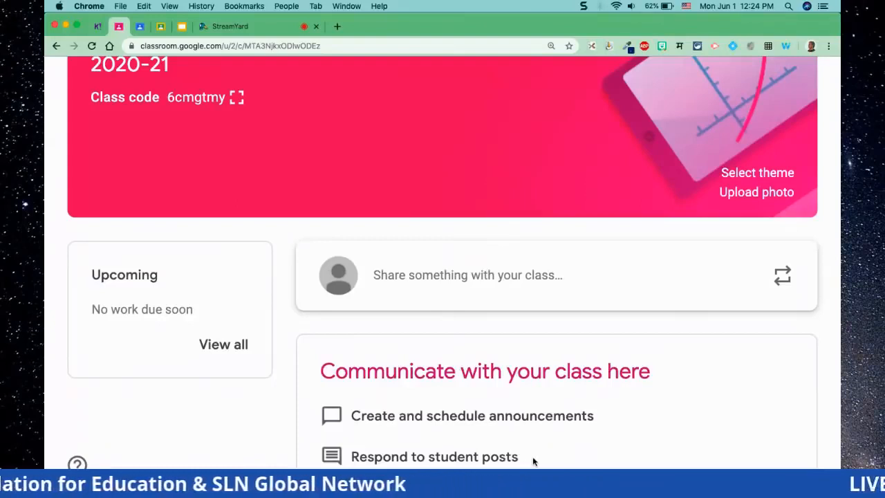
{"action": "left_click", "coordinate": [392, 271]}
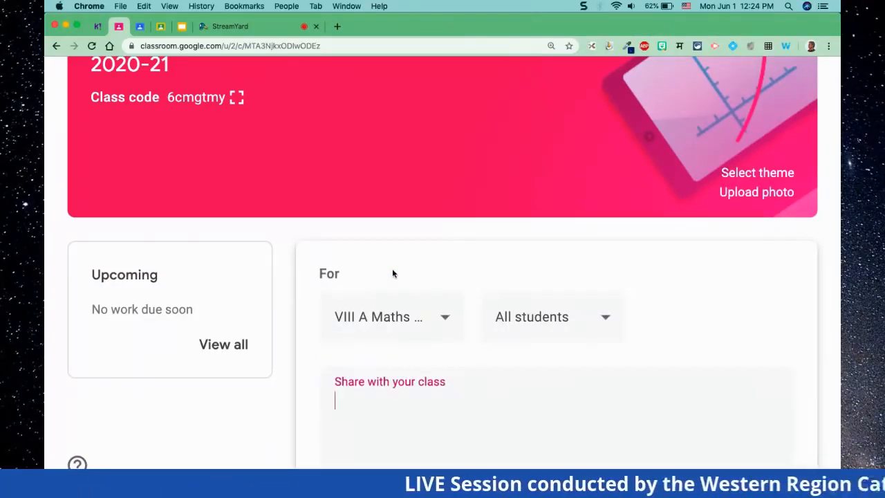
Write "Welcome!" as the announcement text for all students of VIII A Maths
{"action": "left_click", "coordinate": [234, 408]}
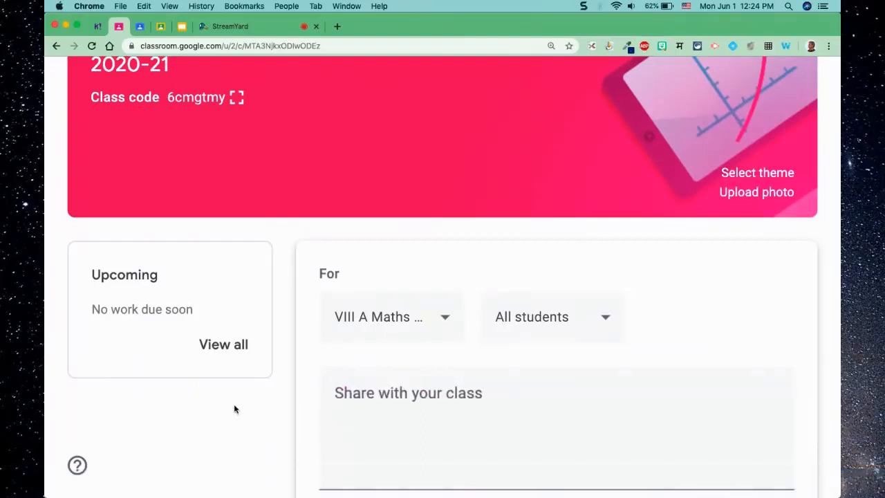
{"action": "scroll", "coordinate": [274, 410], "scroll_direction": "down", "scroll_amount": 3}
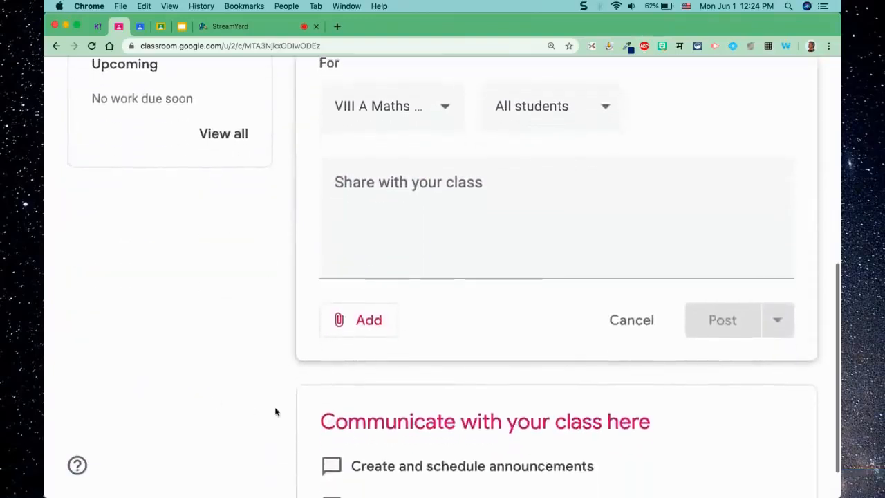
{"action": "scroll", "coordinate": [348, 417], "scroll_direction": "down", "scroll_amount": 2}
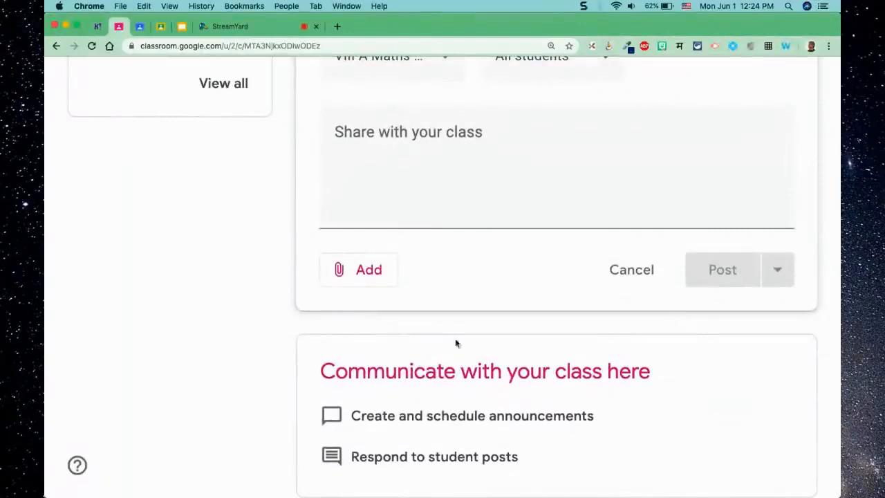
{"action": "scroll", "coordinate": [474, 293], "scroll_direction": "up", "scroll_amount": 4}
{"action": "left_click", "coordinate": [351, 278]}
{"action": "type", "text": "We"}
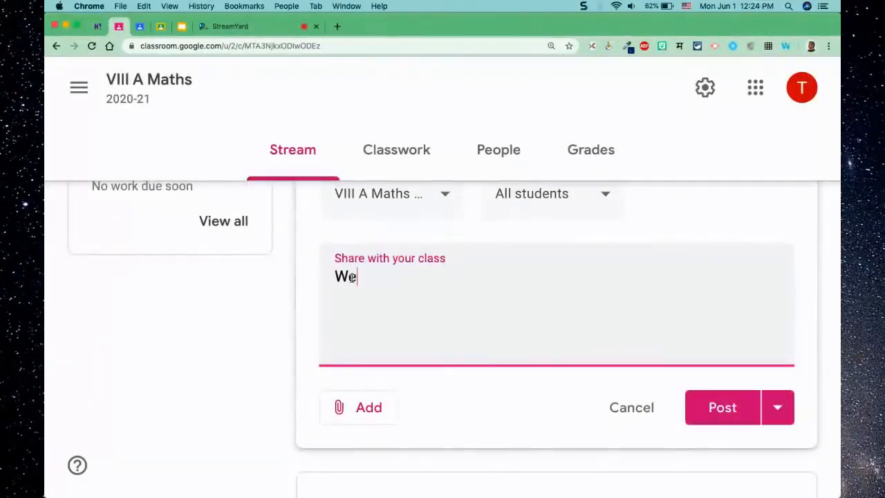
{"action": "type", "text": "lcome!"}
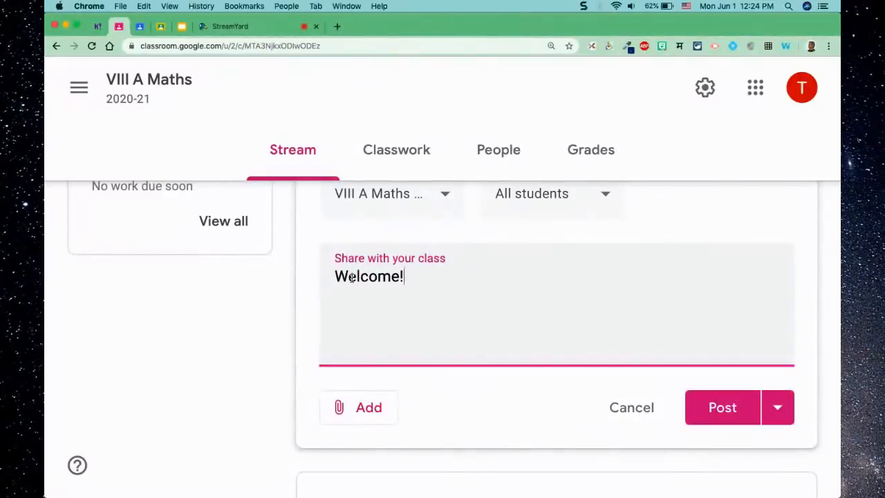
Check the alternative posting options for the welcome announcement without choosing one
{"action": "scroll", "coordinate": [395, 288], "scroll_direction": "up", "scroll_amount": 2}
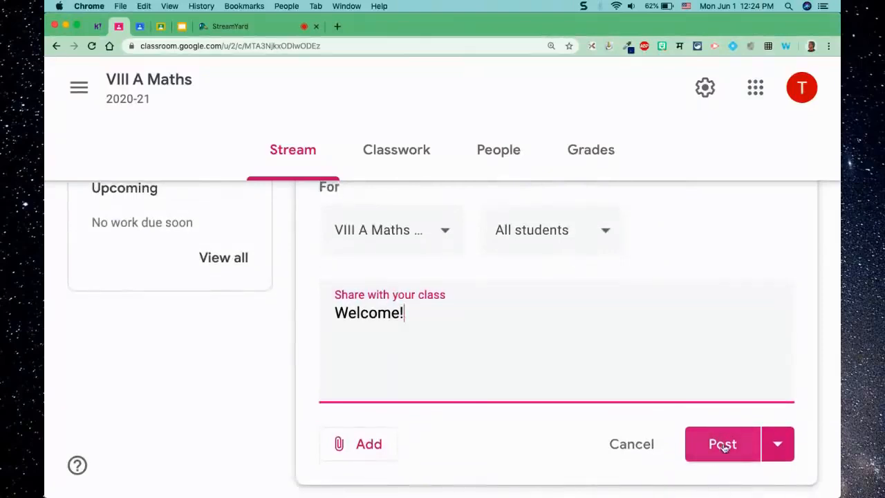
{"action": "scroll", "coordinate": [774, 439], "scroll_direction": "down", "scroll_amount": 3}
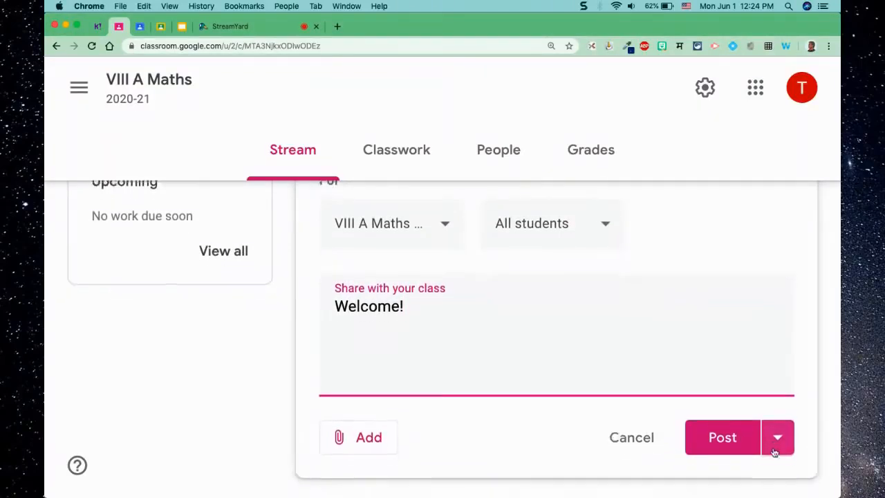
{"action": "left_click", "coordinate": [780, 366]}
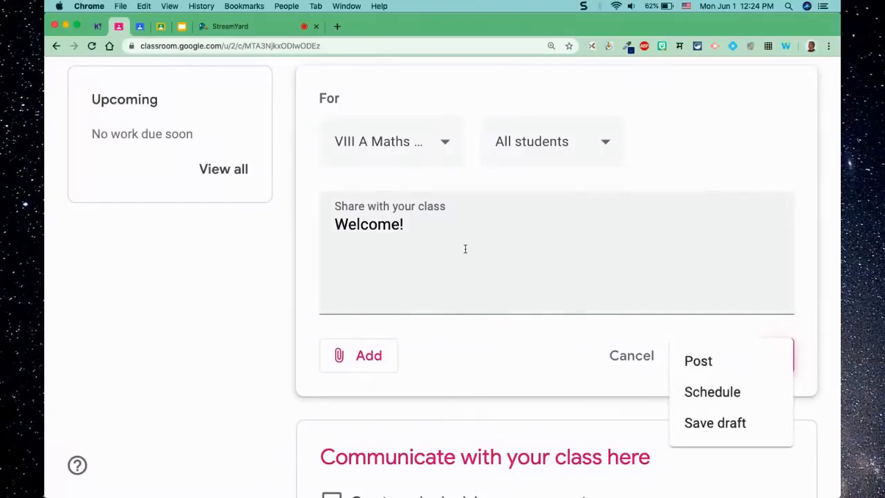
{"action": "left_click", "coordinate": [366, 357]}
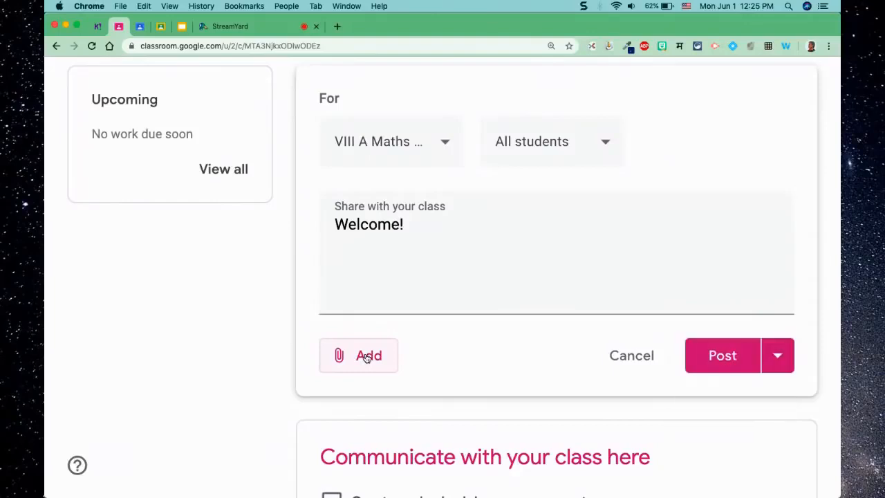
Check the attachment sources without adding any, and post the welcome announcement to all students of VIII A Maths
{"action": "left_click", "coordinate": [360, 356]}
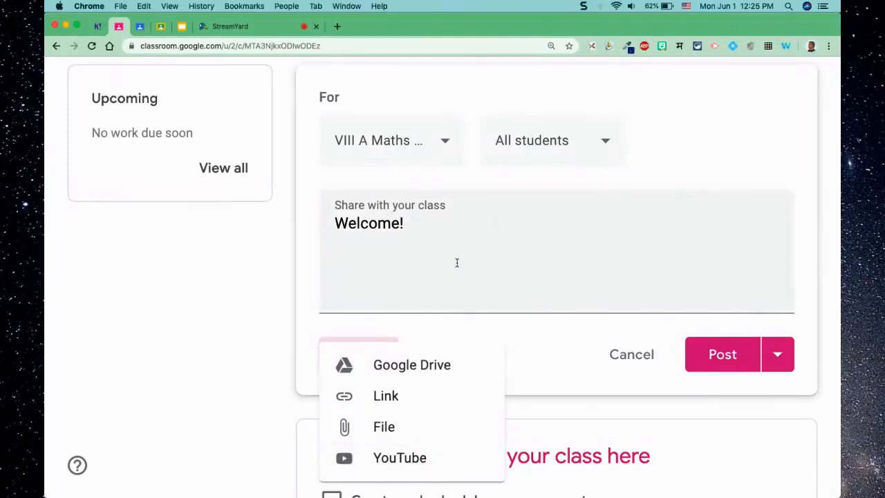
{"action": "left_click", "coordinate": [522, 355]}
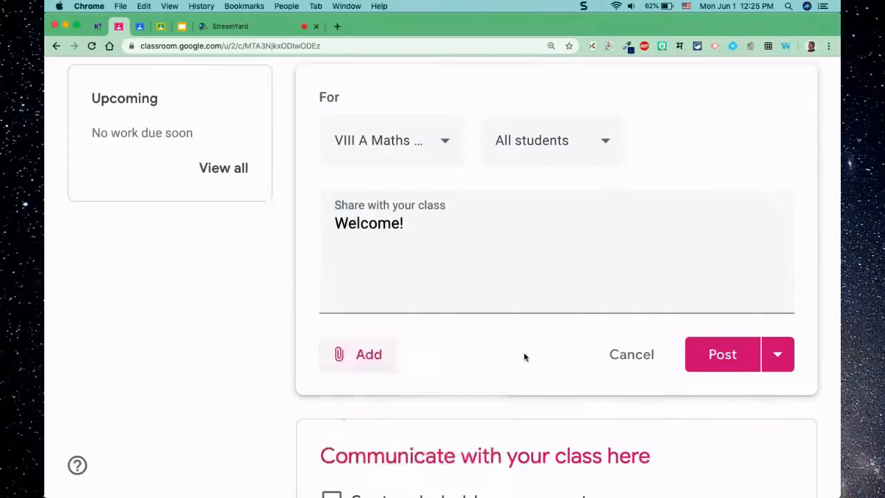
{"action": "left_click", "coordinate": [724, 355]}
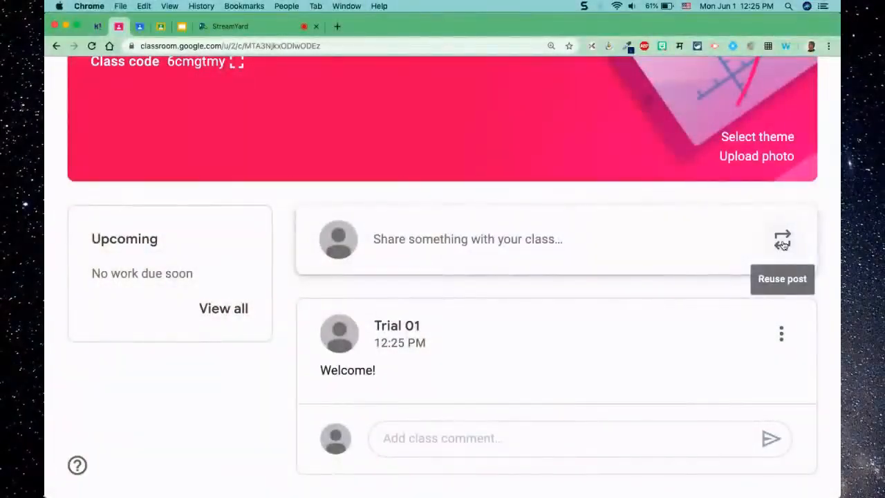
Examine the classes whose posts can be reused in the stream, including the posts of VII B Science
{"action": "left_click", "coordinate": [783, 239]}
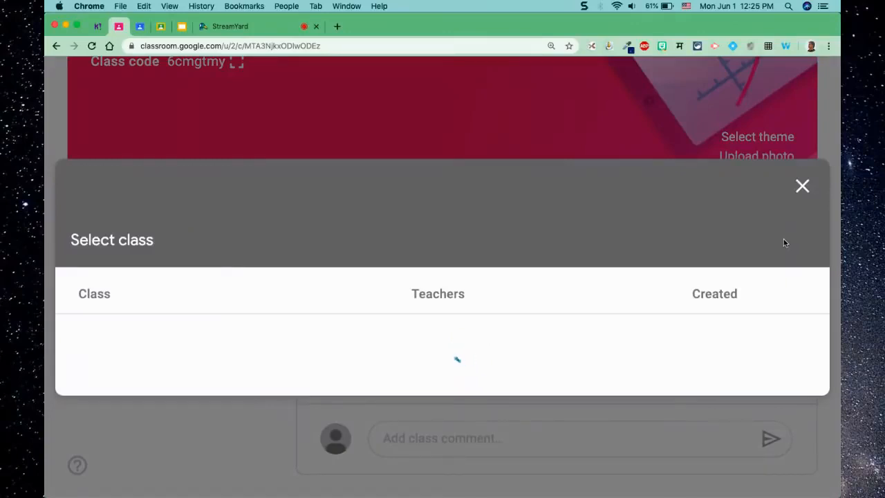
{"action": "left_click", "coordinate": [802, 187]}
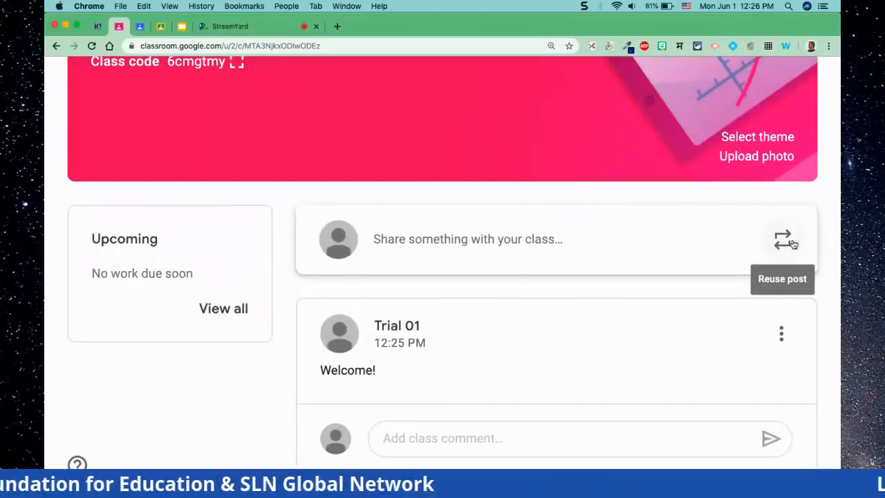
{"action": "key", "text": "super+minus"}
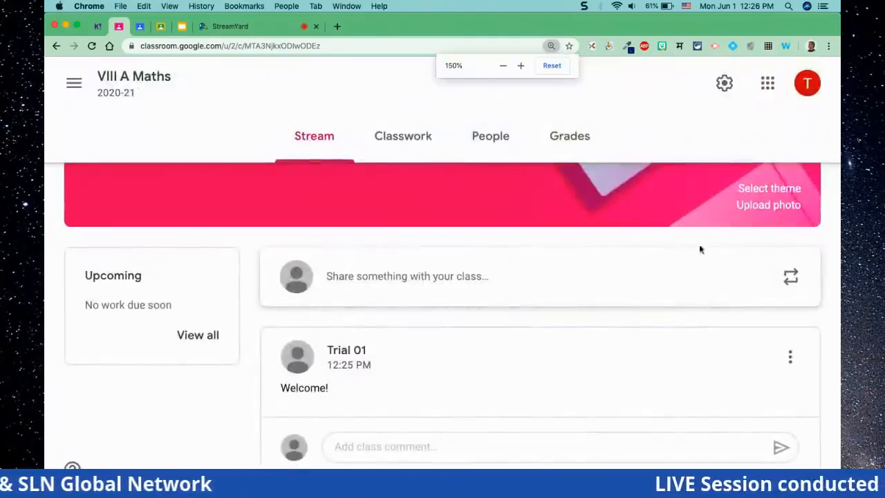
{"action": "left_click", "coordinate": [792, 277]}
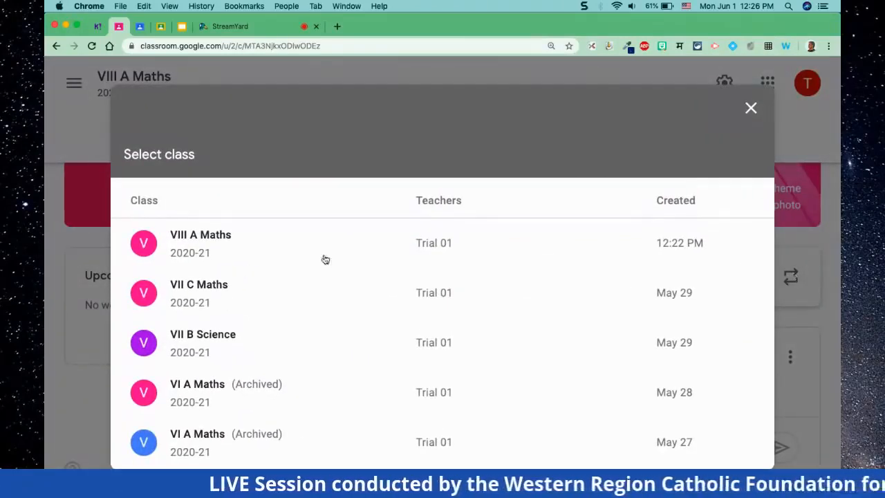
{"action": "scroll", "coordinate": [284, 419], "scroll_direction": "down", "scroll_amount": 2}
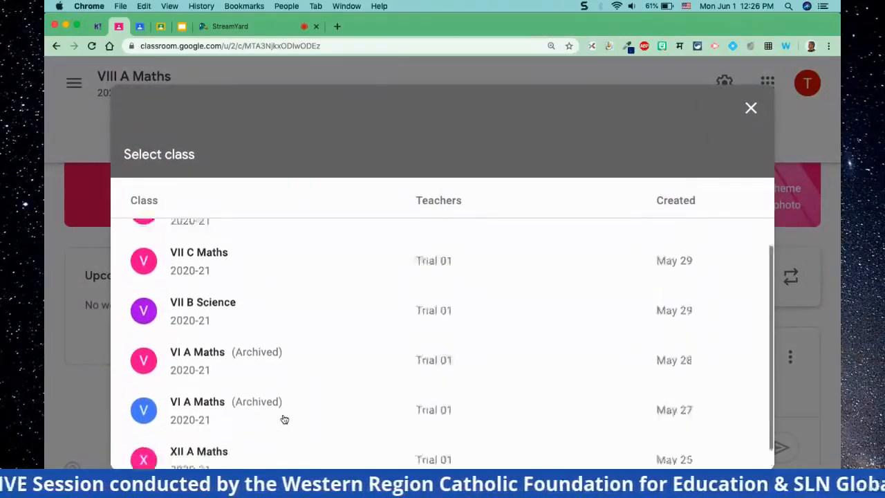
{"action": "scroll", "coordinate": [284, 419], "scroll_direction": "up", "scroll_amount": 2}
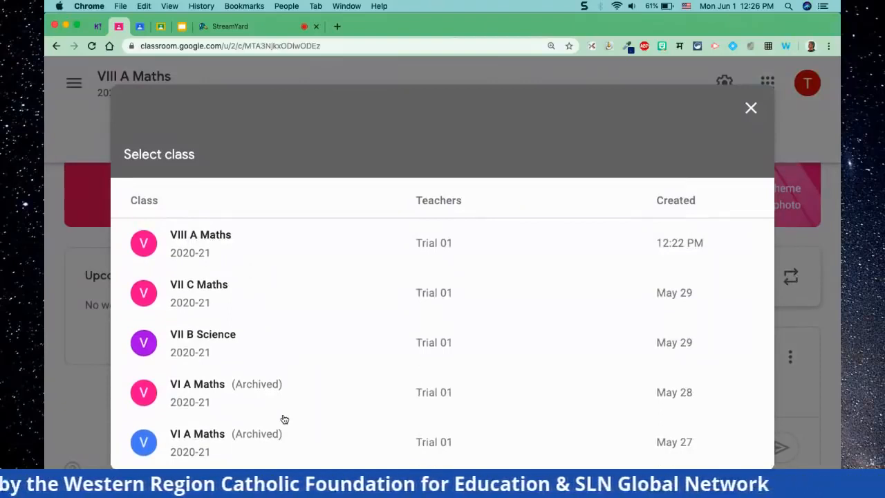
{"action": "scroll", "coordinate": [284, 420], "scroll_direction": "down", "scroll_amount": 2}
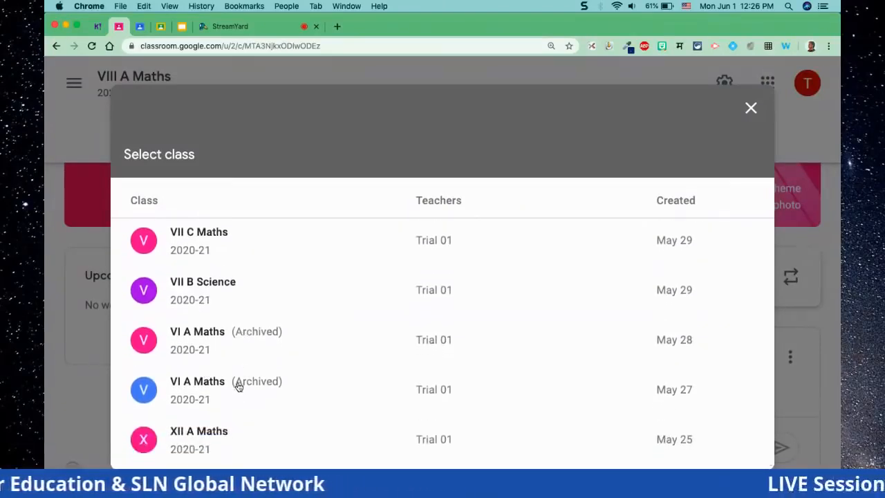
{"action": "scroll", "coordinate": [237, 385], "scroll_direction": "up", "scroll_amount": 2}
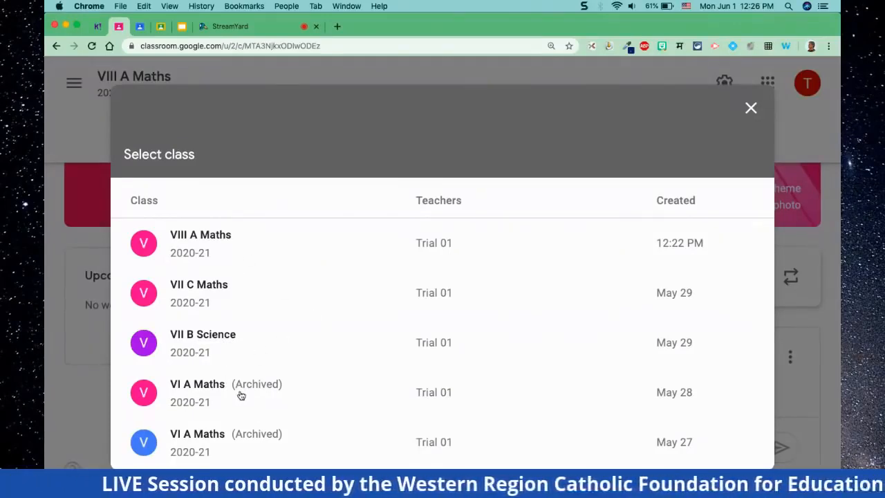
{"action": "left_click", "coordinate": [240, 349]}
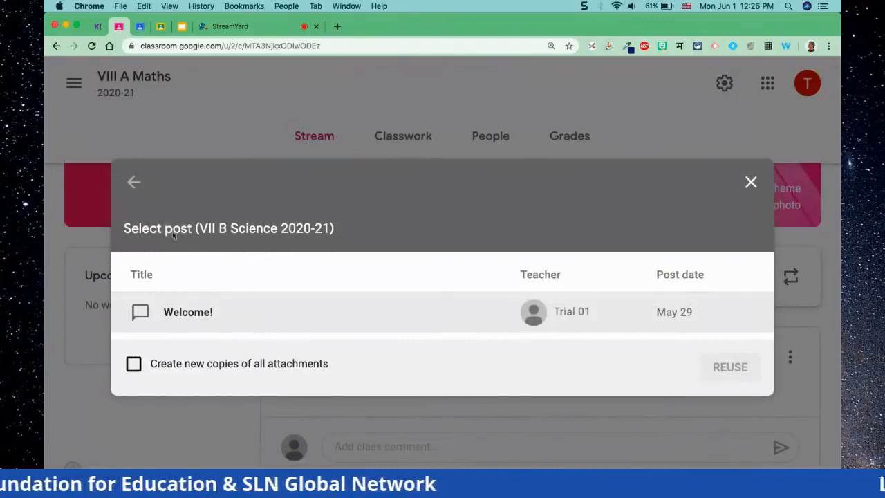
{"action": "left_click", "coordinate": [134, 182]}
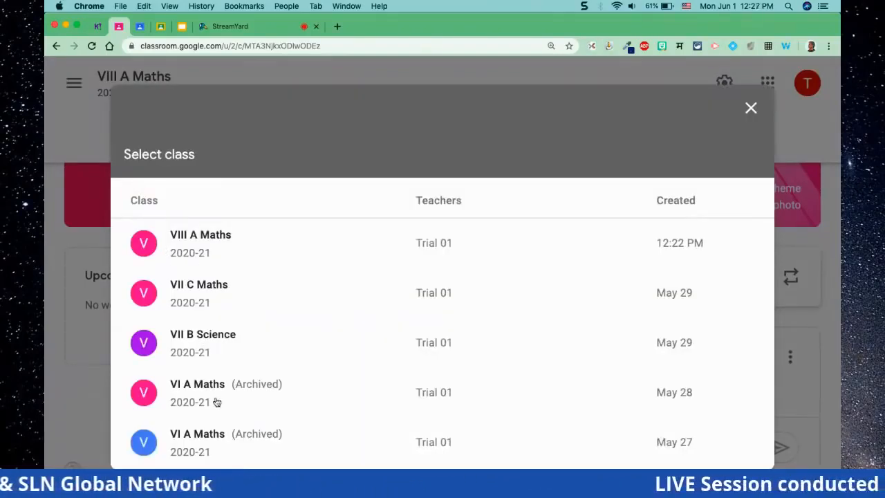
Reuse the welcome post from XII A Maths 2020-21 as a new announcement for VIII A Maths, without copying attachments
{"action": "scroll", "coordinate": [227, 353], "scroll_direction": "down", "scroll_amount": 2}
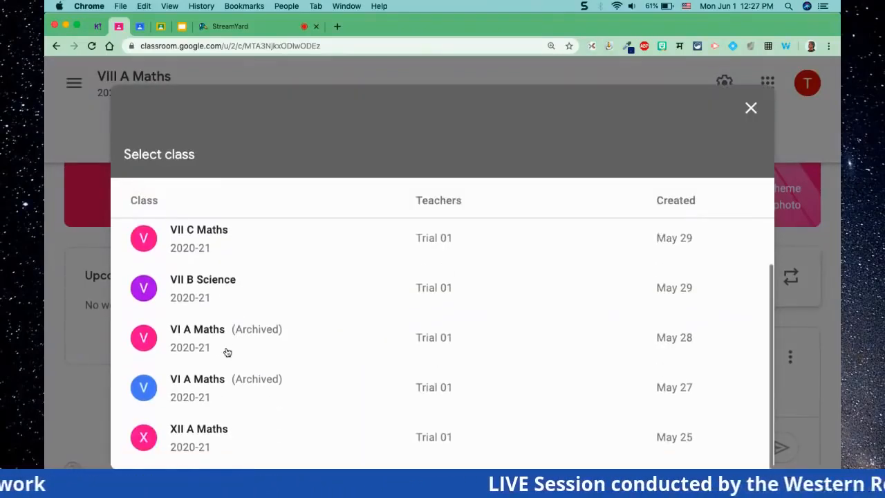
{"action": "left_click", "coordinate": [220, 434]}
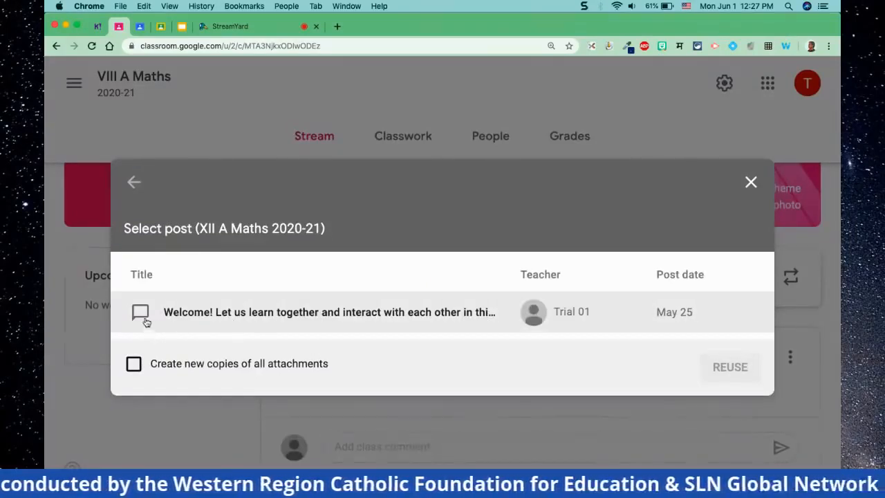
{"action": "left_click", "coordinate": [315, 319]}
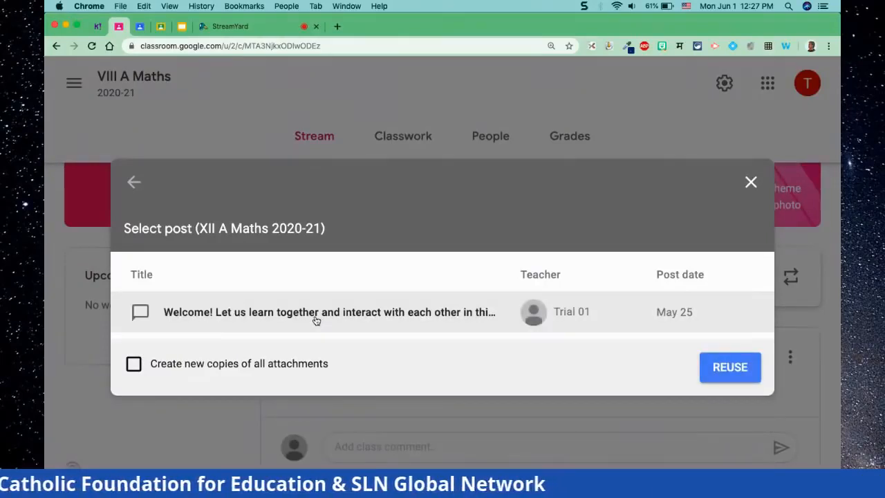
{"action": "left_click", "coordinate": [724, 367]}
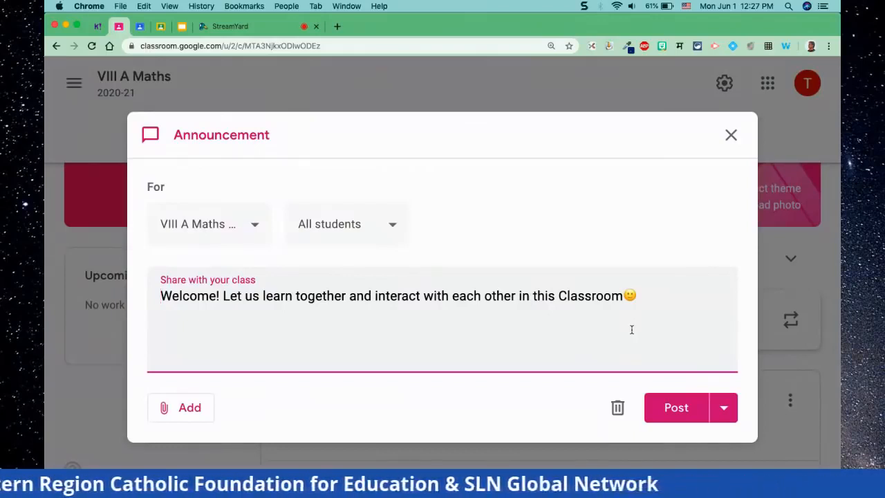
Save the reused welcome announcement as a draft and look over the class stream
{"action": "left_click", "coordinate": [726, 409]}
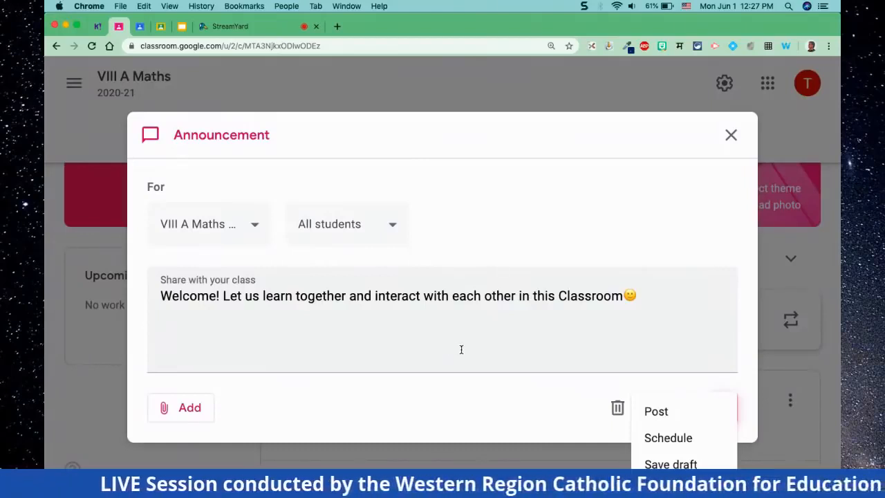
{"action": "left_click", "coordinate": [682, 463]}
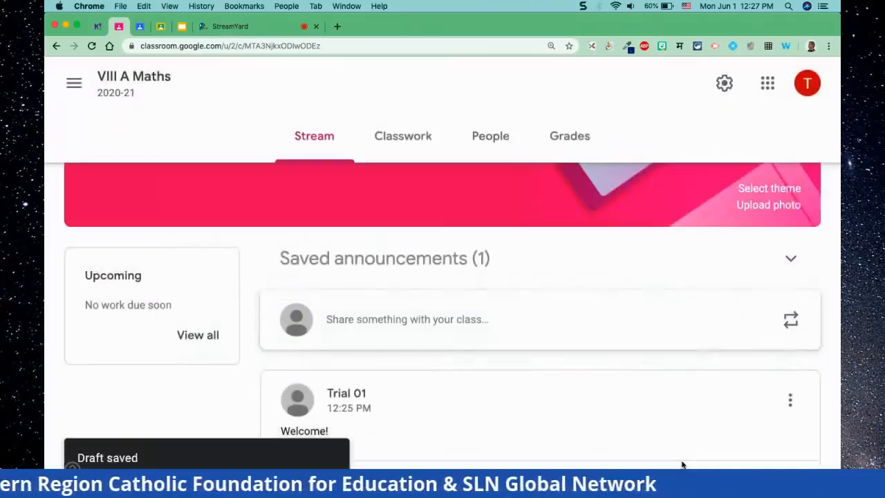
{"action": "scroll", "coordinate": [681, 462], "scroll_direction": "down", "scroll_amount": 1}
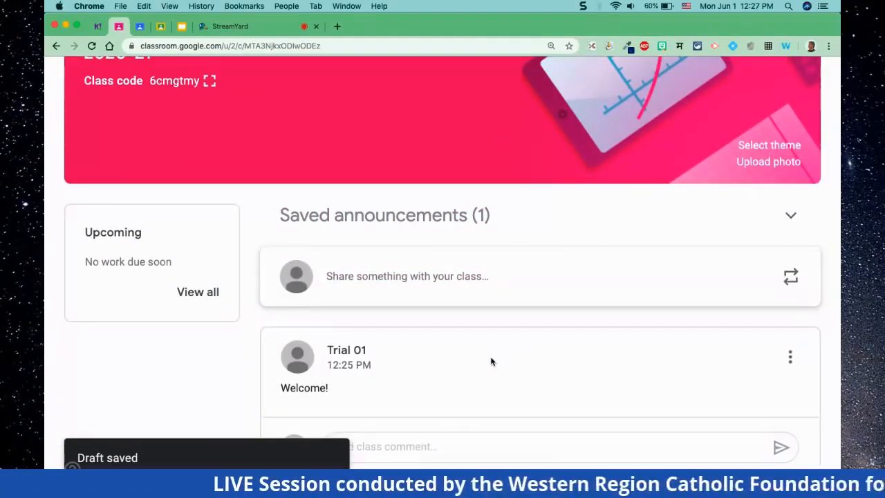
{"action": "scroll", "coordinate": [490, 360], "scroll_direction": "up", "scroll_amount": 2}
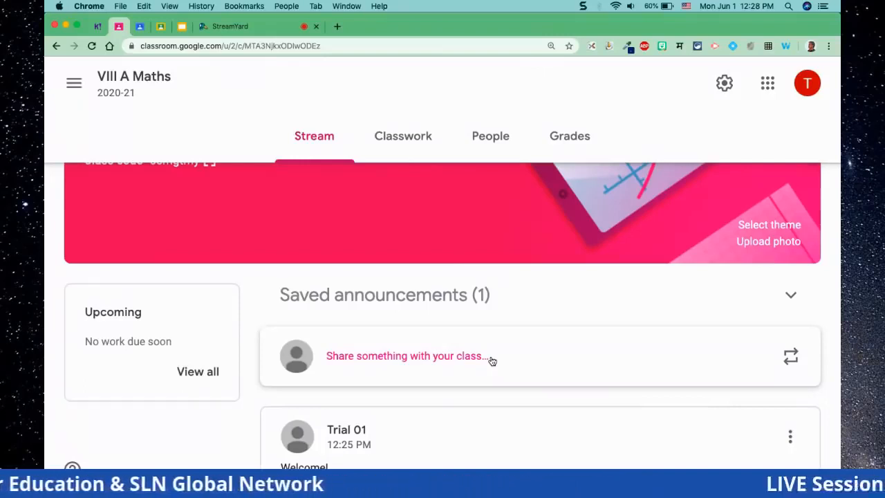
Start a new assignment in the classwork of VIII A Maths
{"action": "left_click", "coordinate": [409, 148]}
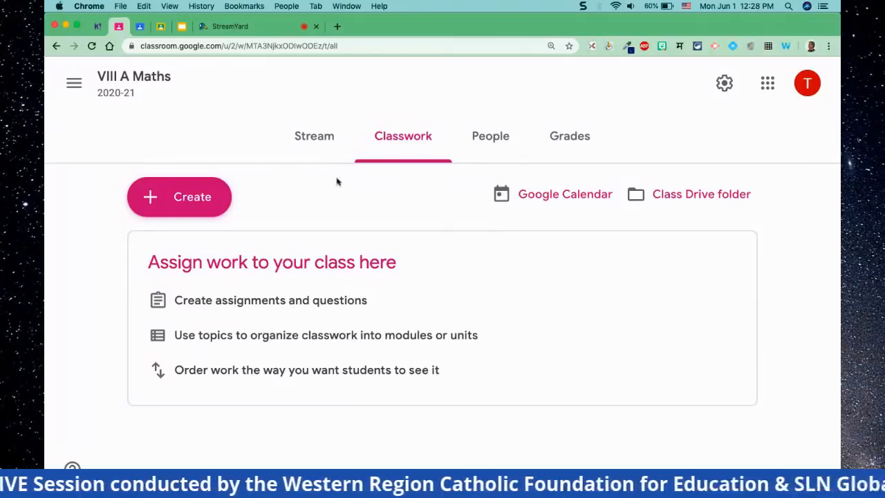
{"action": "left_click", "coordinate": [194, 203]}
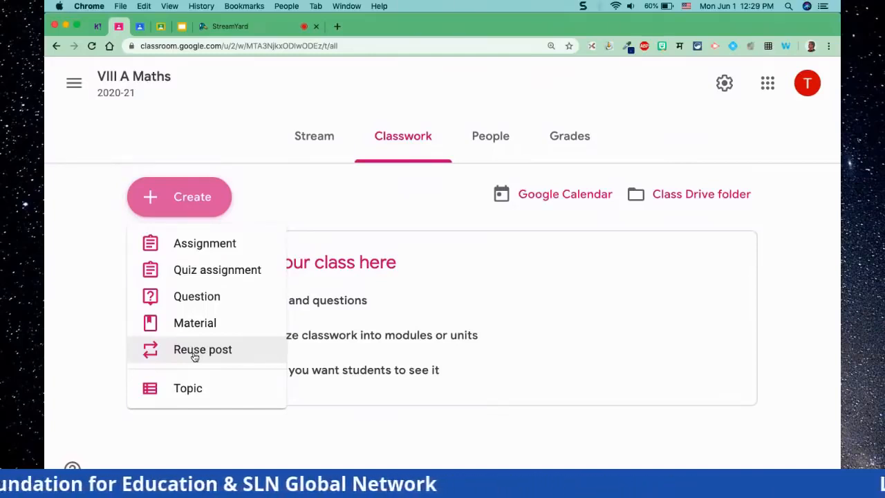
{"action": "left_click", "coordinate": [227, 243]}
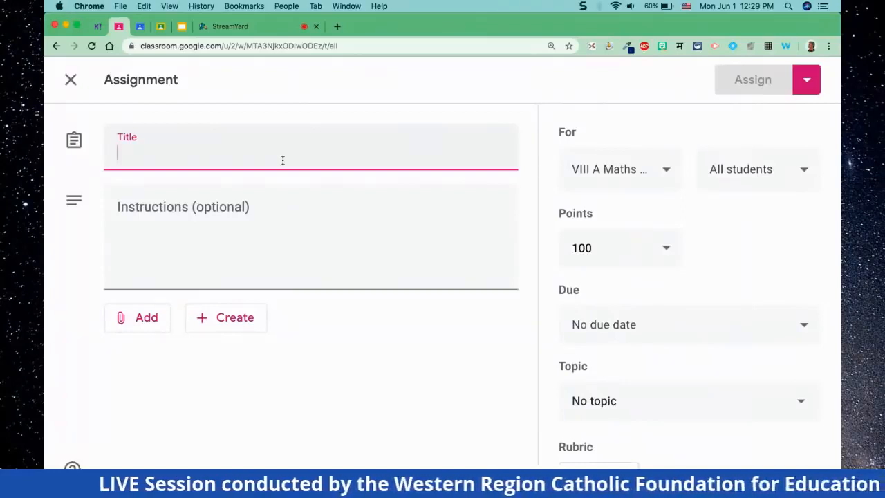
Title the assignment "#001 Life Cycle of Butterfly"
{"action": "type", "text": "#"}
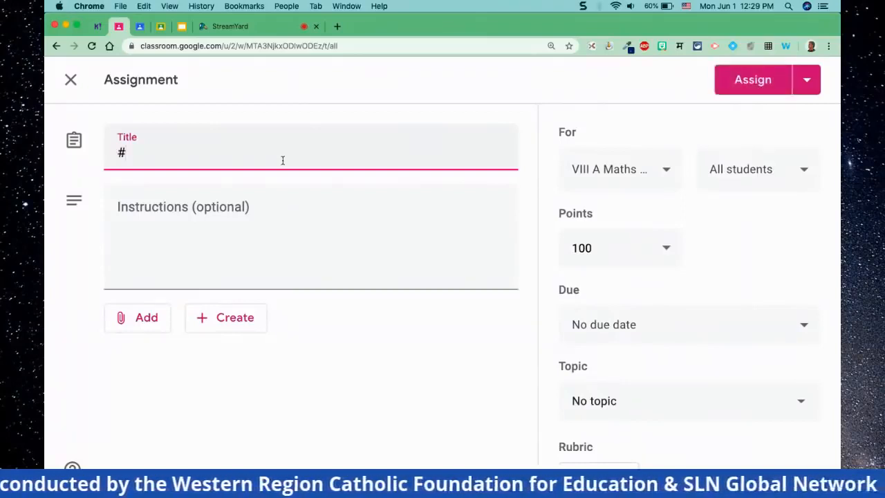
{"action": "type", "text": "01"}
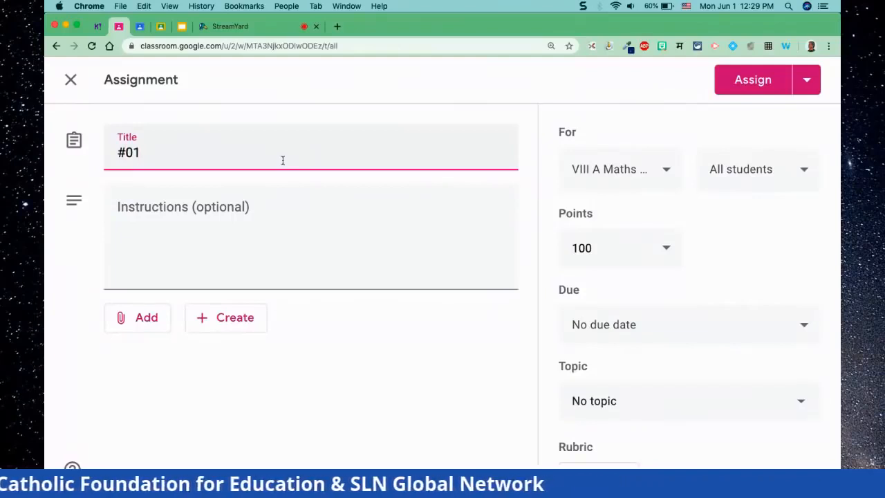
{"action": "key", "text": "BackSpace"}
{"action": "type", "text": "01"}
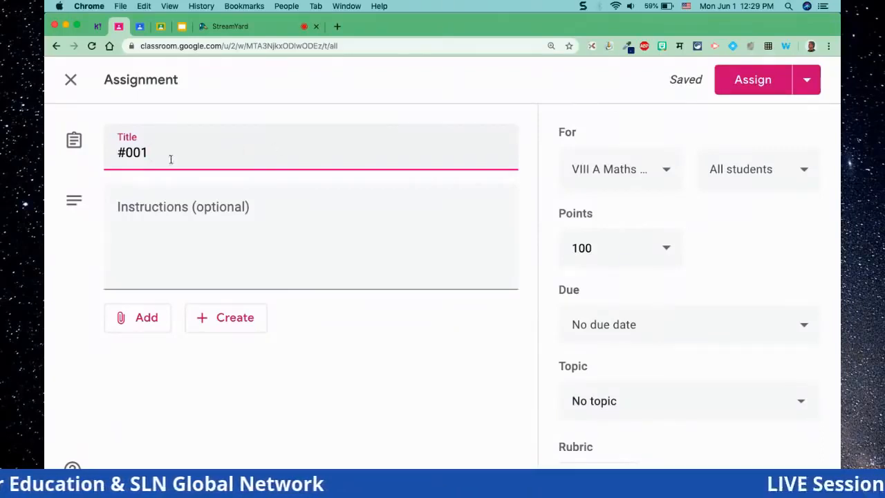
{"action": "type", "text": "L"}
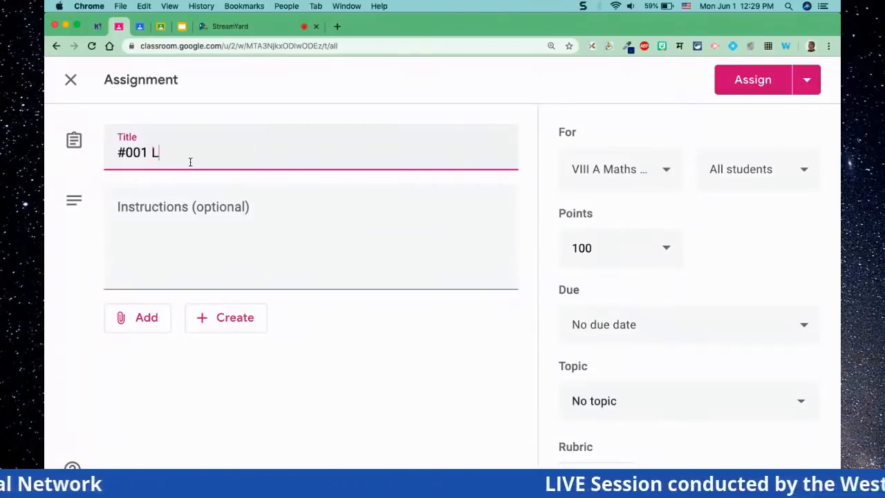
{"action": "type", "text": "ife C"}
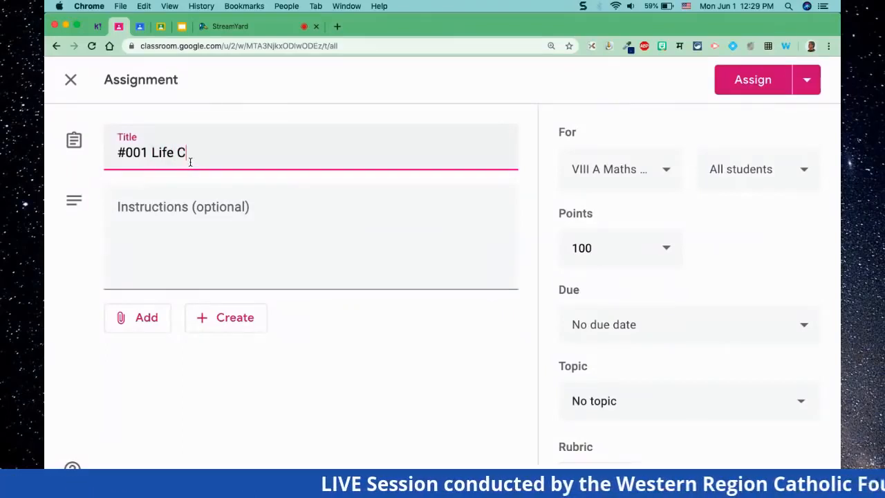
{"action": "type", "text": "ycle of"}
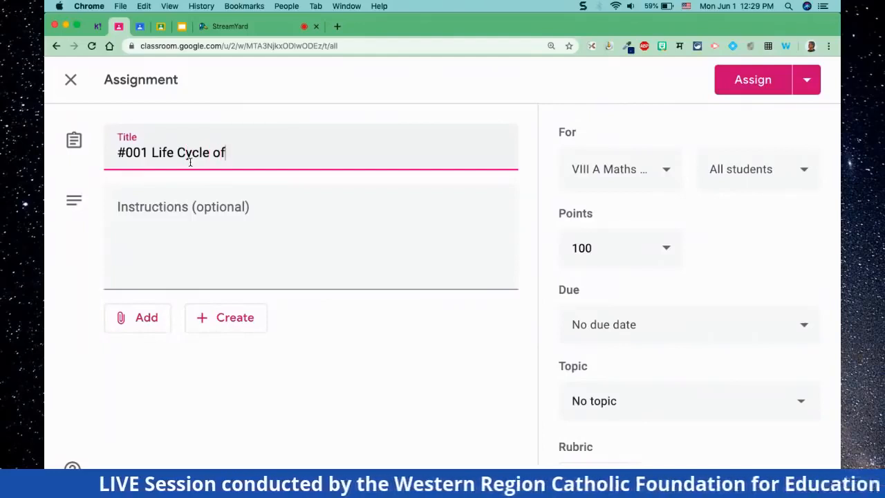
{"action": "type", "text": " Butterf"}
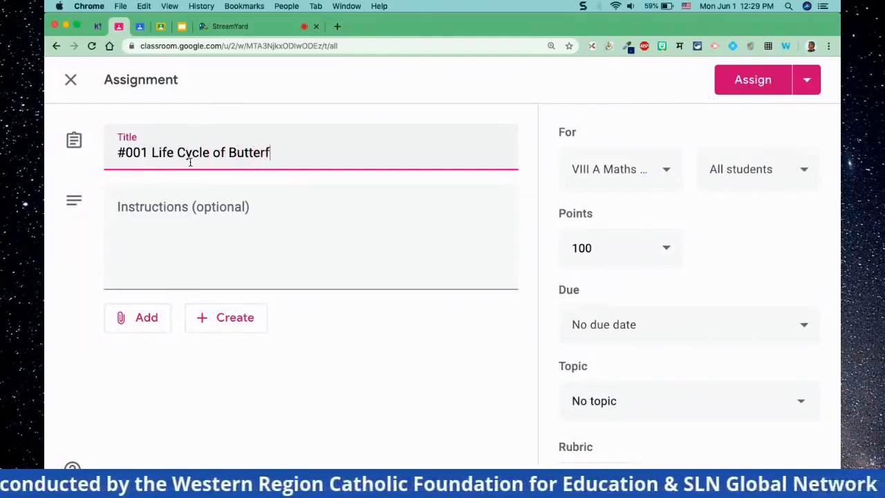
{"action": "type", "text": "ly"}
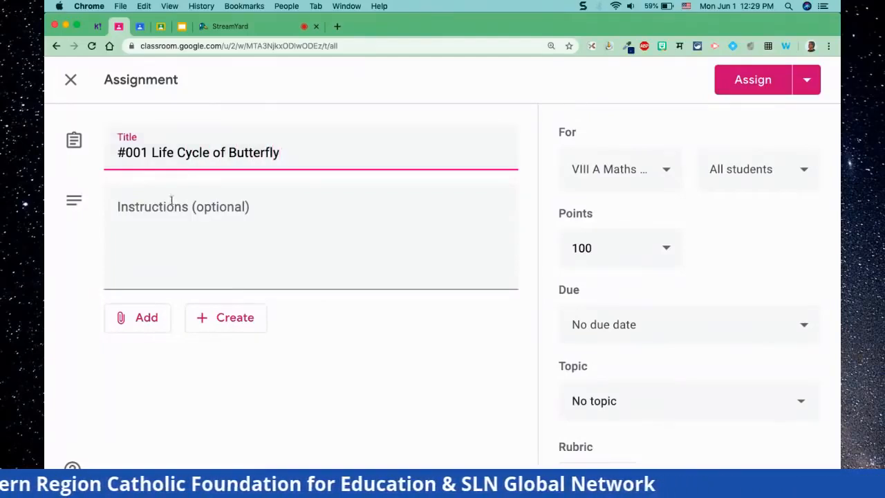
Enter "Type ...." as the instructions of the butterfly life cycle assignment
{"action": "left_click", "coordinate": [145, 221]}
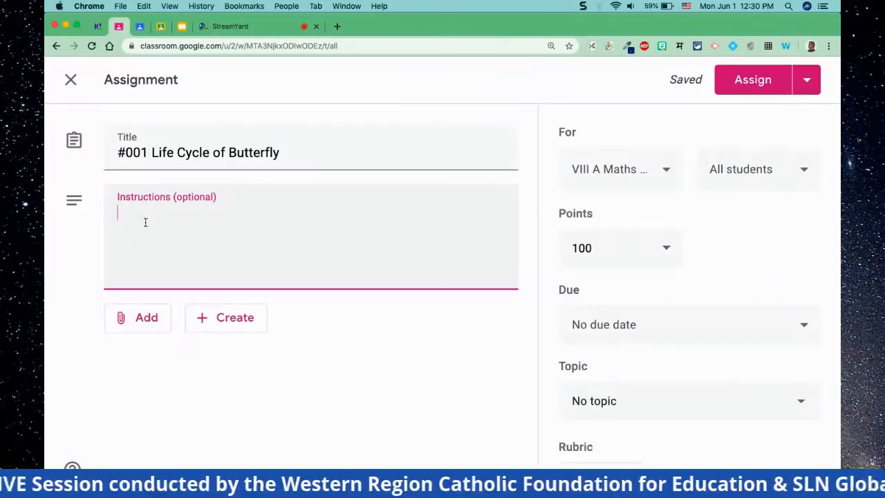
{"action": "type", "text": "Typ"}
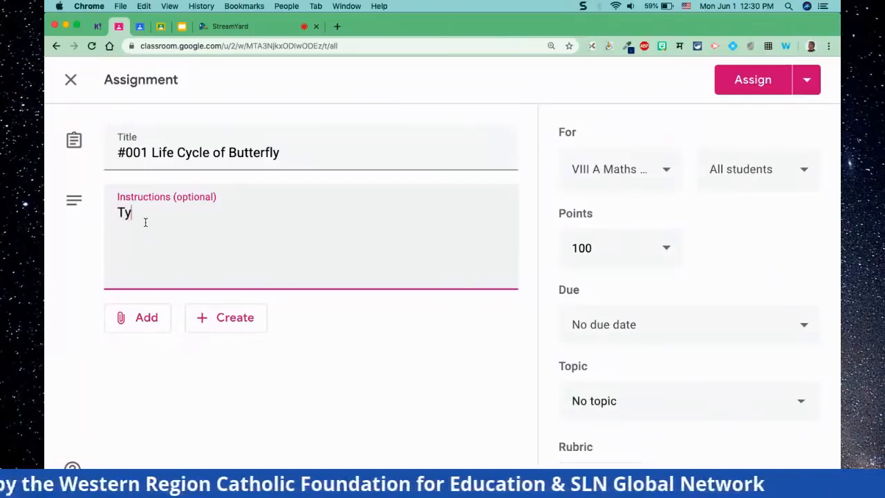
{"action": "type", "text": "e ...."}
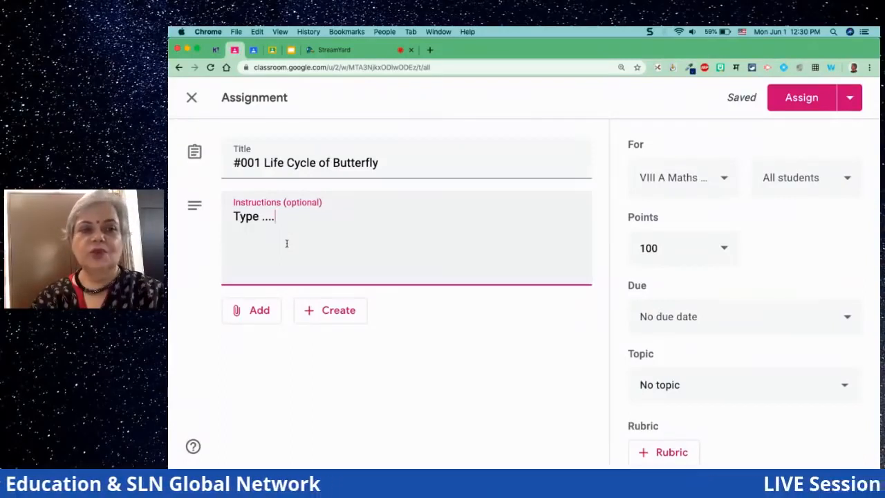
{"action": "left_click", "coordinate": [254, 314]}
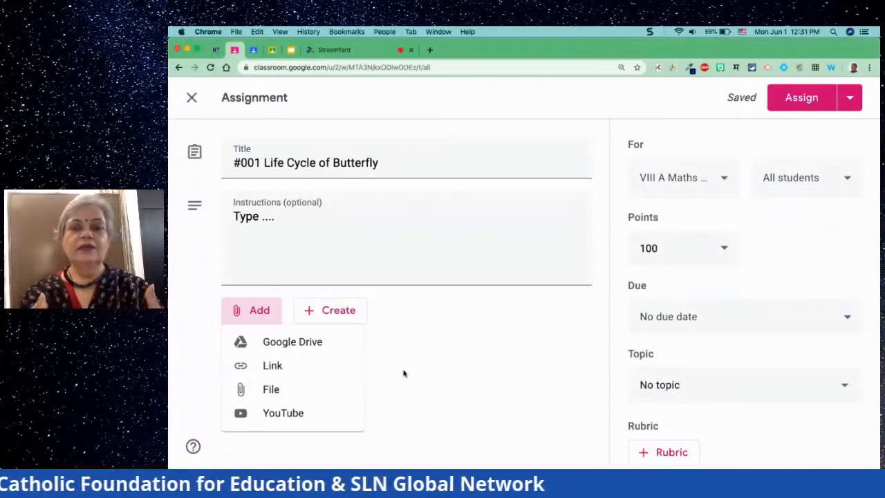
{"action": "left_click", "coordinate": [334, 311]}
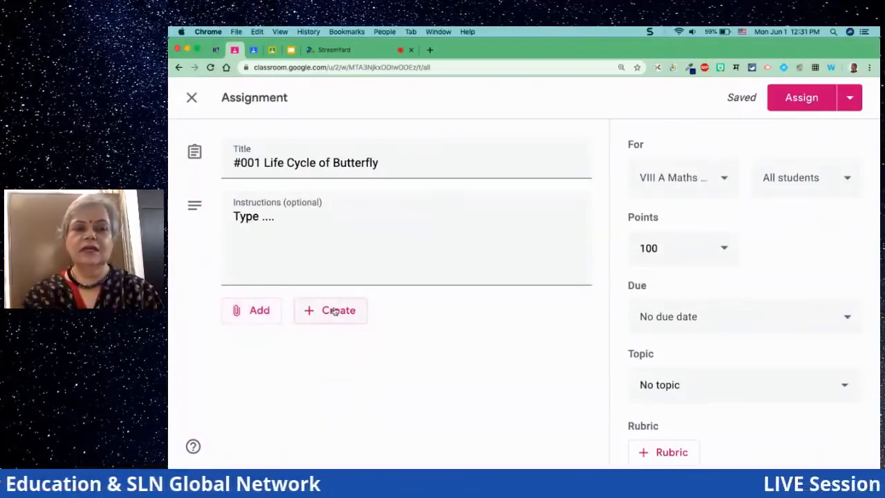
{"action": "left_click", "coordinate": [275, 317]}
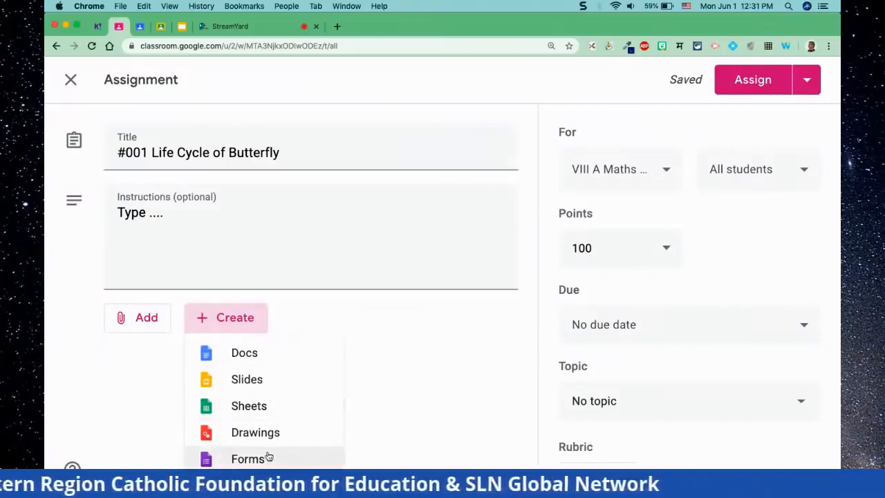
{"action": "left_click", "coordinate": [137, 413]}
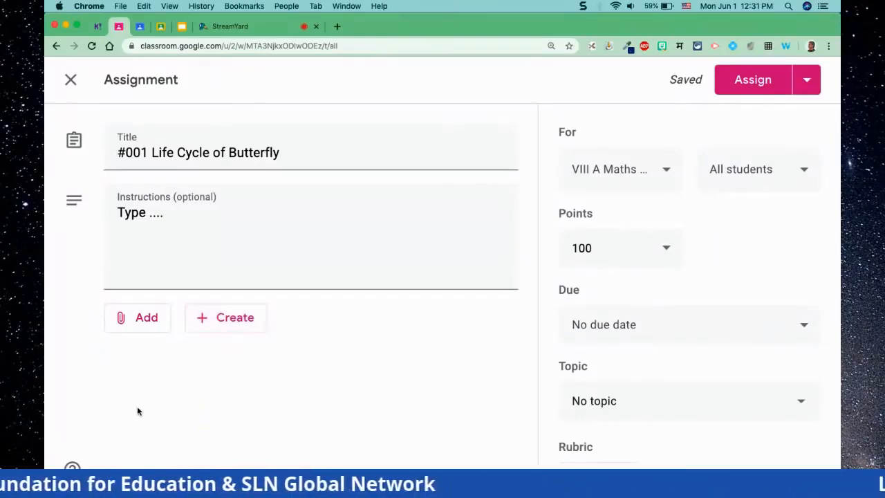
Attach the recent Google Drive drawing "#001Butterfly Life Cycle" to the assignment
{"action": "left_click", "coordinate": [144, 319]}
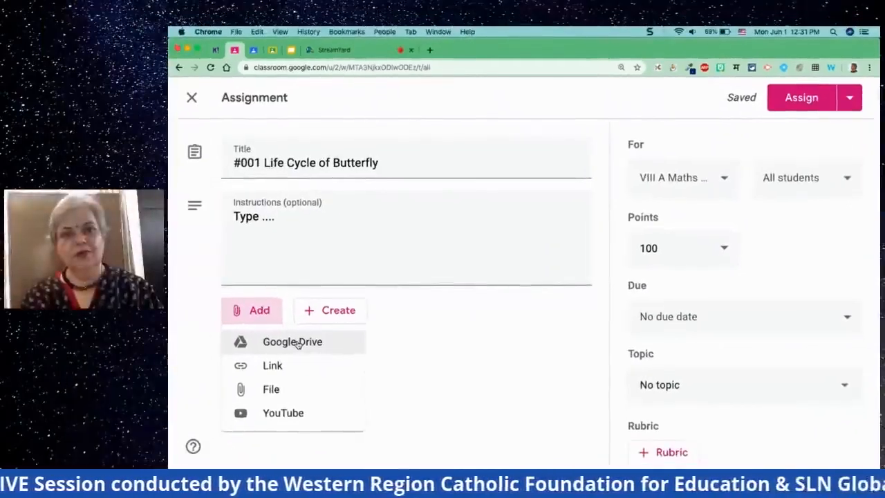
{"action": "left_click", "coordinate": [298, 343]}
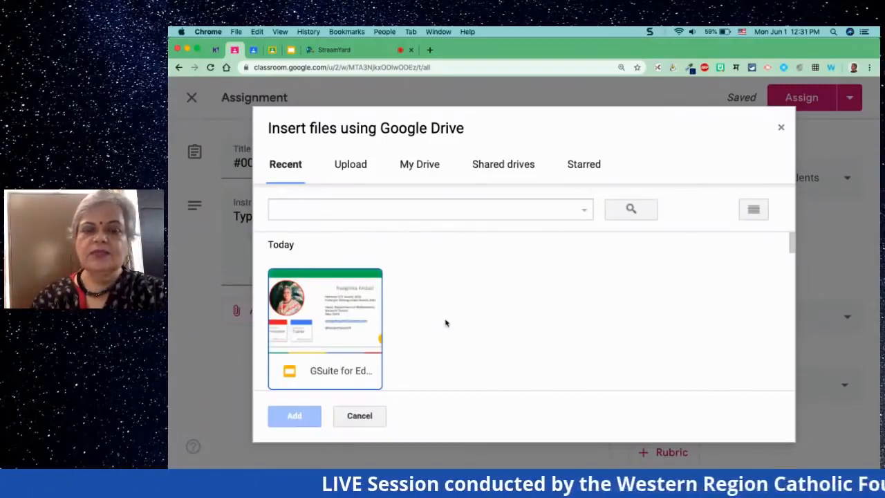
{"action": "scroll", "coordinate": [445, 323], "scroll_direction": "down", "scroll_amount": 5}
{"action": "scroll", "coordinate": [445, 323], "scroll_direction": "down", "scroll_amount": 3}
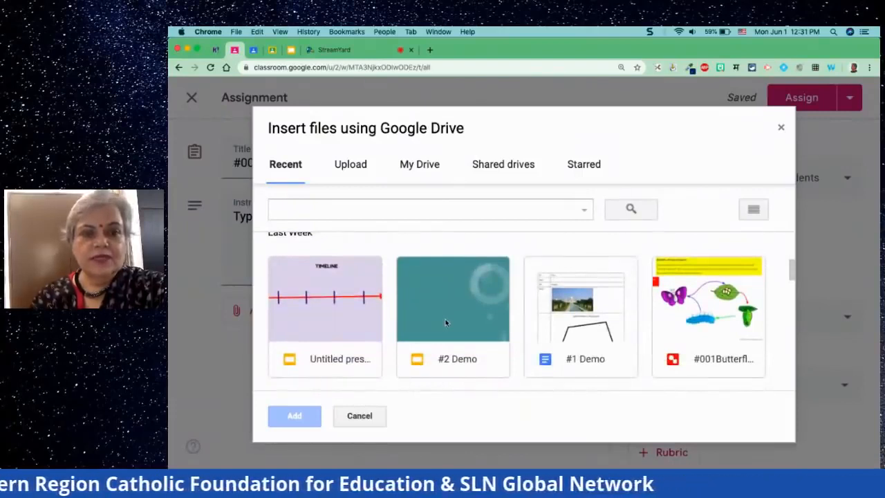
{"action": "scroll", "coordinate": [445, 319], "scroll_direction": "down", "scroll_amount": 2}
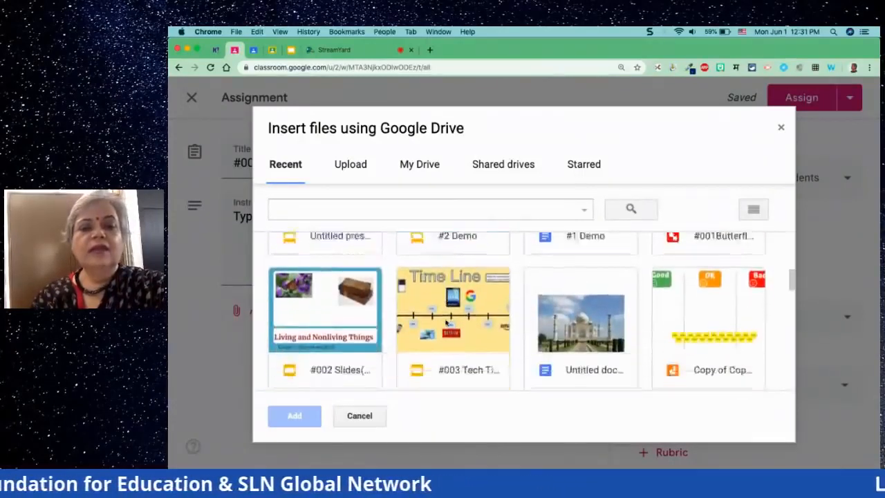
{"action": "scroll", "coordinate": [446, 322], "scroll_direction": "down", "scroll_amount": 2}
{"action": "scroll", "coordinate": [445, 322], "scroll_direction": "up", "scroll_amount": 3}
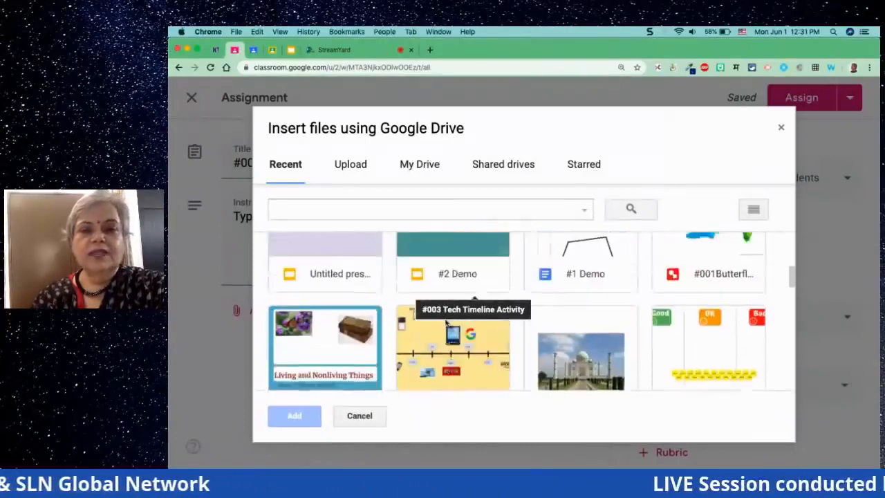
{"action": "scroll", "coordinate": [446, 323], "scroll_direction": "up", "scroll_amount": 1}
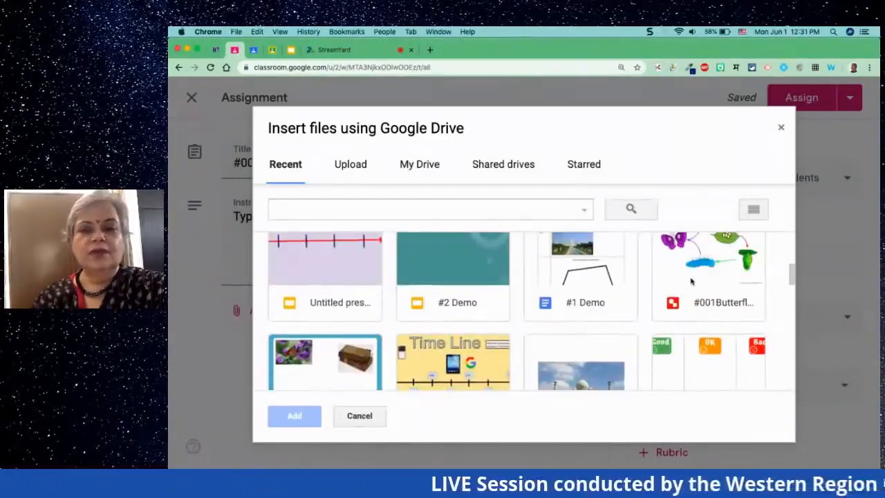
{"action": "scroll", "coordinate": [692, 280], "scroll_direction": "up", "scroll_amount": 1}
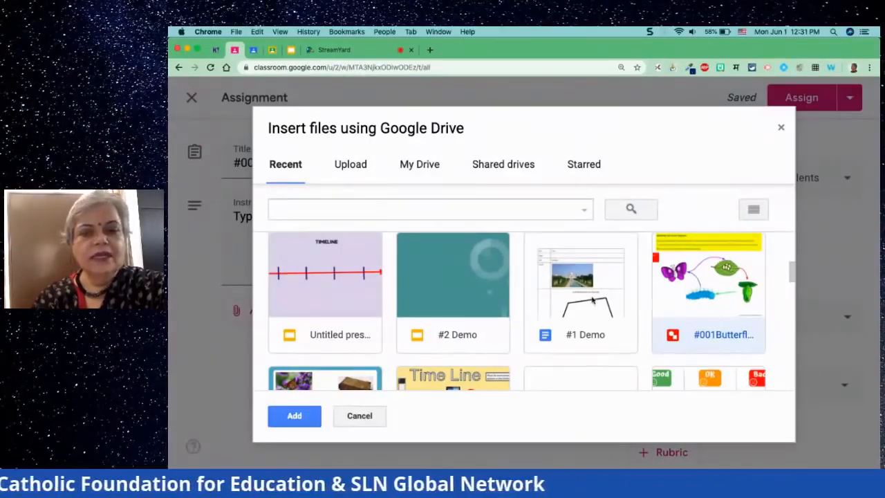
{"action": "left_click", "coordinate": [675, 300]}
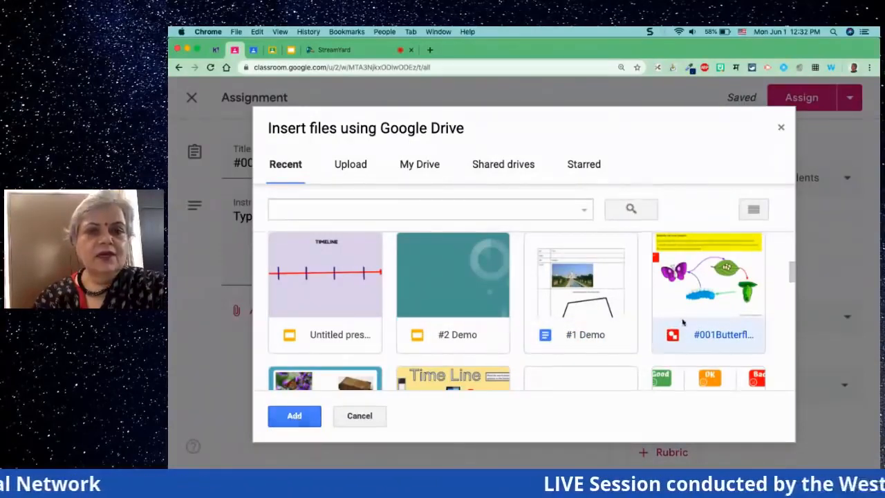
{"action": "left_click", "coordinate": [298, 418]}
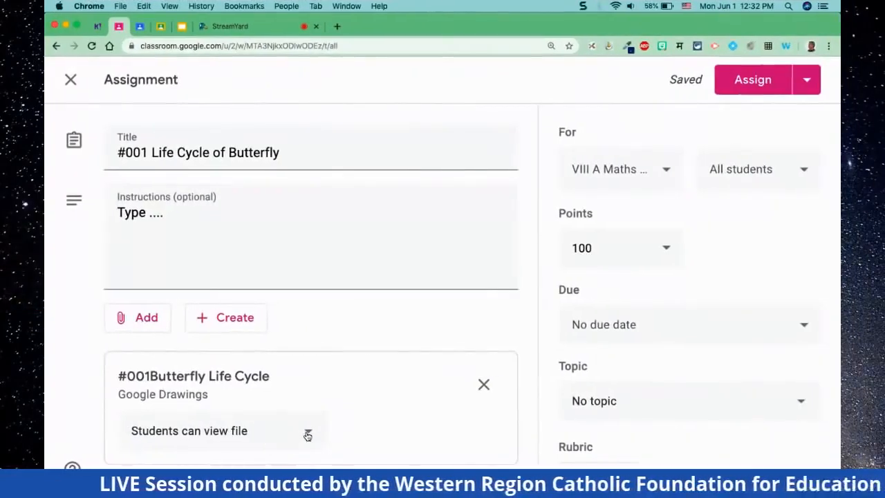
Set the attached butterfly drawing's sharing option to "Make a copy for each student"
{"action": "left_click", "coordinate": [403, 414]}
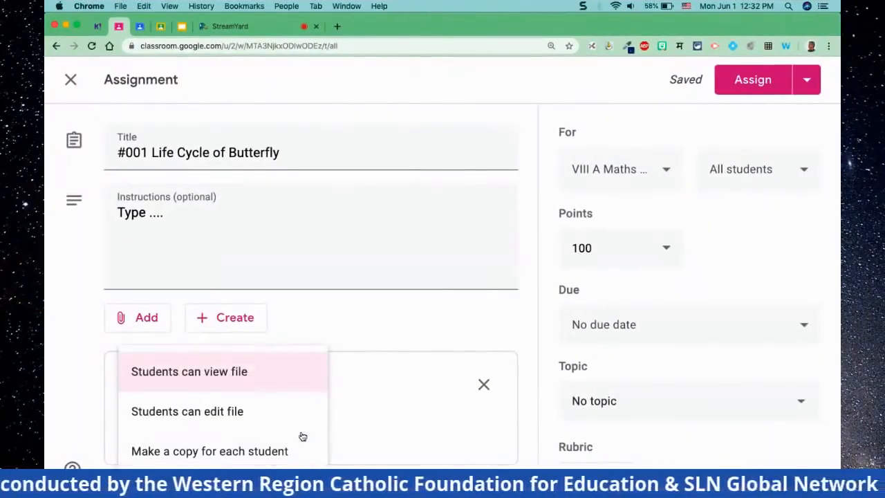
{"action": "left_click", "coordinate": [373, 420]}
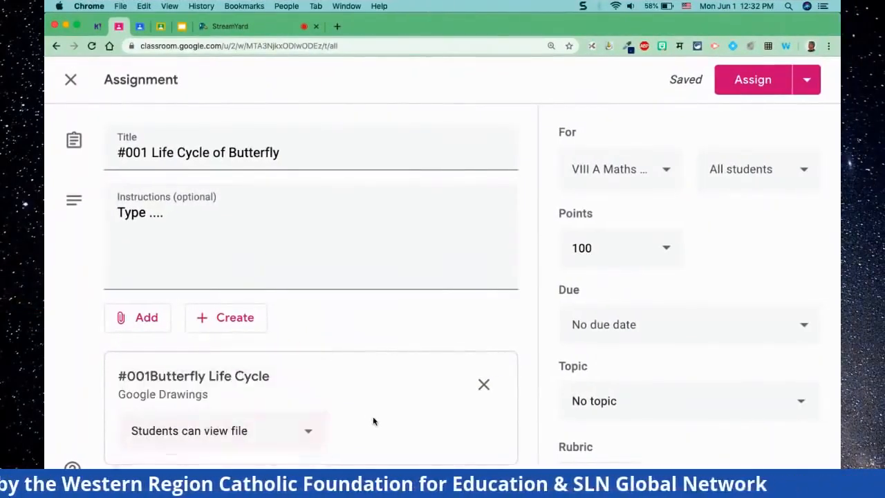
{"action": "left_click", "coordinate": [309, 432]}
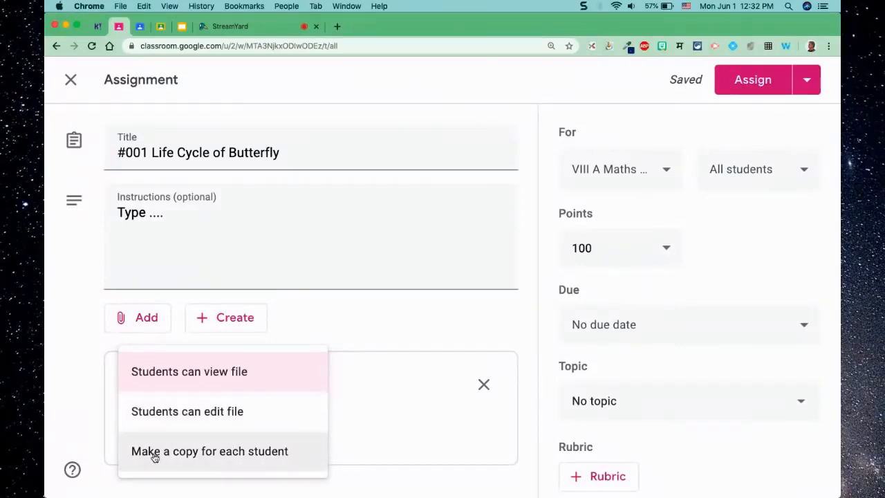
{"action": "left_click", "coordinate": [213, 453]}
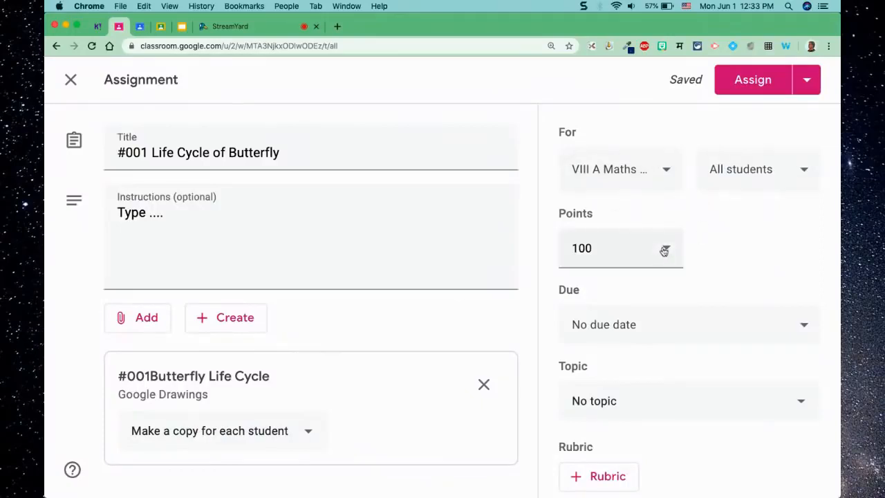
Try adding VII B Science and XII A Maths as recipient classes, deselect both, and check the student selection
{"action": "left_click", "coordinate": [666, 178]}
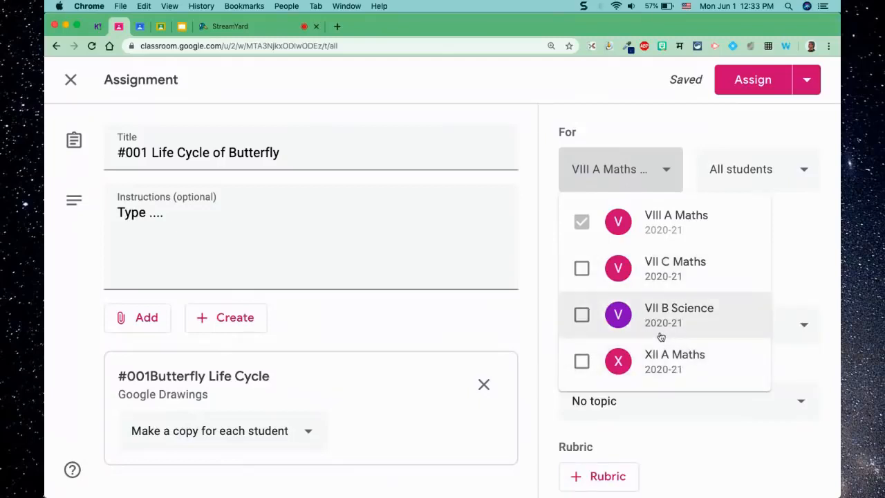
{"action": "left_click", "coordinate": [581, 314]}
{"action": "left_click", "coordinate": [581, 360]}
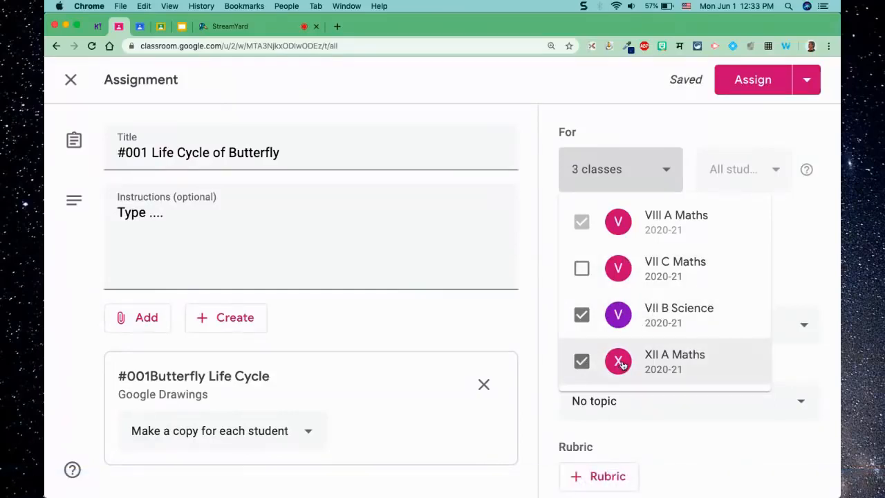
{"action": "left_click", "coordinate": [581, 314]}
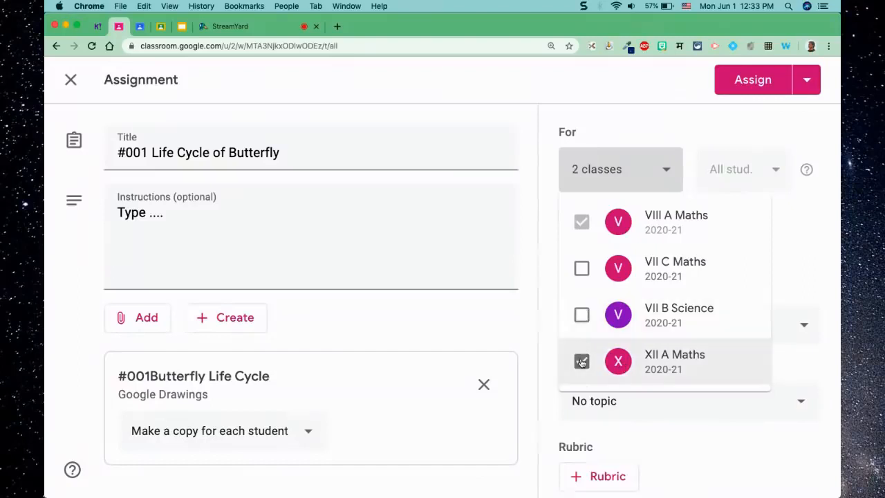
{"action": "left_click", "coordinate": [582, 361]}
{"action": "left_click", "coordinate": [793, 244]}
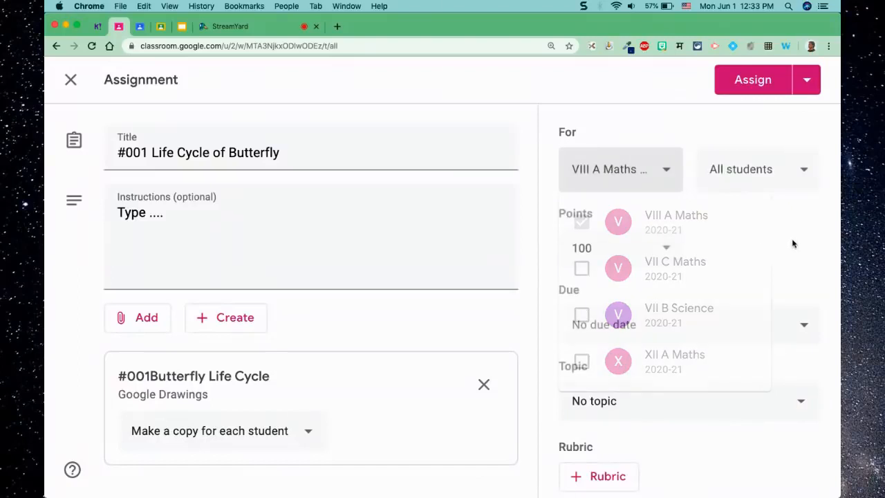
{"action": "left_click", "coordinate": [790, 185]}
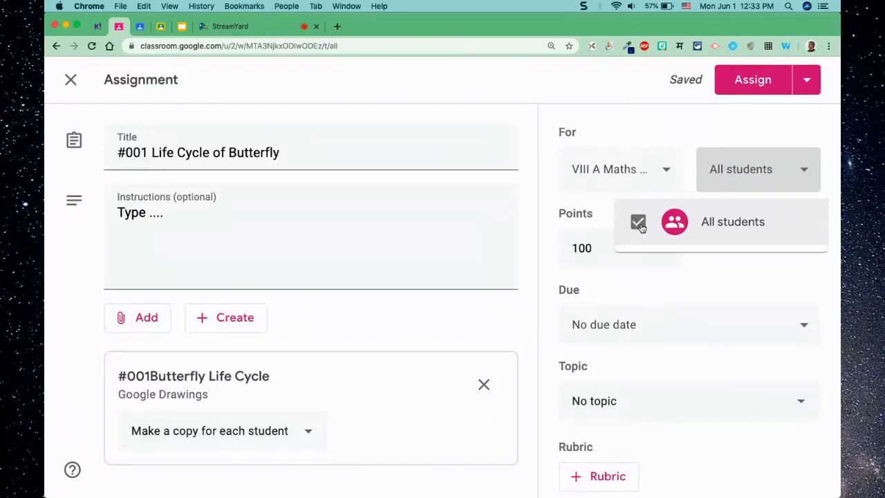
{"action": "left_click", "coordinate": [700, 271]}
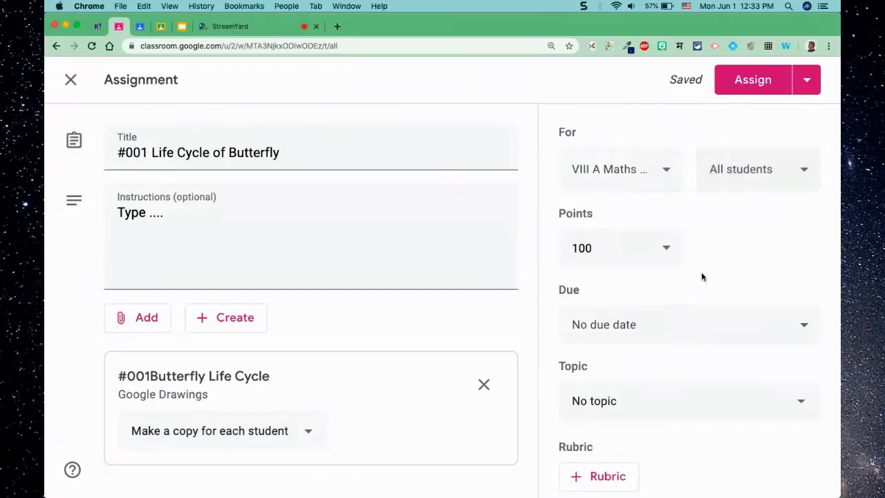
Set the assignment's points to 5
{"action": "left_click", "coordinate": [615, 249]}
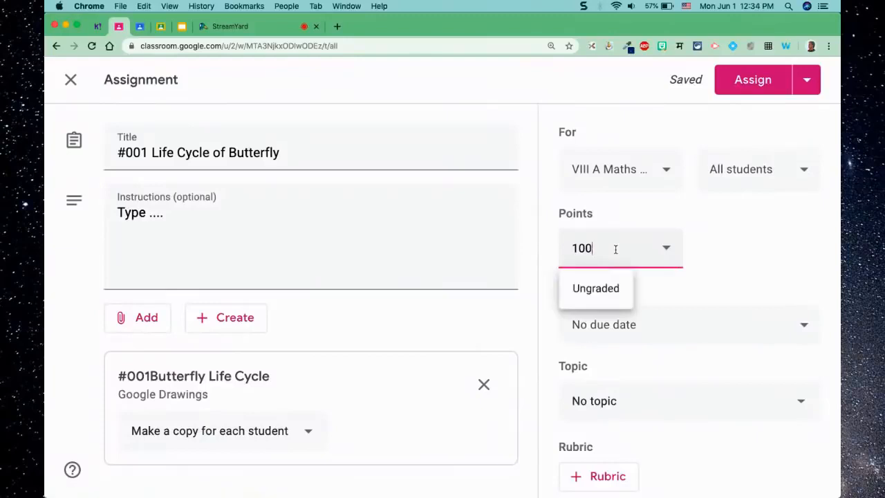
{"action": "key", "text": "BackSpace"}
{"action": "key", "text": "BackSpace"}
{"action": "key", "text": "BackSpace"}
{"action": "type", "text": "5"}
{"action": "left_click", "coordinate": [720, 256]}
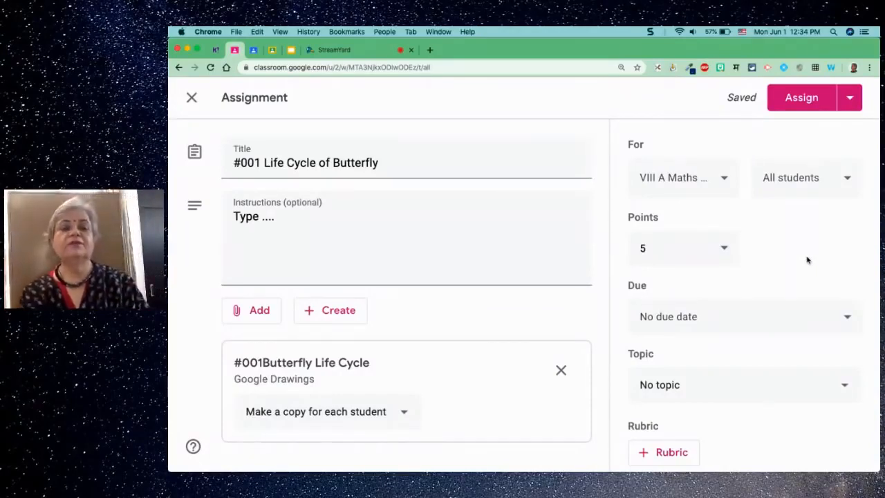
{"action": "left_click", "coordinate": [849, 181]}
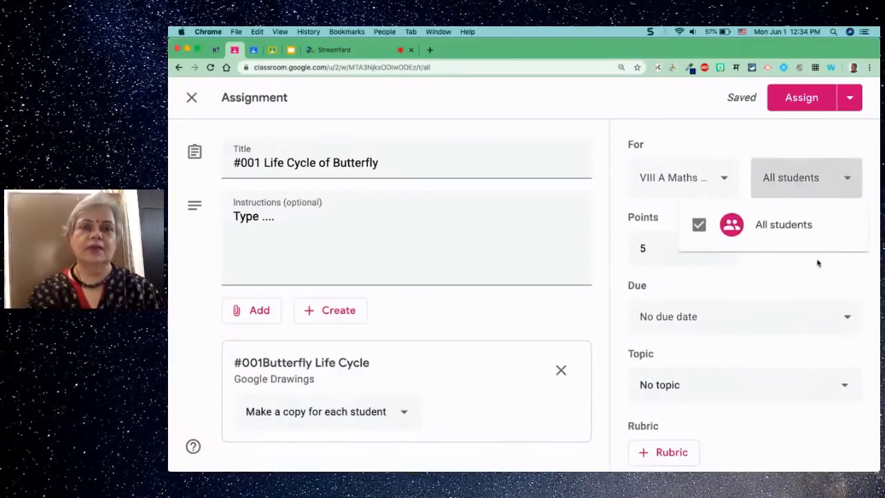
{"action": "left_click", "coordinate": [802, 277]}
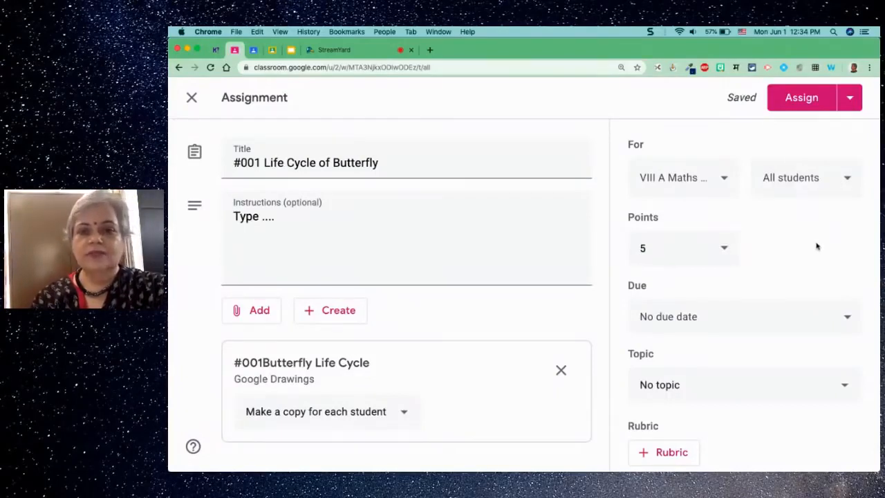
Set the assignment's due date to Jun 3, 2020, without a due time
{"action": "left_click", "coordinate": [709, 322]}
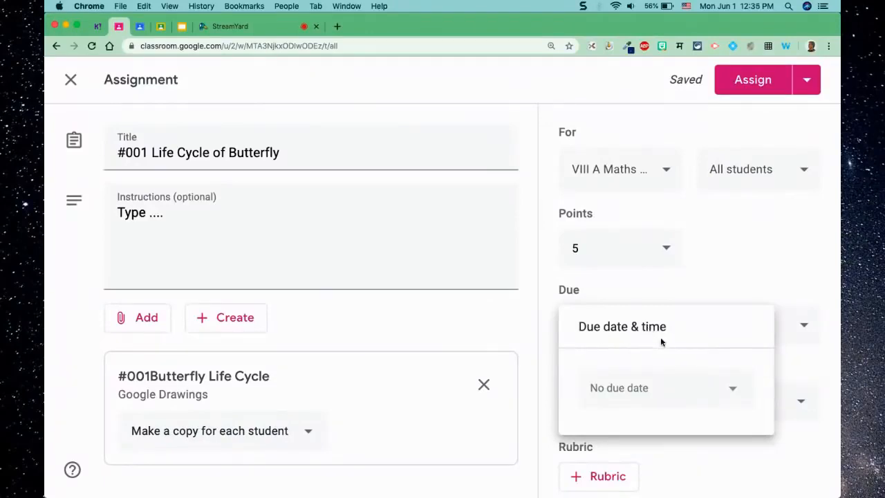
{"action": "left_click", "coordinate": [653, 393]}
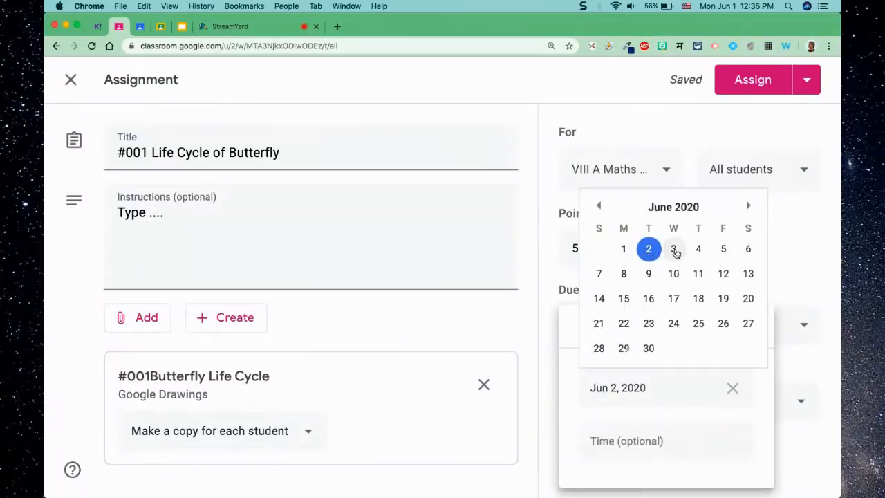
{"action": "left_click", "coordinate": [674, 250]}
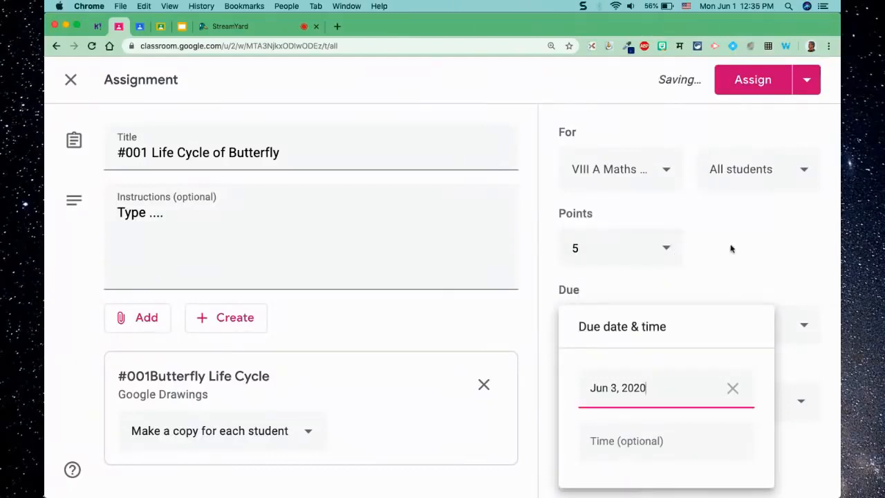
{"action": "left_click", "coordinate": [756, 273]}
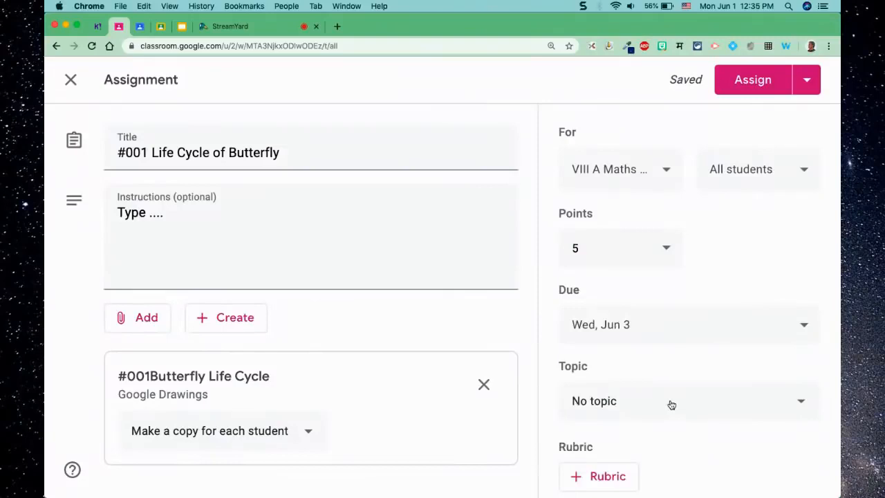
Create the topic "Unit1" for the assignment
{"action": "scroll", "coordinate": [670, 404], "scroll_direction": "down", "scroll_amount": 2}
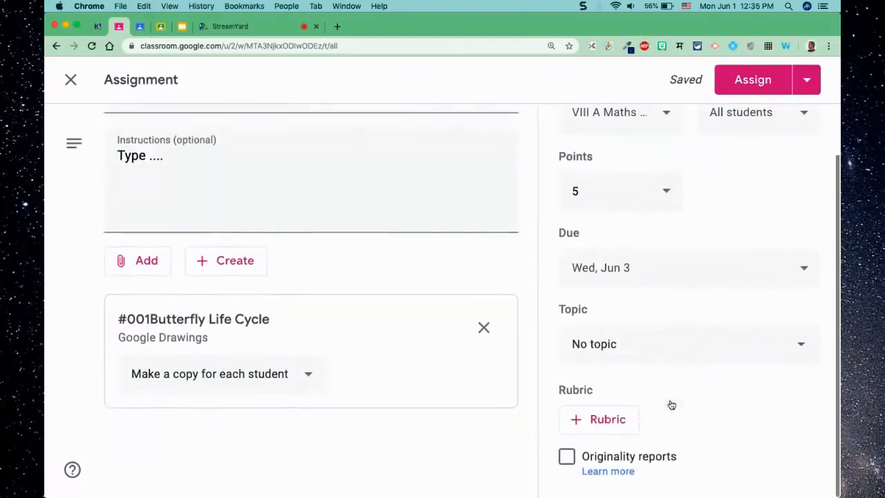
{"action": "left_click", "coordinate": [669, 344]}
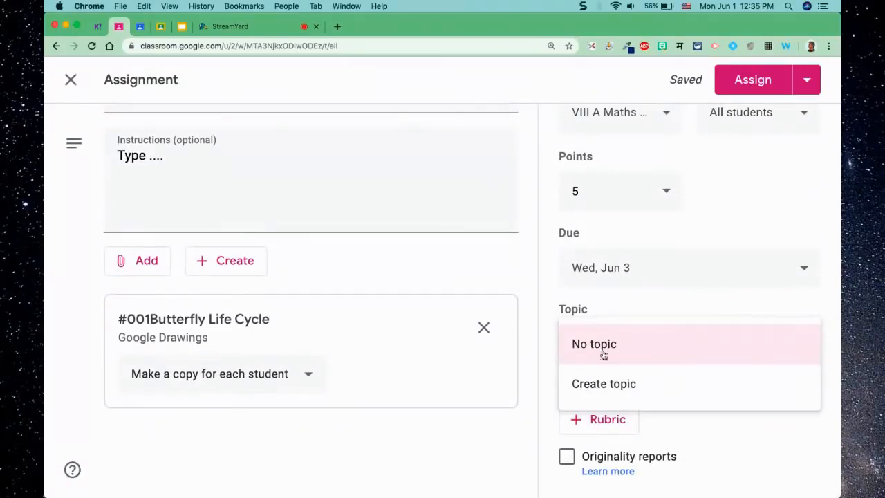
{"action": "left_click", "coordinate": [618, 385]}
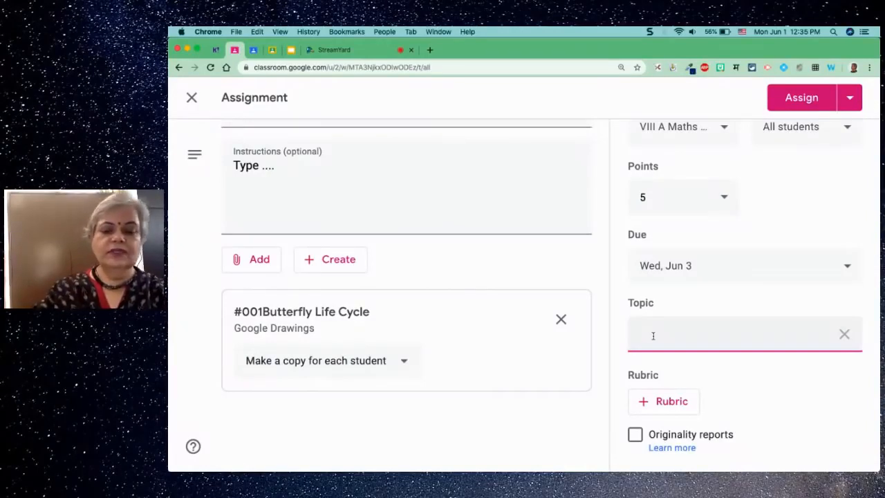
{"action": "type", "text": "Unit1"}
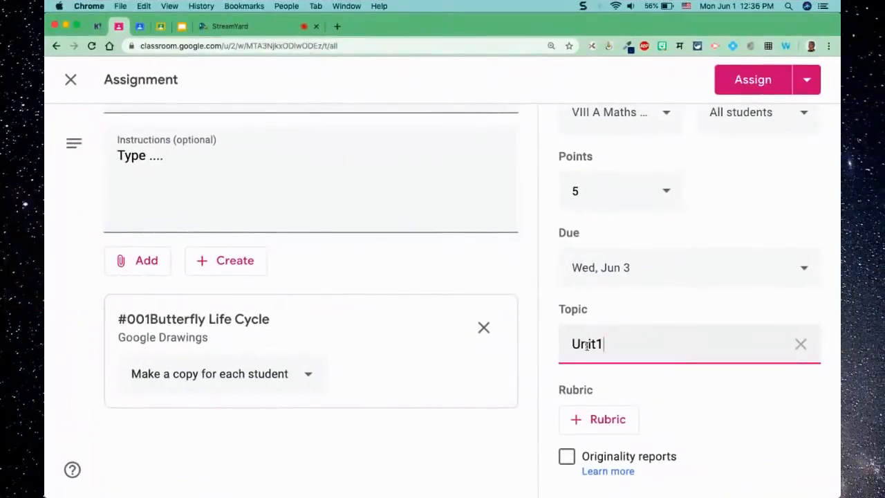
Assign the "#001 Life Cycle of Butterfly" assignment to the class immediately, without scheduling it or saving it as a draft
{"action": "left_click", "coordinate": [732, 389]}
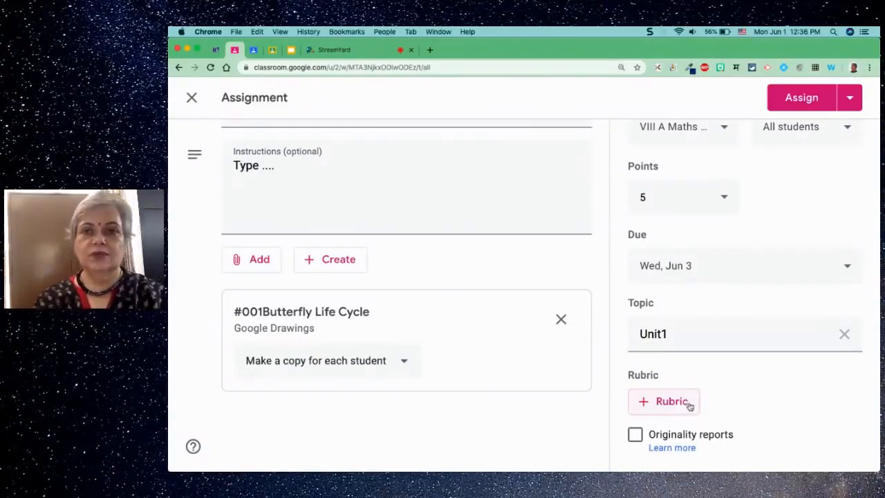
{"action": "scroll", "coordinate": [705, 156], "scroll_direction": "up", "scroll_amount": 1}
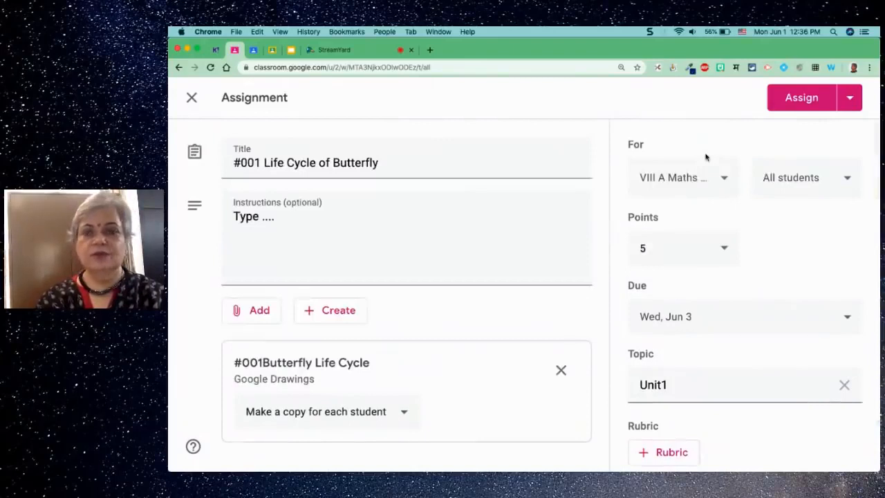
{"action": "left_click", "coordinate": [856, 104]}
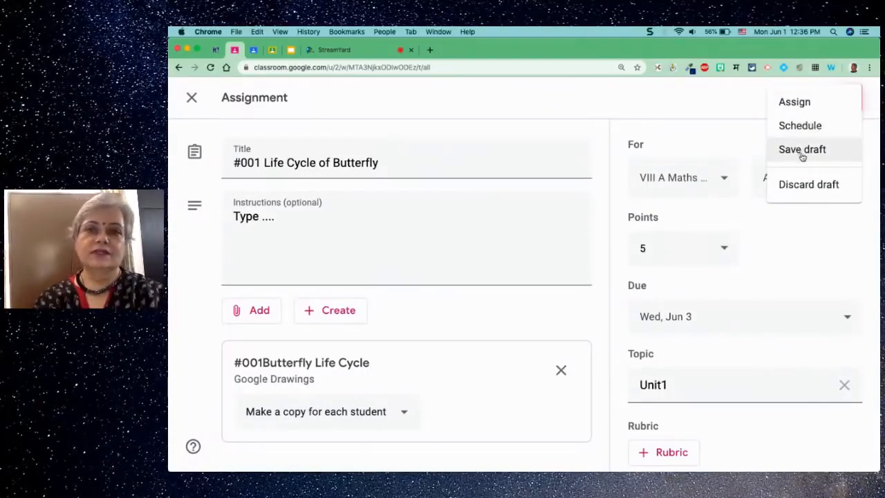
{"action": "left_click", "coordinate": [801, 101]}
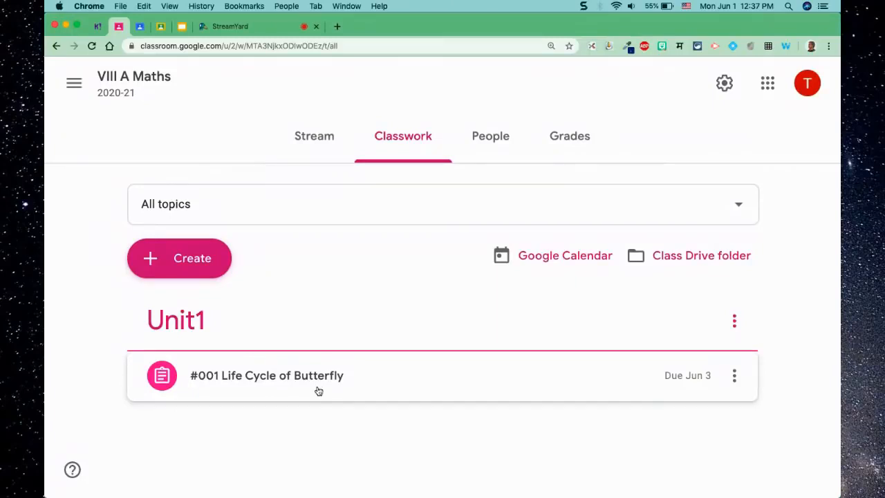
Create a quiz assignment in the class and title it "#002 Quiz"
{"action": "left_click", "coordinate": [188, 262]}
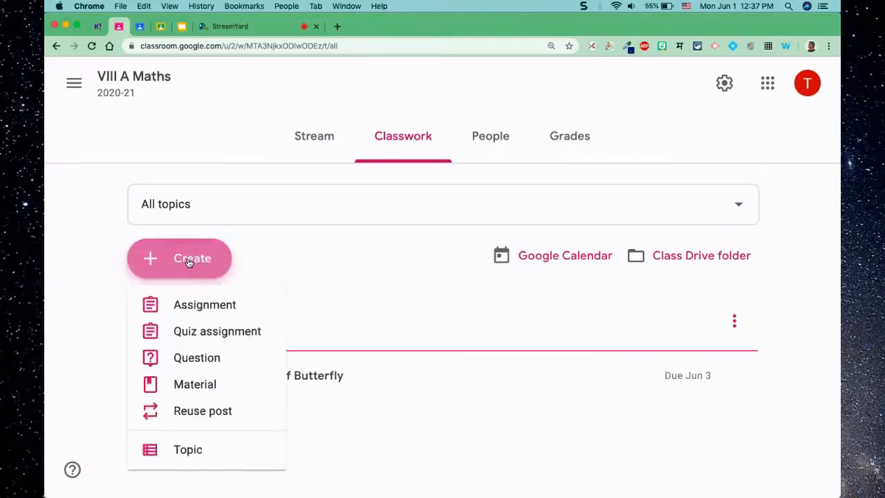
{"action": "left_click", "coordinate": [237, 332]}
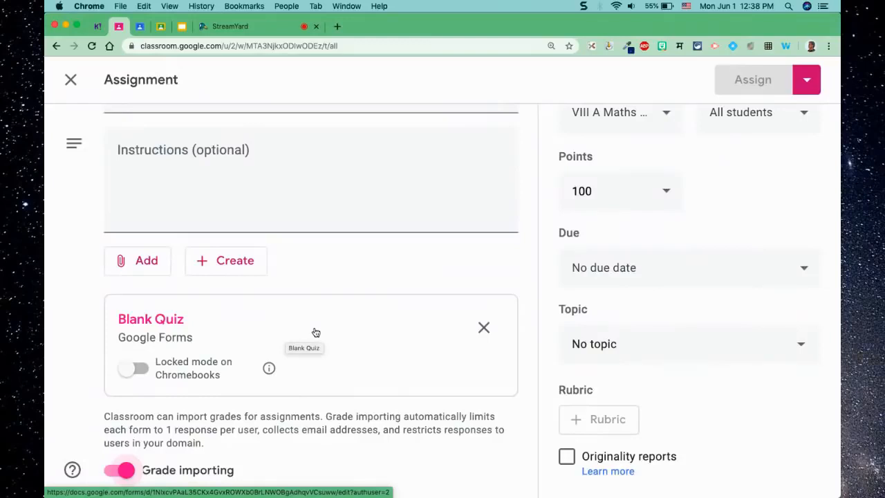
{"action": "scroll", "coordinate": [290, 300], "scroll_direction": "up", "scroll_amount": 3}
{"action": "left_click", "coordinate": [185, 154]}
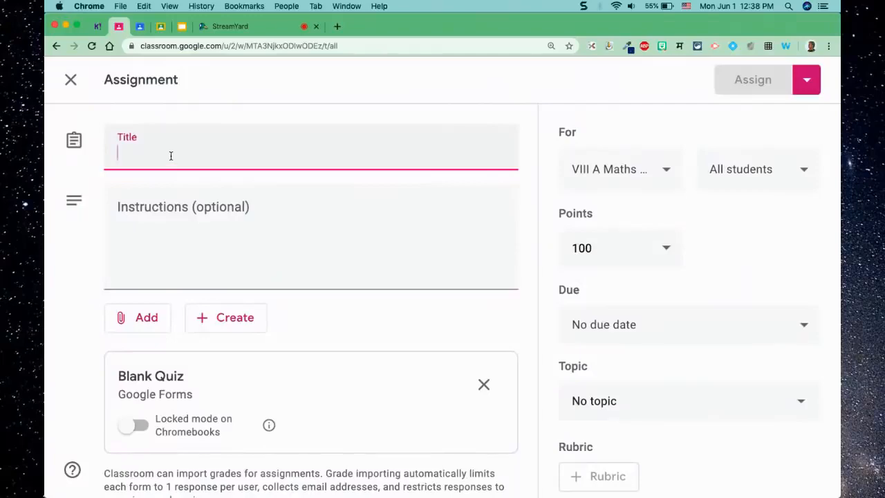
{"action": "type", "text": "#02"}
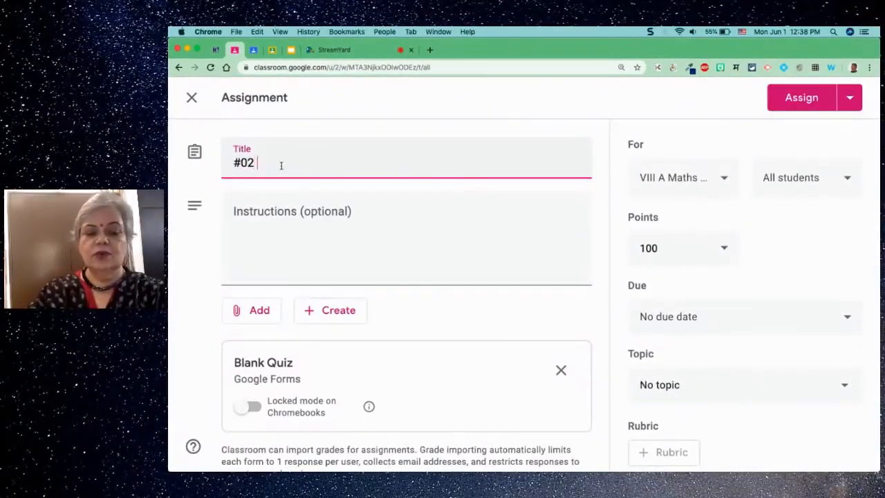
{"action": "key", "text": "BackSpace"}
{"action": "type", "text": "0"}
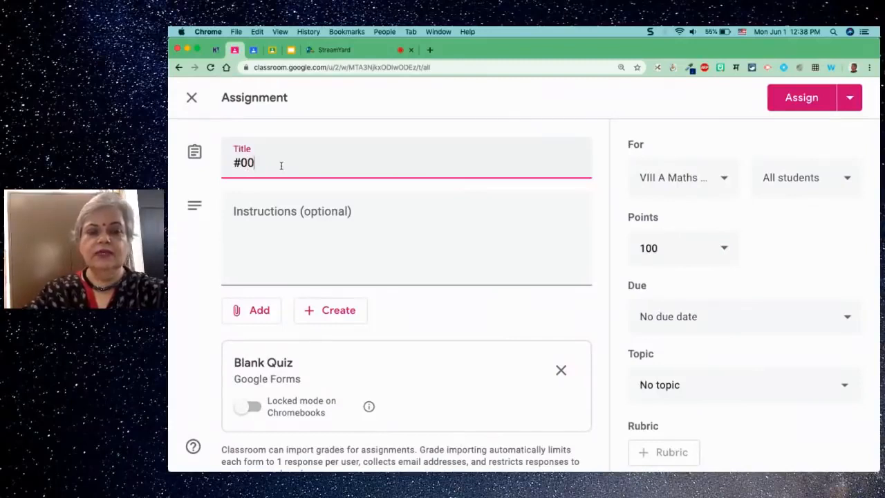
{"action": "type", "text": "2 Quiz"}
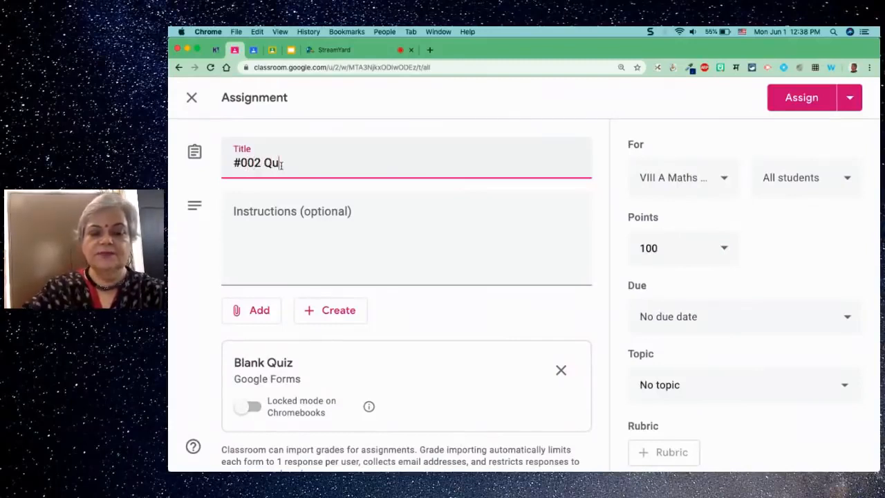
Open the attached Blank Quiz form and change its heading to "#002 Quiz"
{"action": "left_click", "coordinate": [302, 365]}
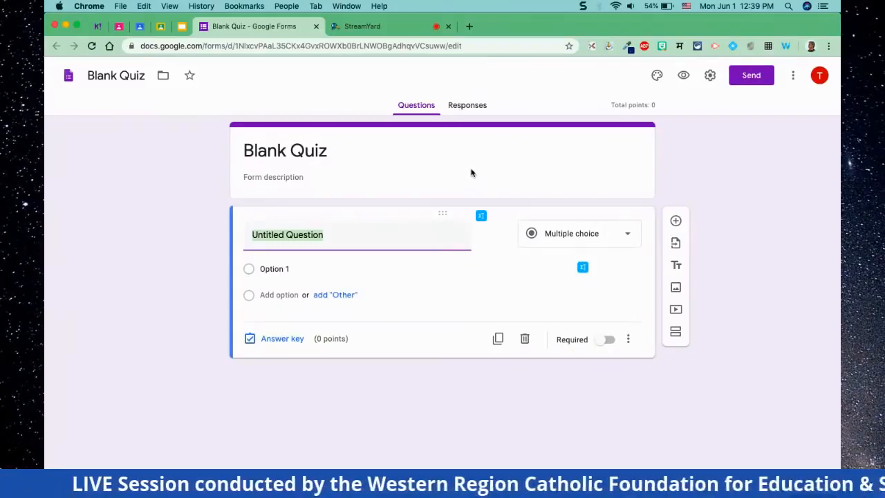
{"action": "left_click", "coordinate": [295, 150]}
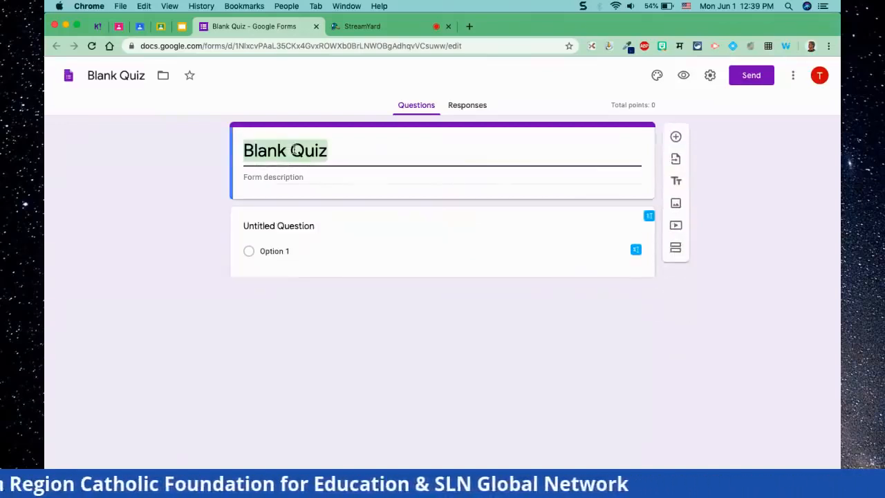
{"action": "type", "text": "Quiz"}
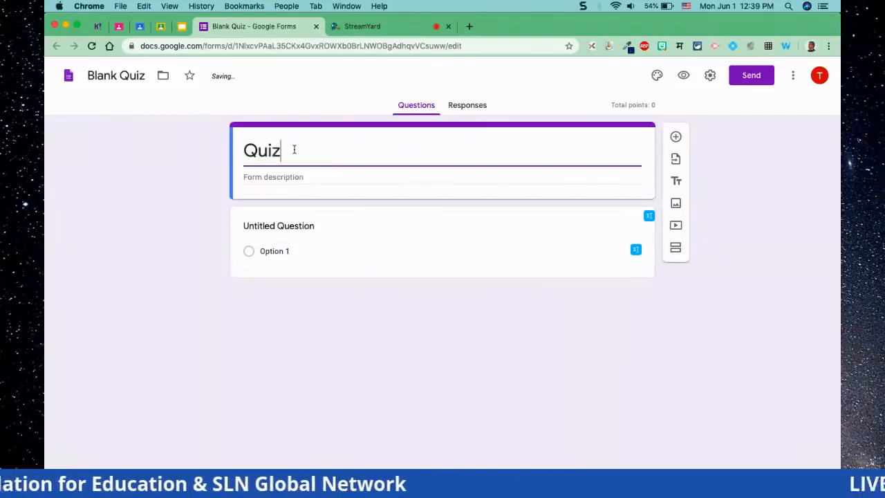
{"action": "key", "text": "Left"}
{"action": "key", "text": "Left"}
{"action": "key", "text": "Left"}
{"action": "key", "text": "Left"}
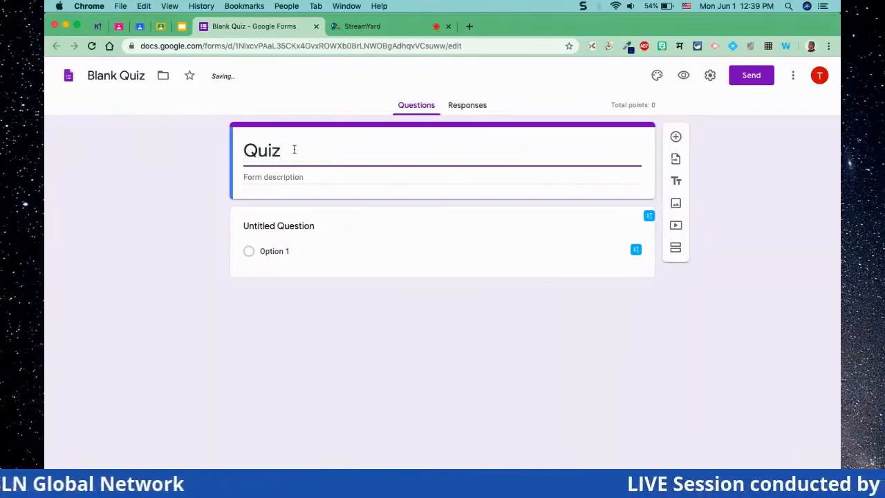
{"action": "type", "text": "#"}
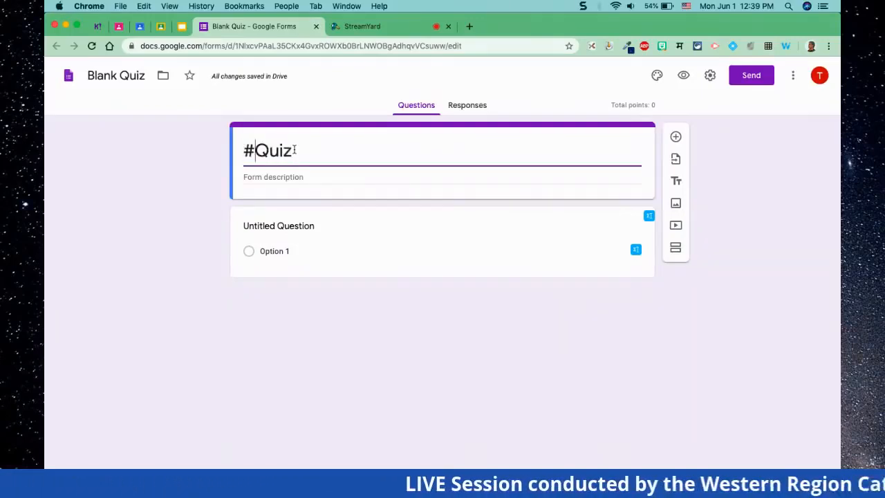
{"action": "type", "text": "002"}
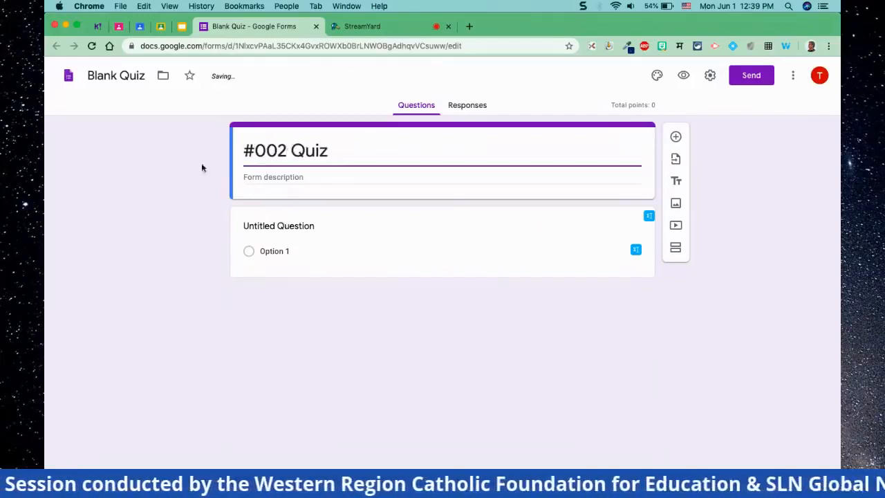
Rename the form's file to "#002 Quiz" to match its heading
{"action": "left_click", "coordinate": [141, 76]}
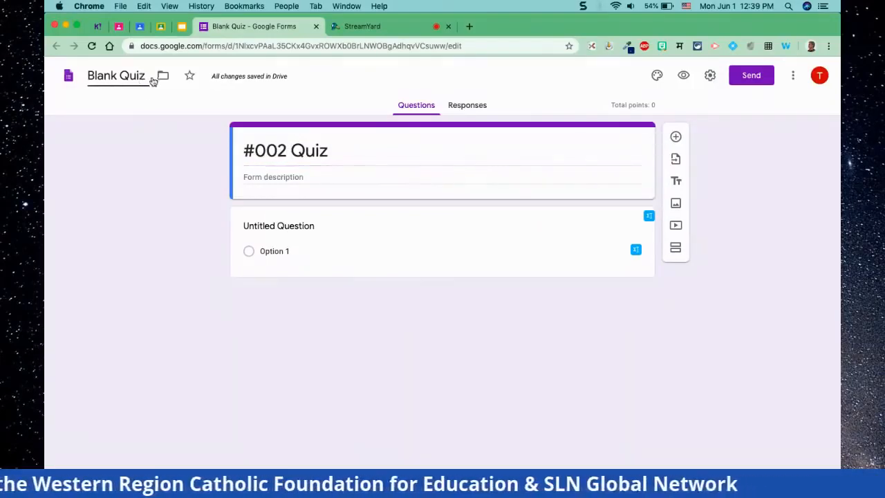
{"action": "key", "text": "BackSpace"}
{"action": "key", "text": "BackSpace"}
{"action": "key", "text": "BackSpace"}
{"action": "key", "text": "BackSpace"}
{"action": "key", "text": "BackSpace"}
{"action": "key", "text": "BackSpace"}
{"action": "key", "text": "BackSpace"}
{"action": "key", "text": "BackSpace"}
{"action": "key", "text": "BackSpace"}
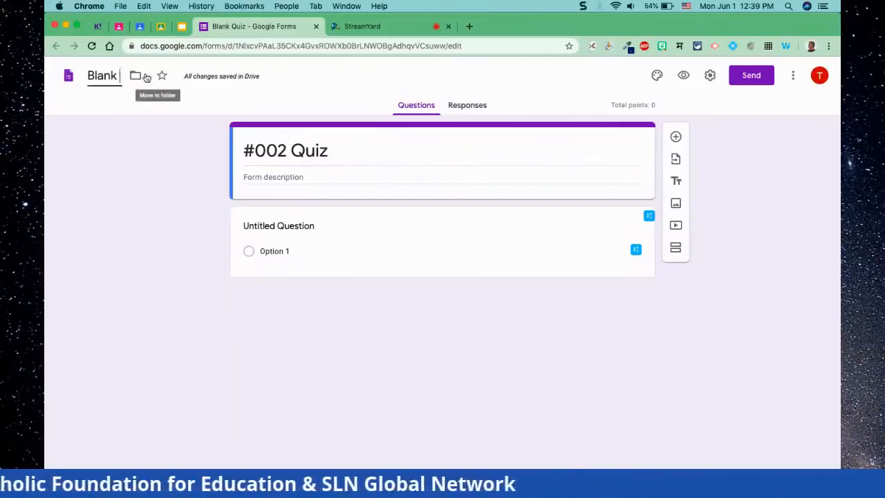
{"action": "type", "text": "#"}
{"action": "key", "text": "BackSpace"}
{"action": "key", "text": "BackSpace"}
{"action": "type", "text": "#002"}
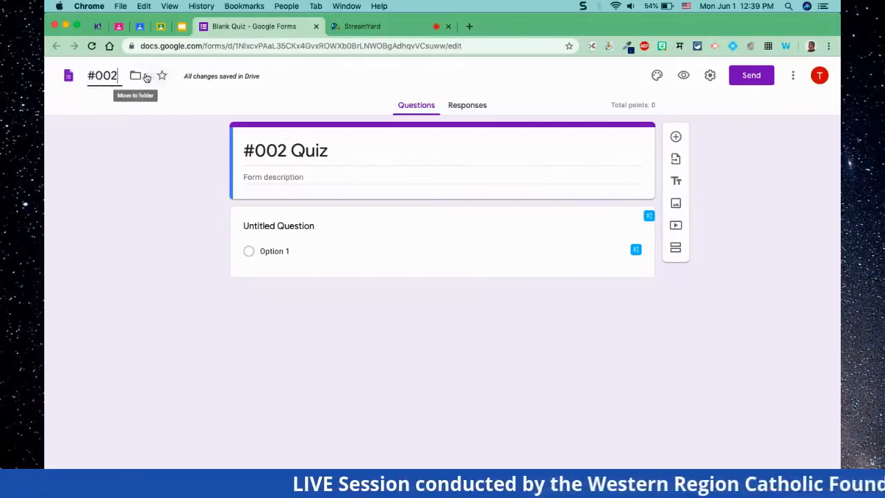
{"action": "type", "text": " Quiz"}
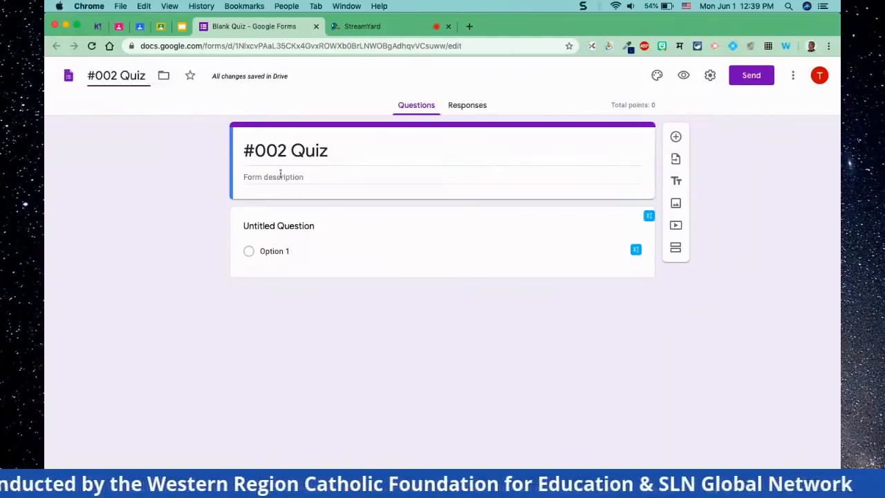
Turn the untitled question into a required short-answer question titled "Name"
{"action": "left_click", "coordinate": [313, 229]}
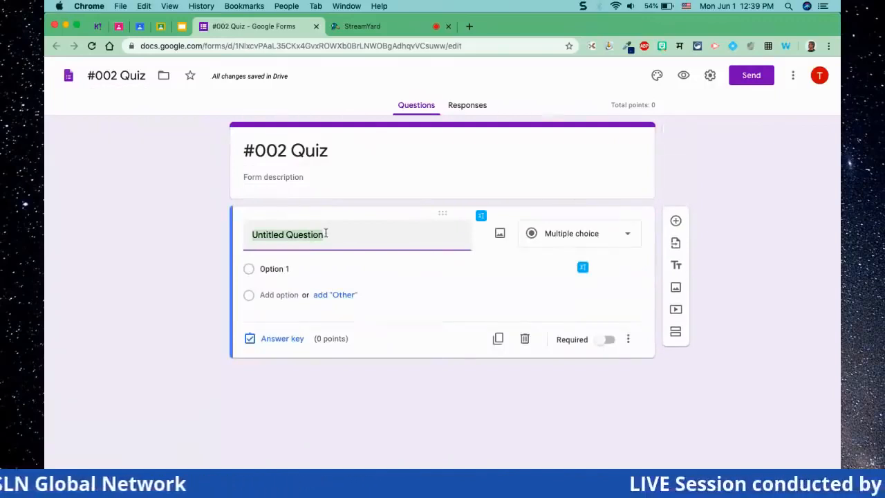
{"action": "type", "text": "Nmae"}
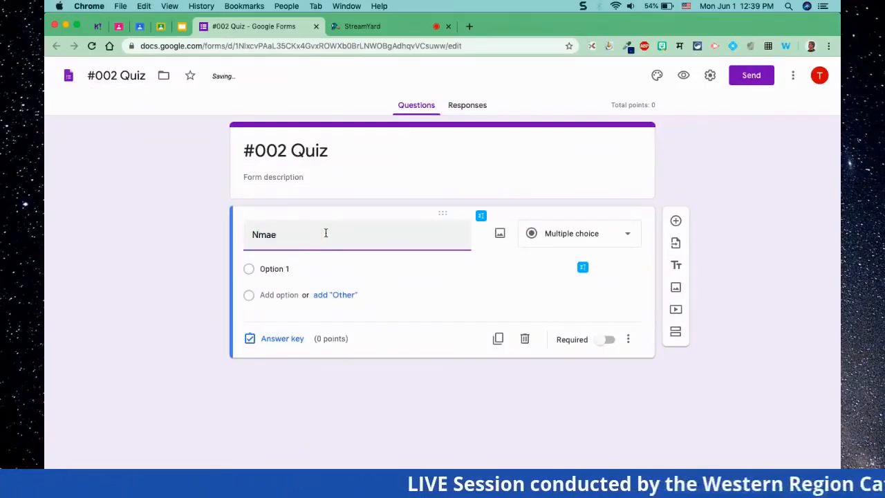
{"action": "key", "text": "BackSpace"}
{"action": "key", "text": "BackSpace"}
{"action": "key", "text": "BackSpace"}
{"action": "type", "text": "ame"}
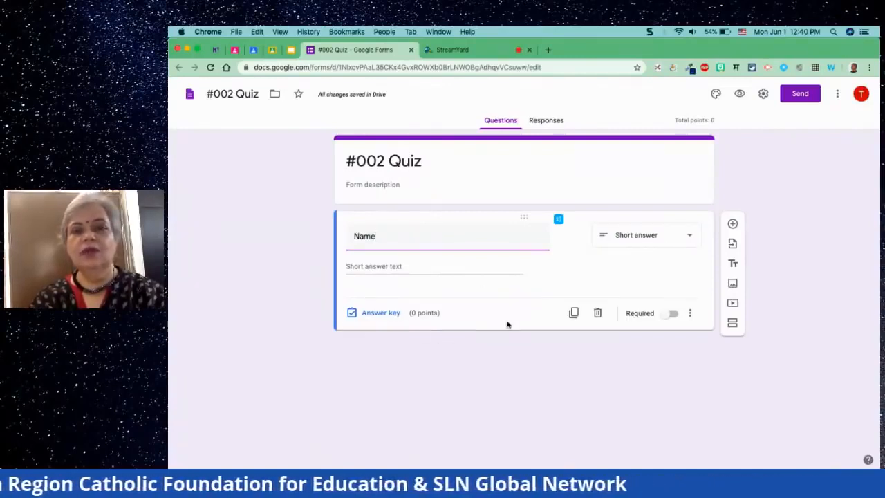
{"action": "left_click", "coordinate": [674, 312]}
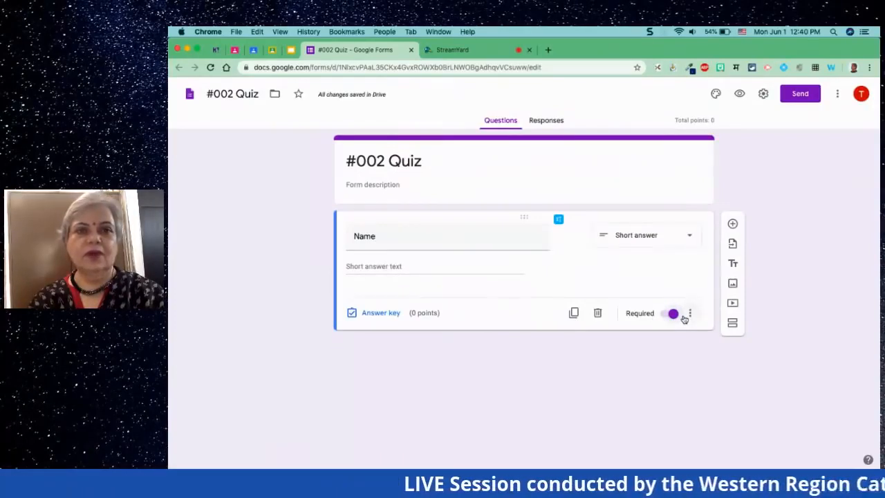
Add a multiple-choice question below Name with the text "Identify the following:"
{"action": "left_click", "coordinate": [733, 224]}
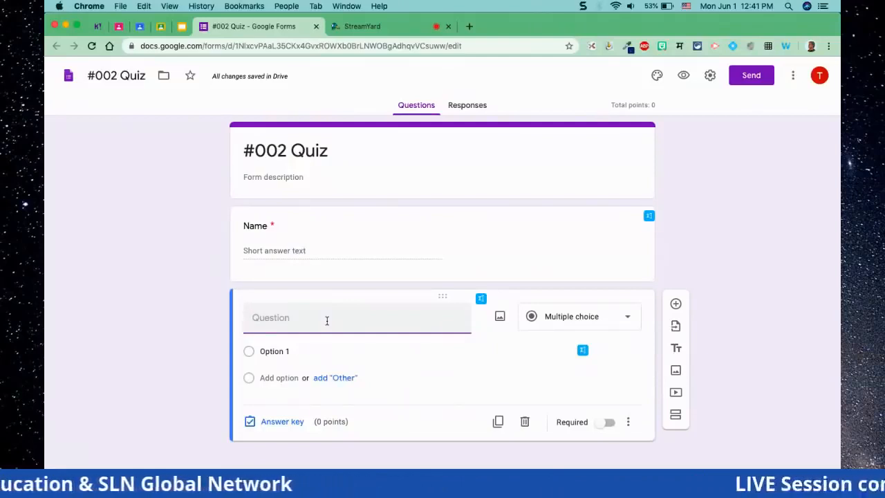
{"action": "type", "text": "I"}
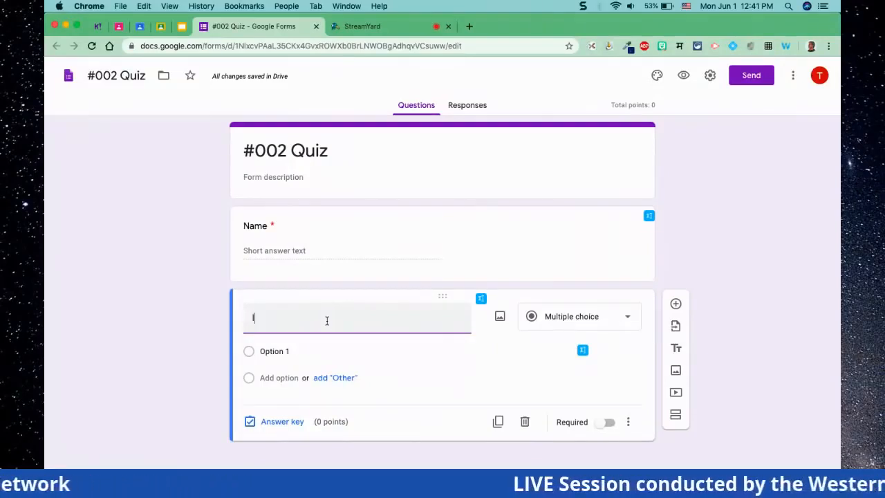
{"action": "type", "text": "dent"}
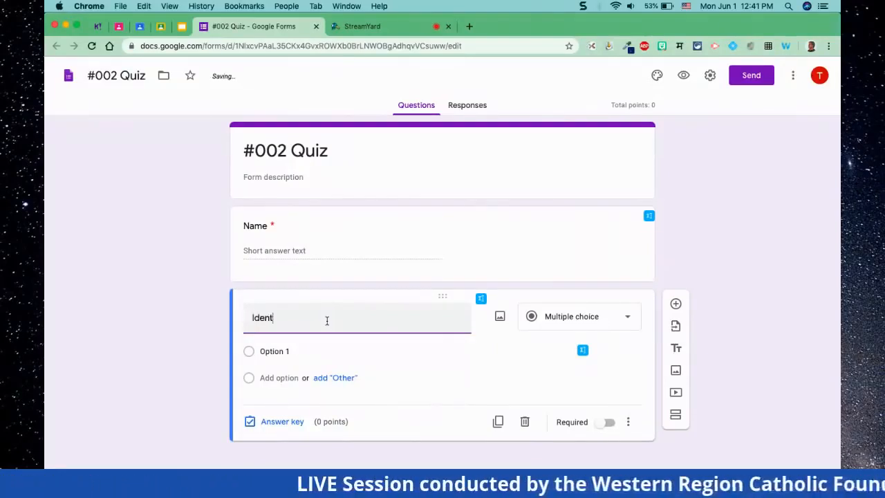
{"action": "type", "text": "ify the following:"}
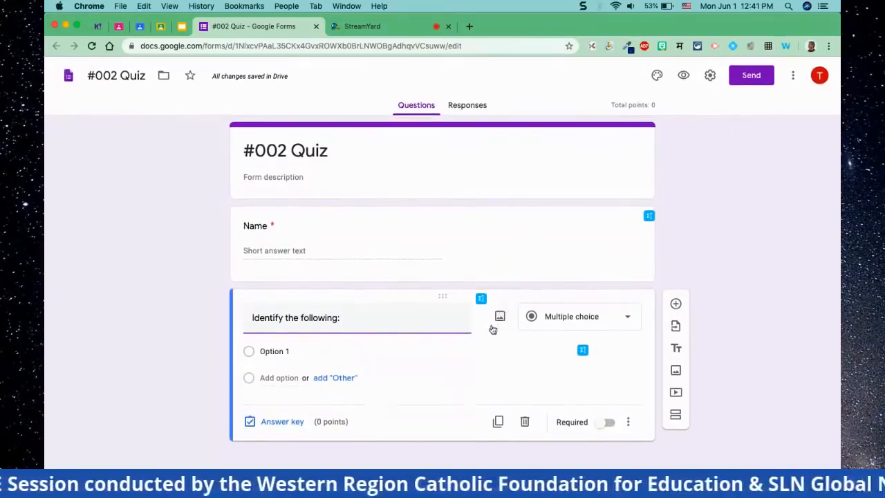
Search Google Images for "lotus flower" and insert the first pink lotus picture into the "Identify the following:" question
{"action": "left_click", "coordinate": [500, 317]}
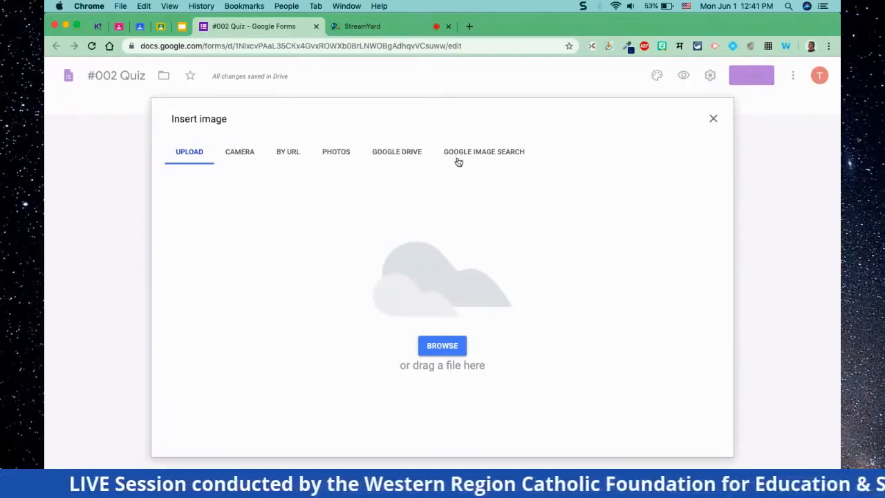
{"action": "left_click", "coordinate": [486, 156]}
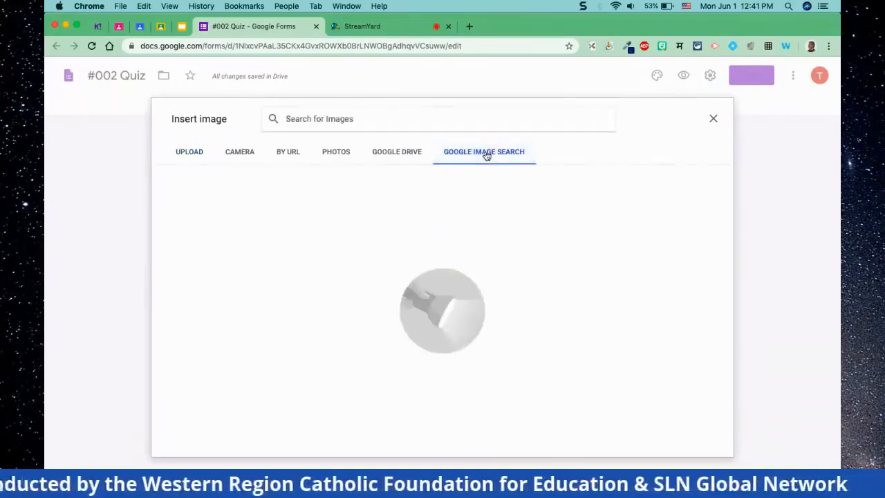
{"action": "left_click", "coordinate": [331, 115]}
{"action": "type", "text": "lot"}
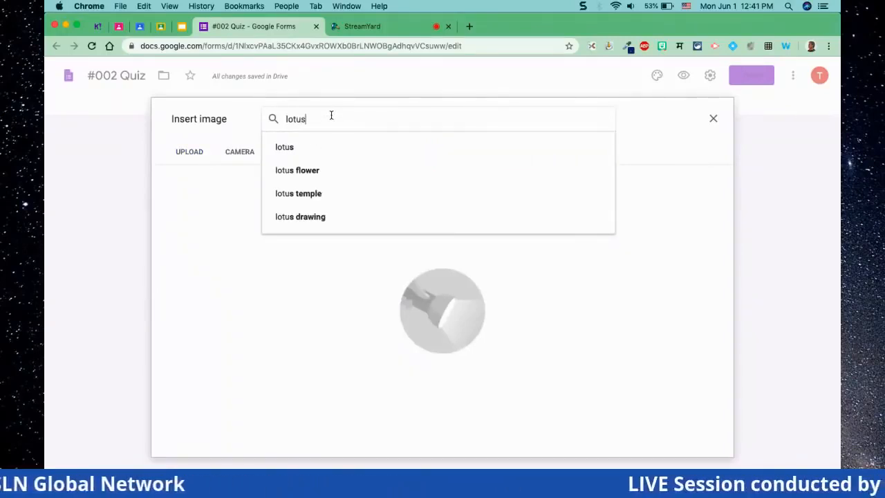
{"action": "type", "text": "us"}
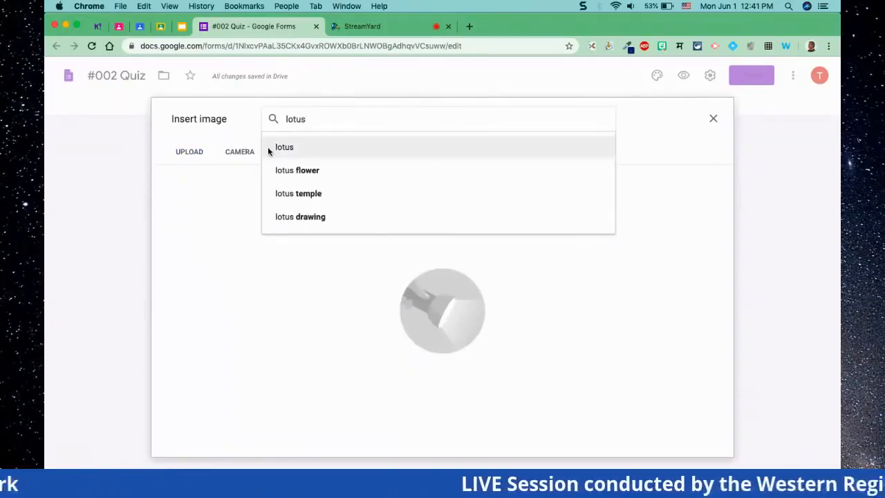
{"action": "left_click", "coordinate": [309, 172]}
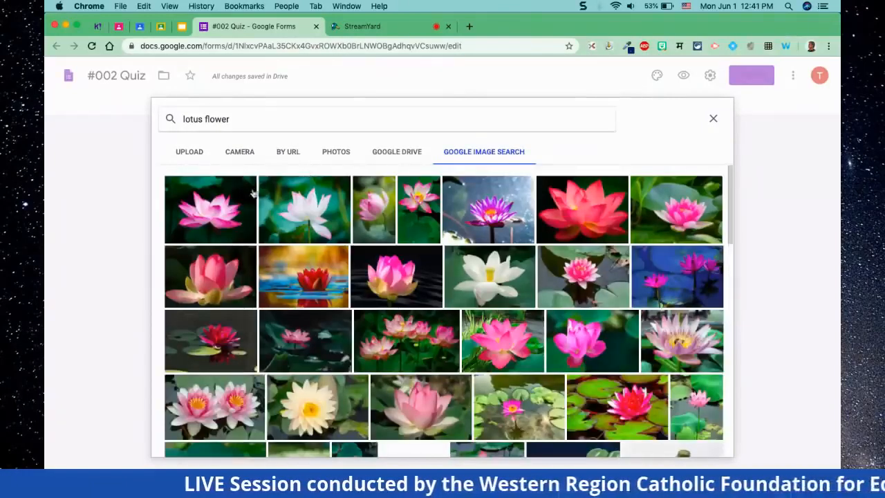
{"action": "left_click", "coordinate": [226, 211]}
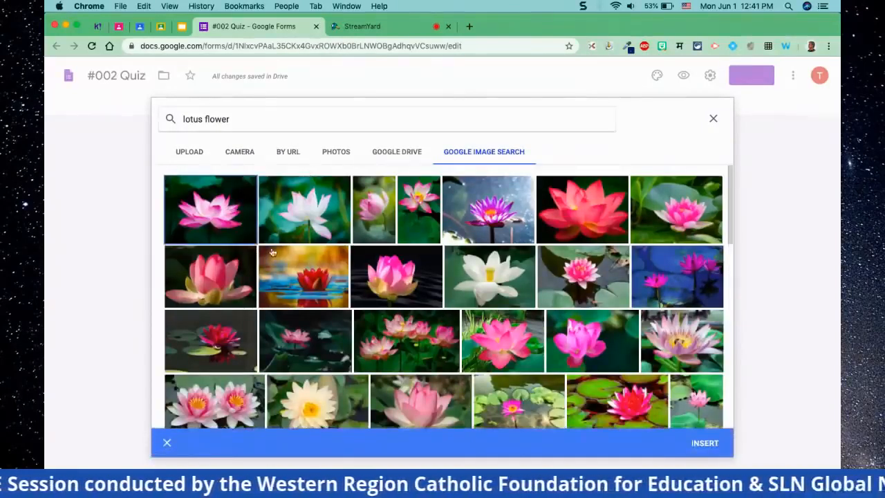
{"action": "left_click", "coordinate": [705, 442]}
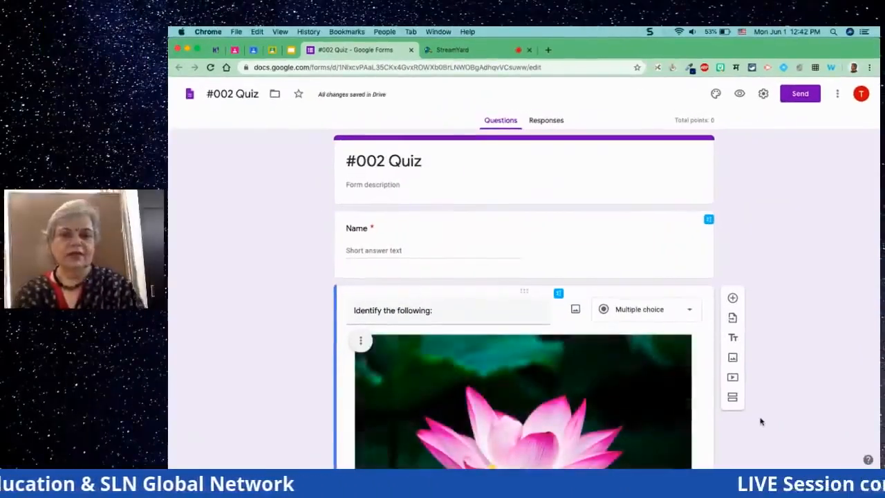
Shrink the lotus picture in the "Identify the following:" question to a little over half its width
{"action": "scroll", "coordinate": [760, 421], "scroll_direction": "down", "scroll_amount": 2}
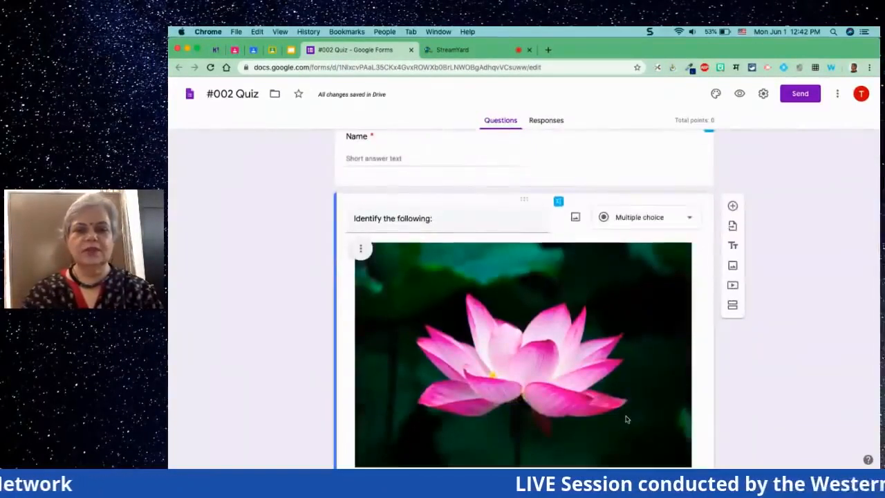
{"action": "scroll", "coordinate": [626, 419], "scroll_direction": "down", "scroll_amount": 1}
{"action": "scroll", "coordinate": [626, 419], "scroll_direction": "down", "scroll_amount": 1}
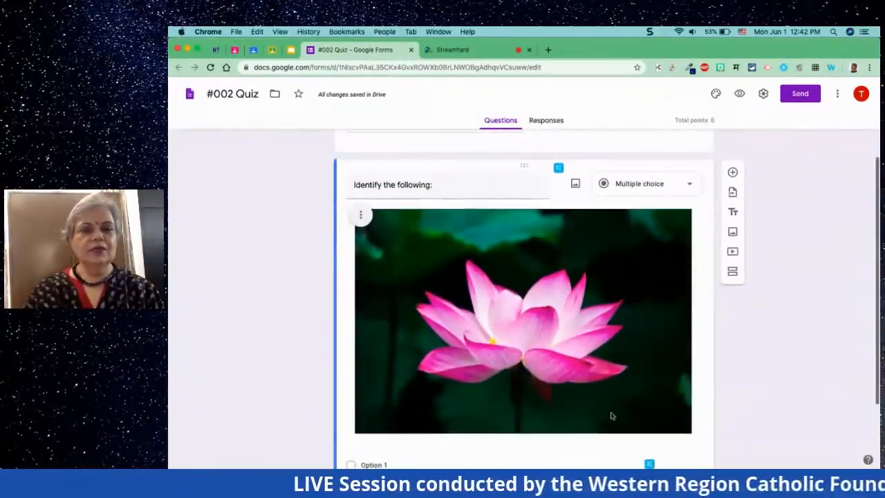
{"action": "left_click", "coordinate": [589, 393]}
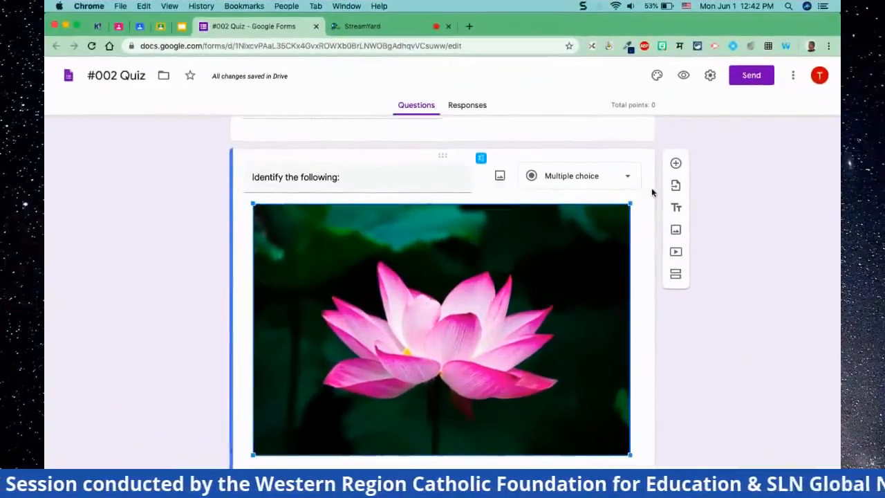
{"action": "left_click_drag", "start_coordinate": [629, 204], "coordinate": [428, 284]}
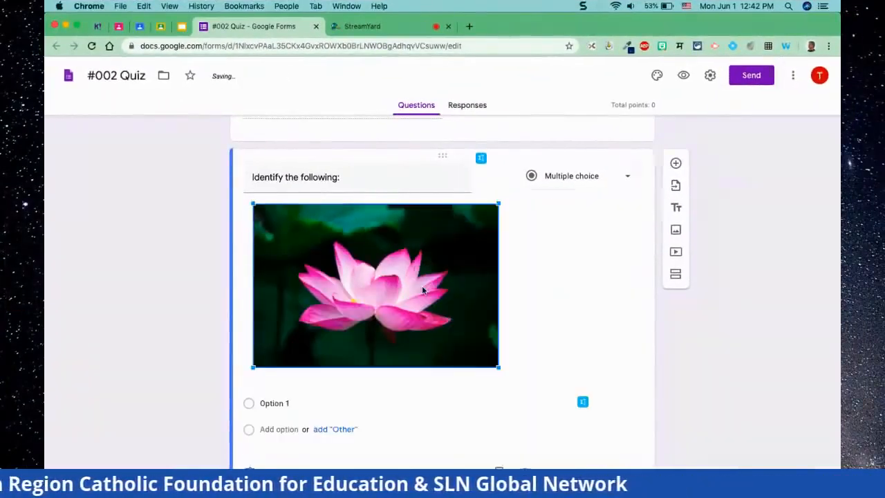
{"action": "left_click_drag", "start_coordinate": [500, 201], "coordinate": [445, 224]}
Fill in the answer options Rose, Lotus and Sunflower for the "Identify the following:" question
{"action": "left_click", "coordinate": [296, 382]}
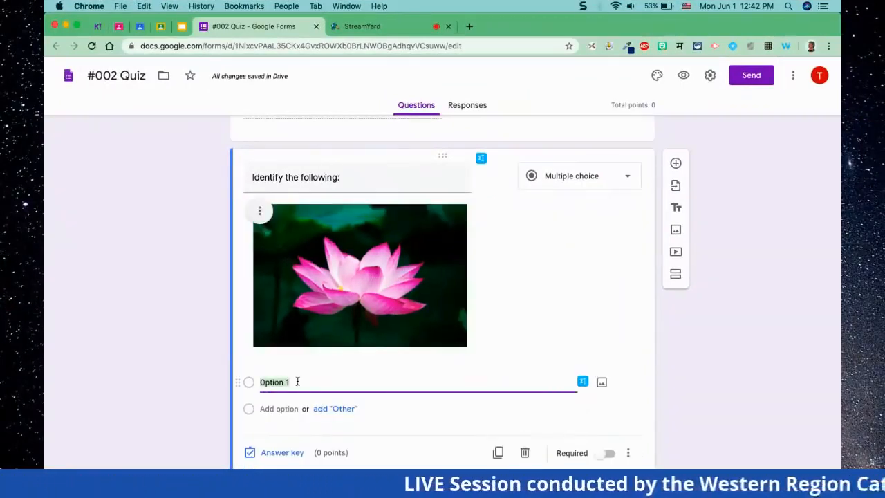
{"action": "type", "text": "R"}
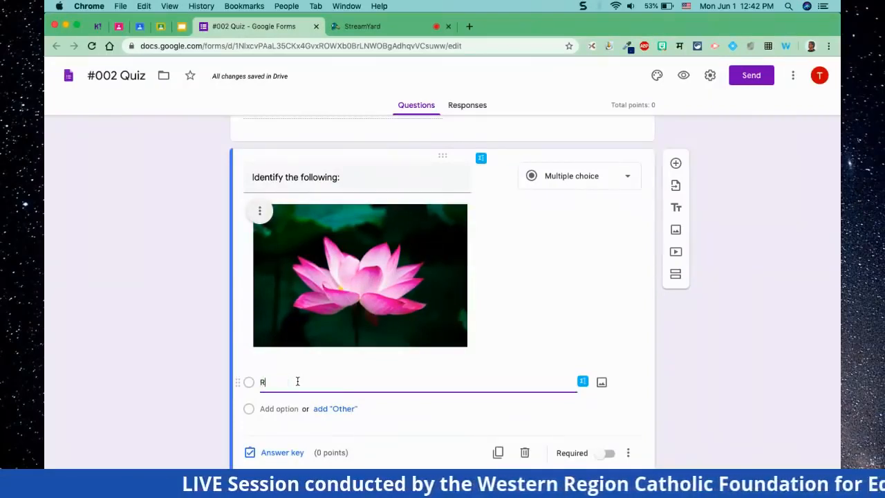
{"action": "type", "text": "ose"}
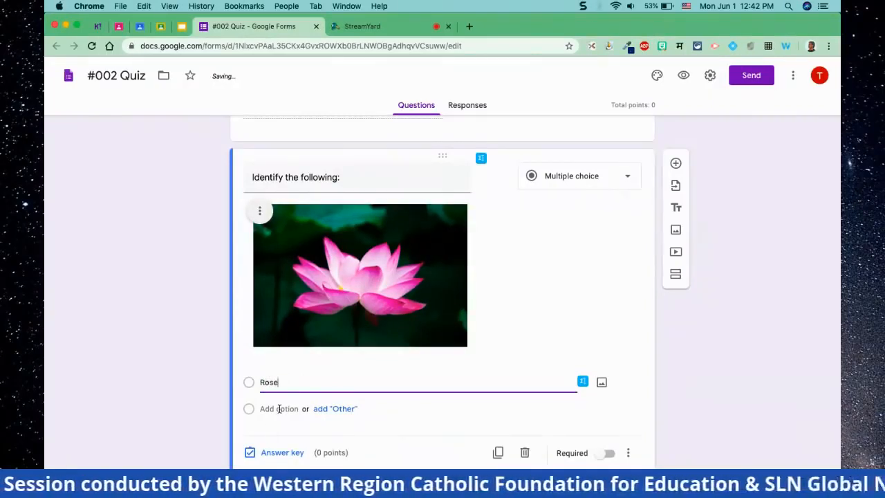
{"action": "left_click", "coordinate": [276, 409]}
{"action": "type", "text": "Lotus"}
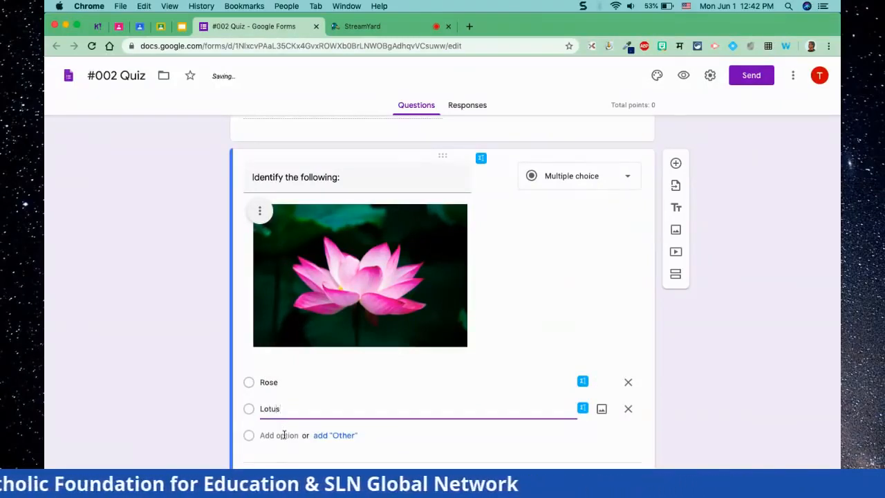
{"action": "left_click", "coordinate": [284, 435]}
{"action": "type", "text": "Sunflower"}
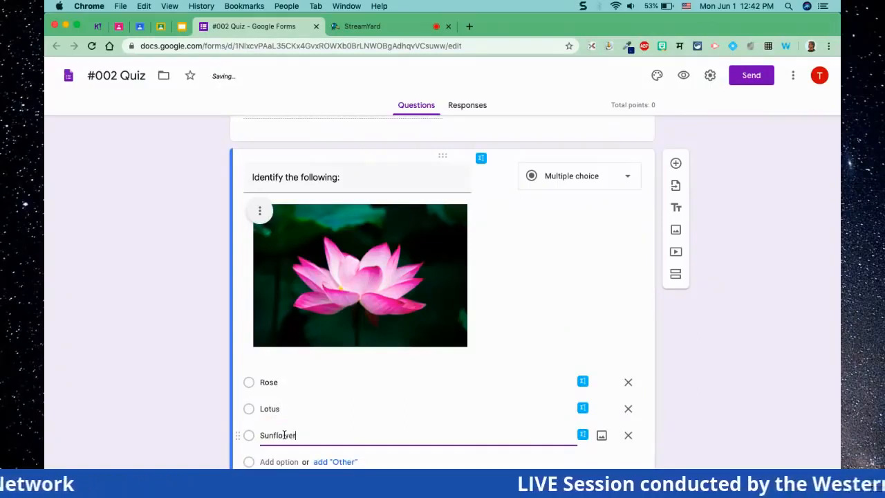
{"action": "left_click", "coordinate": [706, 405]}
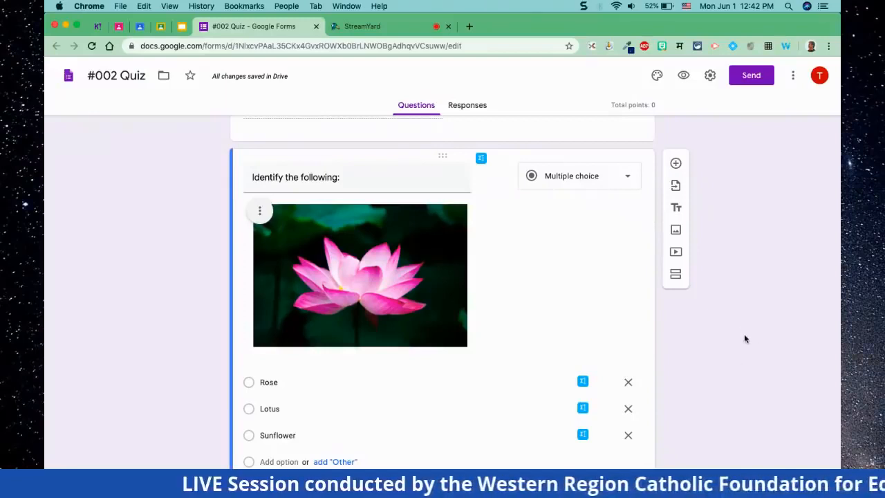
Mark Lotus as the correct answer in the flower question's answer key and set the question to 5 points
{"action": "scroll", "coordinate": [558, 361], "scroll_direction": "down", "scroll_amount": 2}
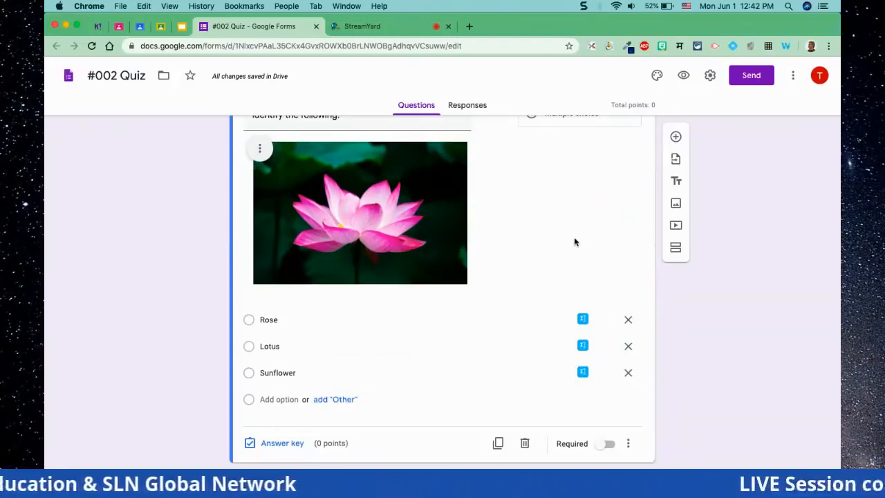
{"action": "left_click", "coordinate": [288, 445]}
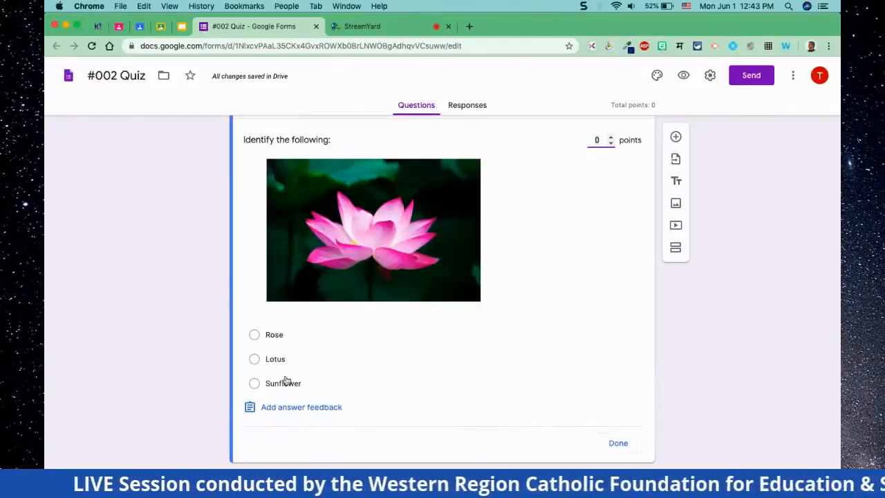
{"action": "left_click", "coordinate": [254, 359]}
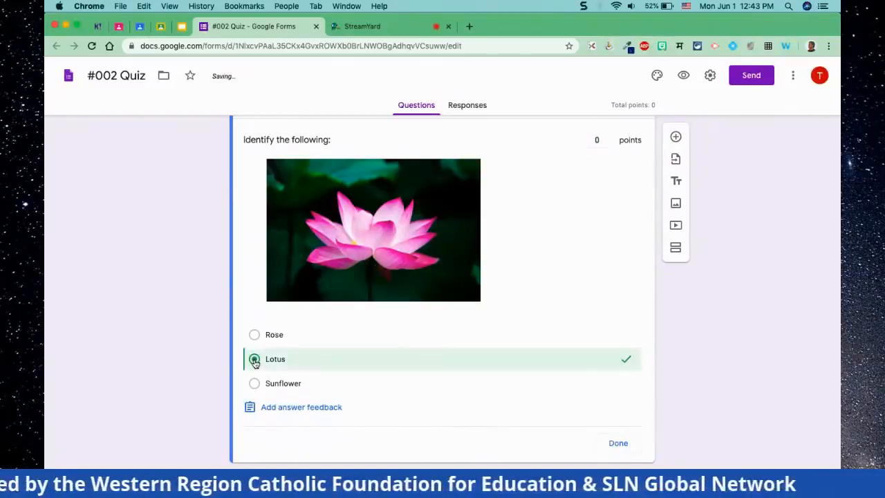
{"action": "left_click", "coordinate": [598, 139]}
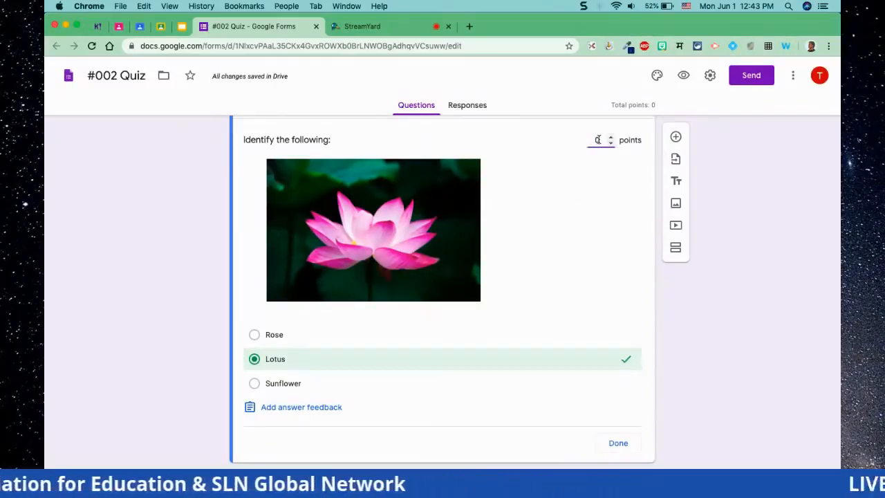
{"action": "key", "text": "super+equal"}
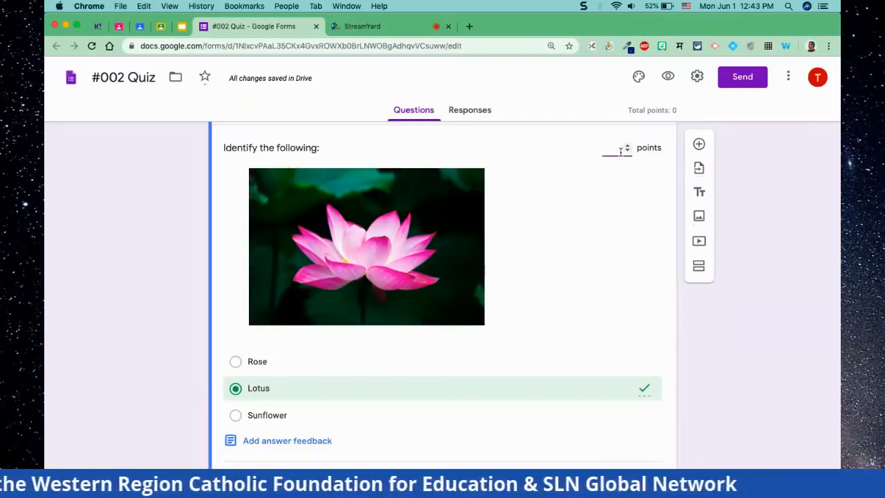
{"action": "left_click", "coordinate": [643, 297]}
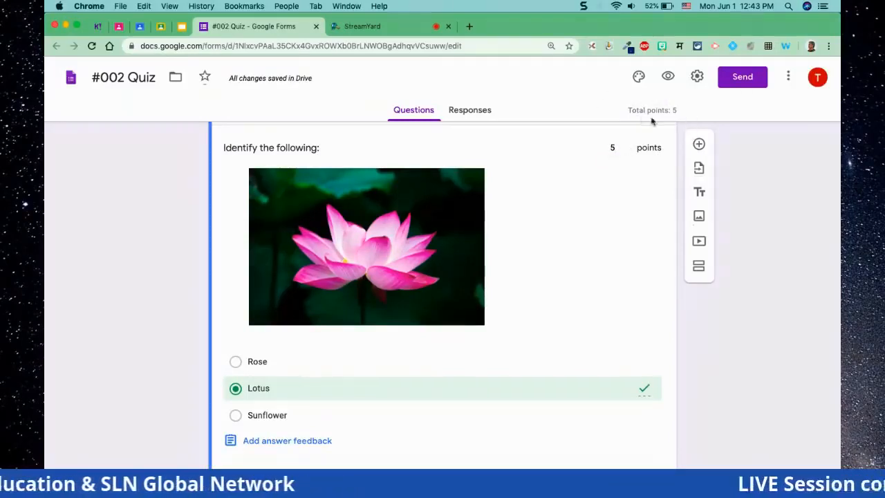
{"action": "key", "text": "super+equal"}
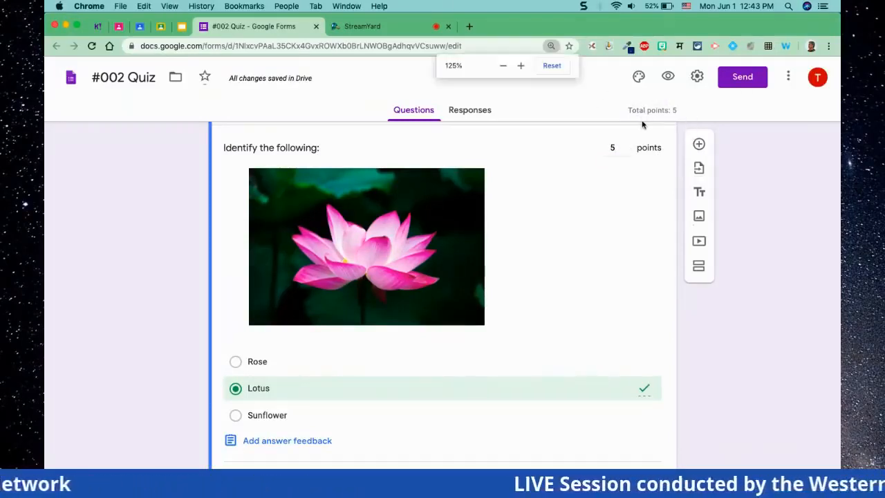
{"action": "scroll", "coordinate": [641, 149], "scroll_direction": "up", "scroll_amount": 5}
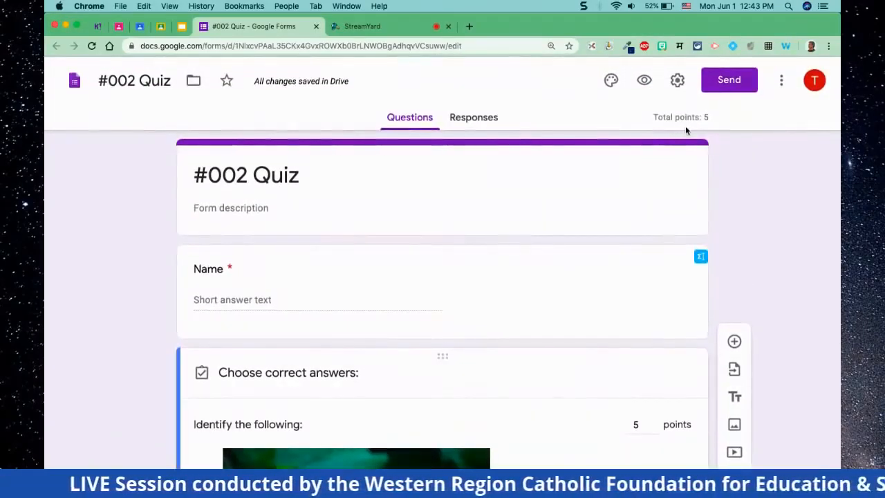
{"action": "scroll", "coordinate": [592, 295], "scroll_direction": "down", "scroll_amount": 3}
{"action": "scroll", "coordinate": [592, 296], "scroll_direction": "down", "scroll_amount": 3}
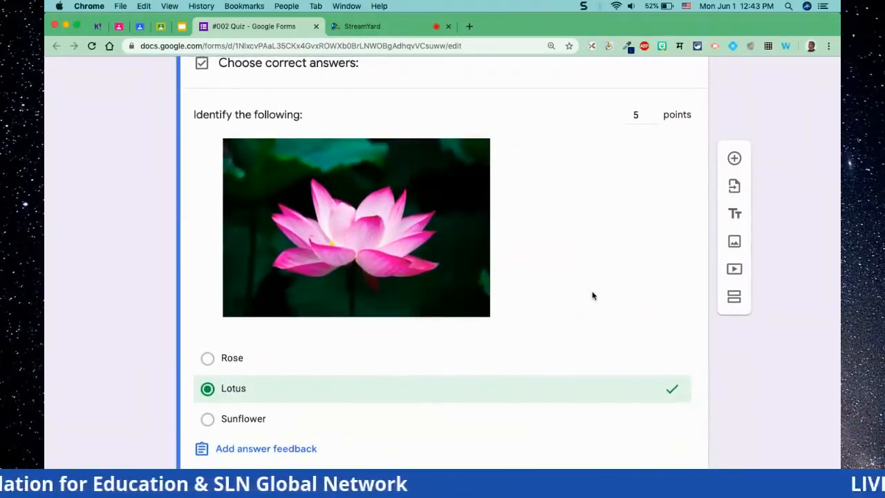
{"action": "key", "text": "super+minus"}
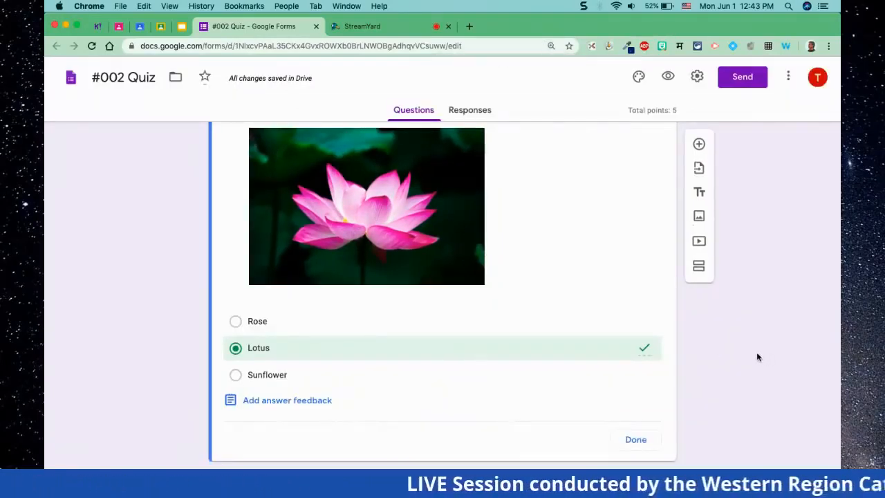
Add a new question below the flower question and switch the text input language to Hindi (हिन्दी)
{"action": "left_click", "coordinate": [699, 145]}
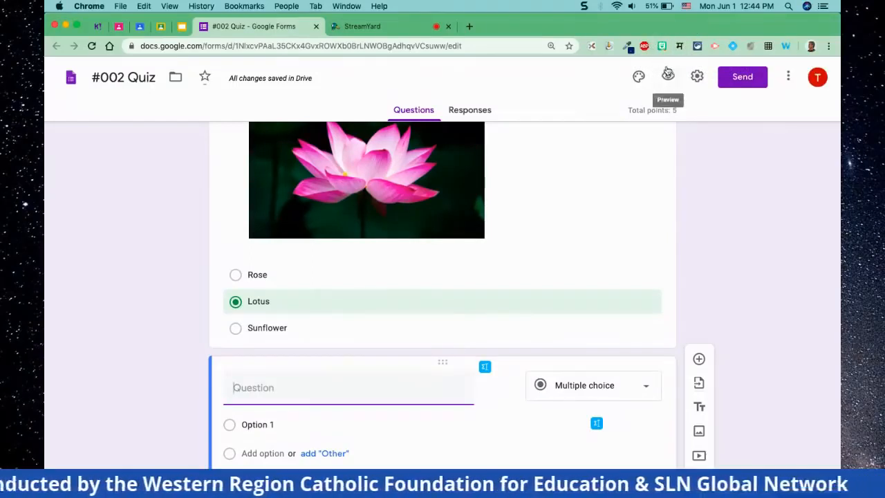
{"action": "left_click", "coordinate": [679, 46]}
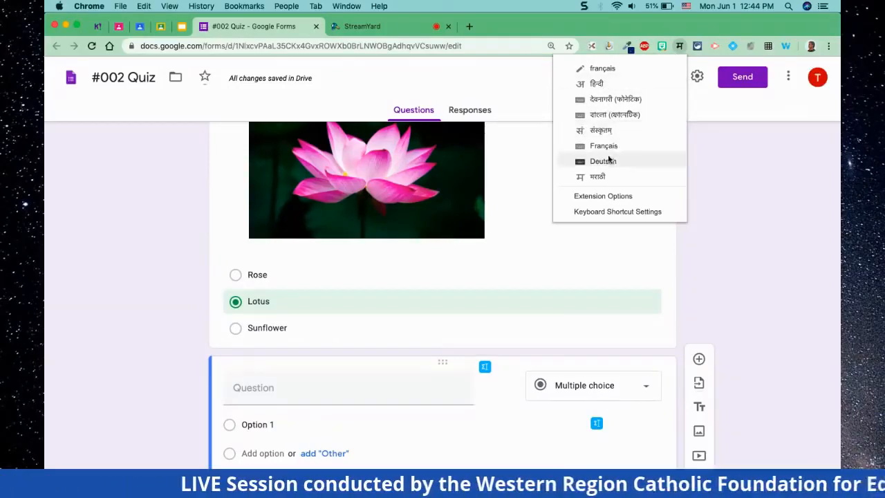
{"action": "left_click", "coordinate": [598, 84]}
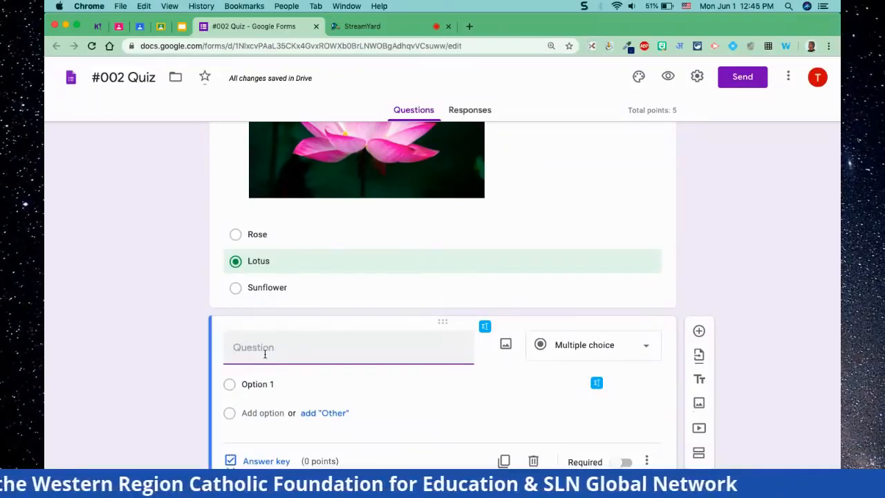
Enter "आज कौन सा दिन है ?" in Hindi as the new question's text
{"action": "type", "text": "aa"}
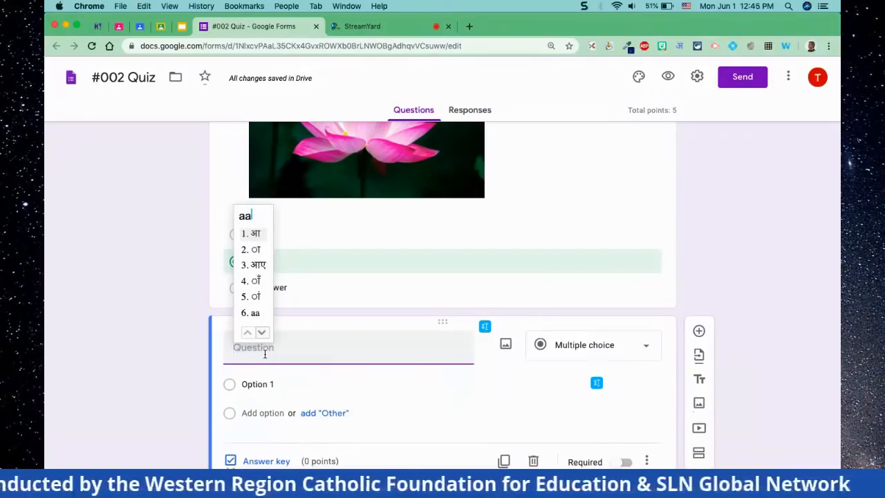
{"action": "type", "text": "j"}
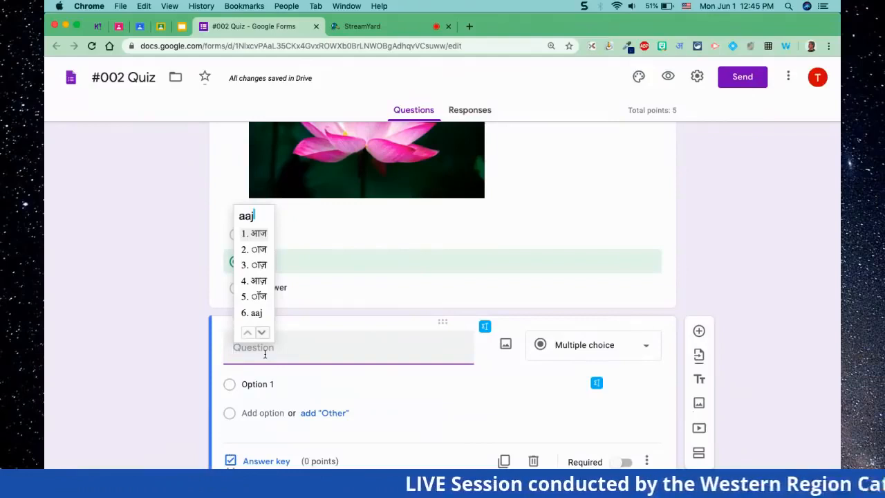
{"action": "key", "text": "space"}
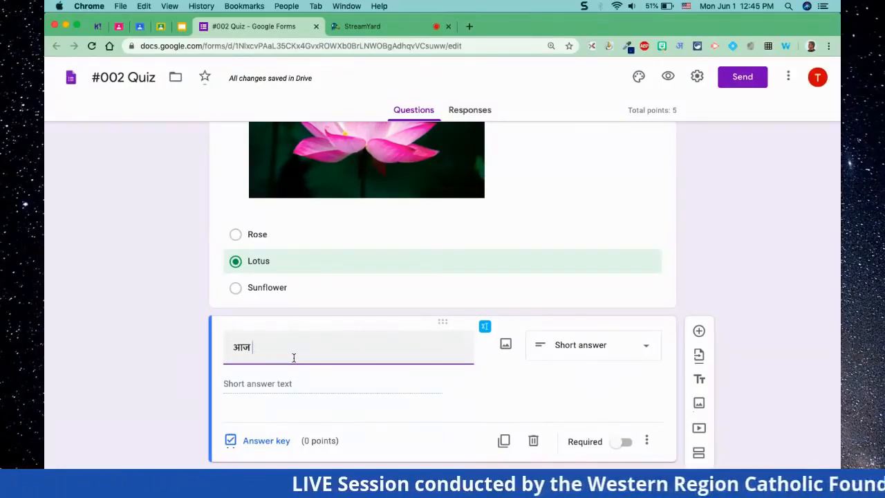
{"action": "type", "text": "ka"}
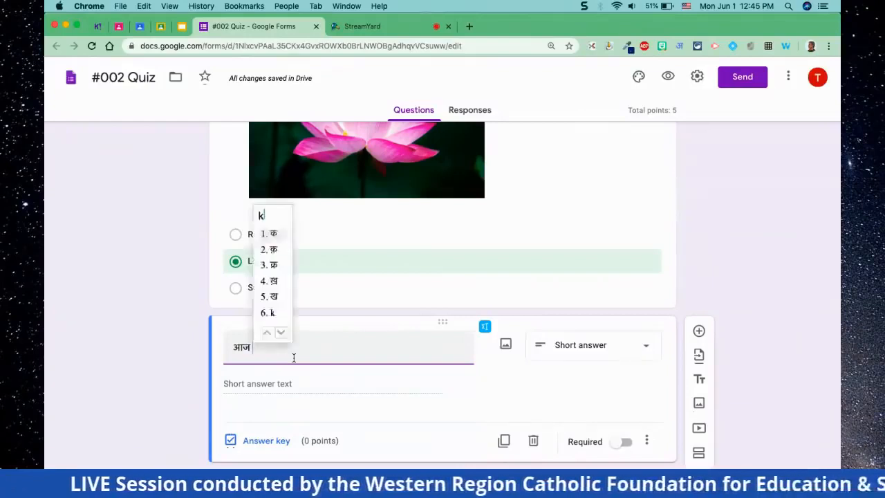
{"action": "type", "text": "un"}
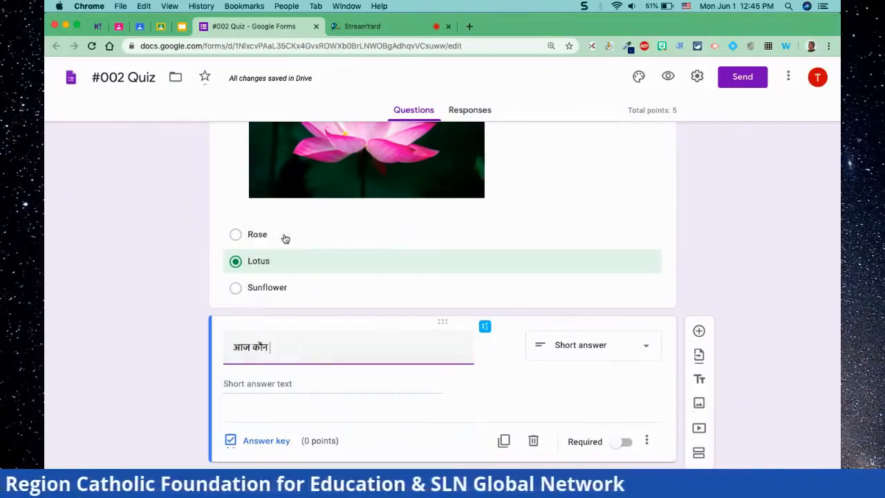
{"action": "left_click", "coordinate": [280, 234]}
{"action": "type", "text": "sa"}
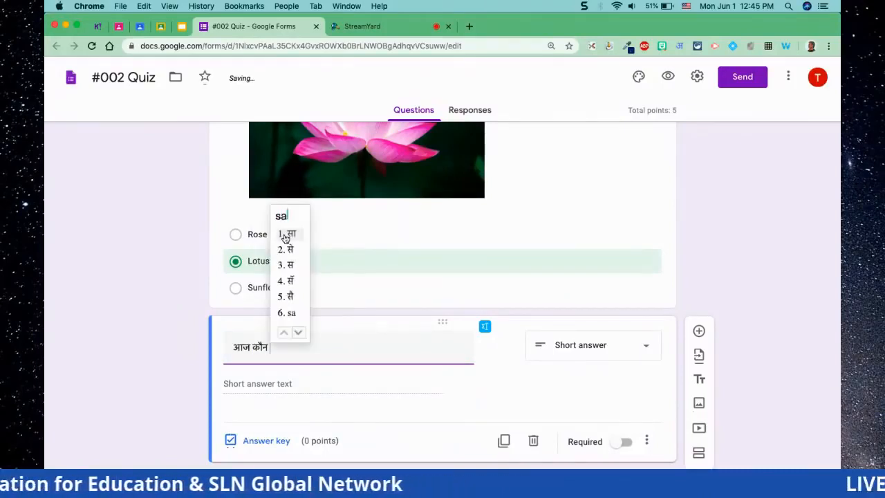
{"action": "key", "text": "space"}
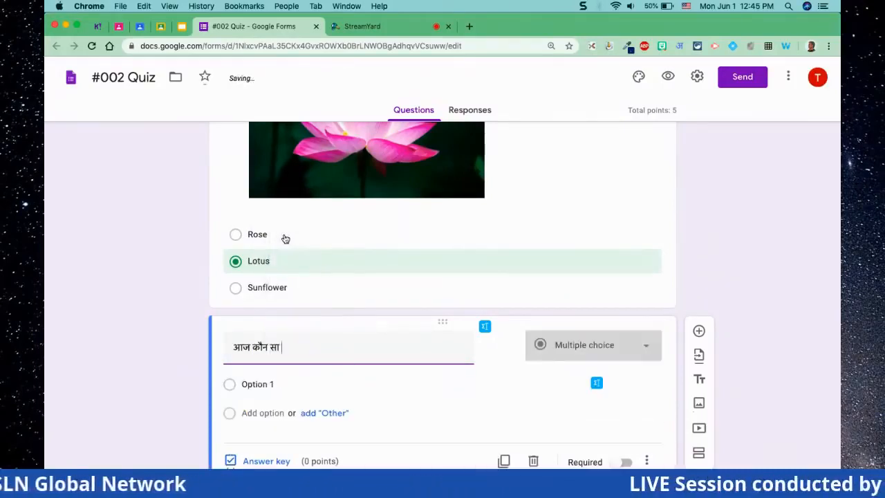
{"action": "type", "text": "din"}
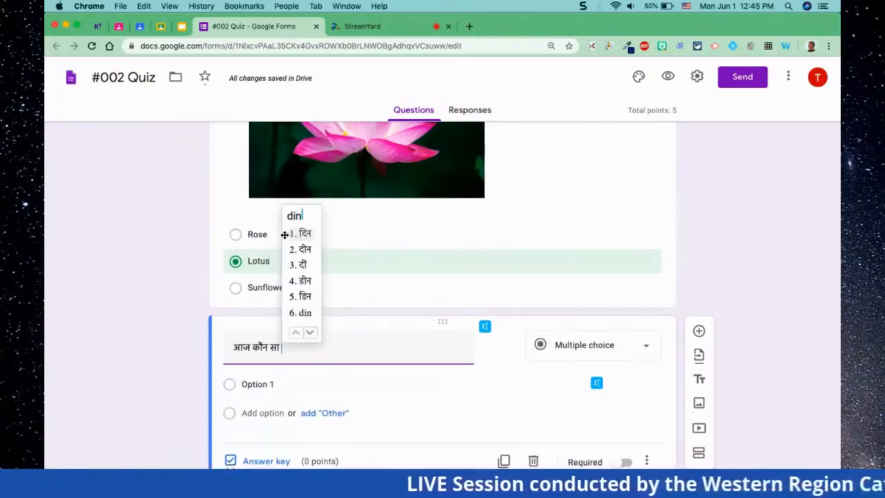
{"action": "key", "text": "space"}
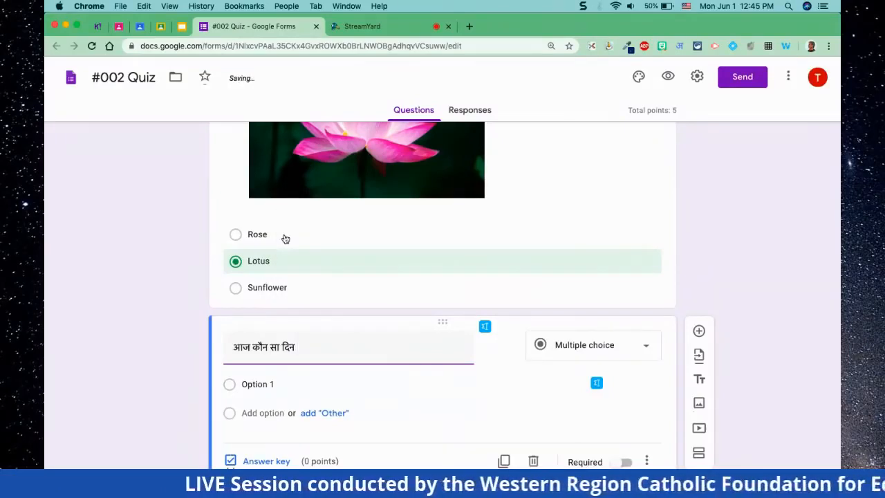
{"action": "type", "text": "hai"}
{"action": "key", "text": "space"}
{"action": "type", "text": "?"}
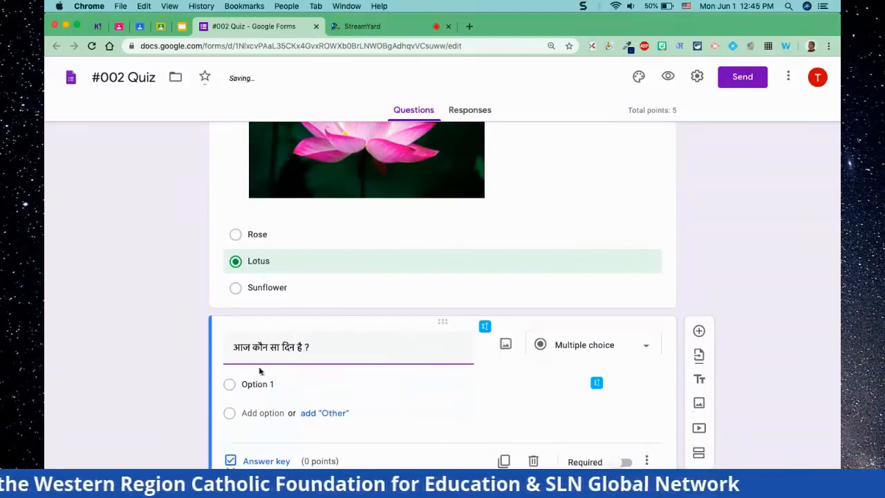
Fill in सोमवार and मंगलवार as the first two answer options of the "आज कौन सा दिन है ?" question
{"action": "left_click", "coordinate": [266, 382]}
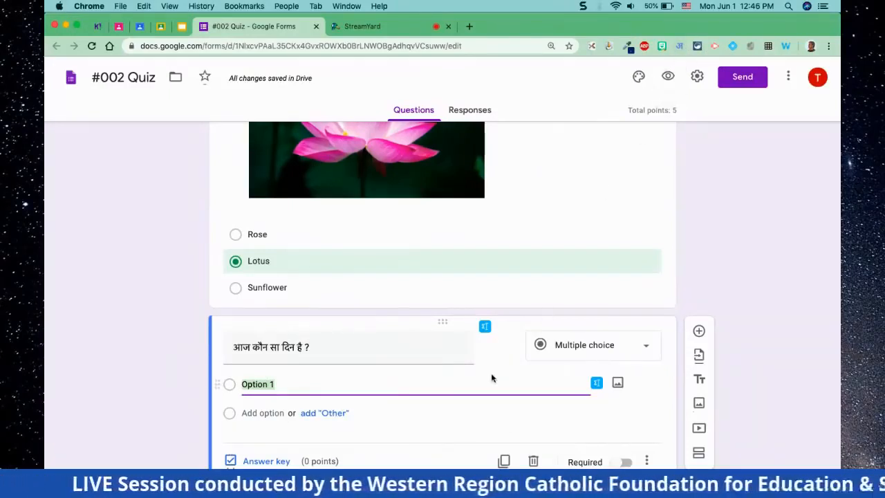
{"action": "type", "text": "s"}
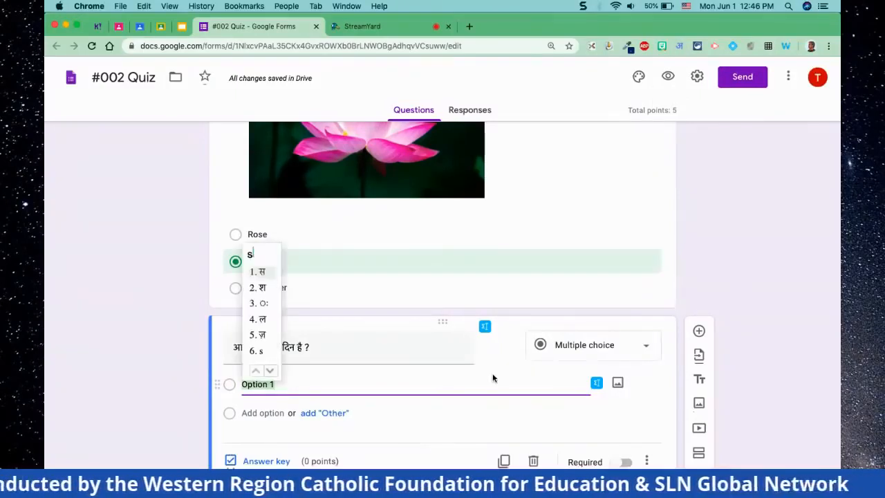
{"action": "type", "text": "om"}
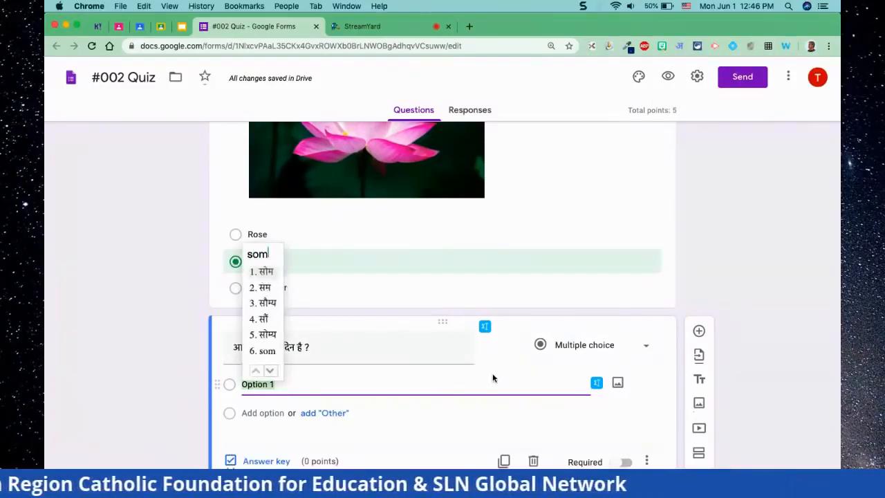
{"action": "type", "text": "var"}
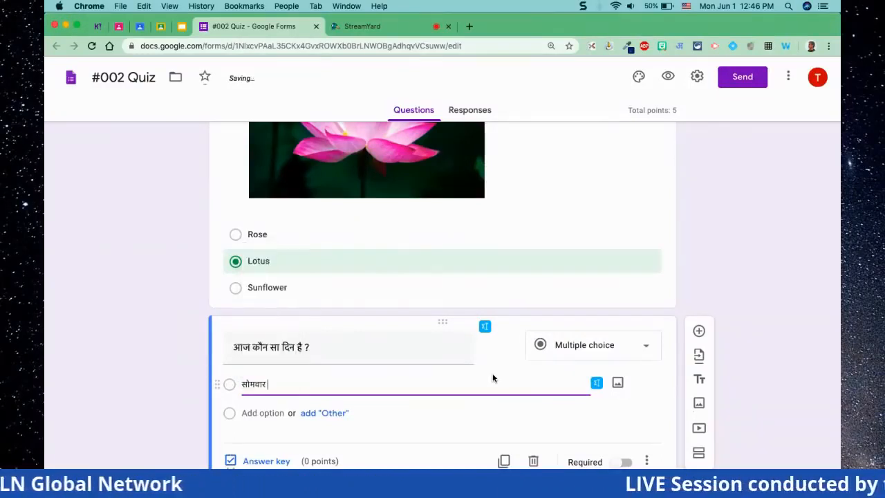
{"action": "left_click", "coordinate": [260, 412]}
{"action": "type", "text": "mang"}
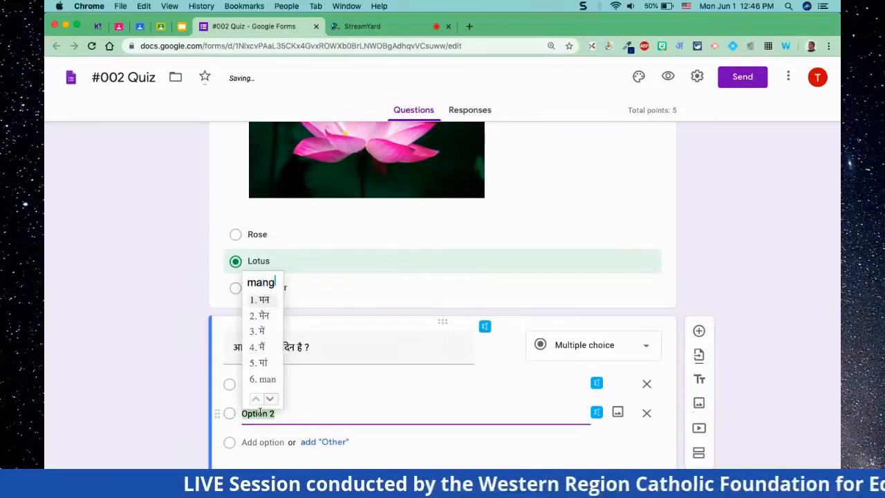
{"action": "type", "text": "al"}
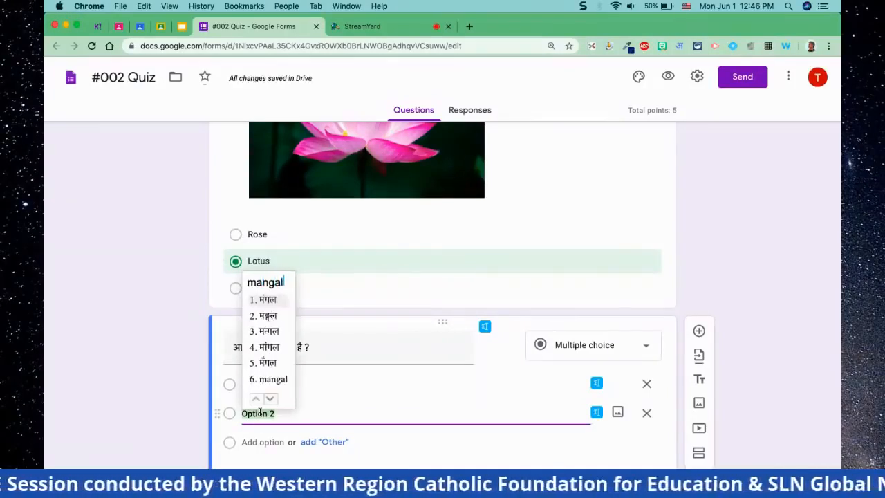
{"action": "type", "text": "war"}
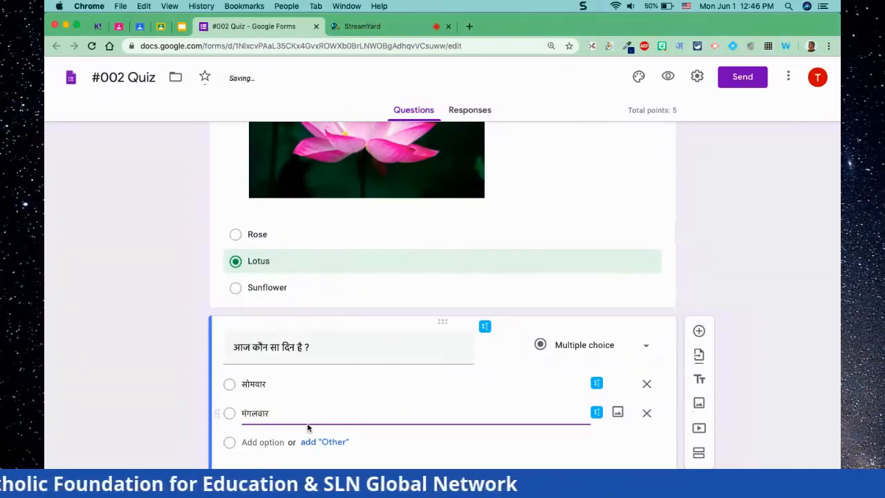
Add बुधवार as the third answer option of the Hindi day question
{"action": "scroll", "coordinate": [308, 427], "scroll_direction": "down", "scroll_amount": 2}
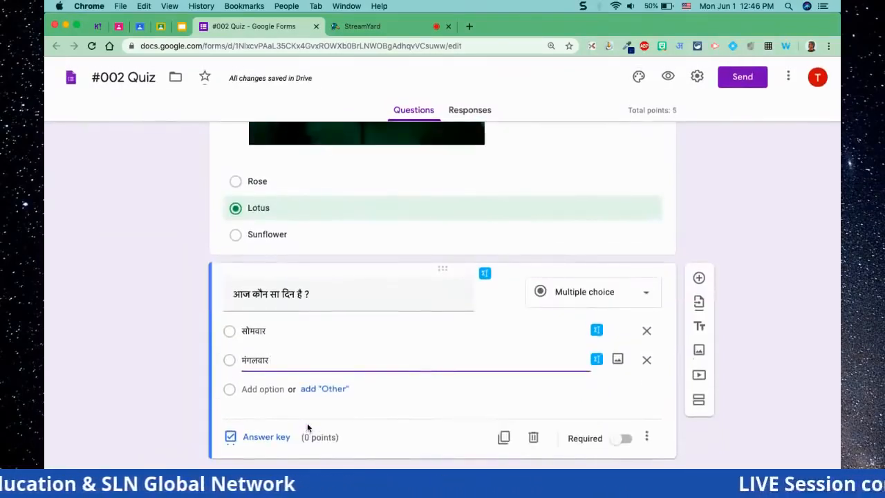
{"action": "key", "text": "super+plus"}
{"action": "scroll", "coordinate": [309, 427], "scroll_direction": "down", "scroll_amount": 2}
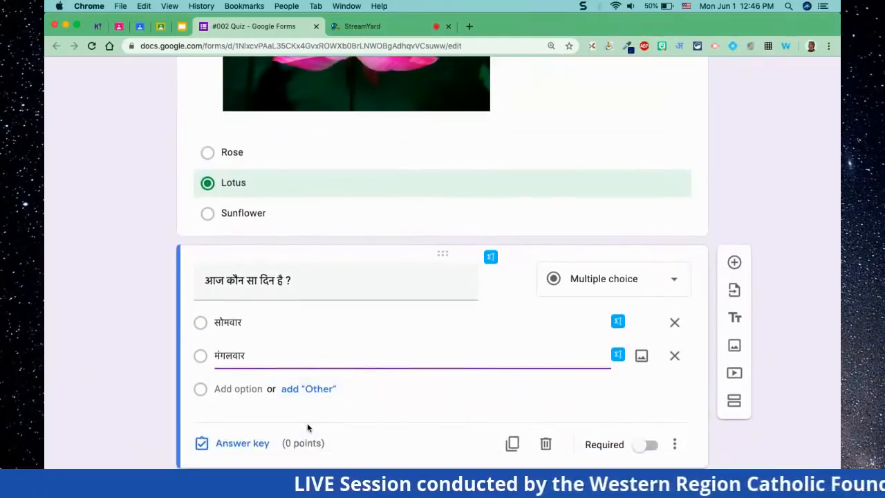
{"action": "left_click", "coordinate": [241, 390]}
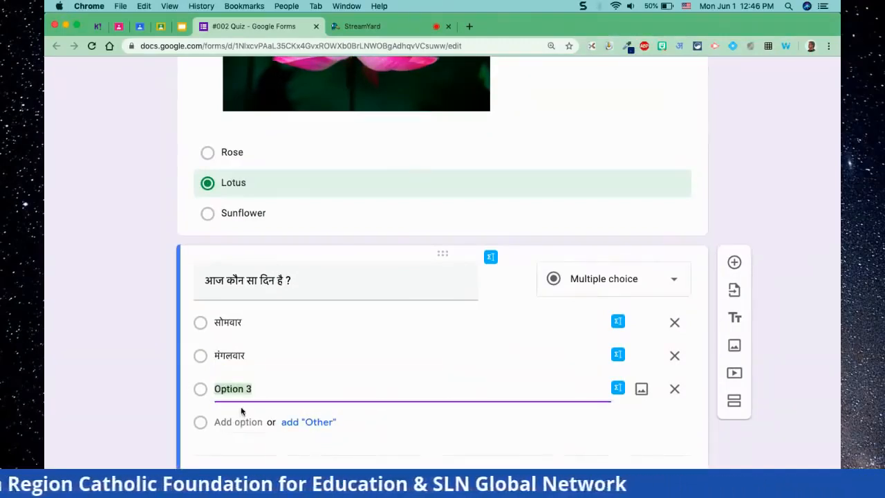
{"action": "type", "text": "budhwa"}
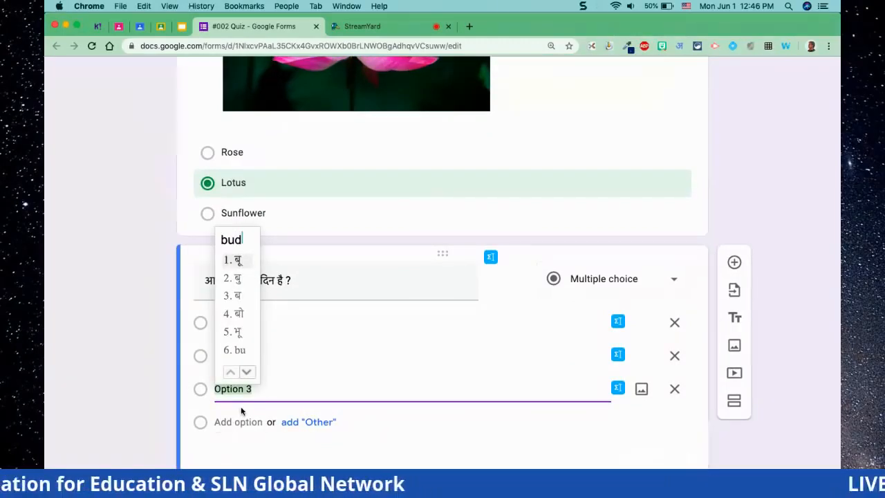
{"action": "type", "text": "r"}
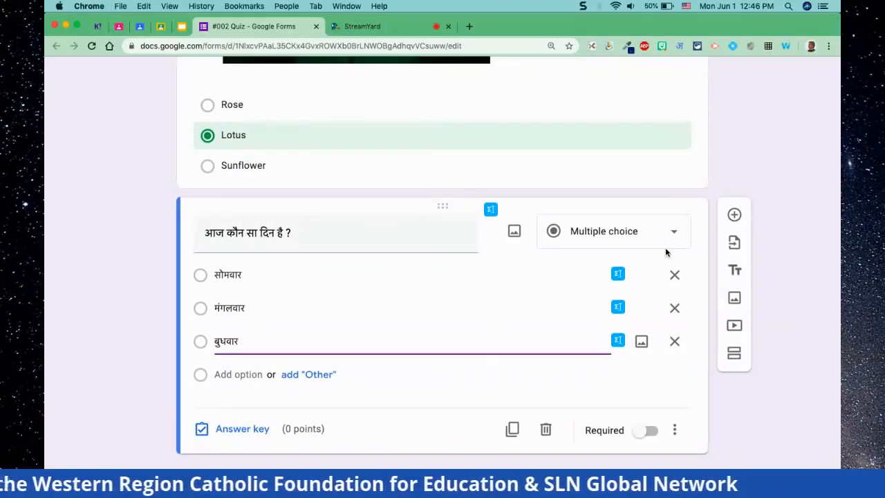
Mark सोमवार as the correct answer in the Hindi day question's answer key
{"action": "left_click", "coordinate": [242, 429]}
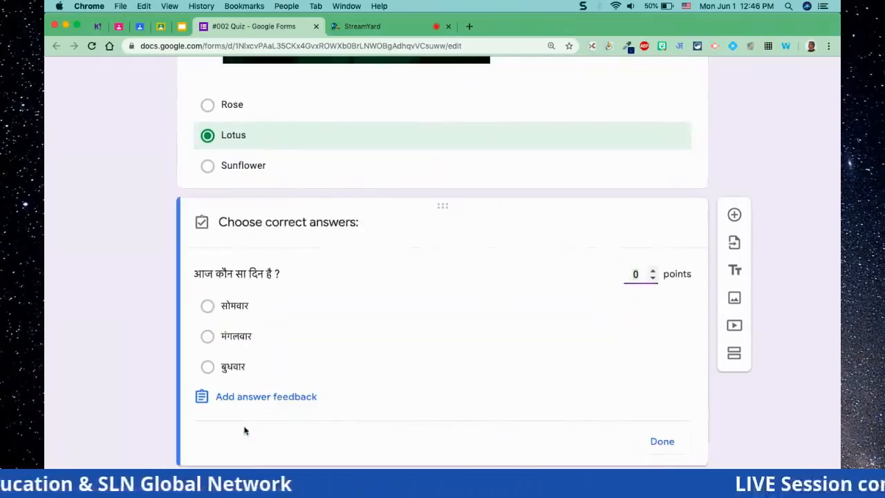
{"action": "left_click", "coordinate": [208, 306]}
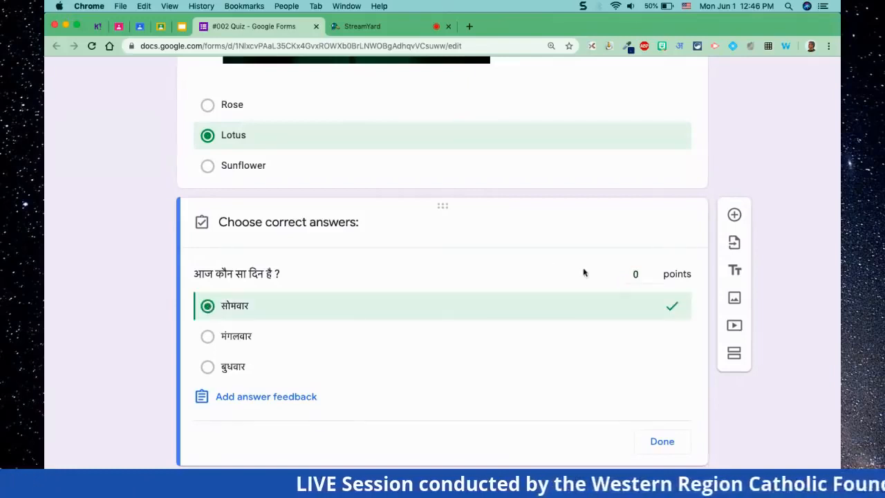
Try to set the Hindi day question's points to 5 with Hindi text input still active
{"action": "left_click", "coordinate": [639, 273]}
{"action": "key", "text": "BackSpace"}
{"action": "type", "text": "5"}
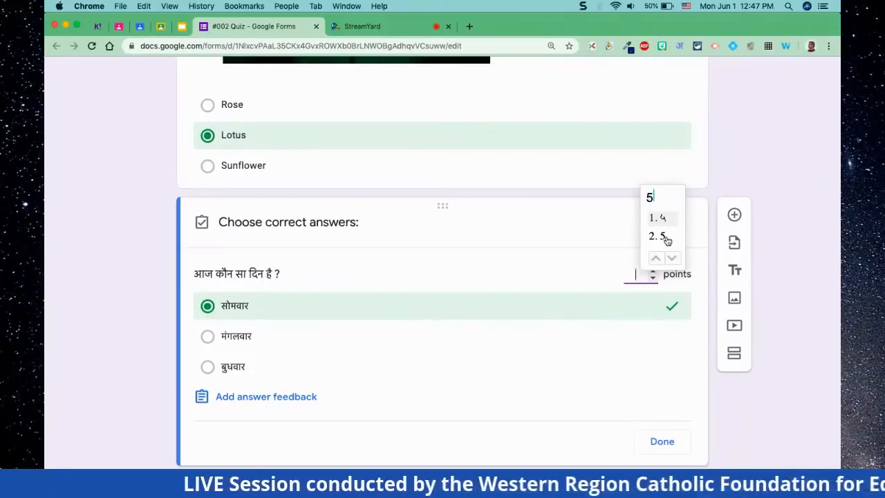
{"action": "left_click", "coordinate": [663, 237]}
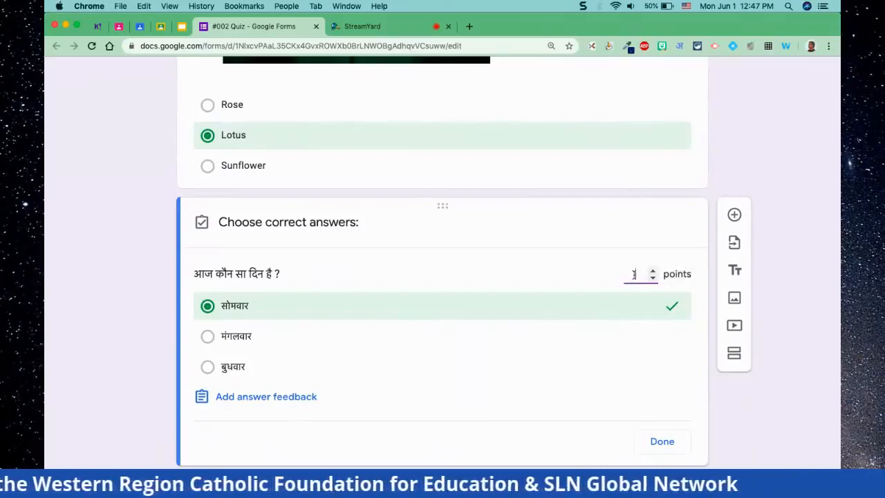
{"action": "type", "text": "5"}
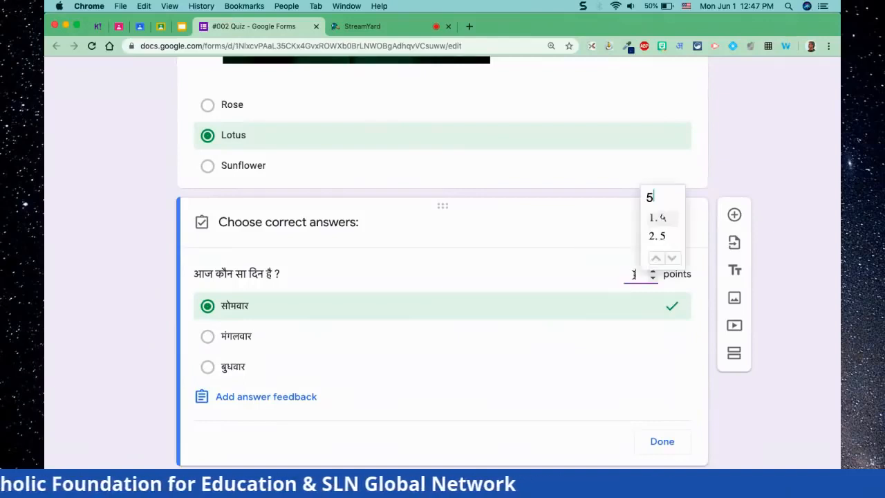
{"action": "type", "text": "2"}
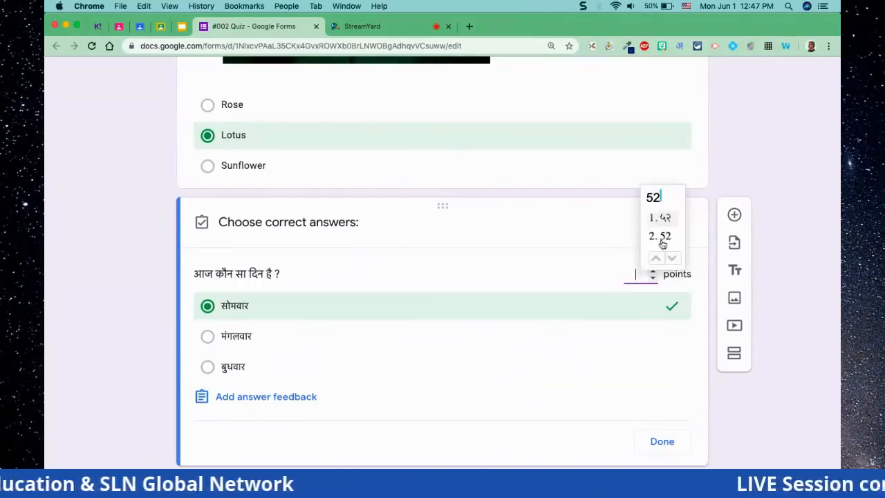
{"action": "key", "text": "BackSpace"}
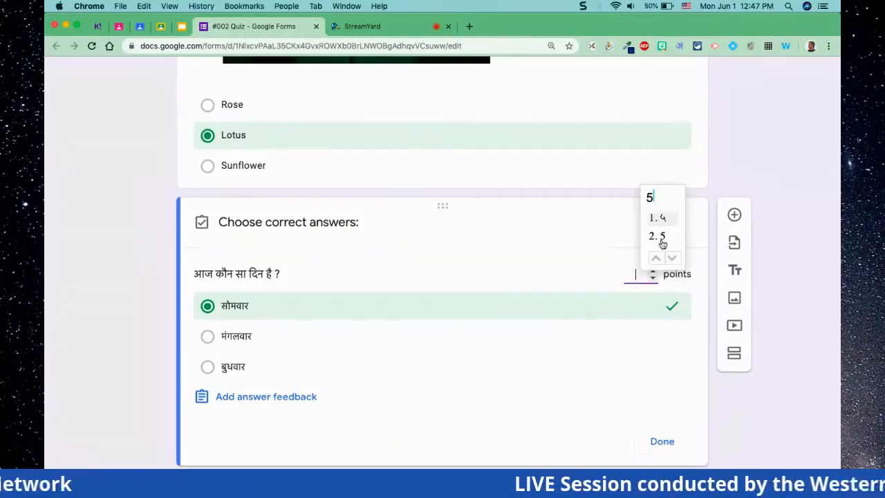
{"action": "key", "text": "BackSpace"}
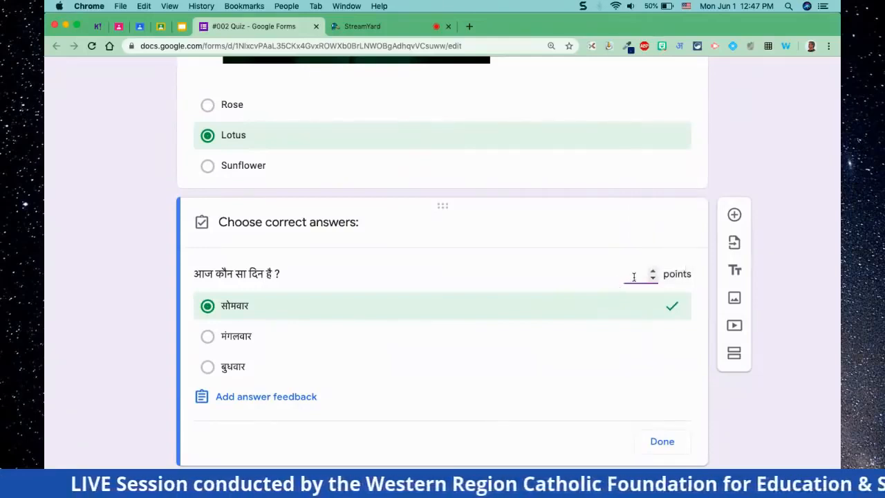
With Hindi text input turned off, set the day question to 5 points and make it required
{"action": "left_click", "coordinate": [680, 46]}
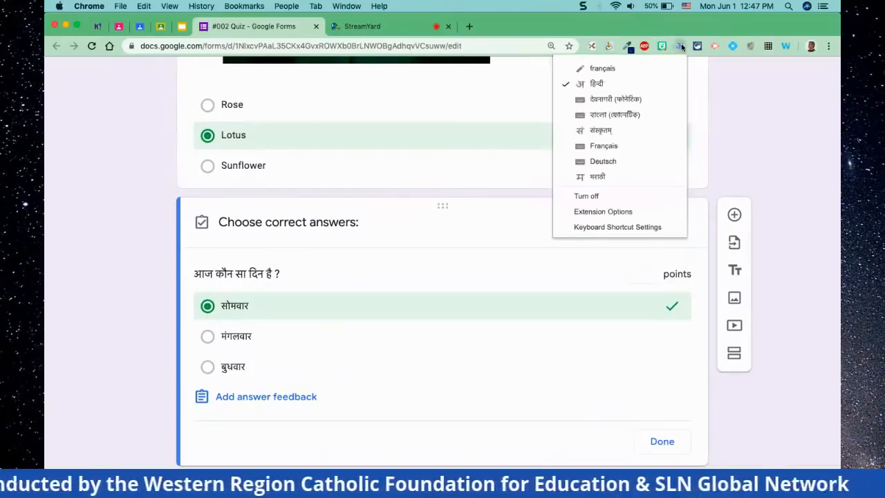
{"action": "left_click", "coordinate": [600, 196]}
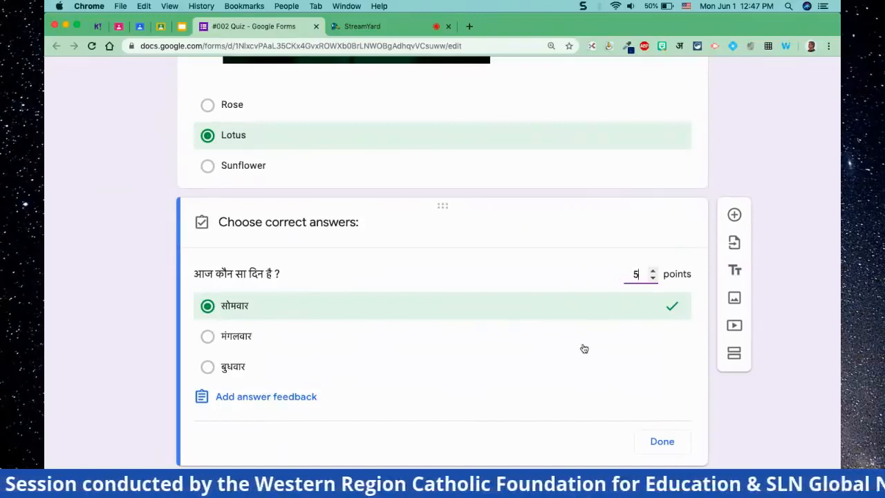
{"action": "left_click", "coordinate": [661, 442]}
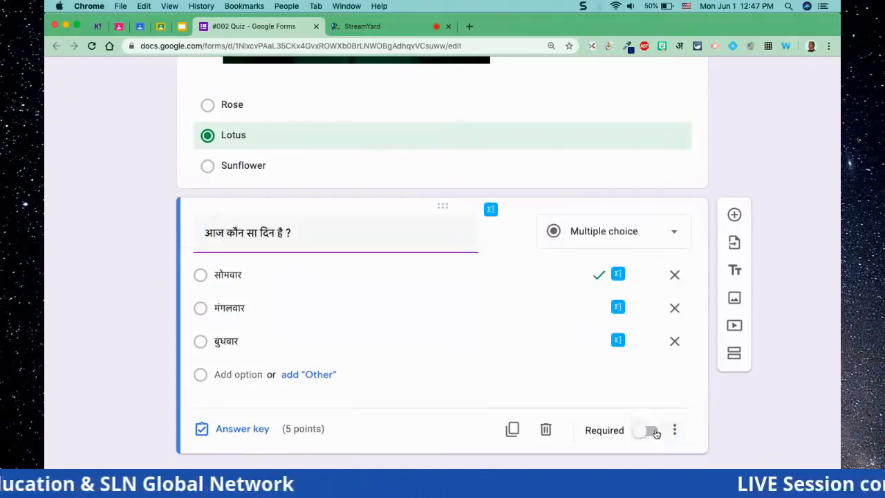
{"action": "left_click", "coordinate": [648, 430]}
Open the feedback for incorrect answers in the answer key of the "Identify the following:" flower question
{"action": "scroll", "coordinate": [635, 180], "scroll_direction": "up", "scroll_amount": 2}
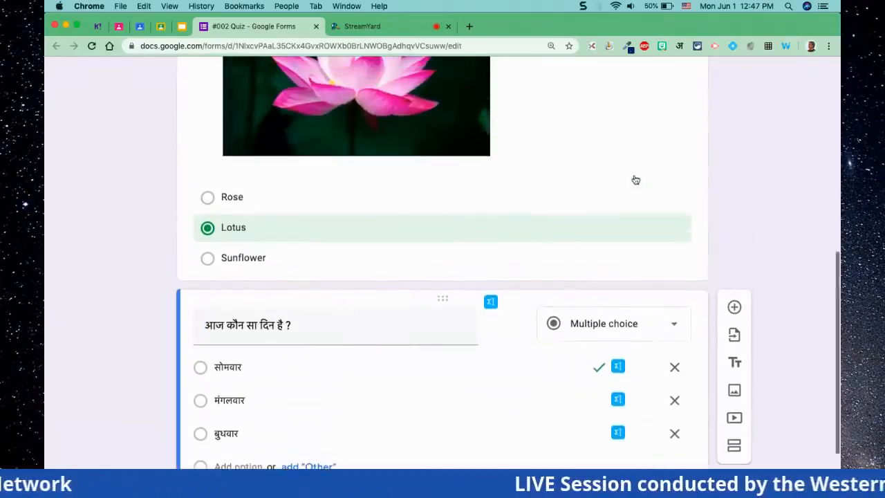
{"action": "scroll", "coordinate": [605, 176], "scroll_direction": "up", "scroll_amount": 4}
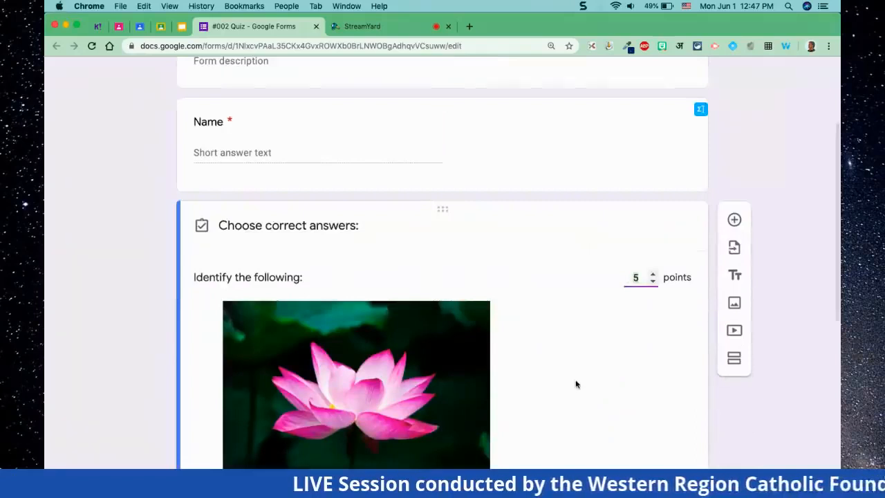
{"action": "scroll", "coordinate": [574, 383], "scroll_direction": "down", "scroll_amount": 7}
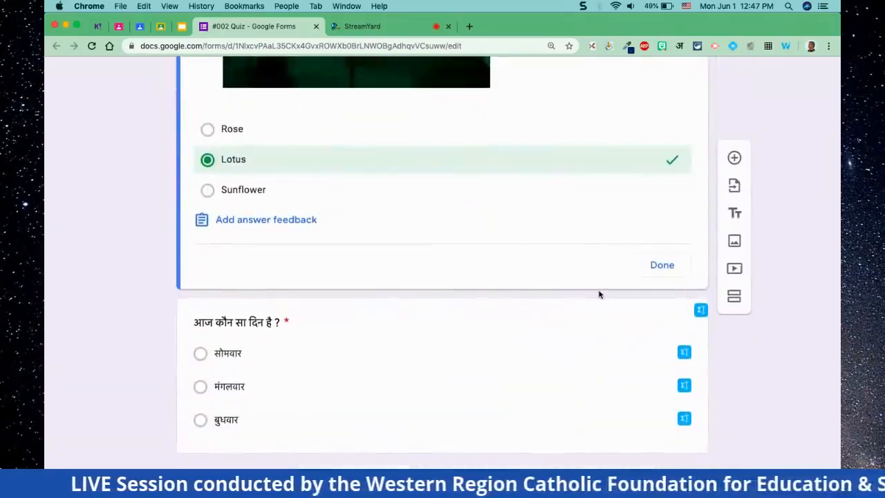
{"action": "scroll", "coordinate": [599, 295], "scroll_direction": "up", "scroll_amount": 3}
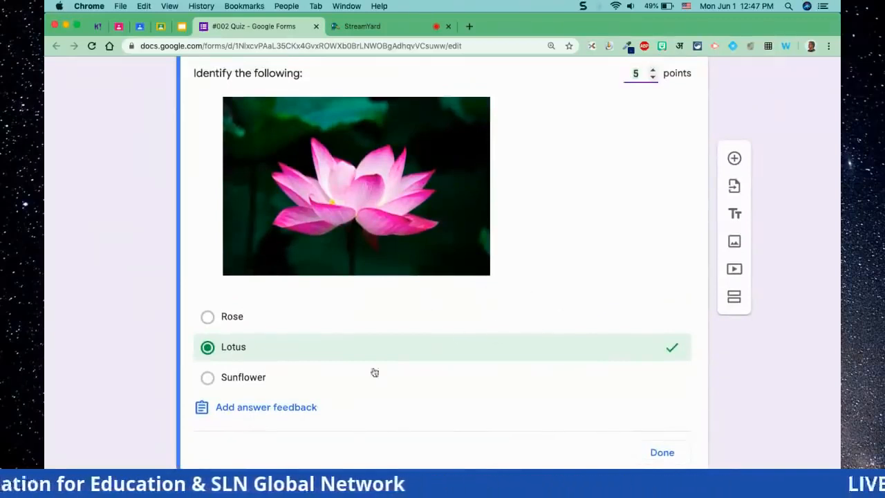
{"action": "left_click", "coordinate": [268, 408]}
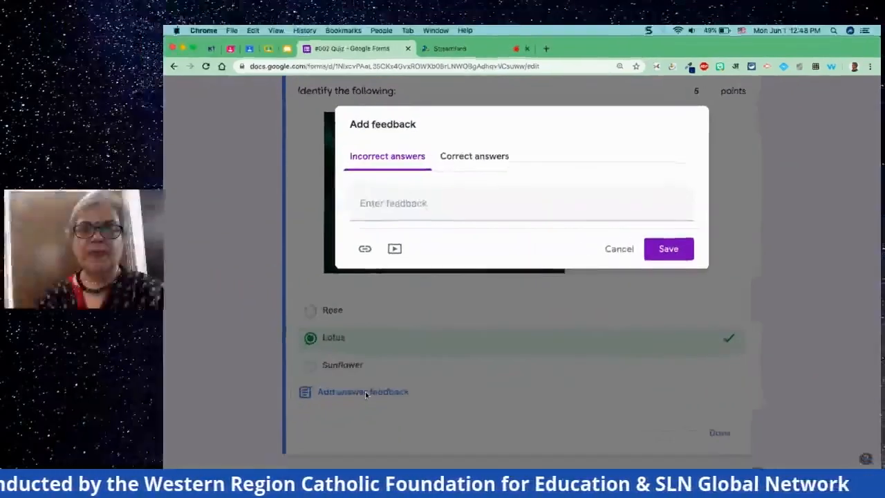
{"action": "left_click", "coordinate": [389, 203]}
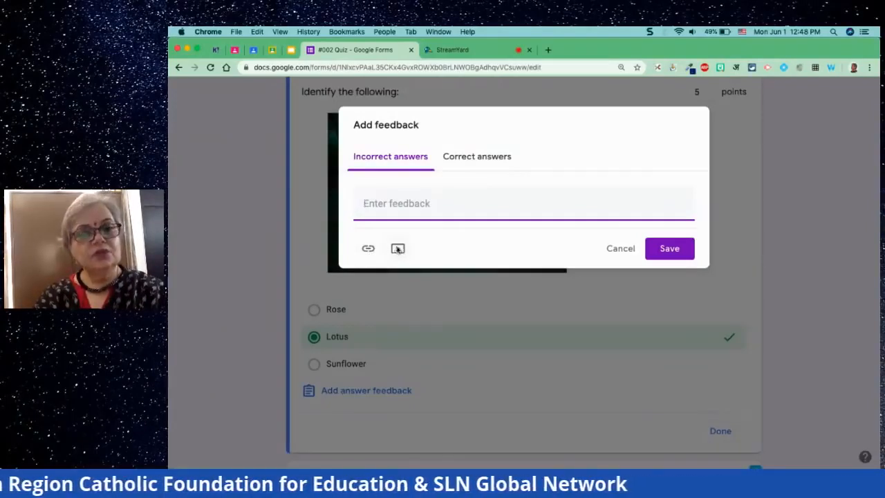
Start adding a YouTube video to the incorrect-answer feedback and search for "flowers"
{"action": "left_click", "coordinate": [397, 248]}
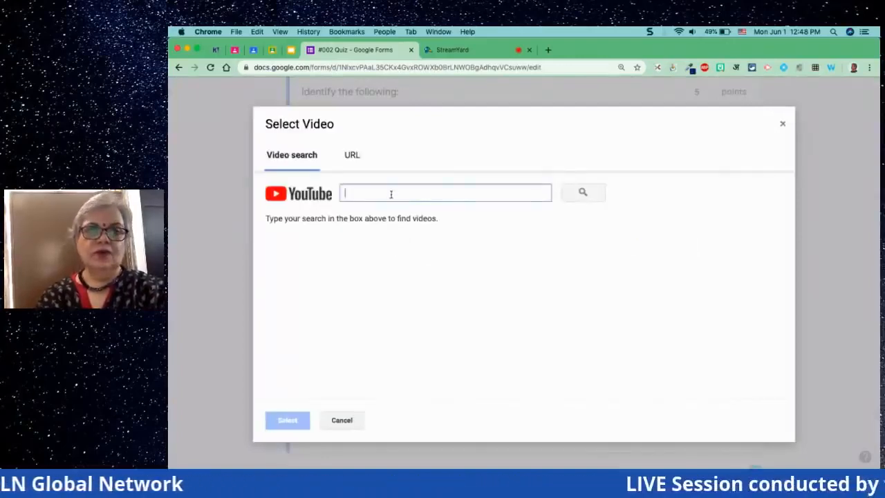
{"action": "type", "text": "type"}
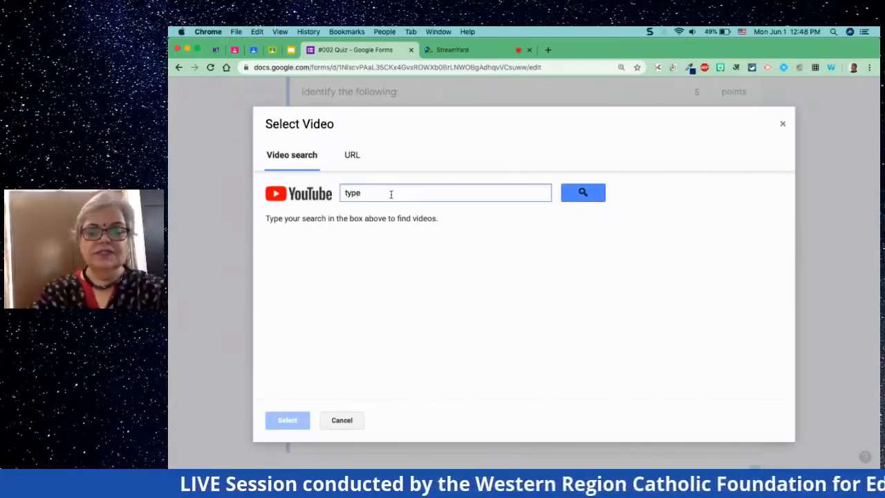
{"action": "key", "text": "BackSpace"}
{"action": "key", "text": "BackSpace"}
{"action": "key", "text": "BackSpace"}
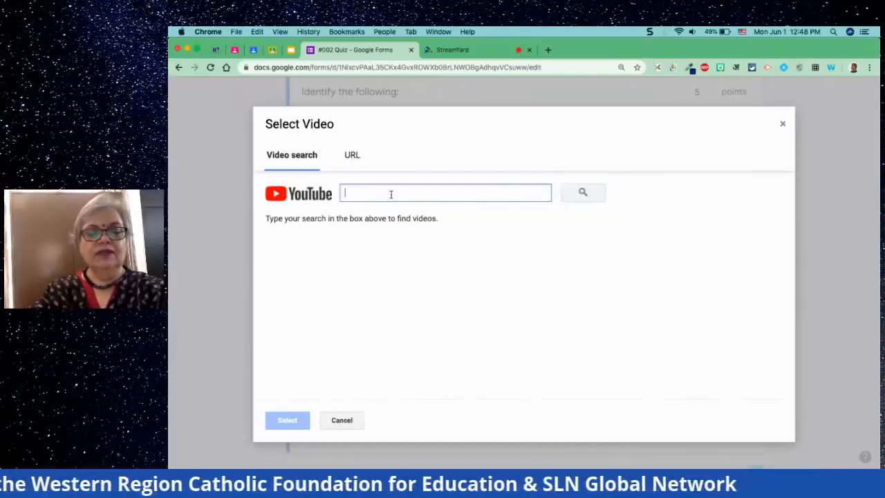
{"action": "type", "text": "f"}
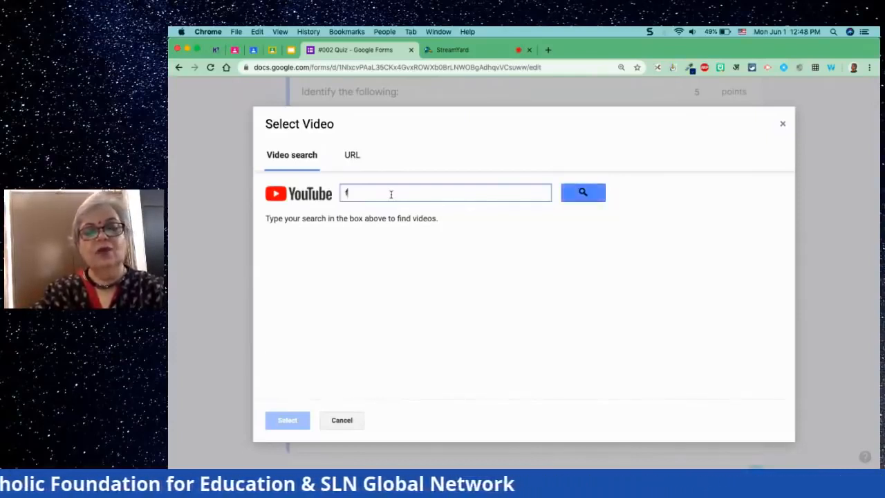
{"action": "type", "text": "lowers"}
{"action": "key", "text": "Return"}
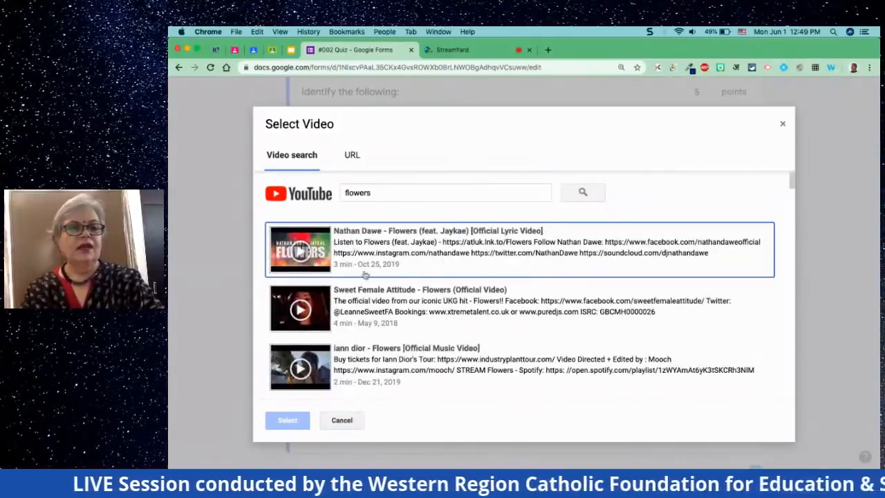
Refine the video search to "types of flowers" and attach "Names of Flowers in English | Types of flowers" to the incorrect-answer feedback
{"action": "left_click", "coordinate": [346, 193]}
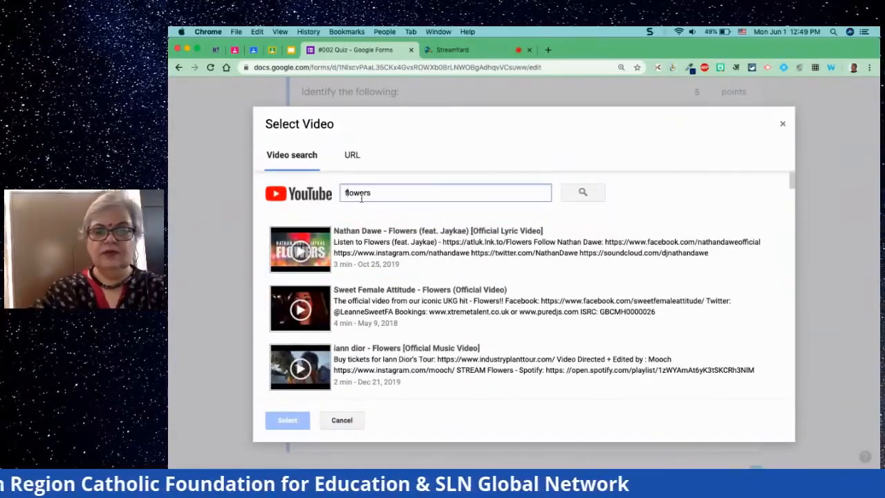
{"action": "key", "text": "BackSpace"}
{"action": "type", "text": "f"}
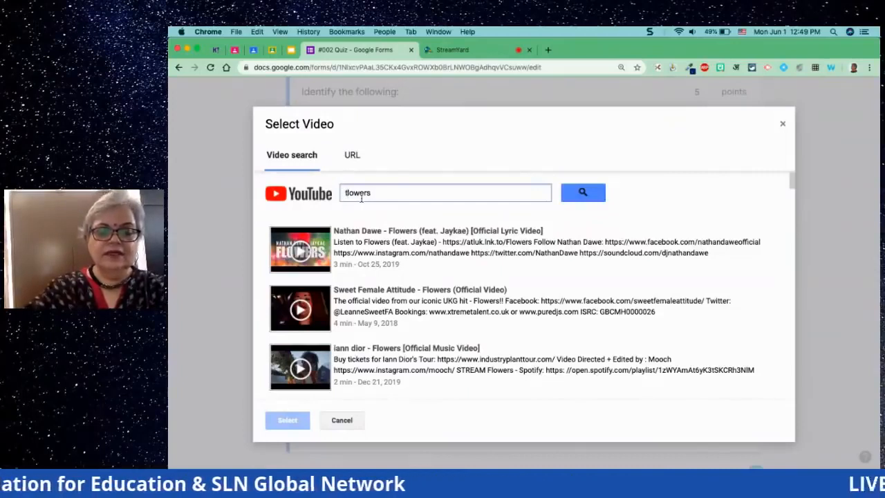
{"action": "type", "text": "types "}
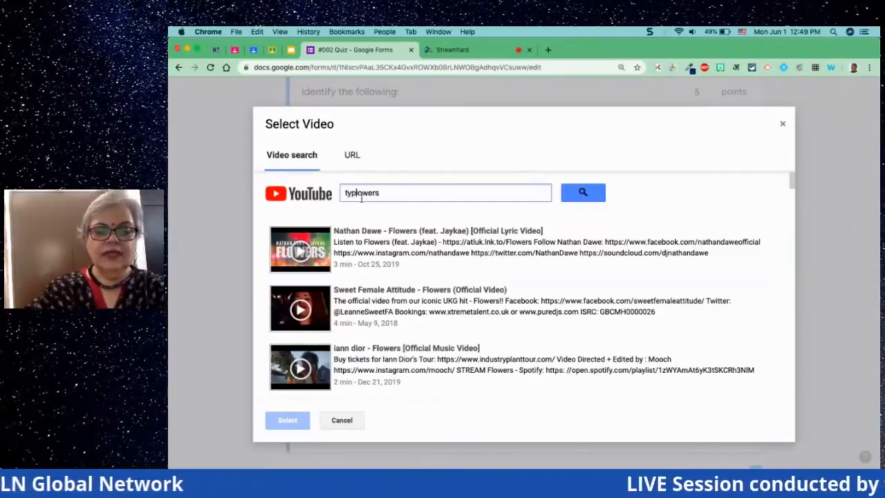
{"action": "type", "text": "of f"}
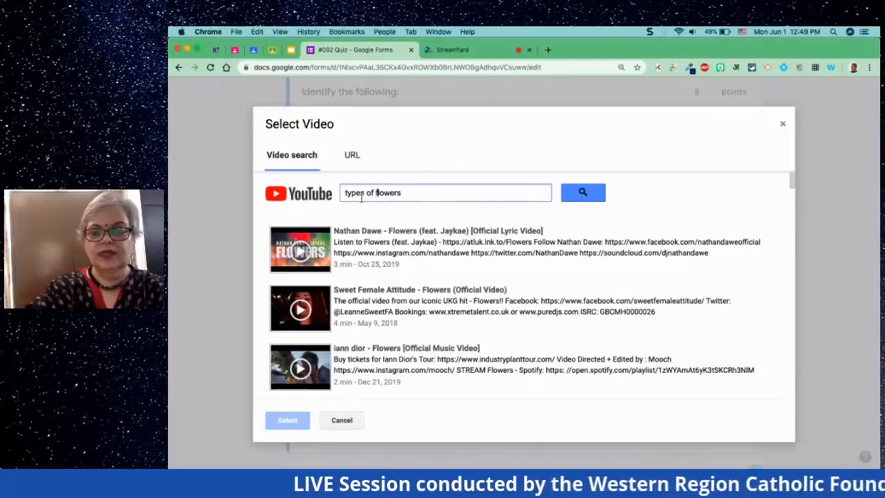
{"action": "key", "text": "Return"}
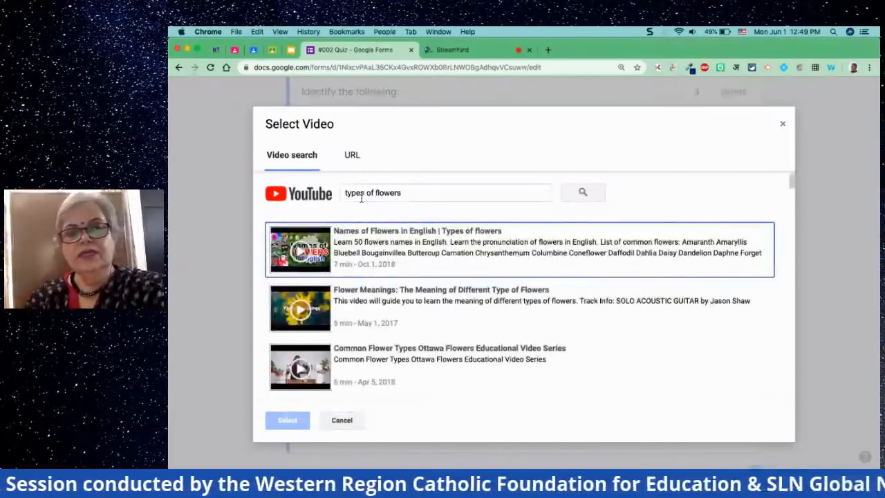
{"action": "left_click", "coordinate": [387, 250]}
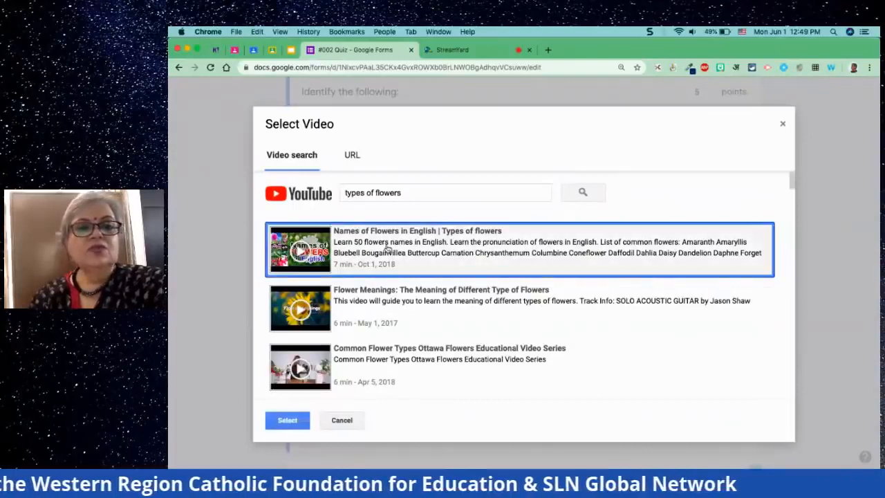
{"action": "left_click", "coordinate": [291, 419]}
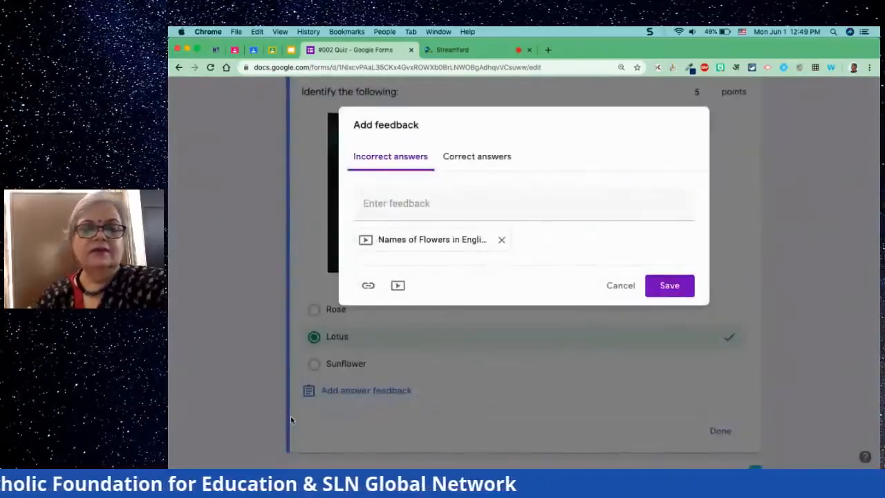
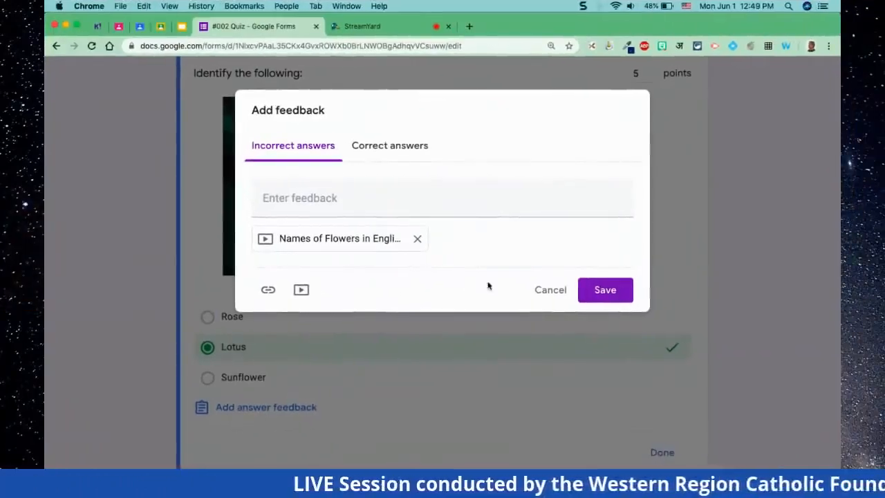
Enter "Watch and learn" as the feedback text for incorrect answers
{"action": "left_click", "coordinate": [322, 204]}
{"action": "type", "text": "Wat"}
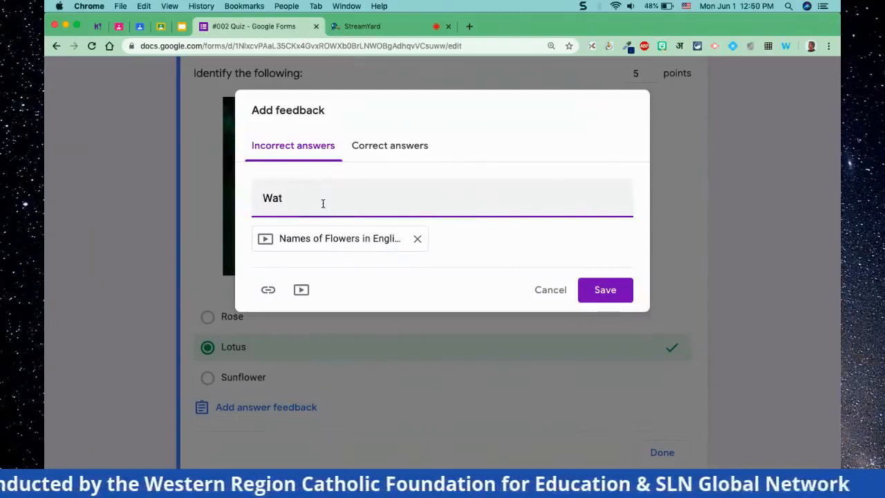
{"action": "type", "text": "ch and learn"}
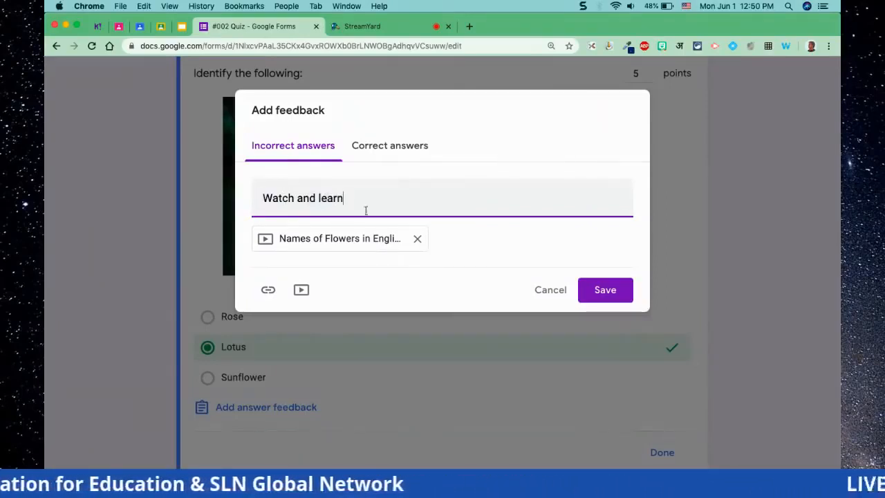
Enter "Well done!" as the feedback for correct answers and save the flower question's feedback
{"action": "left_click", "coordinate": [404, 160]}
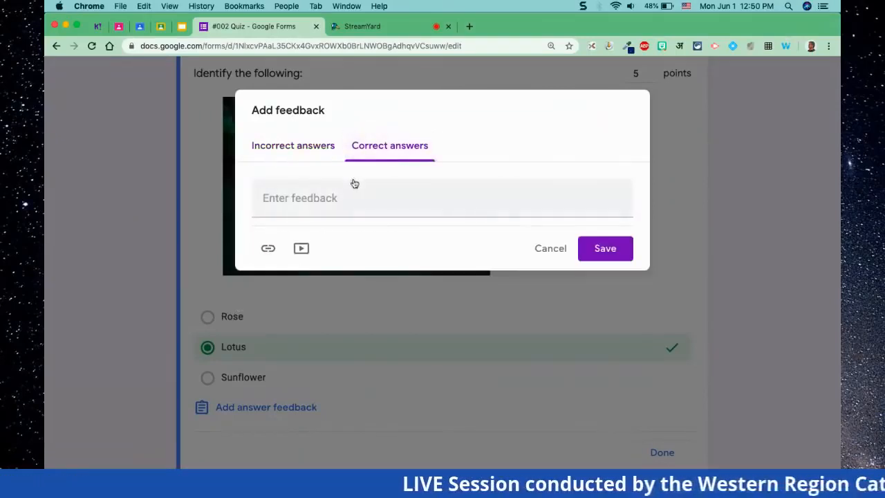
{"action": "left_click", "coordinate": [347, 197]}
{"action": "type", "text": "We"}
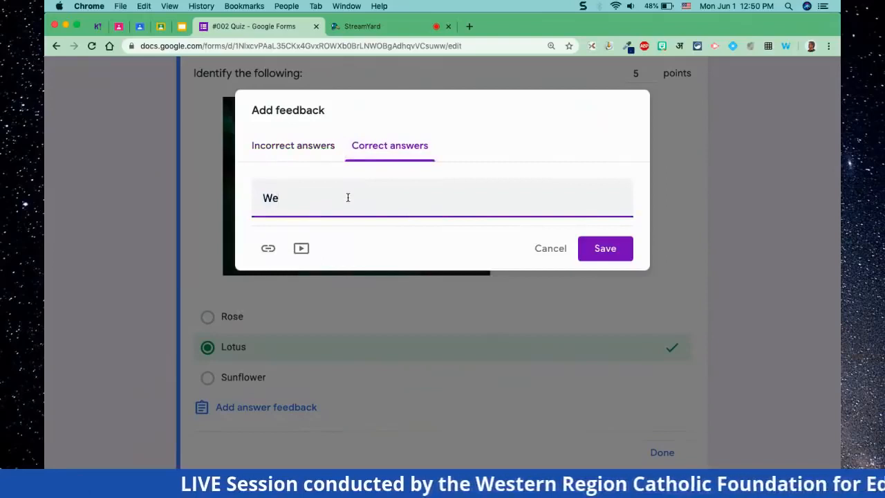
{"action": "type", "text": "ll done!"}
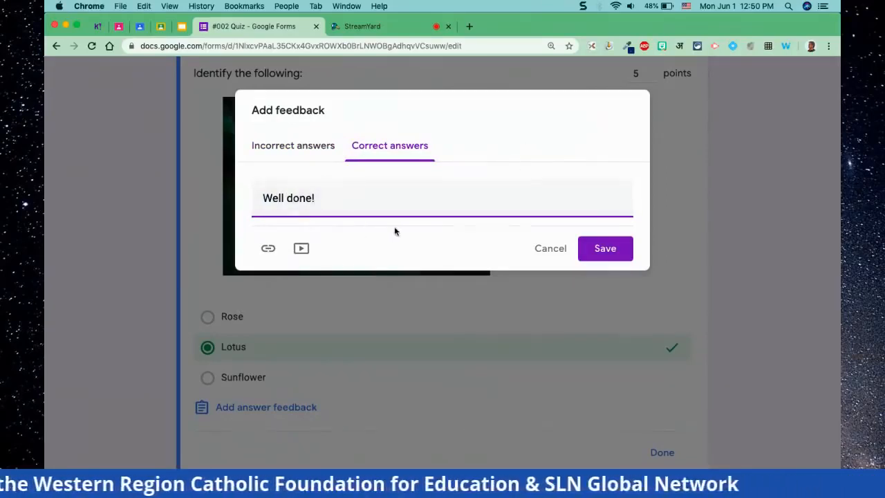
{"action": "left_click", "coordinate": [610, 252]}
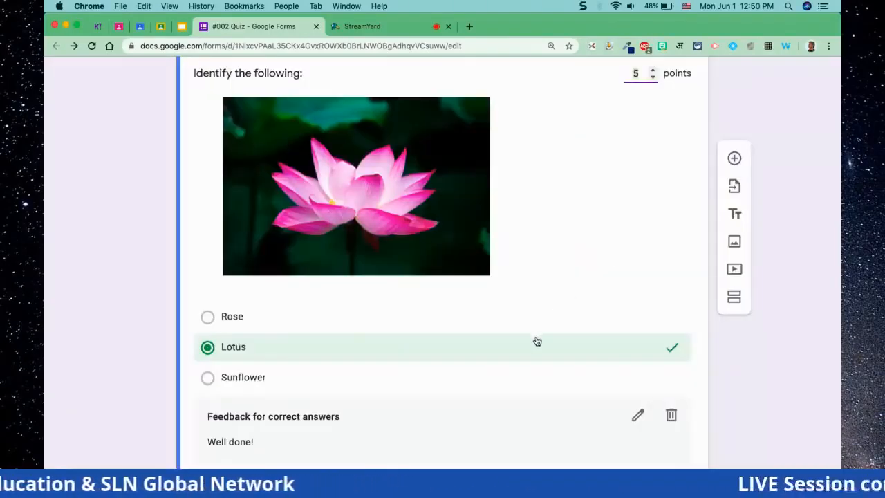
Review the flower question's answer key, including its correct and incorrect answer feedback and the neighbouring questions
{"action": "scroll", "coordinate": [536, 339], "scroll_direction": "down", "scroll_amount": 5}
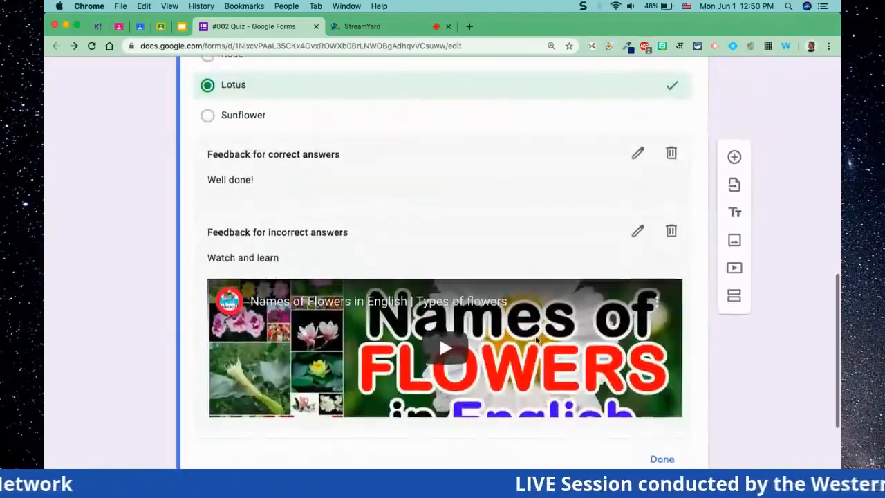
{"action": "scroll", "coordinate": [535, 338], "scroll_direction": "up", "scroll_amount": 4}
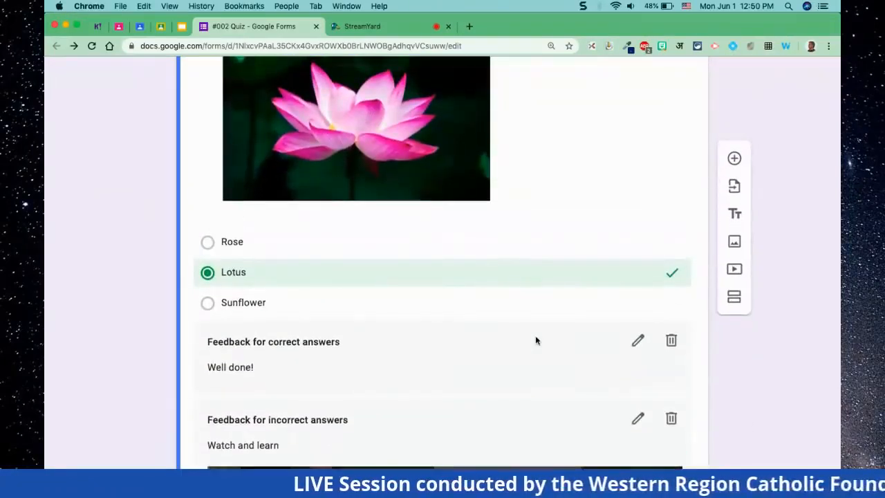
{"action": "scroll", "coordinate": [535, 340], "scroll_direction": "up", "scroll_amount": 3}
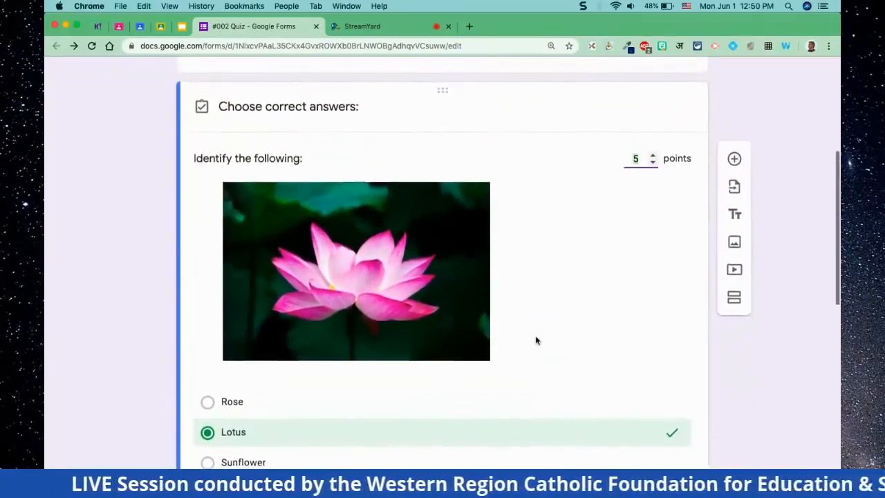
{"action": "scroll", "coordinate": [536, 340], "scroll_direction": "down", "scroll_amount": 5}
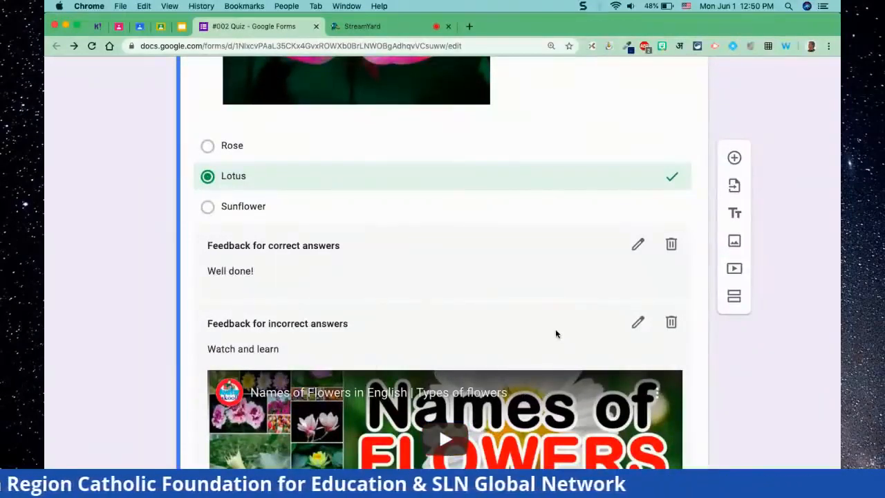
{"action": "scroll", "coordinate": [556, 333], "scroll_direction": "down", "scroll_amount": 5}
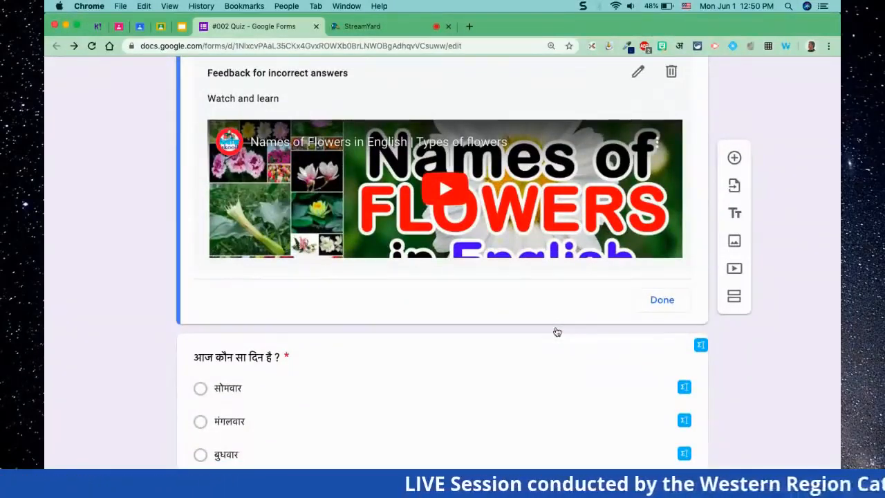
{"action": "scroll", "coordinate": [556, 332], "scroll_direction": "down", "scroll_amount": 1}
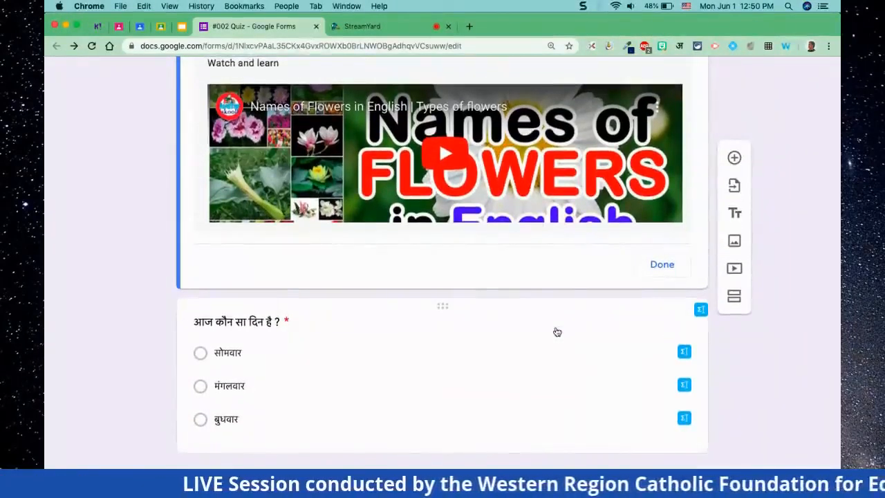
{"action": "scroll", "coordinate": [556, 332], "scroll_direction": "up", "scroll_amount": 6}
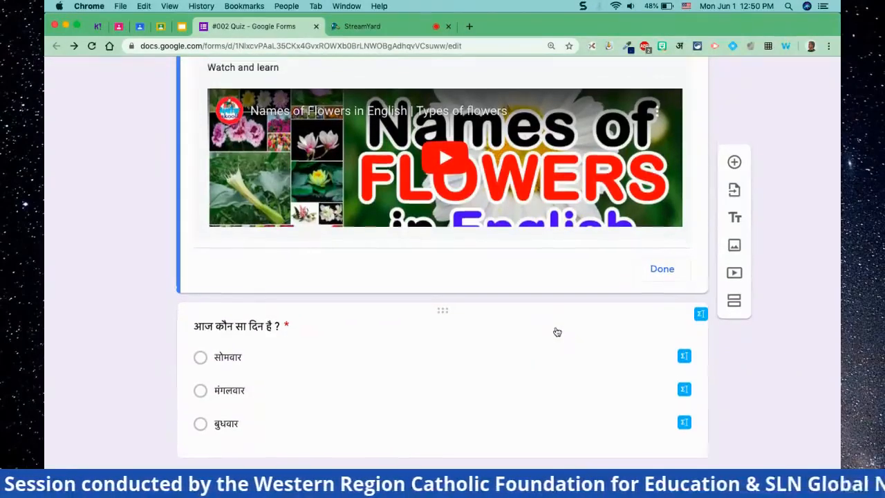
{"action": "scroll", "coordinate": [556, 332], "scroll_direction": "up", "scroll_amount": 6}
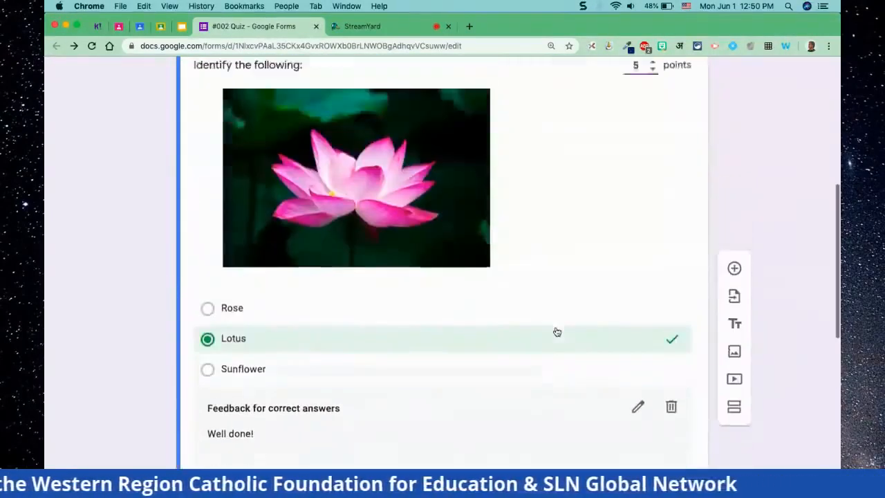
{"action": "scroll", "coordinate": [557, 332], "scroll_direction": "up", "scroll_amount": 1}
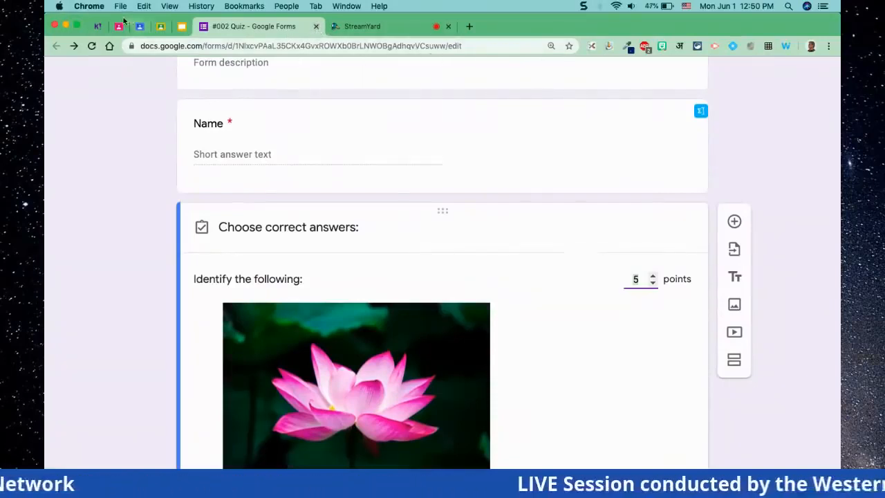
Close the quiz form and set the #002 Quiz assignment's points to 10
{"action": "left_click", "coordinate": [316, 27]}
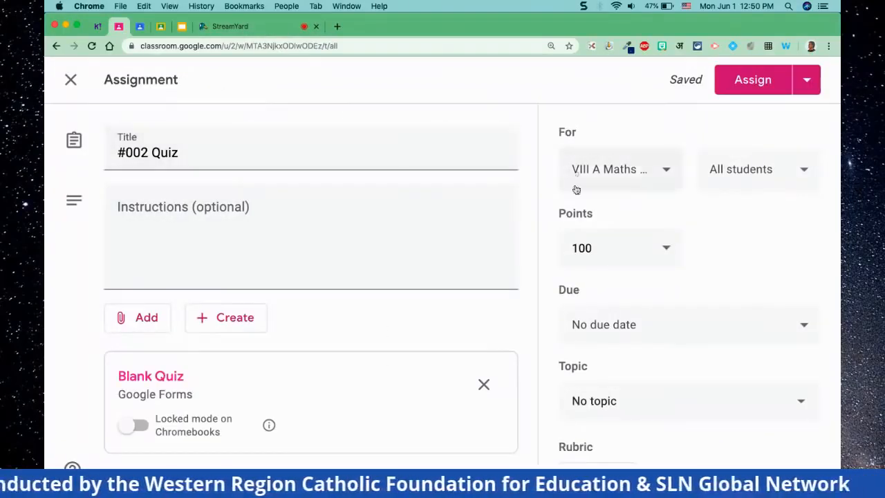
{"action": "left_click", "coordinate": [602, 248]}
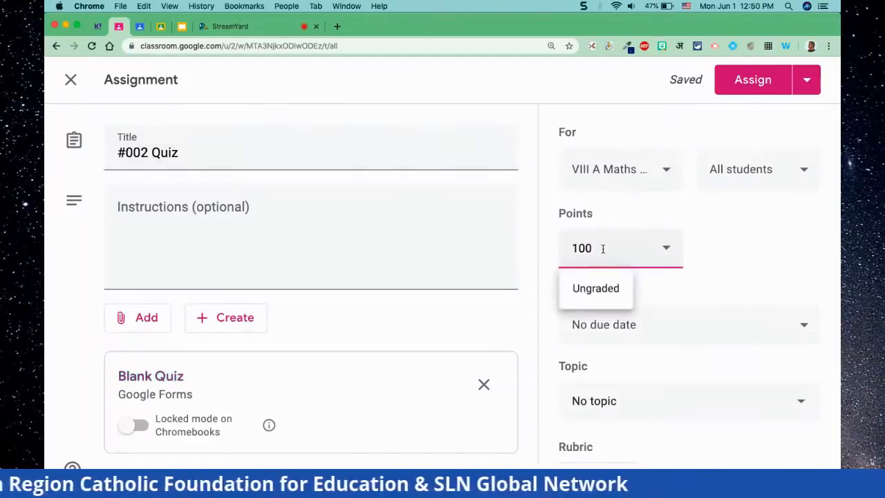
{"action": "key", "text": "BackSpace"}
{"action": "left_click", "coordinate": [718, 269]}
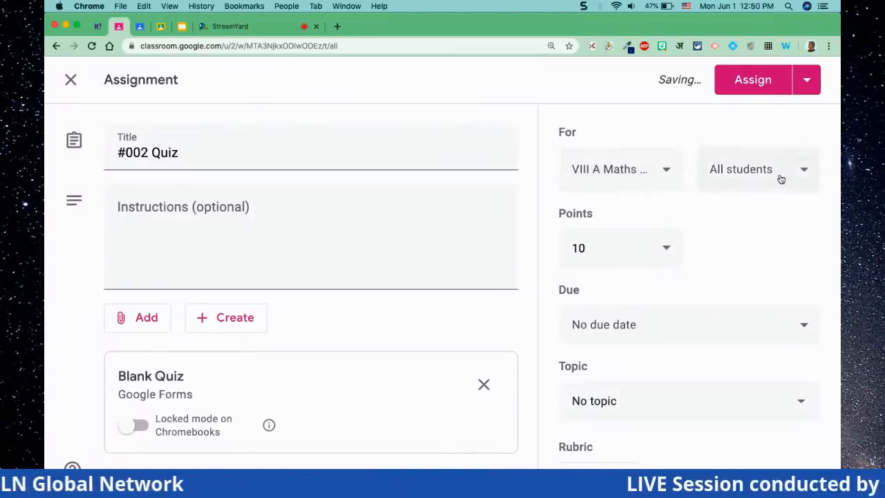
Set the assignment's due date to June 4, 2020, with no time
{"action": "left_click", "coordinate": [651, 333]}
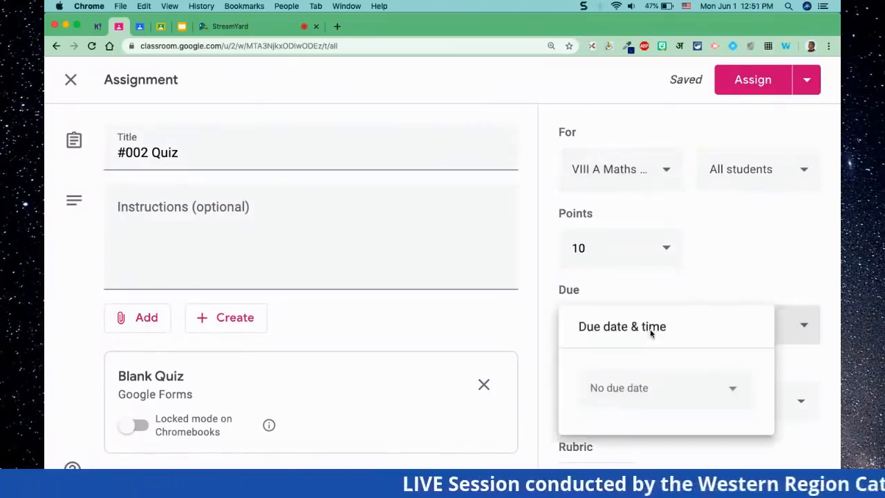
{"action": "left_click", "coordinate": [635, 387]}
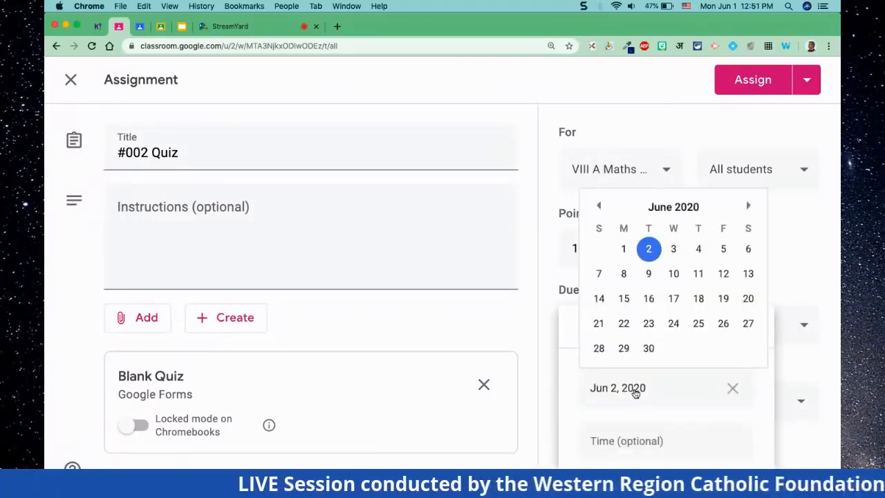
{"action": "left_click", "coordinate": [699, 250]}
{"action": "scroll", "coordinate": [732, 257], "scroll_direction": "down", "scroll_amount": 2}
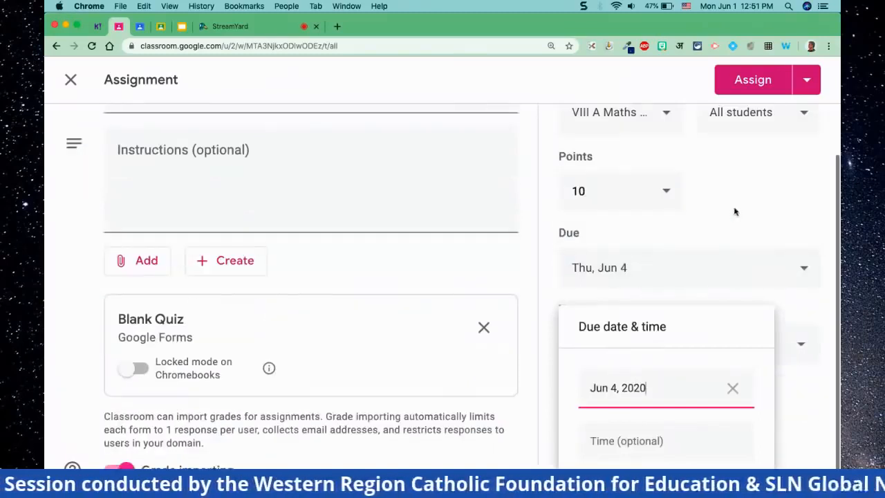
{"action": "left_click", "coordinate": [748, 211]}
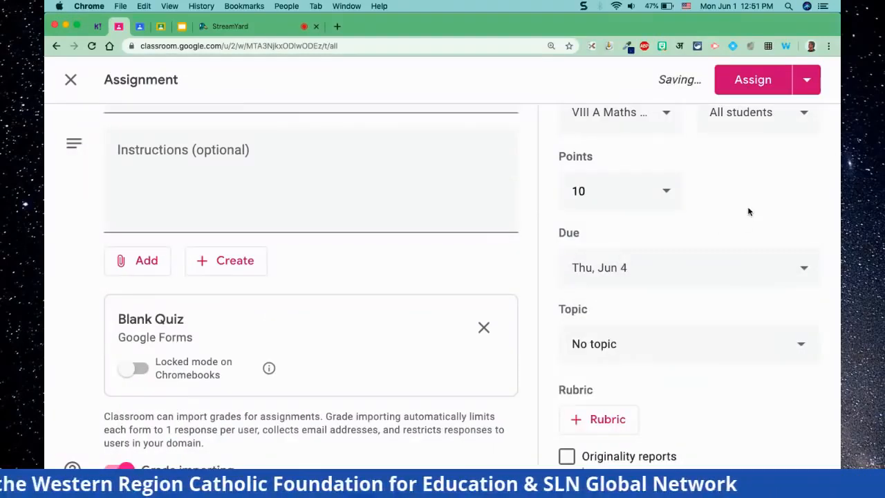
Create the topic Self Check for the #002 Quiz and assign it to the VIII A Maths class
{"action": "left_click", "coordinate": [662, 345]}
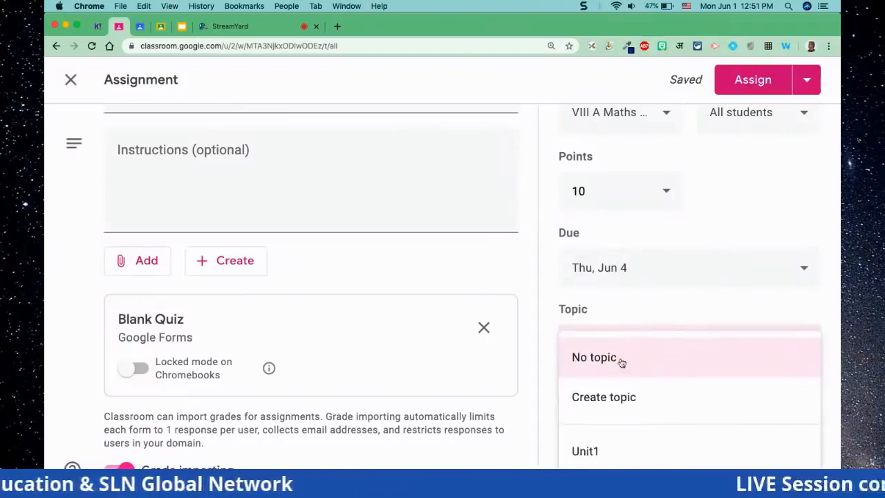
{"action": "left_click", "coordinate": [613, 398]}
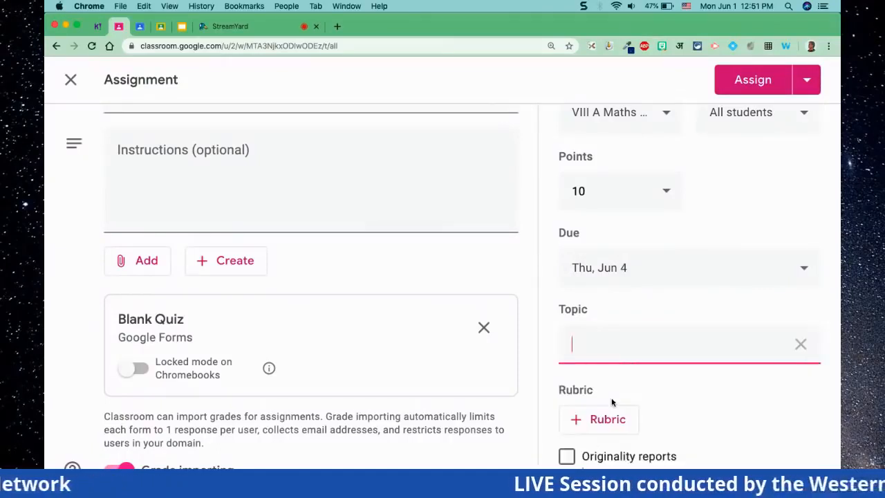
{"action": "type", "text": "S"}
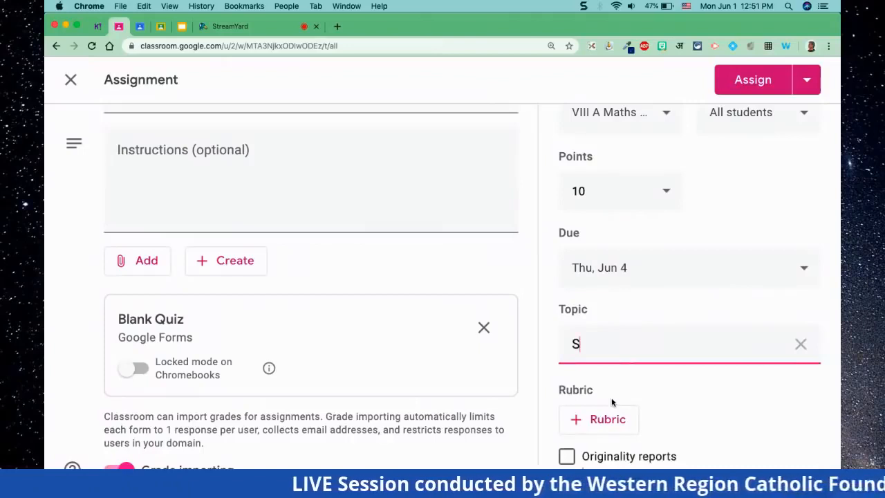
{"action": "type", "text": "elf Check"}
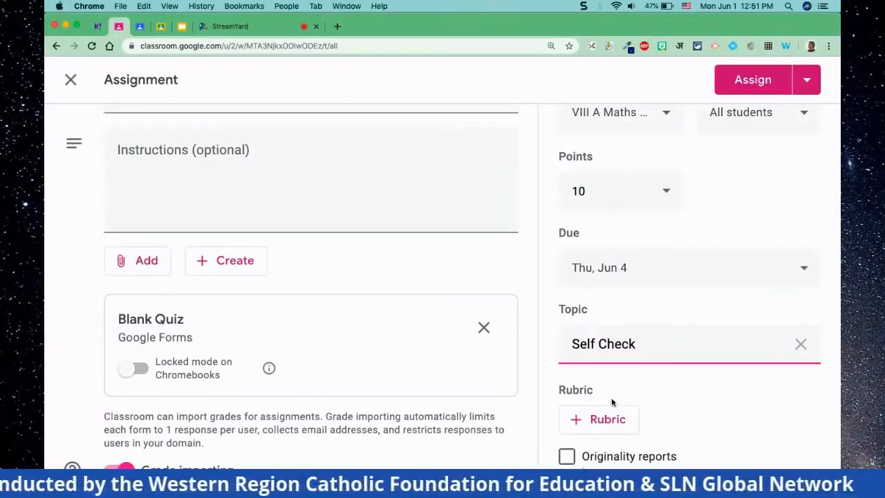
{"action": "left_click", "coordinate": [756, 81]}
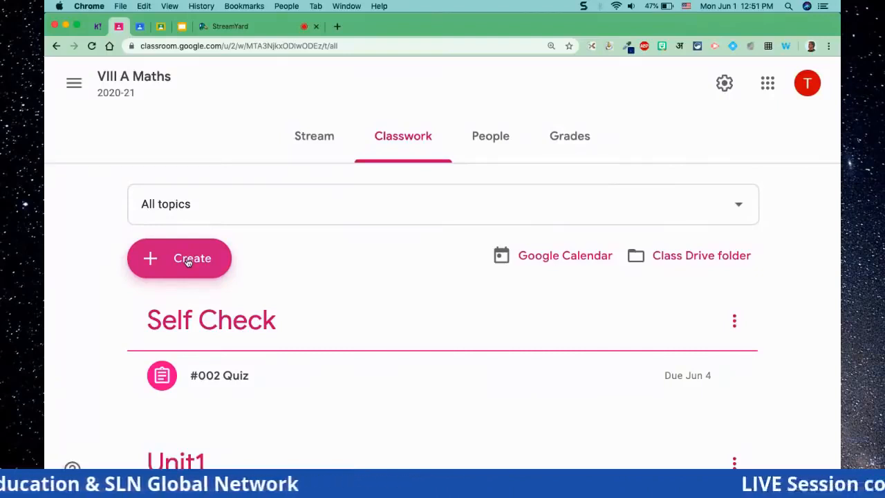
{"action": "scroll", "coordinate": [286, 399], "scroll_direction": "down", "scroll_amount": 2}
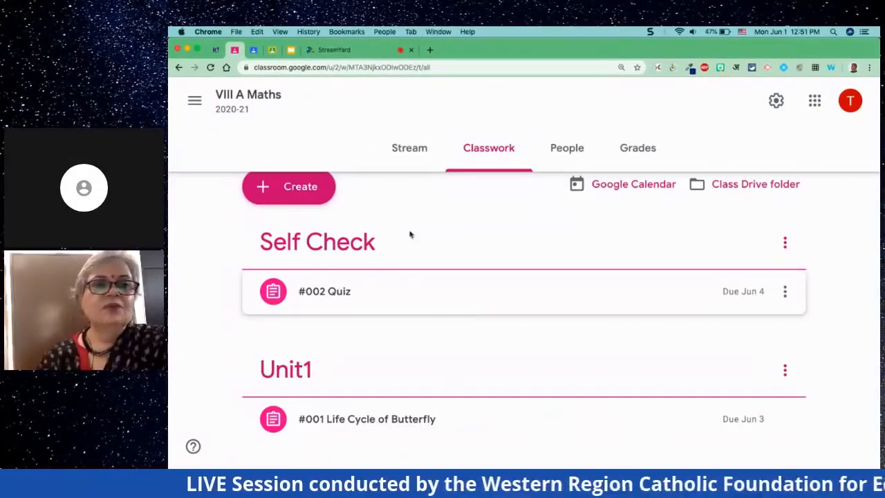
Switch to the Experience Google Classroom class, view its class code enlarged on the stream page, and close the display
{"action": "left_click", "coordinate": [255, 51]}
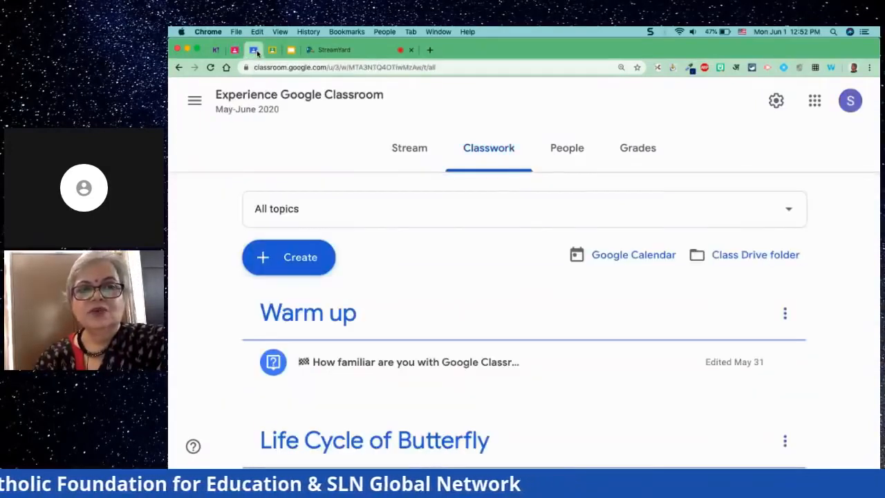
{"action": "left_click", "coordinate": [233, 102]}
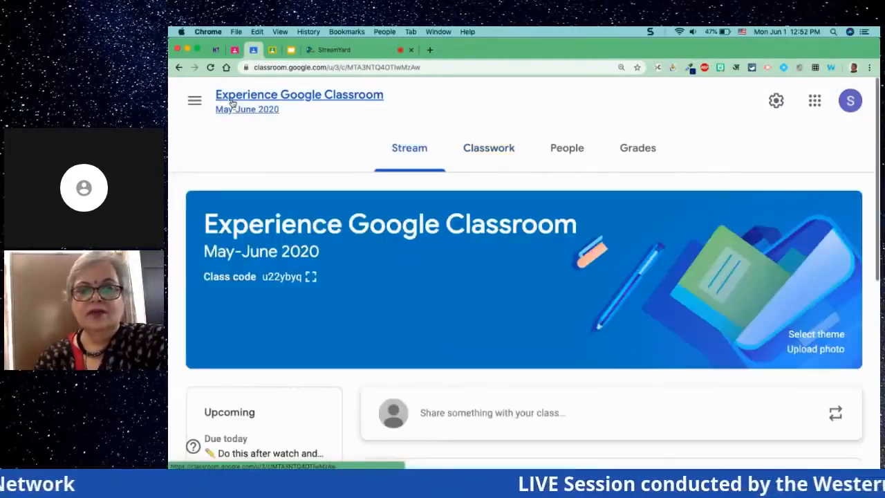
{"action": "left_click", "coordinate": [311, 276]}
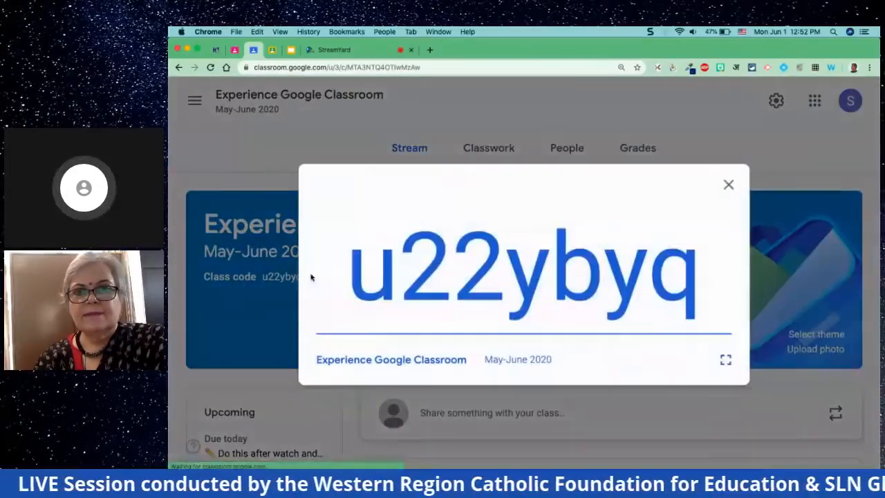
{"action": "left_click", "coordinate": [729, 186]}
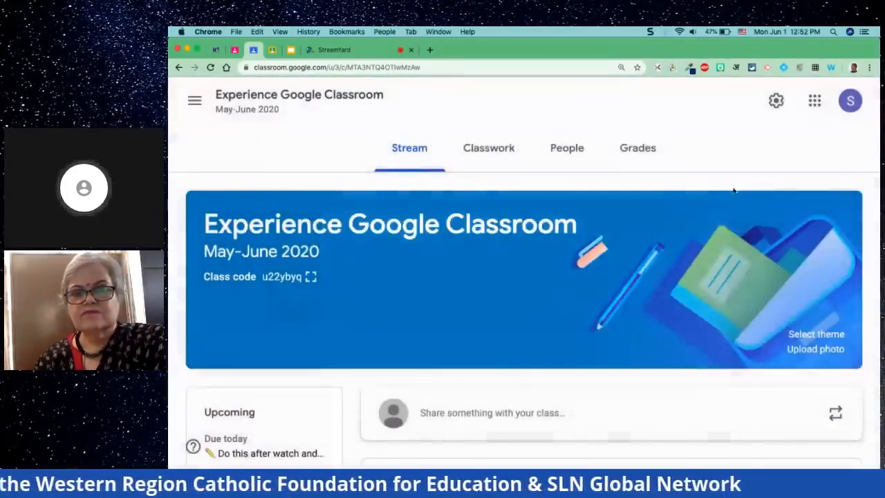
Examine the list of teachers and students enrolled in Experience Google Classroom, dismissing the student progress tip
{"action": "left_click", "coordinate": [570, 155]}
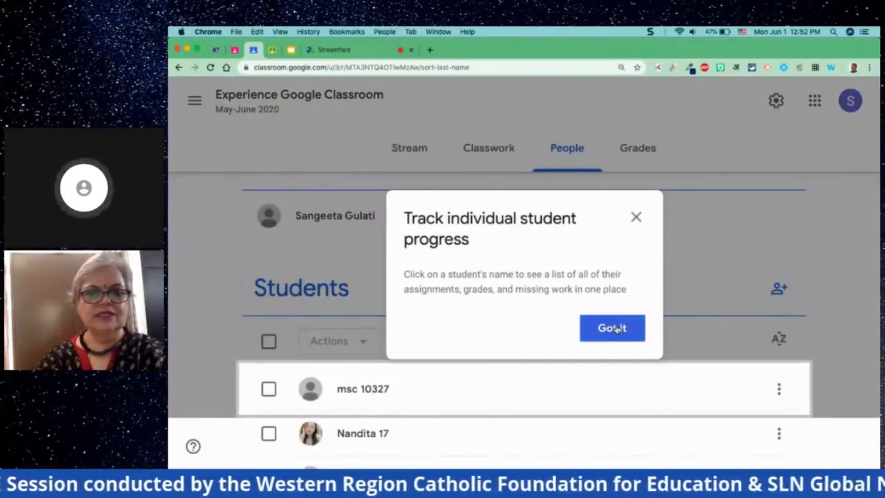
{"action": "left_click", "coordinate": [614, 329]}
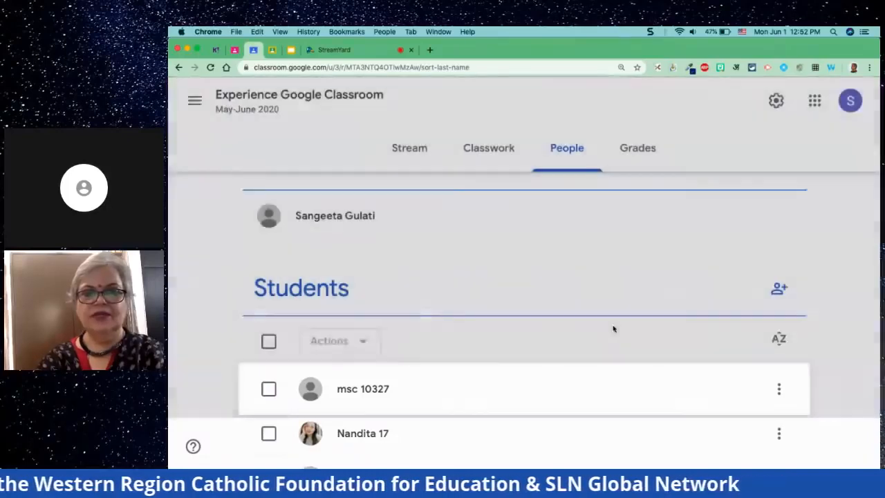
{"action": "scroll", "coordinate": [822, 235], "scroll_direction": "down", "scroll_amount": 6}
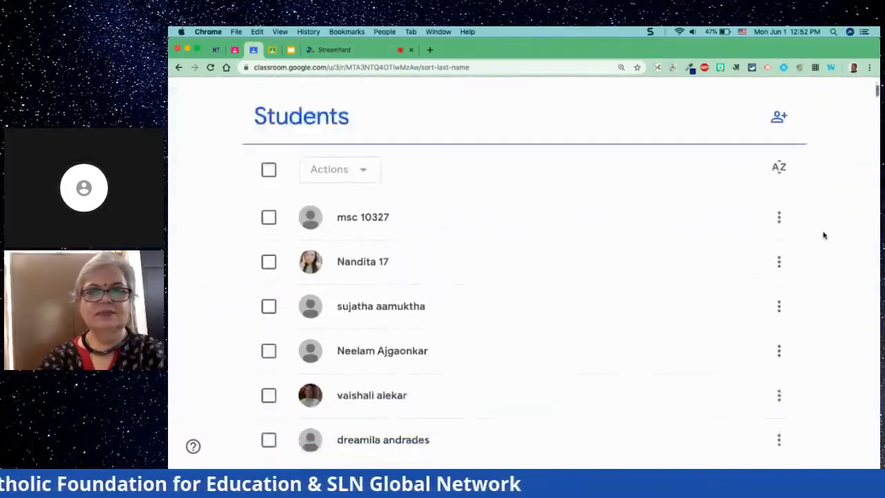
{"action": "scroll", "coordinate": [822, 235], "scroll_direction": "down", "scroll_amount": 20}
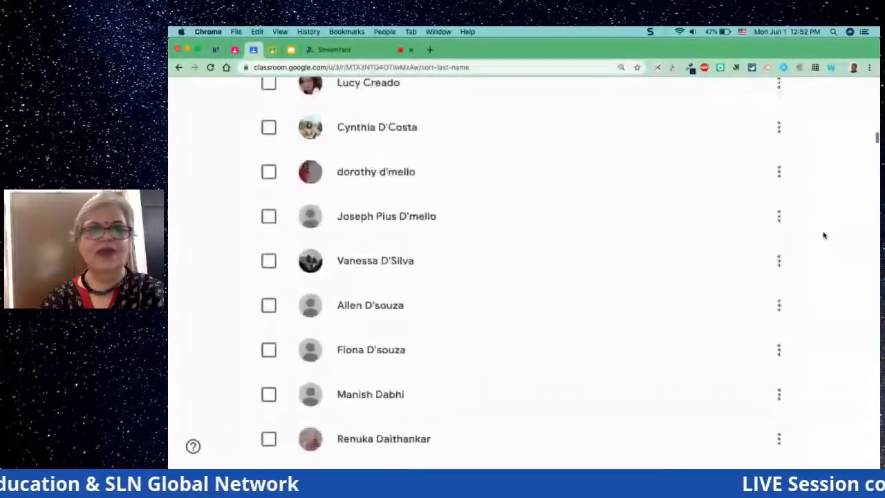
{"action": "scroll", "coordinate": [822, 235], "scroll_direction": "down", "scroll_amount": 2}
{"action": "scroll", "coordinate": [822, 235], "scroll_direction": "up", "scroll_amount": 20}
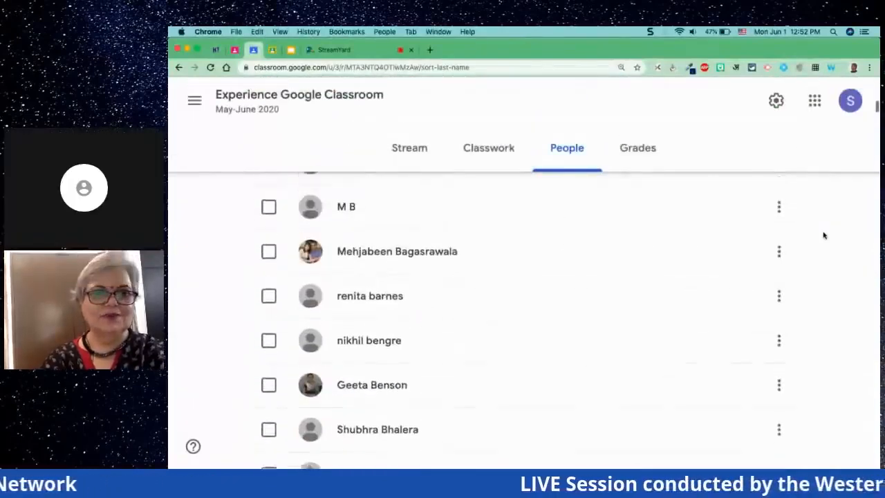
{"action": "scroll", "coordinate": [822, 235], "scroll_direction": "up", "scroll_amount": 10}
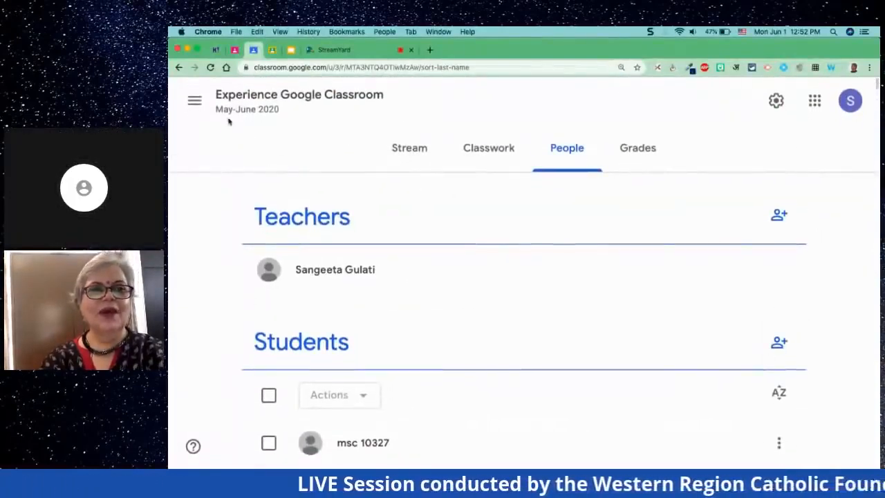
Reopen Experience Google Classroom from the overview of all classes and display its enlarged class code once more
{"action": "left_click", "coordinate": [194, 100]}
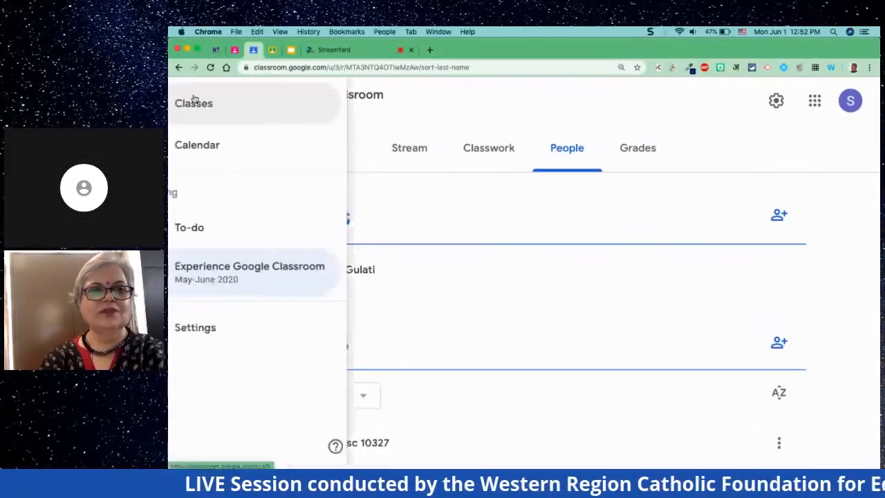
{"action": "left_click", "coordinate": [249, 113]}
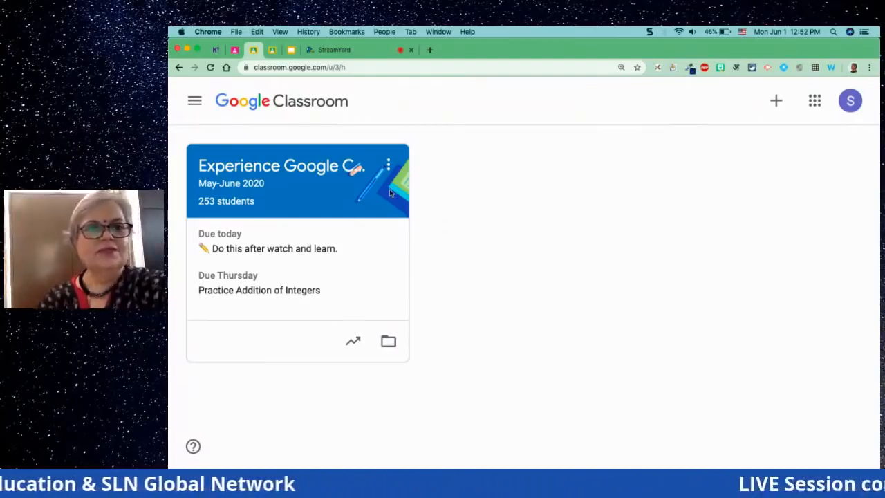
{"action": "left_click", "coordinate": [287, 169]}
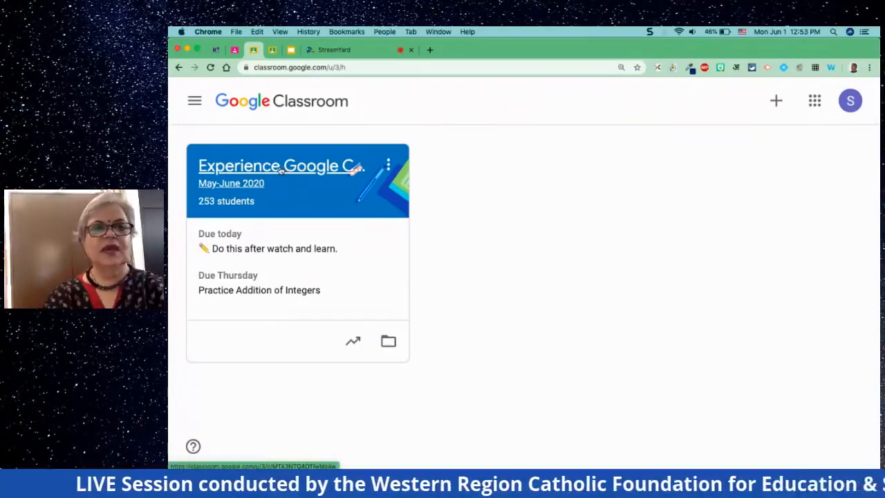
{"action": "scroll", "coordinate": [447, 285], "scroll_direction": "down", "scroll_amount": 1}
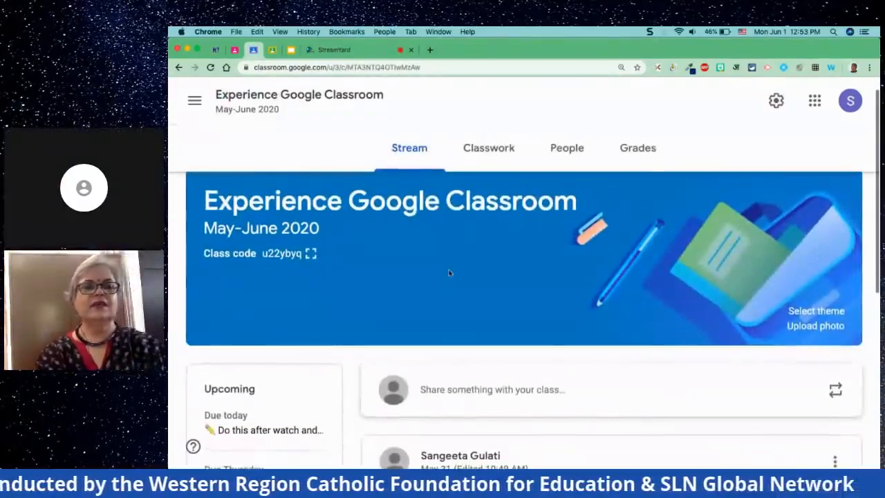
{"action": "left_click", "coordinate": [311, 254]}
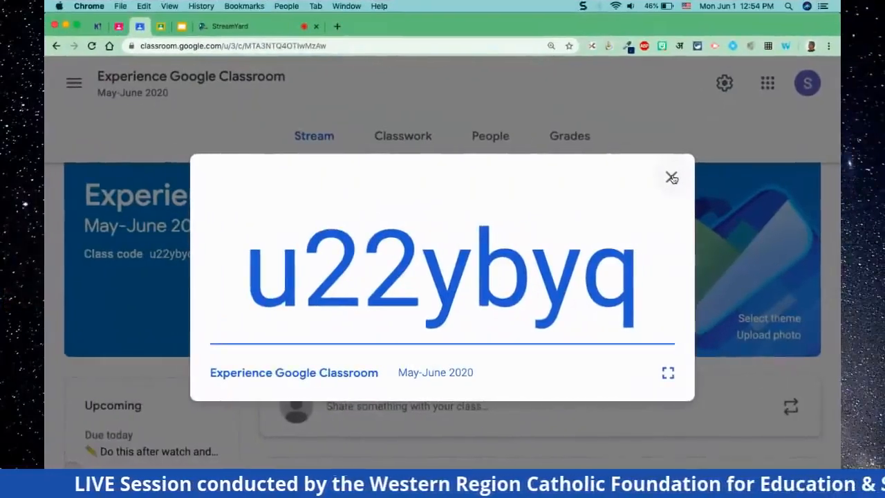
{"action": "left_click", "coordinate": [672, 177]}
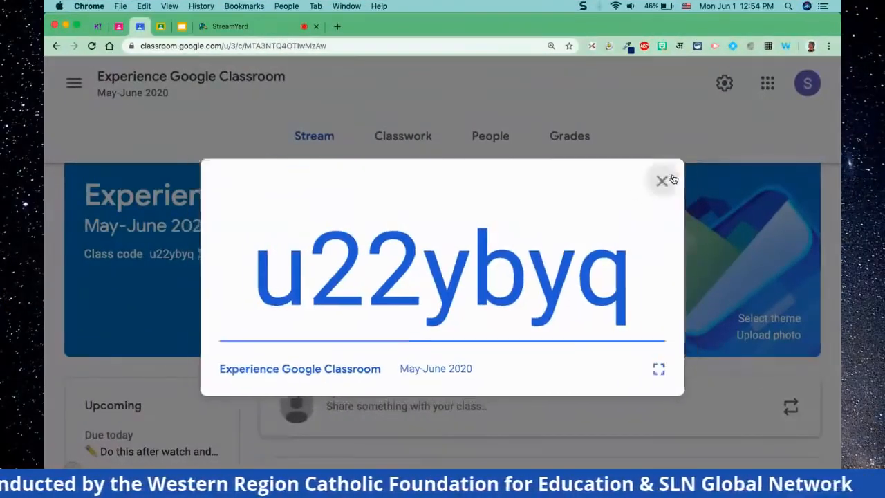
Examine the welcome post on the stream with all its class comments expanded, and reduce the page zoom two levels
{"action": "scroll", "coordinate": [765, 293], "scroll_direction": "down", "scroll_amount": 4}
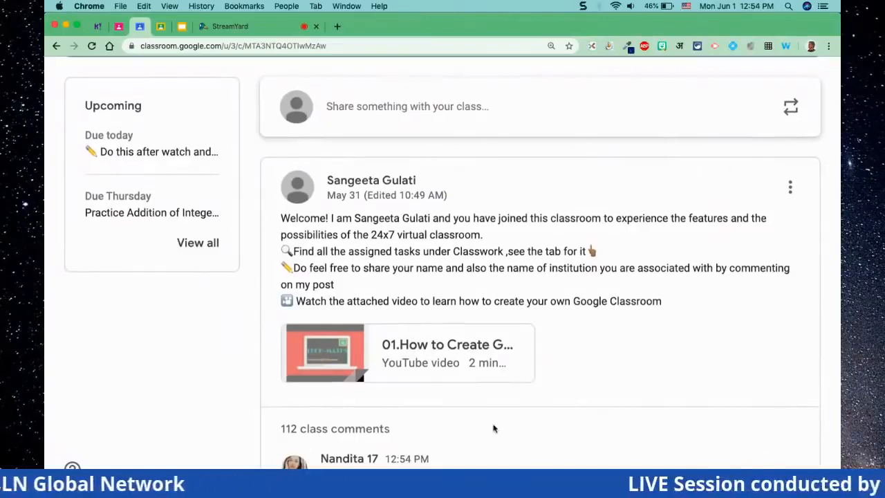
{"action": "scroll", "coordinate": [493, 428], "scroll_direction": "down", "scroll_amount": 2}
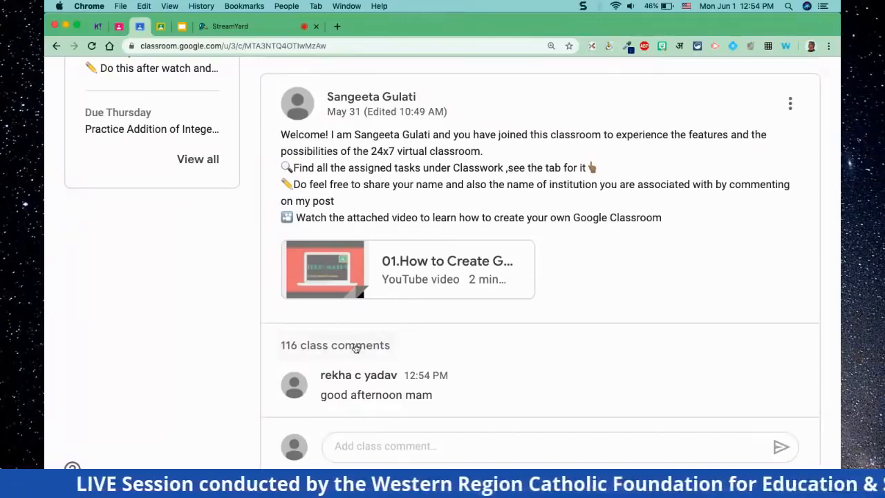
{"action": "left_click", "coordinate": [354, 346]}
{"action": "scroll", "coordinate": [549, 410], "scroll_direction": "down", "scroll_amount": 2}
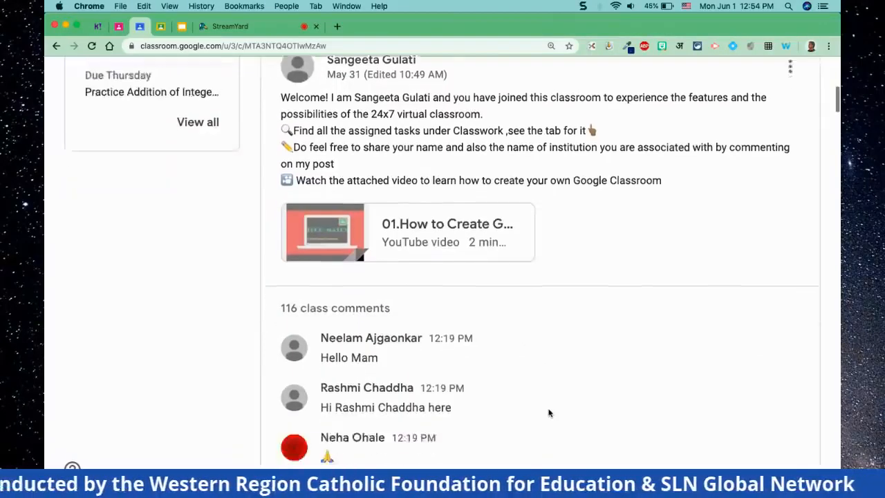
{"action": "scroll", "coordinate": [549, 412], "scroll_direction": "up", "scroll_amount": 3}
{"action": "scroll", "coordinate": [549, 412], "scroll_direction": "up", "scroll_amount": 1}
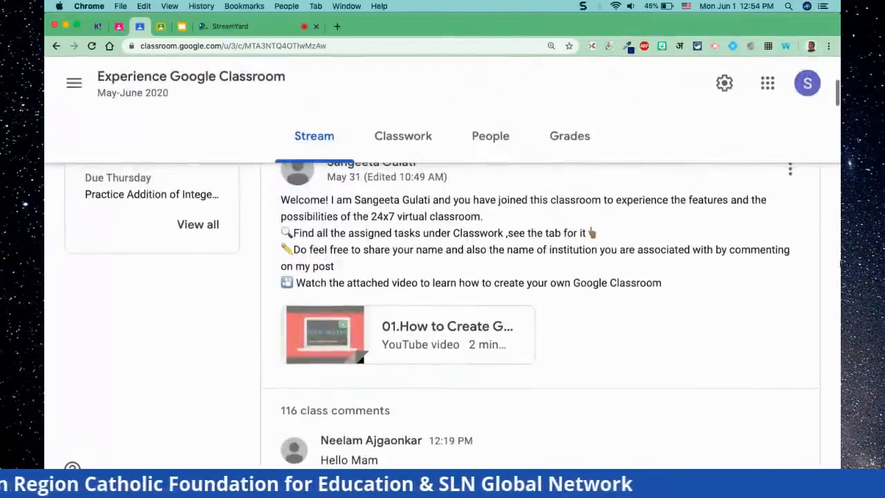
{"action": "scroll", "coordinate": [832, 281], "scroll_direction": "up", "scroll_amount": 2}
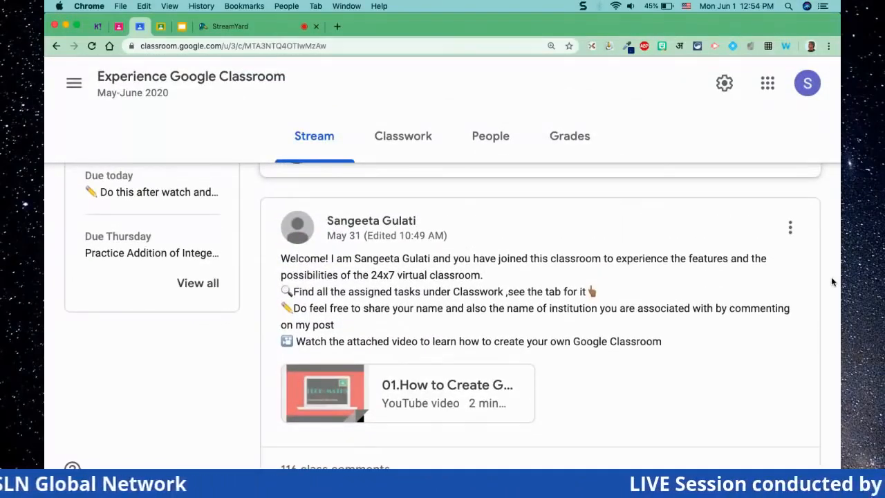
{"action": "key", "text": "super+minus"}
{"action": "key", "text": "super+minus"}
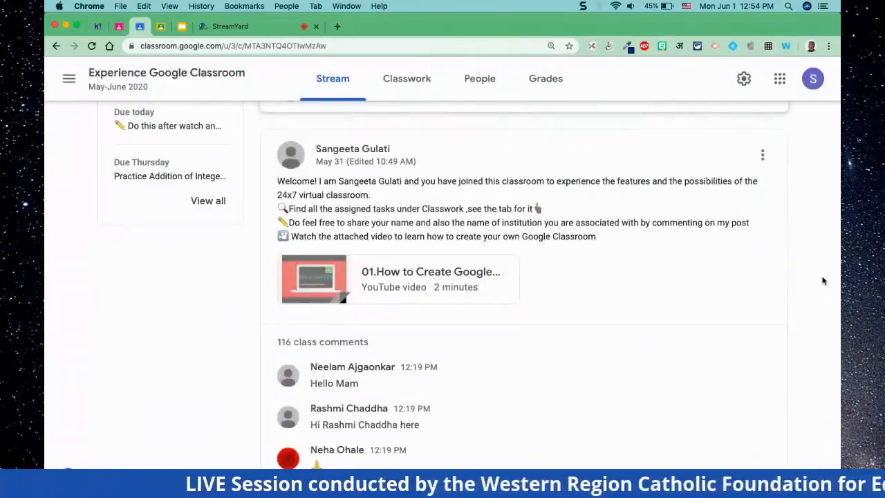
Display the enlarged class code from the Experience Google Classroom banner once again and close the display
{"action": "scroll", "coordinate": [822, 280], "scroll_direction": "up", "scroll_amount": 5}
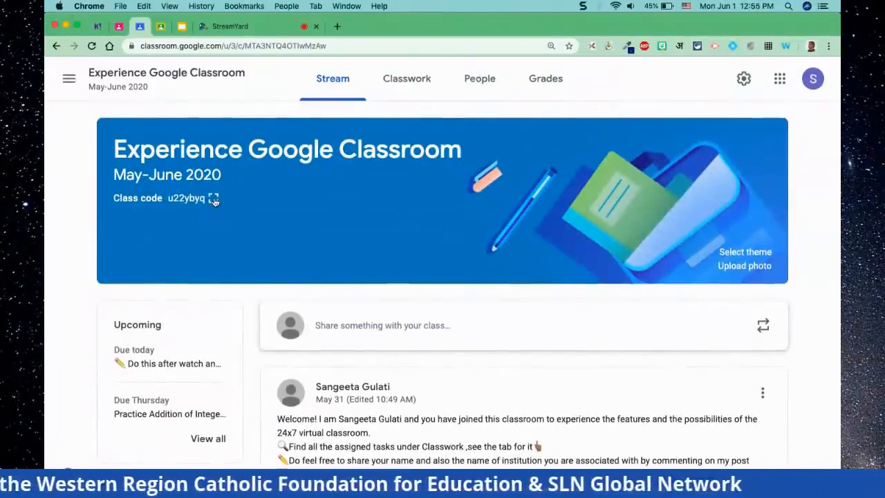
{"action": "left_click", "coordinate": [214, 198]}
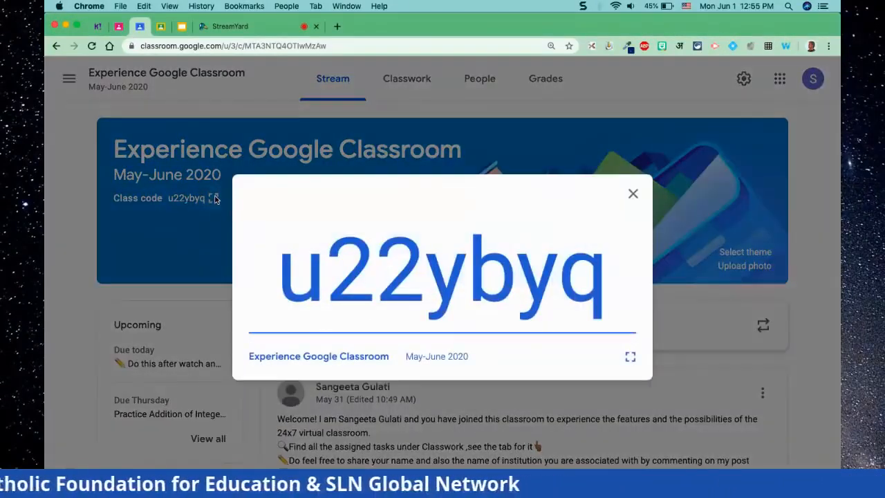
{"action": "left_click", "coordinate": [200, 232]}
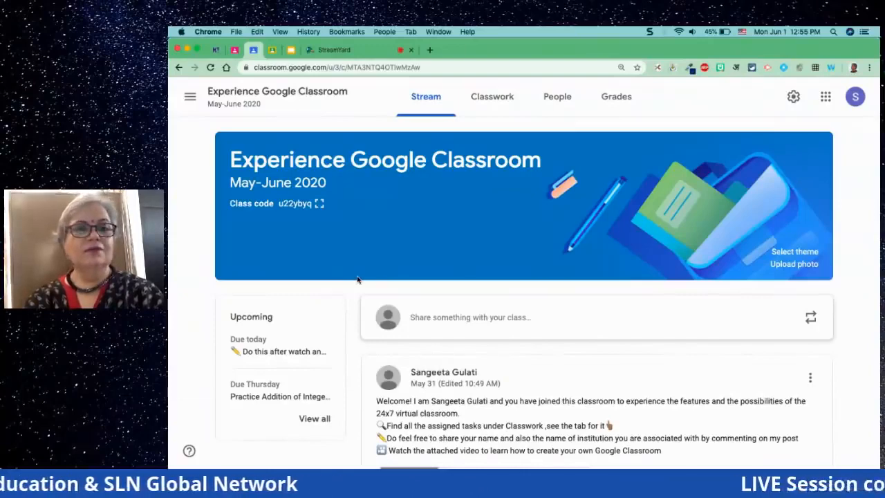
Examine the greetings and introductions students left as class comments under the welcome post
{"action": "scroll", "coordinate": [477, 314], "scroll_direction": "down", "scroll_amount": 2}
{"action": "scroll", "coordinate": [477, 315], "scroll_direction": "down", "scroll_amount": 6}
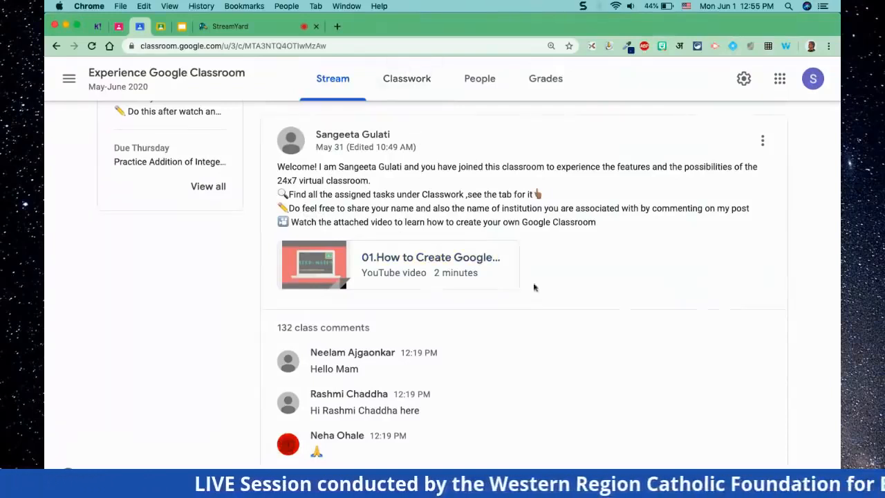
{"action": "scroll", "coordinate": [524, 323], "scroll_direction": "down", "scroll_amount": 1}
{"action": "scroll", "coordinate": [523, 323], "scroll_direction": "down", "scroll_amount": 5}
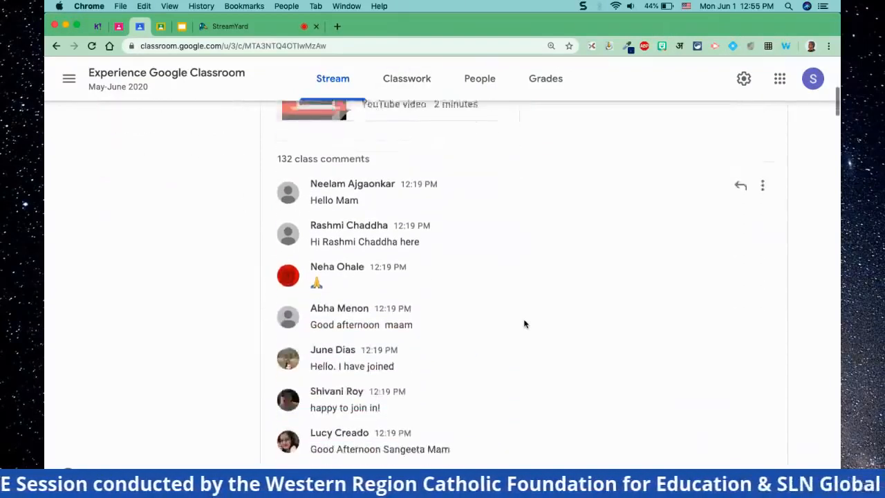
{"action": "scroll", "coordinate": [524, 324], "scroll_direction": "down", "scroll_amount": 3}
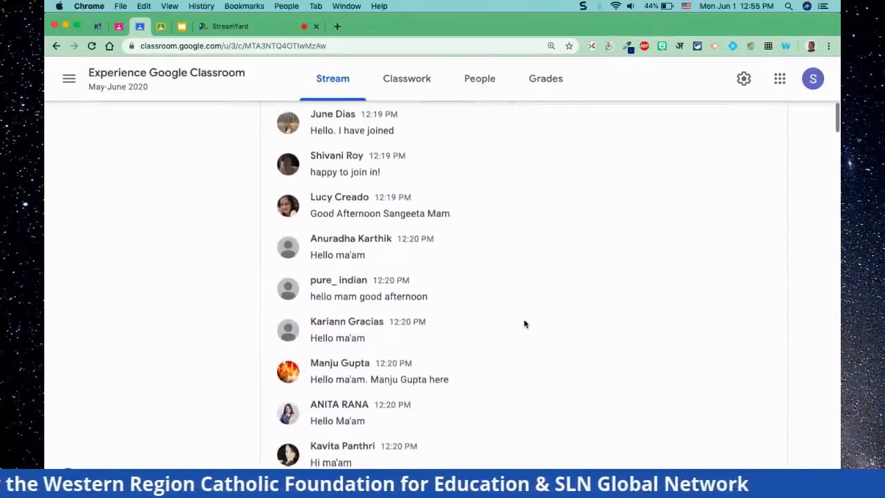
{"action": "scroll", "coordinate": [523, 324], "scroll_direction": "down", "scroll_amount": 7}
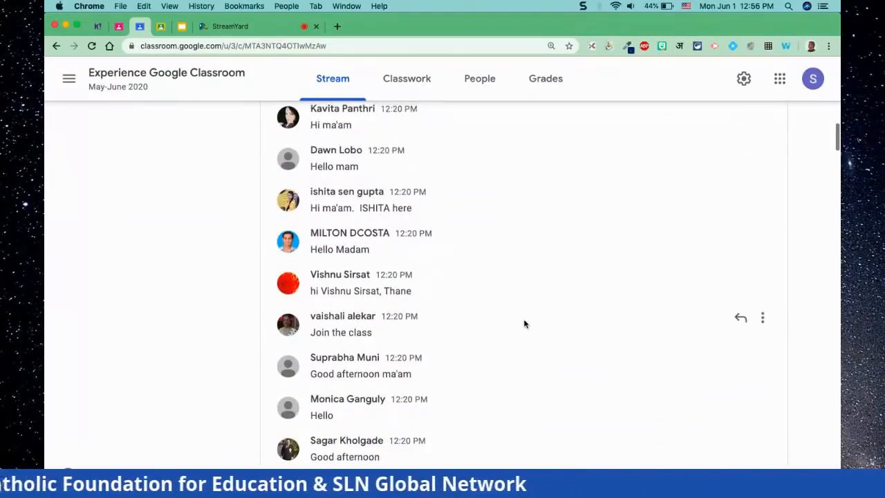
{"action": "scroll", "coordinate": [524, 323], "scroll_direction": "down", "scroll_amount": 4}
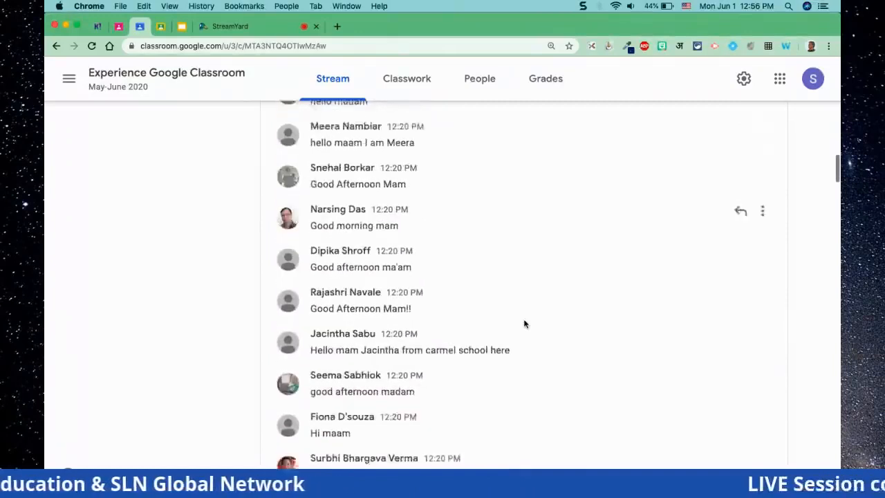
{"action": "scroll", "coordinate": [524, 324], "scroll_direction": "down", "scroll_amount": 1}
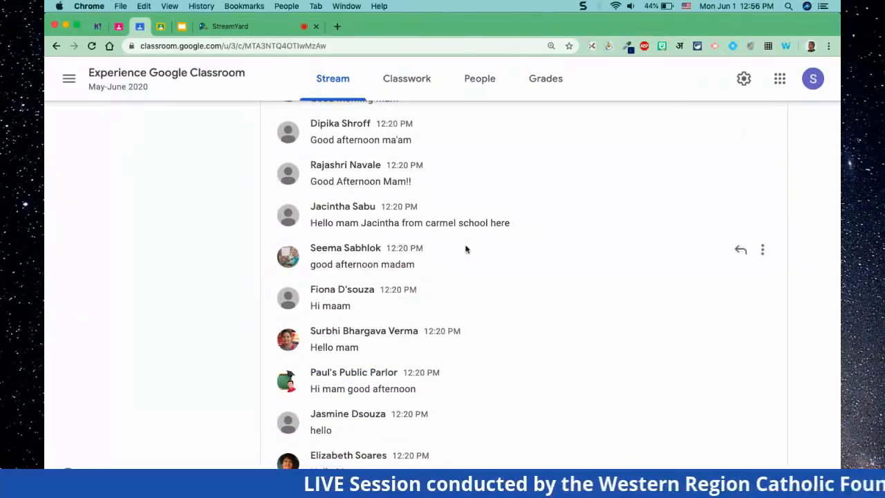
{"action": "scroll", "coordinate": [486, 381], "scroll_direction": "down", "scroll_amount": 3}
{"action": "scroll", "coordinate": [486, 380], "scroll_direction": "down", "scroll_amount": 7}
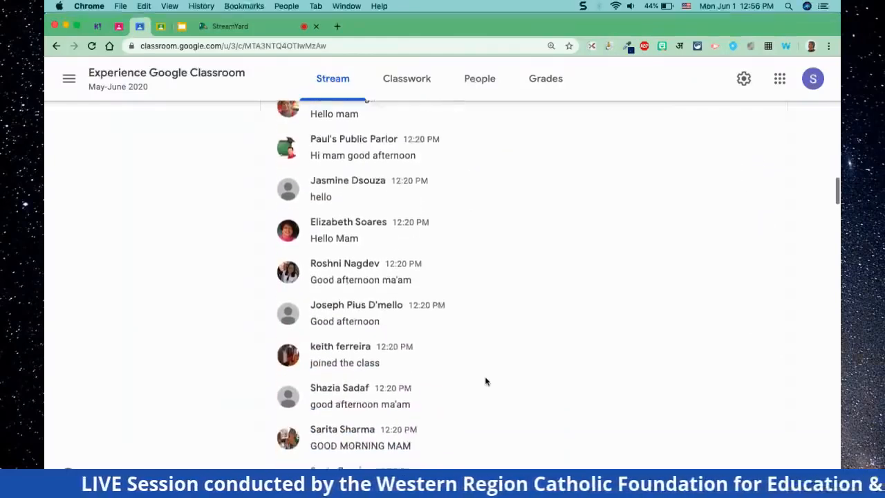
{"action": "scroll", "coordinate": [486, 381], "scroll_direction": "down", "scroll_amount": 5}
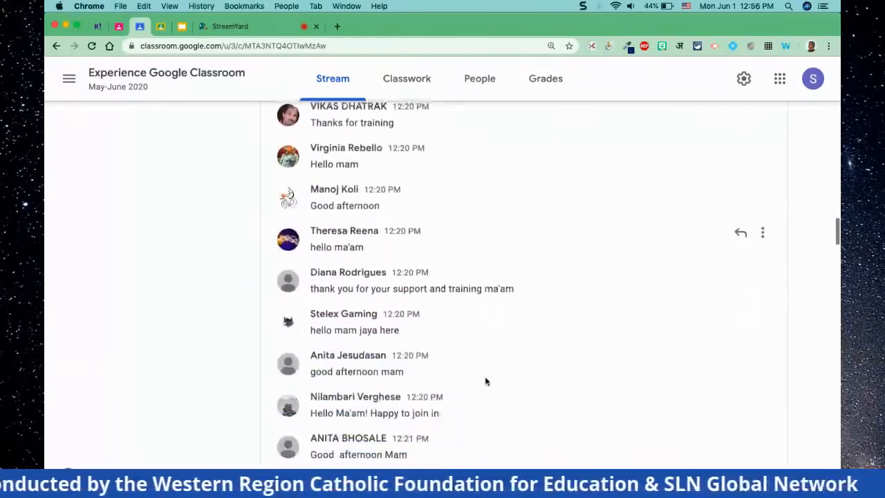
{"action": "scroll", "coordinate": [486, 381], "scroll_direction": "up", "scroll_amount": 8}
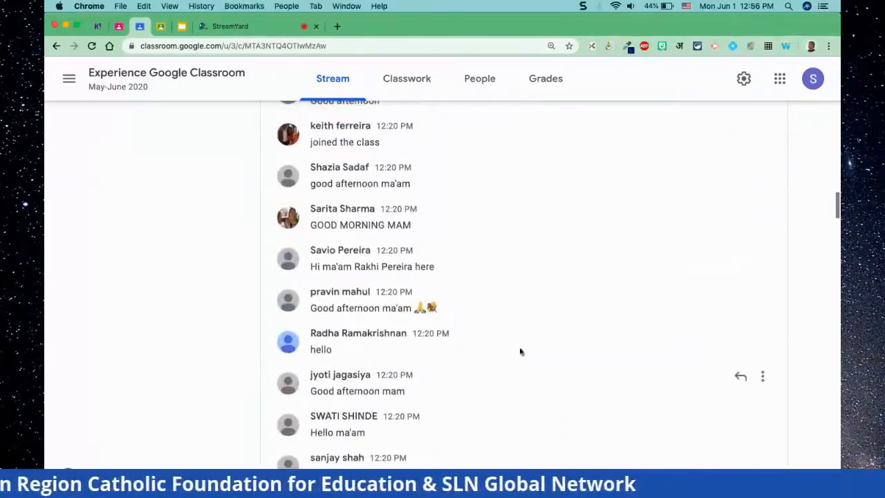
{"action": "scroll", "coordinate": [503, 306], "scroll_direction": "up", "scroll_amount": 2}
{"action": "scroll", "coordinate": [505, 307], "scroll_direction": "up", "scroll_amount": 1}
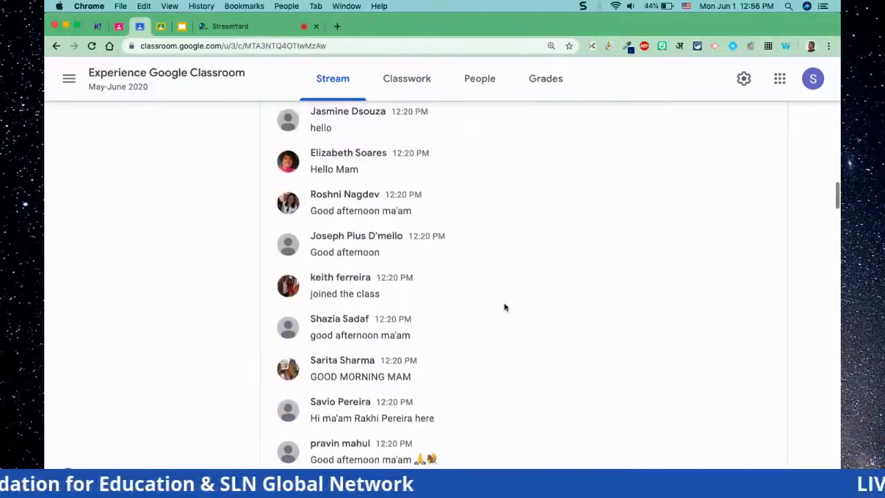
{"action": "scroll", "coordinate": [505, 306], "scroll_direction": "up", "scroll_amount": 3}
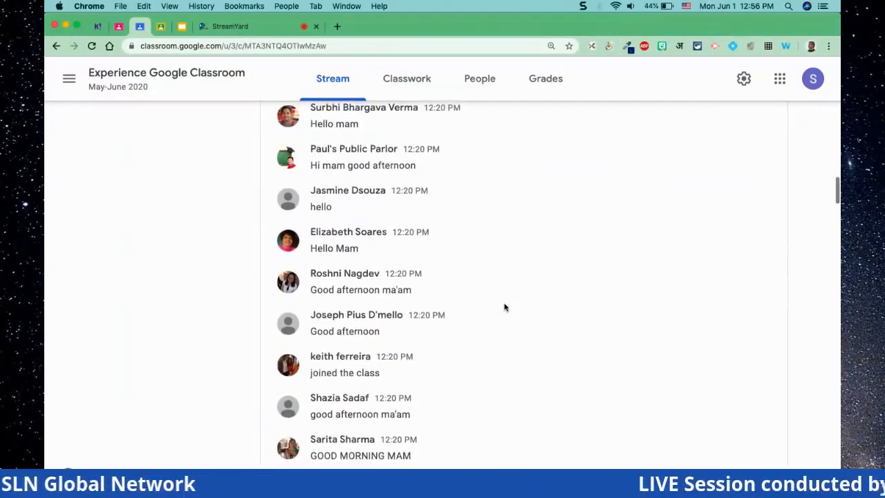
Reply "my pleasure!" to the student's class comment saying thank you for your support and training, and post it
{"action": "scroll", "coordinate": [505, 307], "scroll_direction": "down", "scroll_amount": 14}
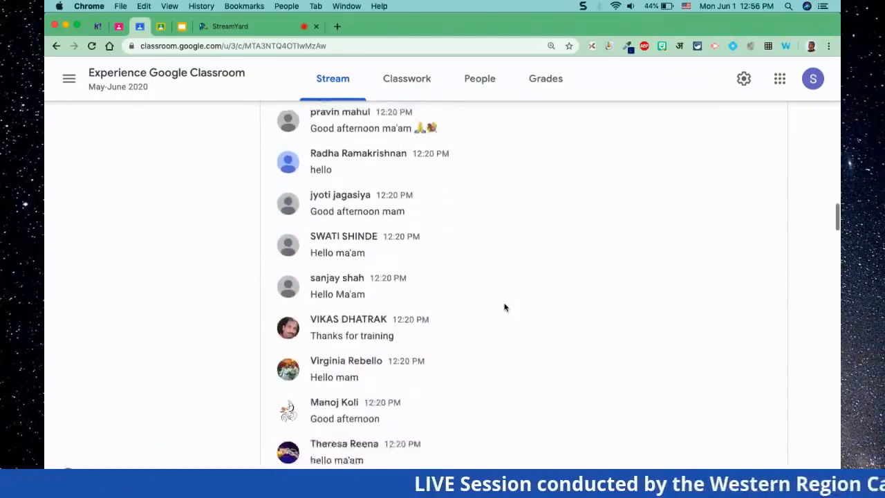
{"action": "scroll", "coordinate": [507, 318], "scroll_direction": "down", "scroll_amount": 4}
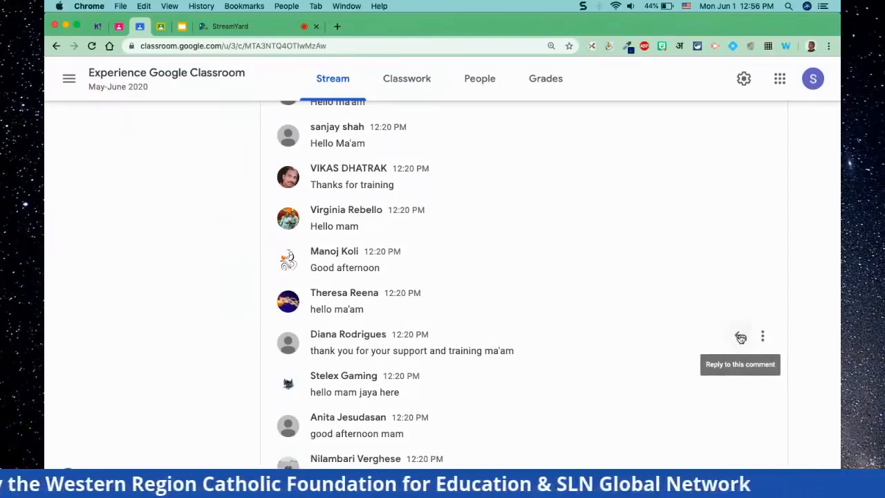
{"action": "left_click", "coordinate": [740, 337]}
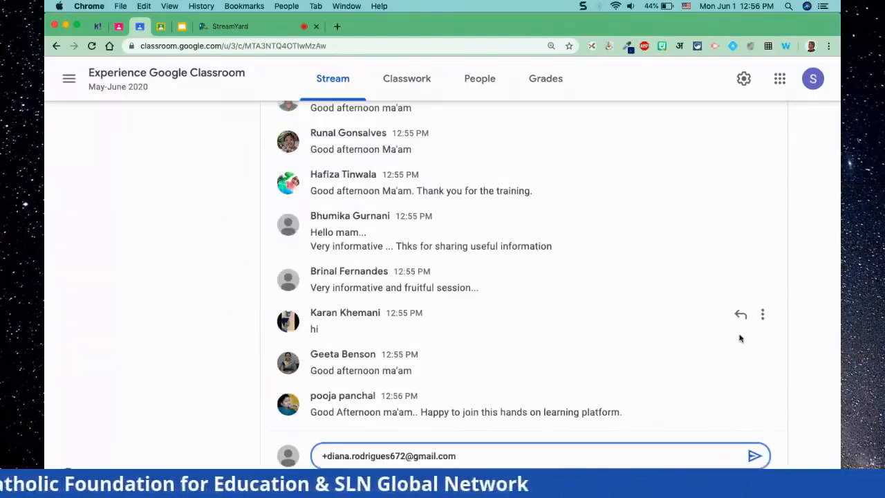
{"action": "type", "text": "my pleas"}
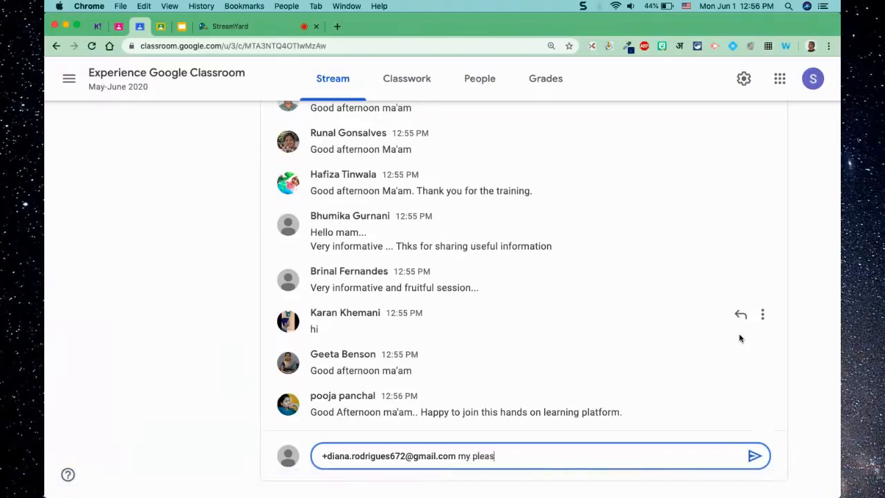
{"action": "type", "text": "ure!"}
{"action": "left_click", "coordinate": [754, 456]}
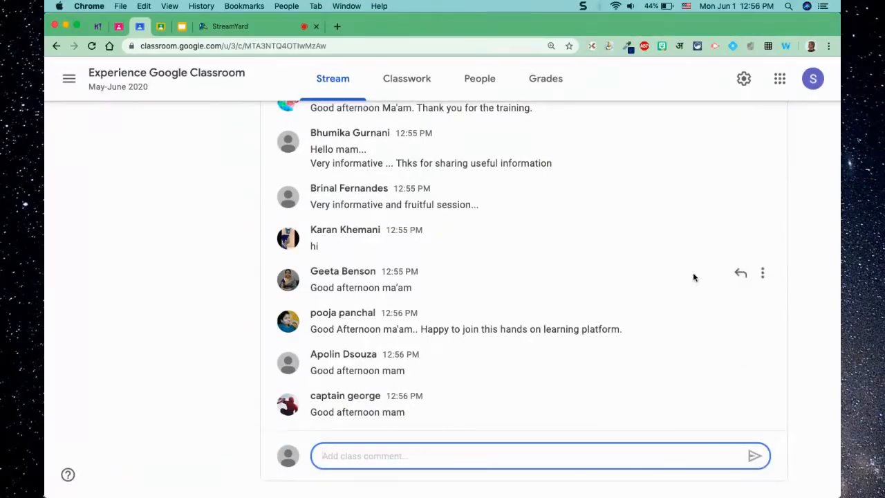
Review the class comments from the newest back up to the welcome post at the start of the stream
{"action": "scroll", "coordinate": [694, 277], "scroll_direction": "up", "scroll_amount": 15}
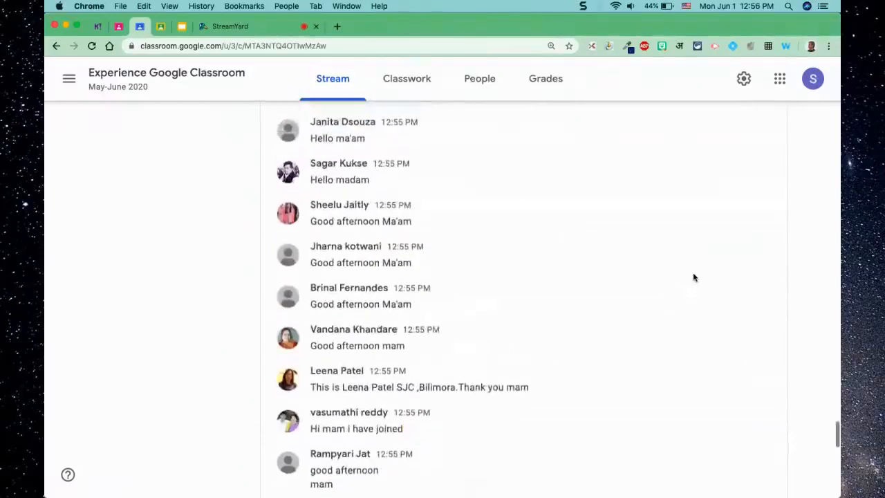
{"action": "scroll", "coordinate": [694, 277], "scroll_direction": "up", "scroll_amount": 3}
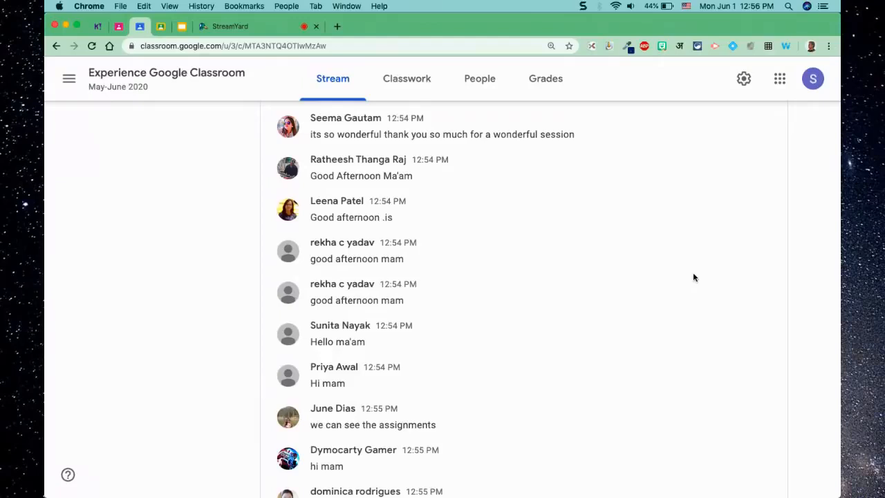
{"action": "scroll", "coordinate": [694, 277], "scroll_direction": "up", "scroll_amount": 6}
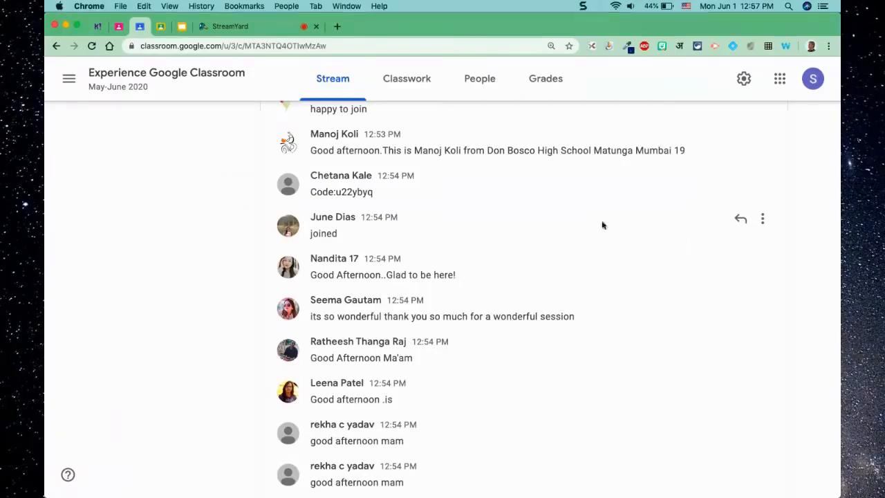
{"action": "scroll", "coordinate": [592, 223], "scroll_direction": "up", "scroll_amount": 10}
{"action": "scroll", "coordinate": [593, 223], "scroll_direction": "up", "scroll_amount": 15}
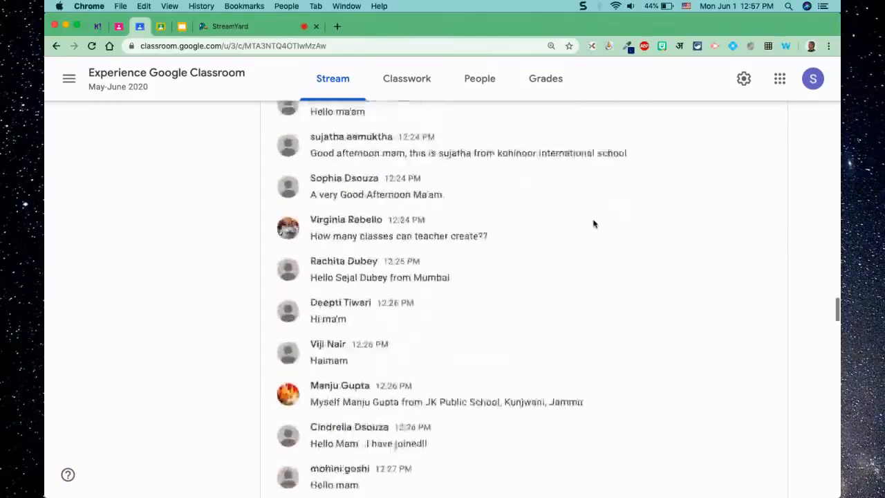
{"action": "scroll", "coordinate": [592, 223], "scroll_direction": "up", "scroll_amount": 10}
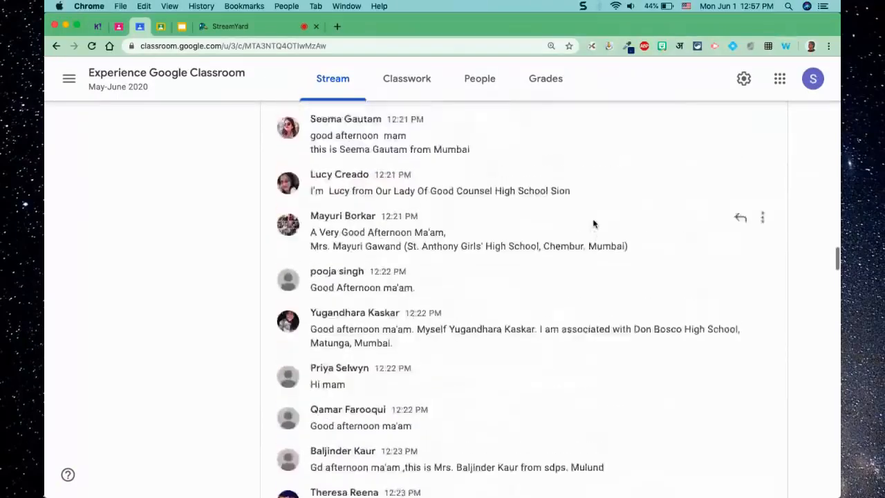
{"action": "scroll", "coordinate": [593, 223], "scroll_direction": "up", "scroll_amount": 10}
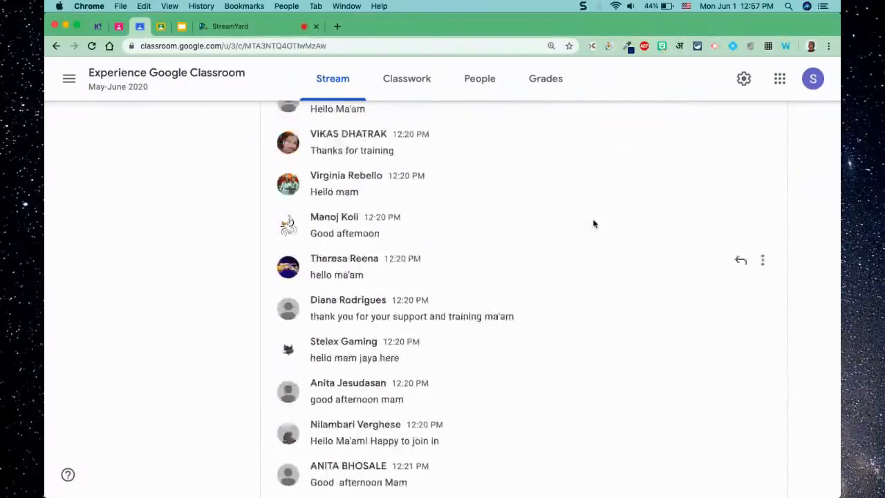
{"action": "scroll", "coordinate": [593, 223], "scroll_direction": "up", "scroll_amount": 10}
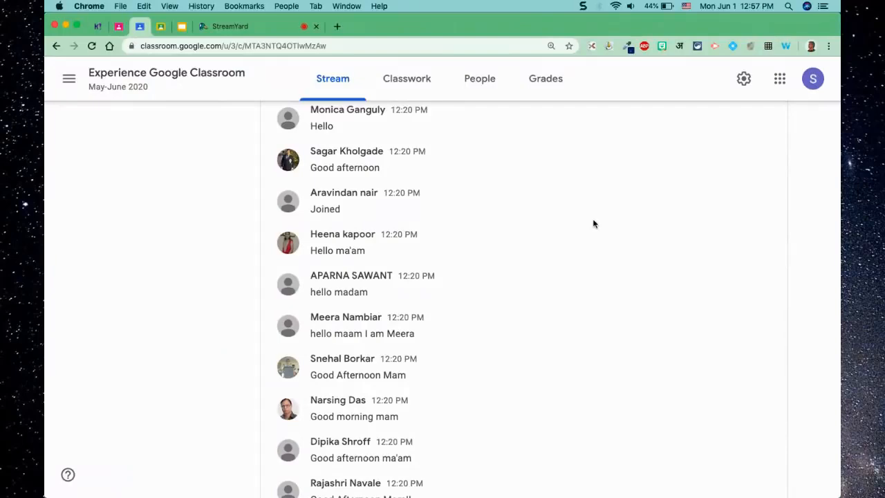
{"action": "scroll", "coordinate": [593, 223], "scroll_direction": "up", "scroll_amount": 10}
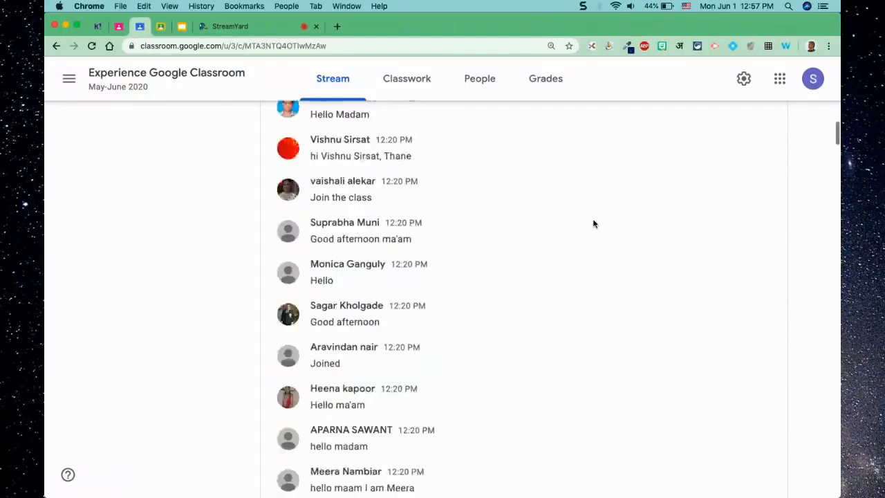
{"action": "scroll", "coordinate": [593, 224], "scroll_direction": "up", "scroll_amount": 6}
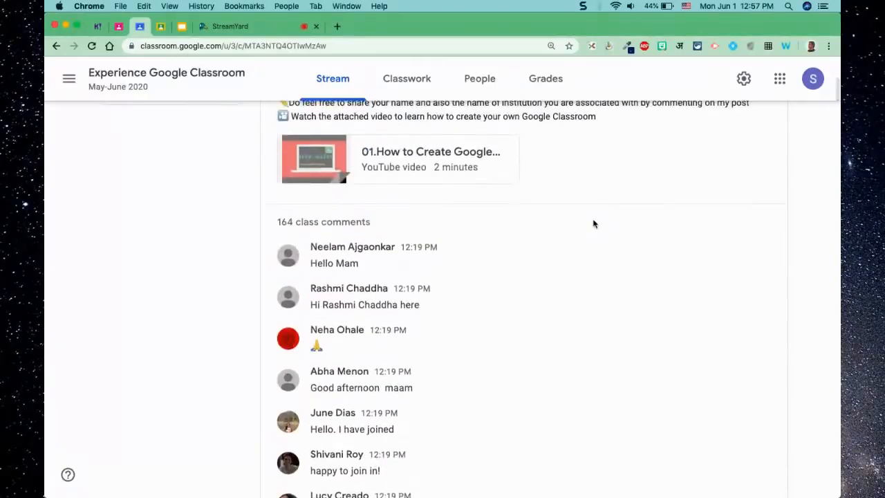
{"action": "scroll", "coordinate": [593, 224], "scroll_direction": "up", "scroll_amount": 5}
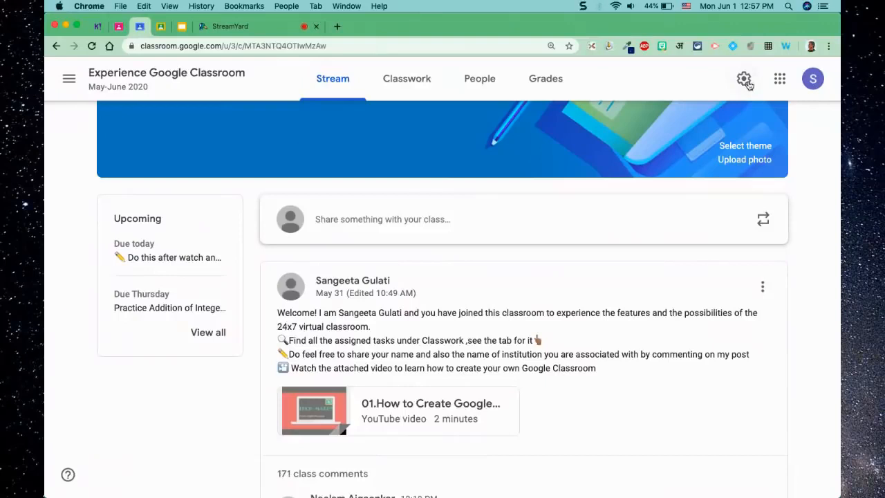
Open the class settings and review the General choices for the class code and stream permissions, keeping Students can only comment
{"action": "left_click", "coordinate": [745, 80]}
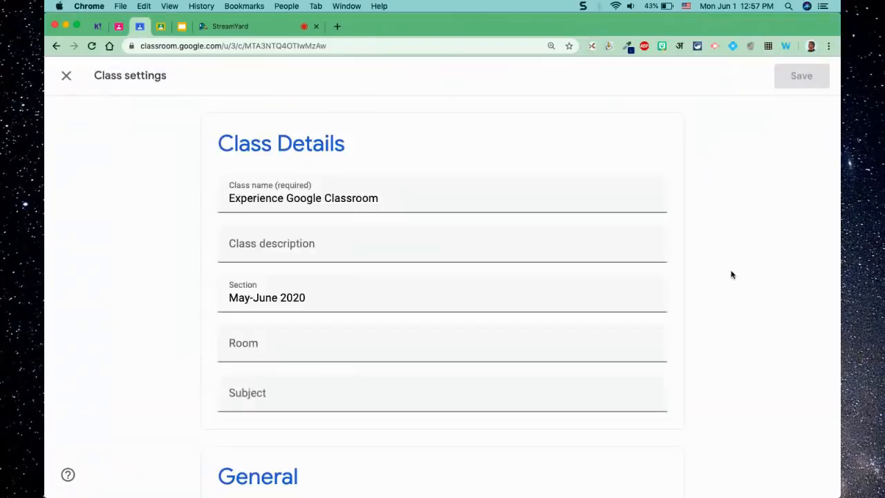
{"action": "scroll", "coordinate": [731, 274], "scroll_direction": "down", "scroll_amount": 1}
{"action": "scroll", "coordinate": [731, 274], "scroll_direction": "down", "scroll_amount": 3}
{"action": "scroll", "coordinate": [732, 275], "scroll_direction": "down", "scroll_amount": 2}
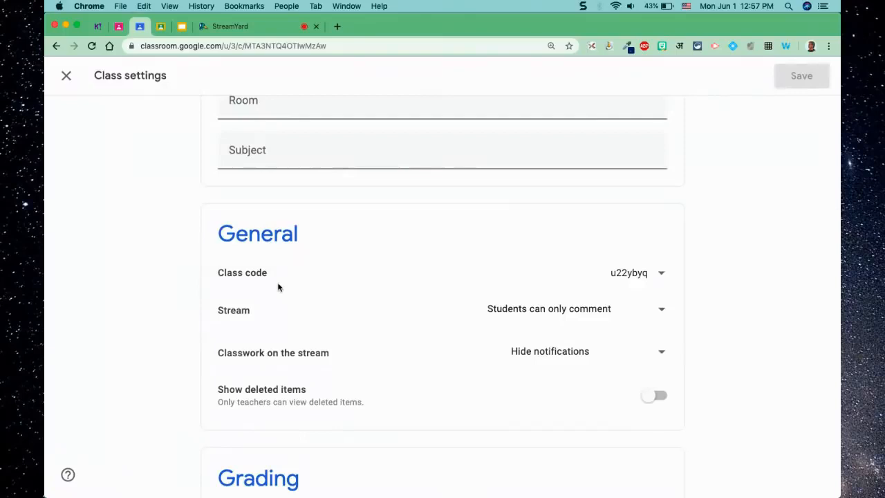
{"action": "left_click", "coordinate": [662, 275]}
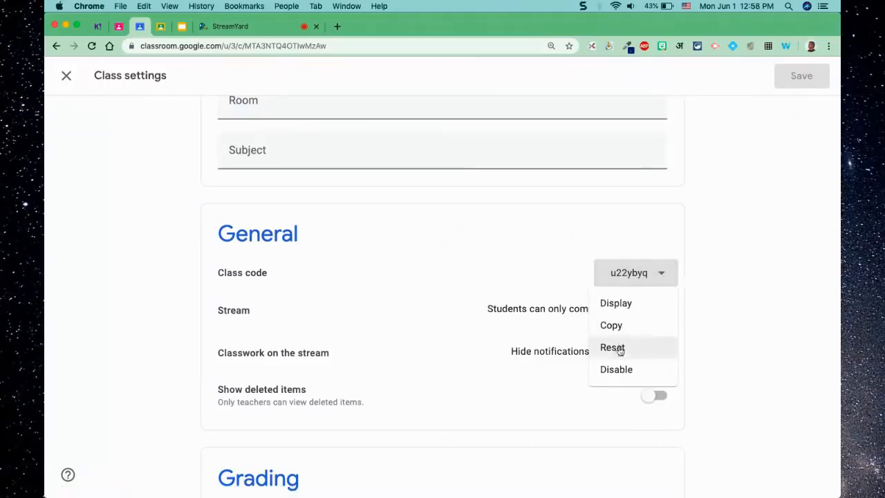
{"action": "left_click", "coordinate": [754, 285]}
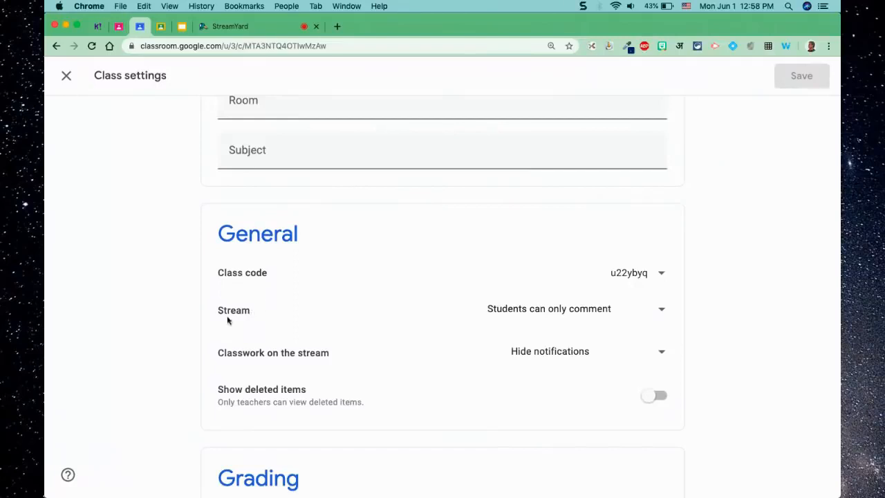
{"action": "left_click", "coordinate": [660, 312]}
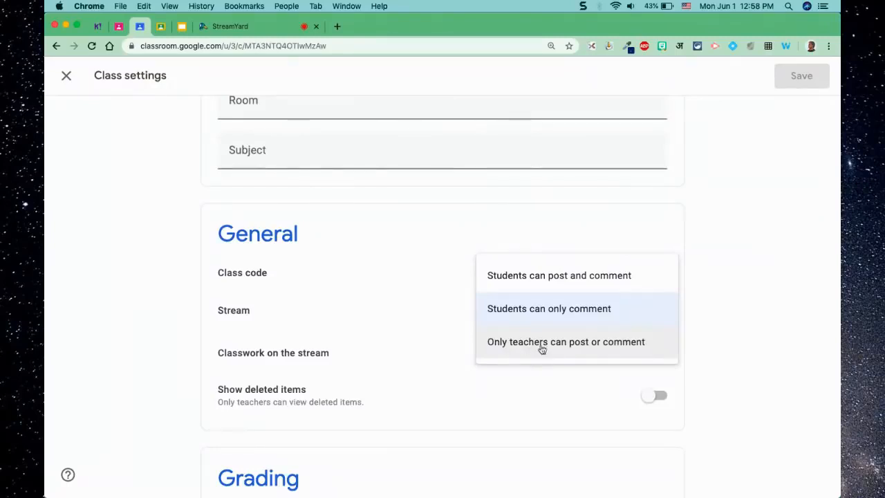
{"action": "left_click", "coordinate": [535, 310]}
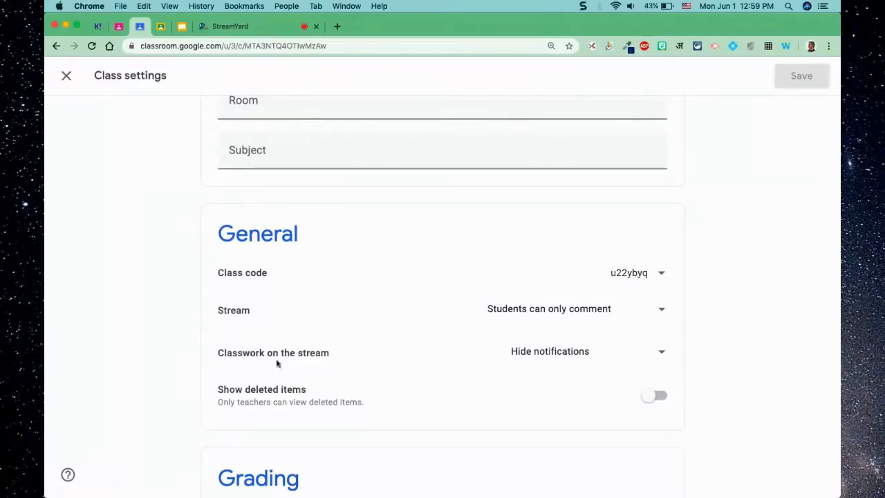
Keep Classwork on the stream at Hide notifications, turn on Show deleted items, and save the class settings
{"action": "left_click", "coordinate": [605, 353]}
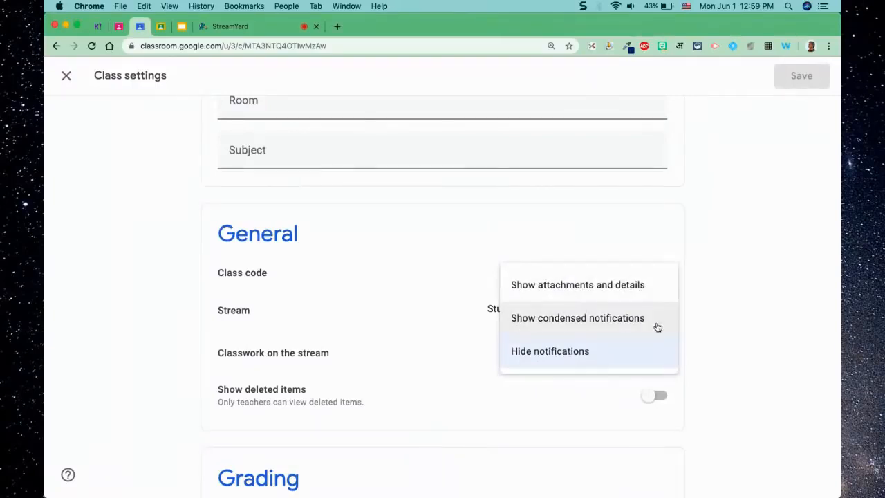
{"action": "left_click", "coordinate": [572, 358]}
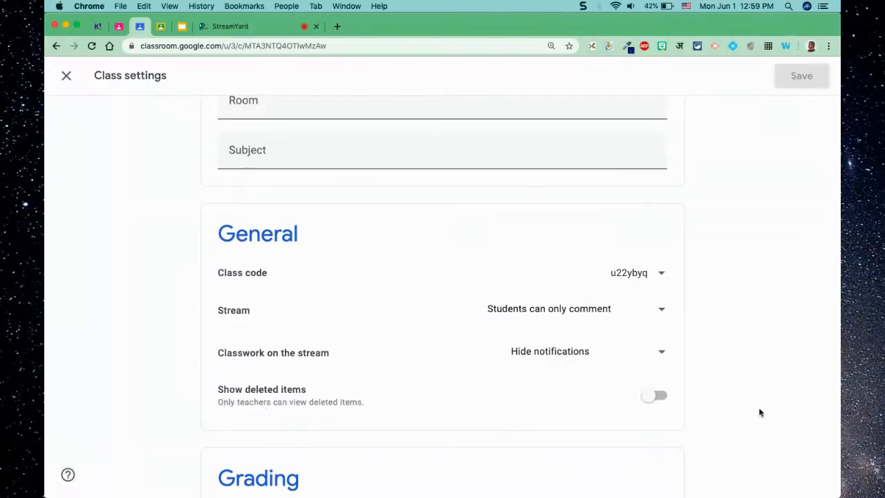
{"action": "left_click", "coordinate": [661, 396]}
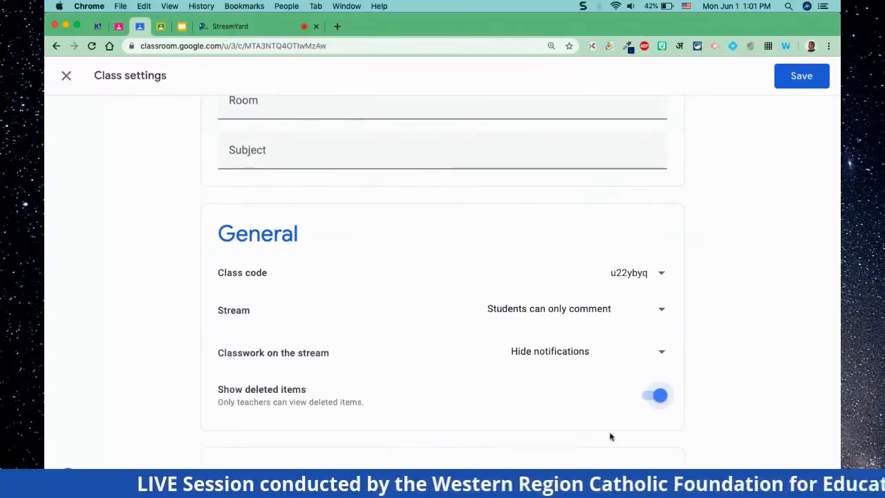
{"action": "left_click", "coordinate": [796, 81]}
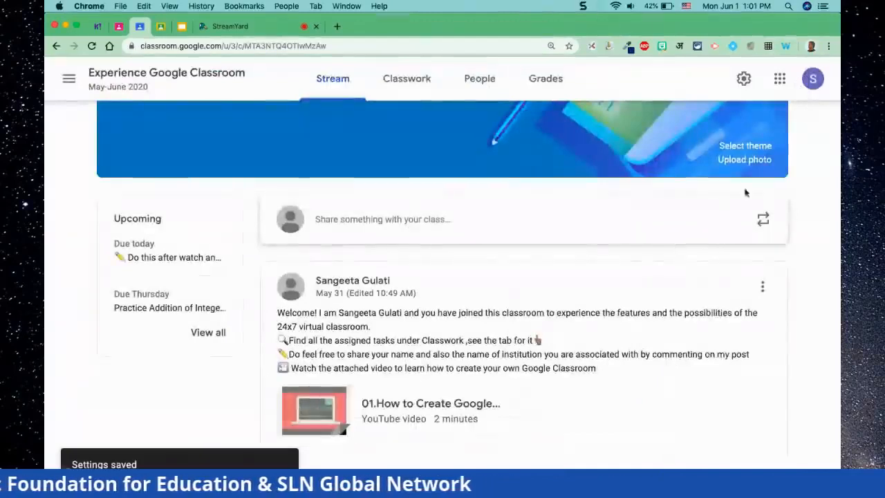
View the Delete and Mute options for a student's greeting among the welcome post's class comments, and dismiss them without choosing either
{"action": "scroll", "coordinate": [709, 415], "scroll_direction": "down", "scroll_amount": 5}
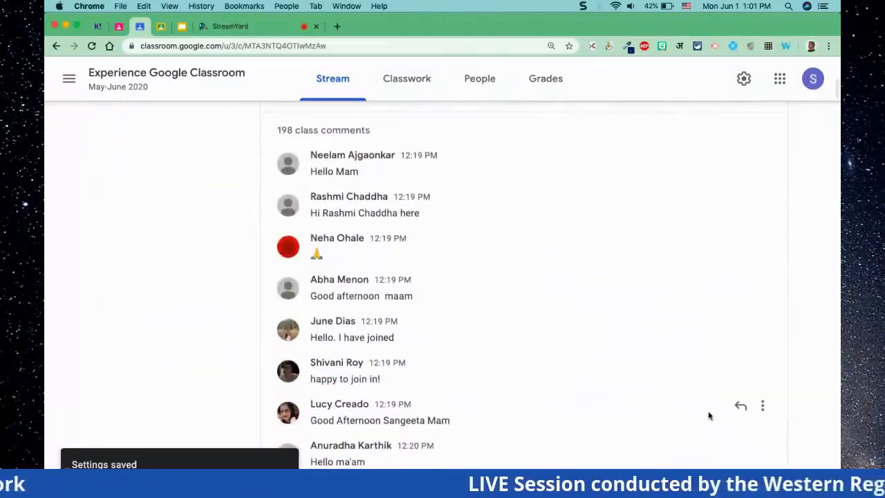
{"action": "scroll", "coordinate": [708, 415], "scroll_direction": "down", "scroll_amount": 1}
{"action": "scroll", "coordinate": [708, 415], "scroll_direction": "down", "scroll_amount": 1}
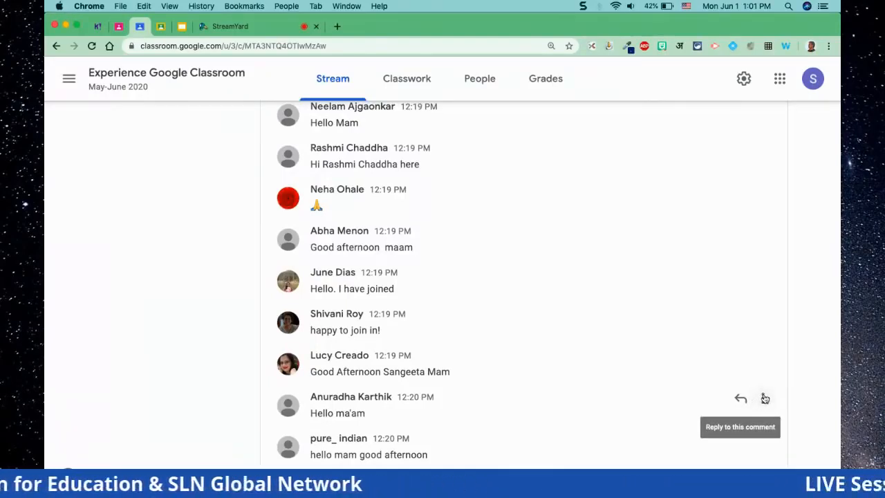
{"action": "left_click", "coordinate": [763, 399]}
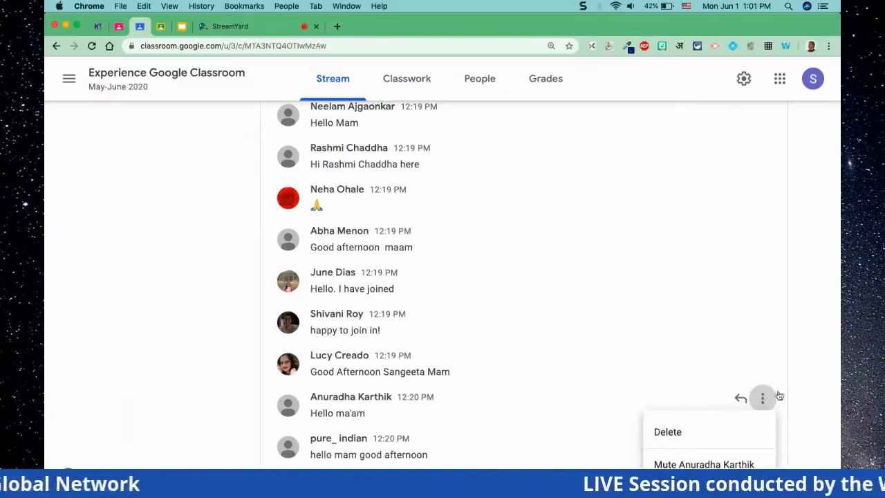
{"action": "scroll", "coordinate": [814, 386], "scroll_direction": "down", "scroll_amount": 3}
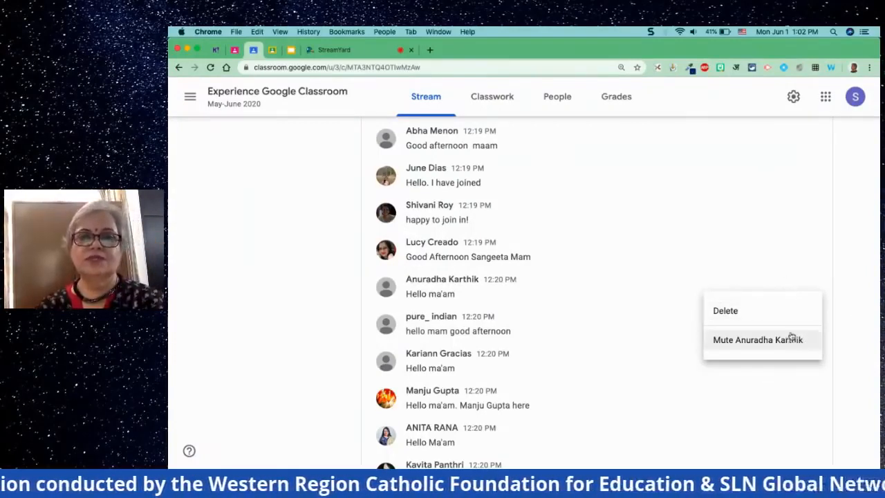
{"action": "left_click", "coordinate": [848, 388]}
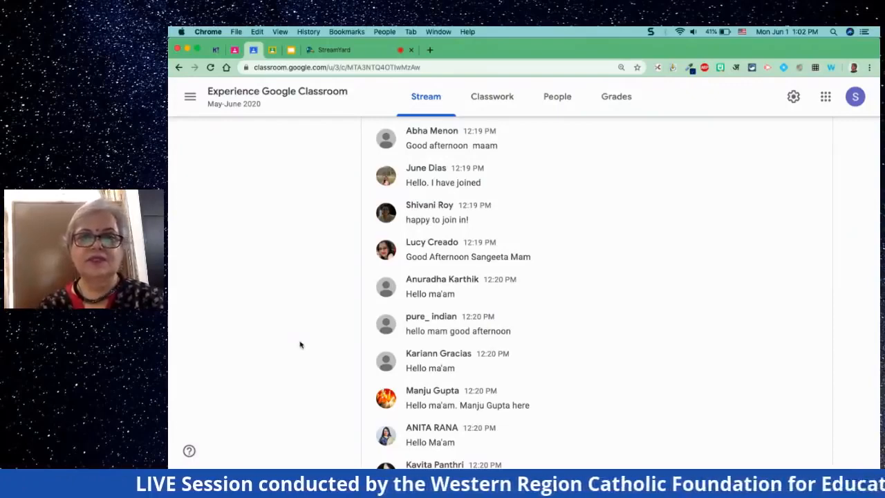
Open the class's Classwork page, review its topics and the Practice Addition of Integers assignment details under Gamification, and collapse the assignment
{"action": "scroll", "coordinate": [652, 229], "scroll_direction": "up", "scroll_amount": 10}
{"action": "scroll", "coordinate": [651, 229], "scroll_direction": "down", "scroll_amount": 10}
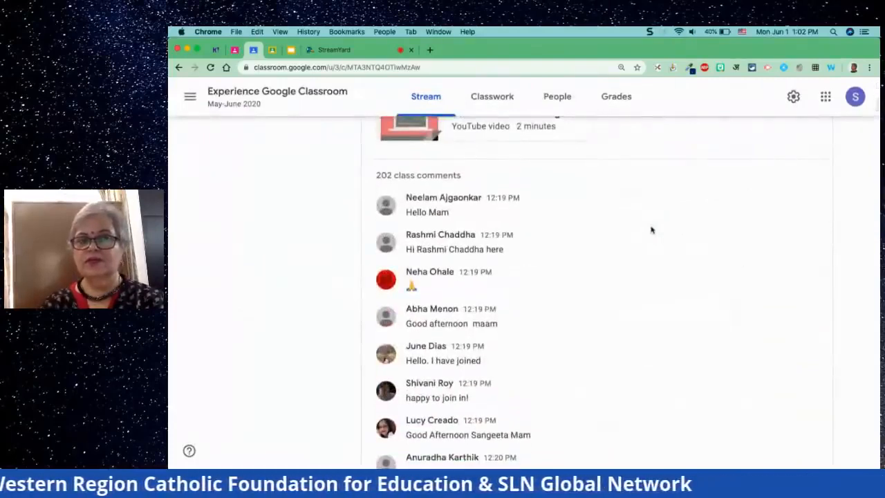
{"action": "scroll", "coordinate": [526, 291], "scroll_direction": "up", "scroll_amount": 10}
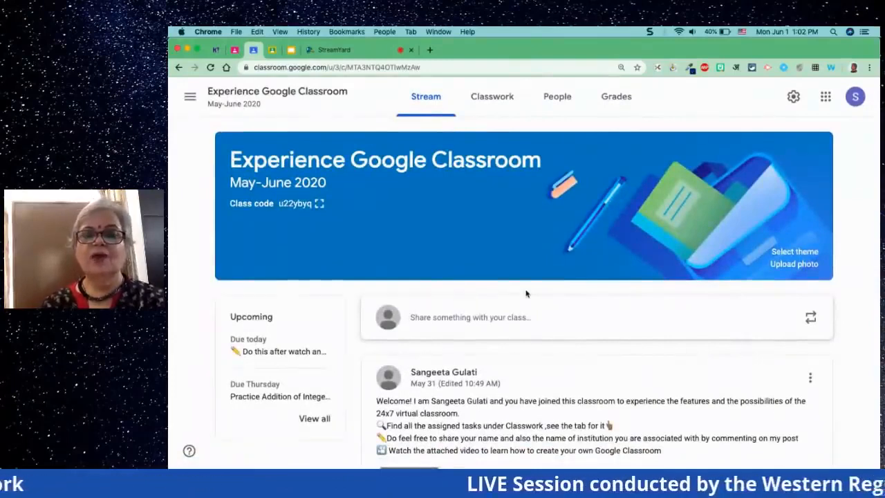
{"action": "left_click", "coordinate": [500, 97]}
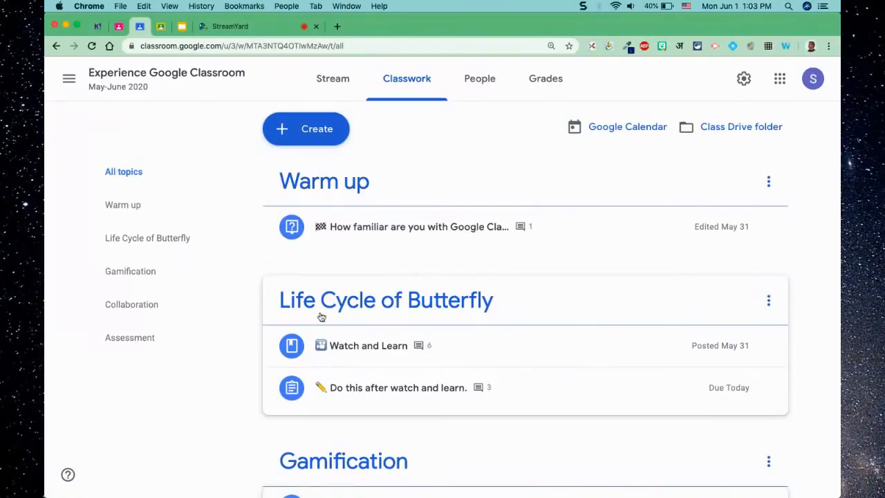
{"action": "scroll", "coordinate": [402, 313], "scroll_direction": "down", "scroll_amount": 2}
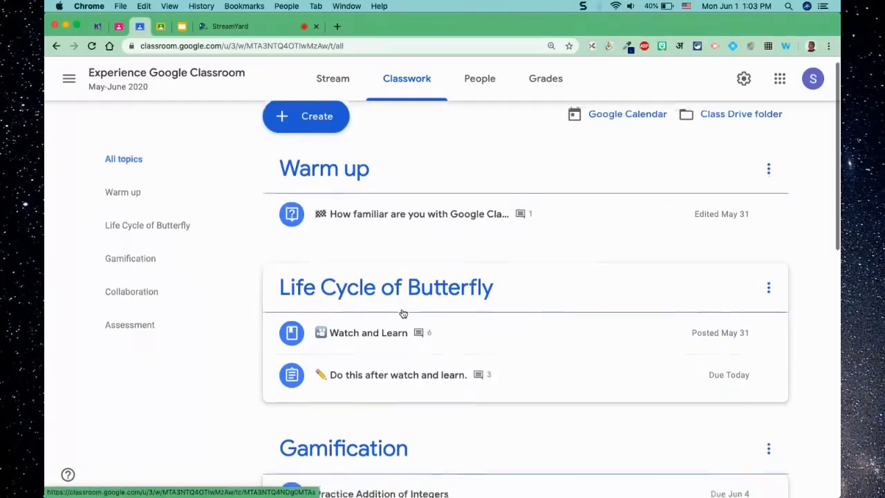
{"action": "scroll", "coordinate": [403, 313], "scroll_direction": "down", "scroll_amount": 2}
{"action": "scroll", "coordinate": [403, 313], "scroll_direction": "down", "scroll_amount": 2}
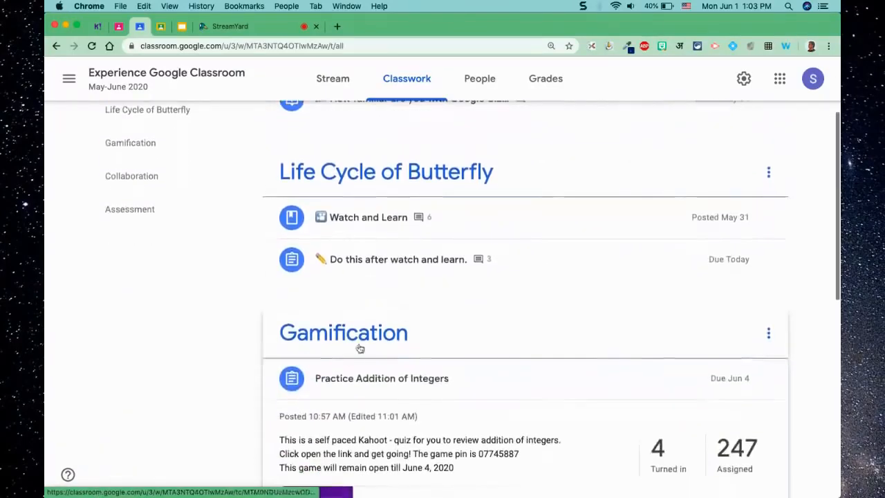
{"action": "scroll", "coordinate": [405, 351], "scroll_direction": "down", "scroll_amount": 1}
{"action": "scroll", "coordinate": [406, 352], "scroll_direction": "down", "scroll_amount": 3}
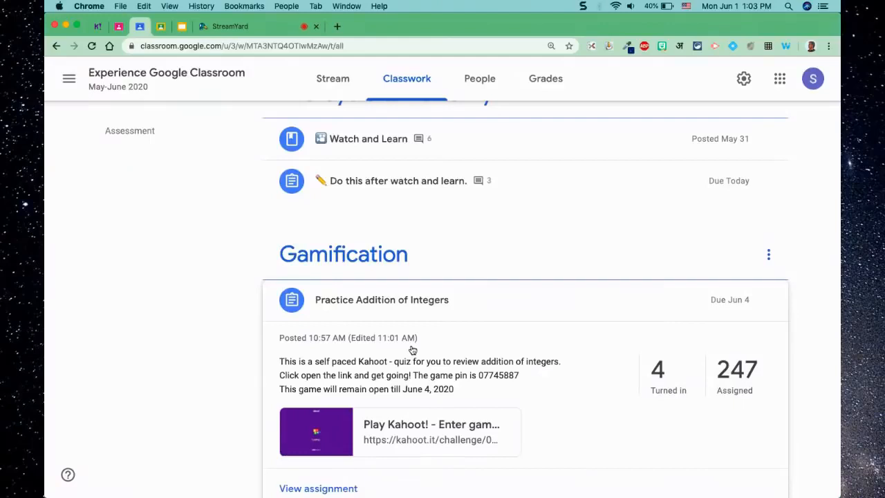
{"action": "scroll", "coordinate": [411, 346], "scroll_direction": "up", "scroll_amount": 1}
{"action": "scroll", "coordinate": [411, 345], "scroll_direction": "down", "scroll_amount": 1}
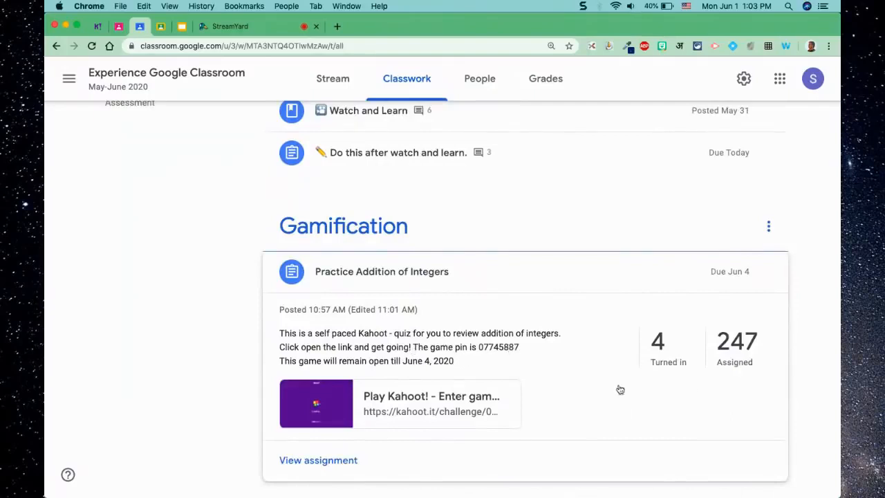
{"action": "left_click", "coordinate": [516, 274]}
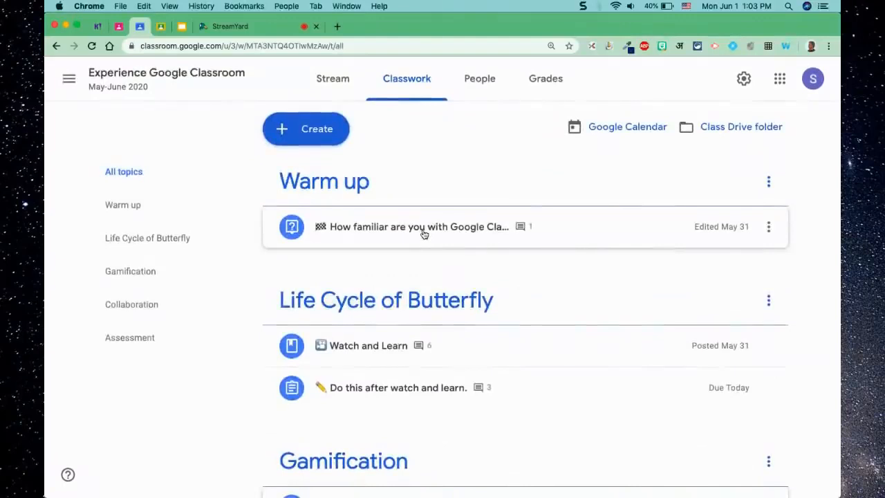
Expand the Warm up question on Google Classroom familiarity, view its student answers, and list who chose "I am a power user of Google Classroom"
{"action": "left_click", "coordinate": [424, 234]}
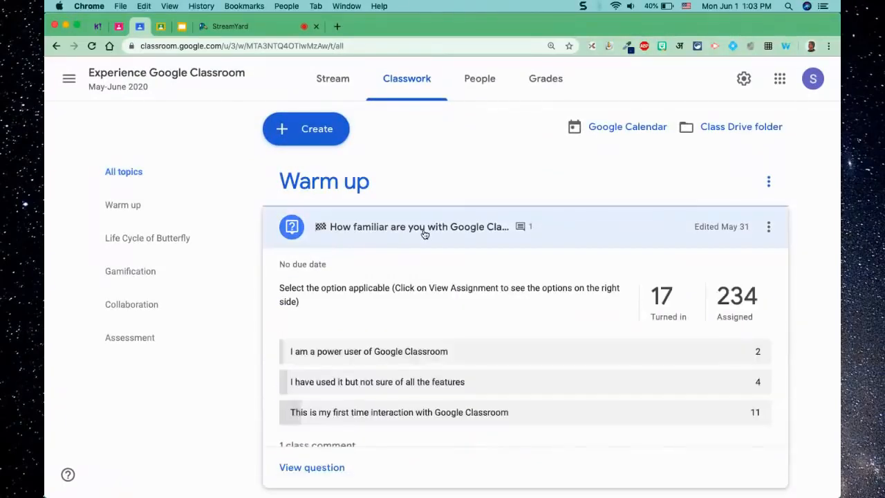
{"action": "scroll", "coordinate": [424, 234], "scroll_direction": "down", "scroll_amount": 2}
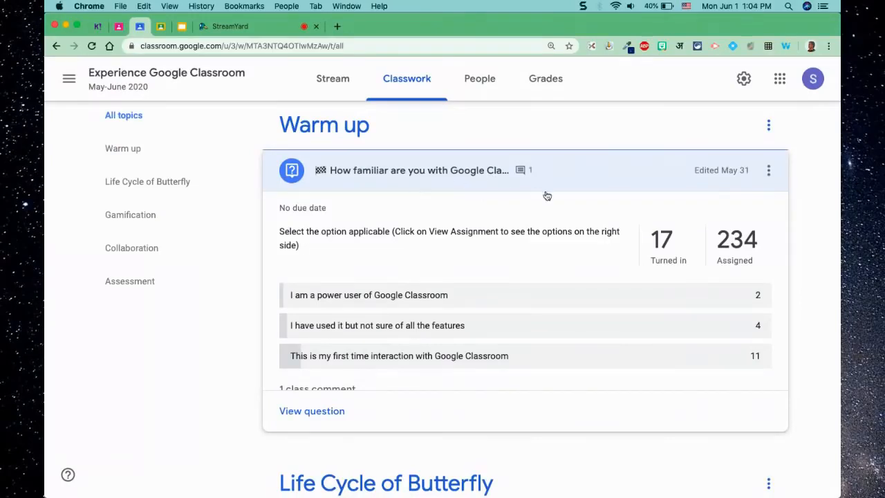
{"action": "left_click", "coordinate": [333, 410]}
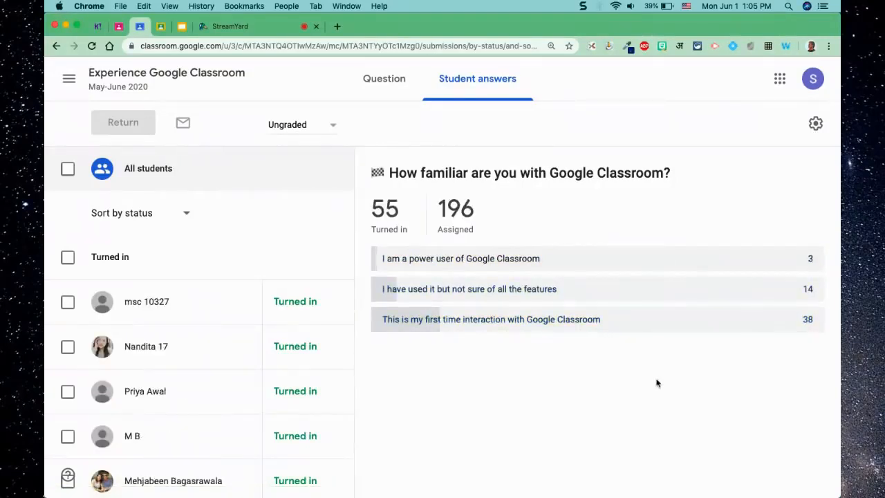
{"action": "left_click", "coordinate": [586, 262]}
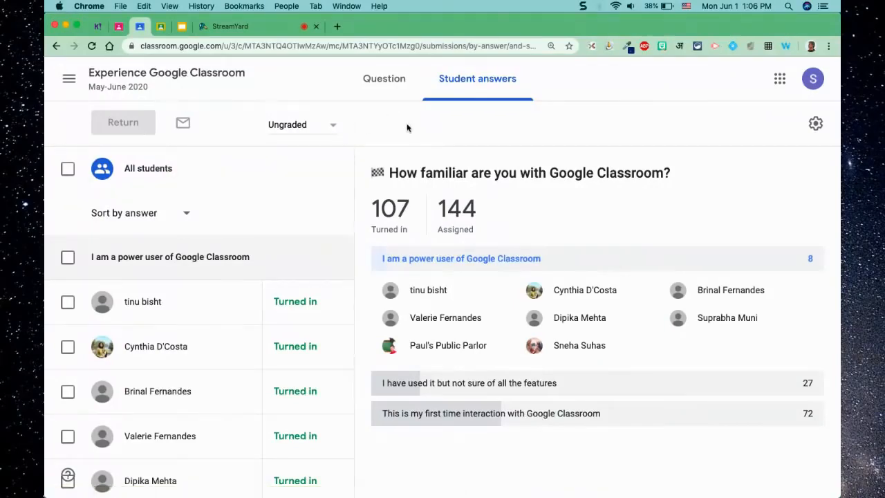
Return to the Classwork page and expand the Watch and Learn material under Life Cycle of Butterfly to view its attached video
{"action": "left_click", "coordinate": [142, 81]}
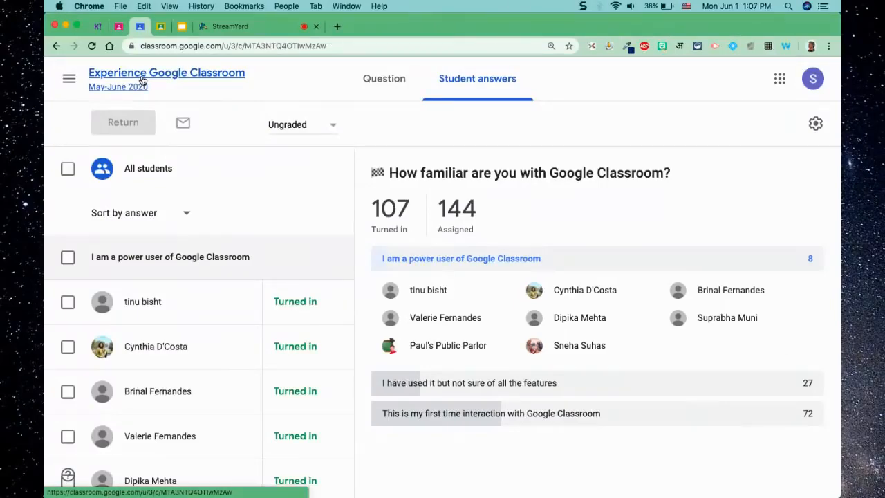
{"action": "left_click", "coordinate": [409, 79]}
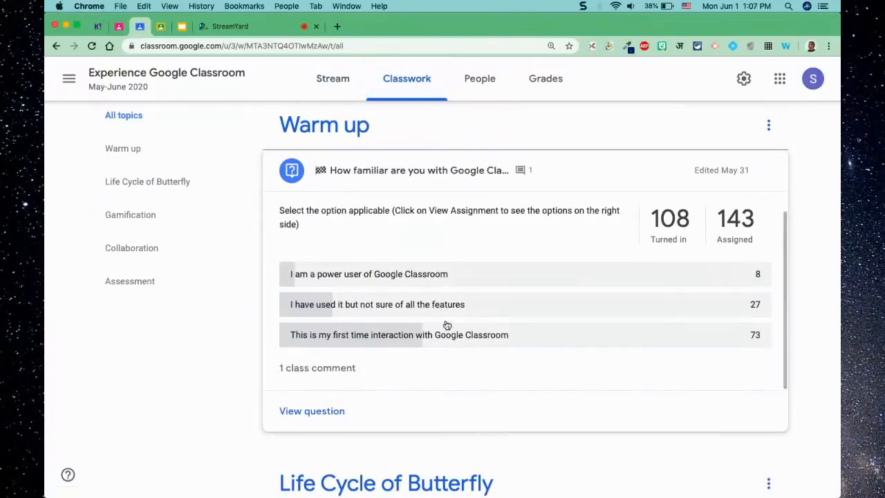
{"action": "scroll", "coordinate": [476, 405], "scroll_direction": "down", "scroll_amount": 2}
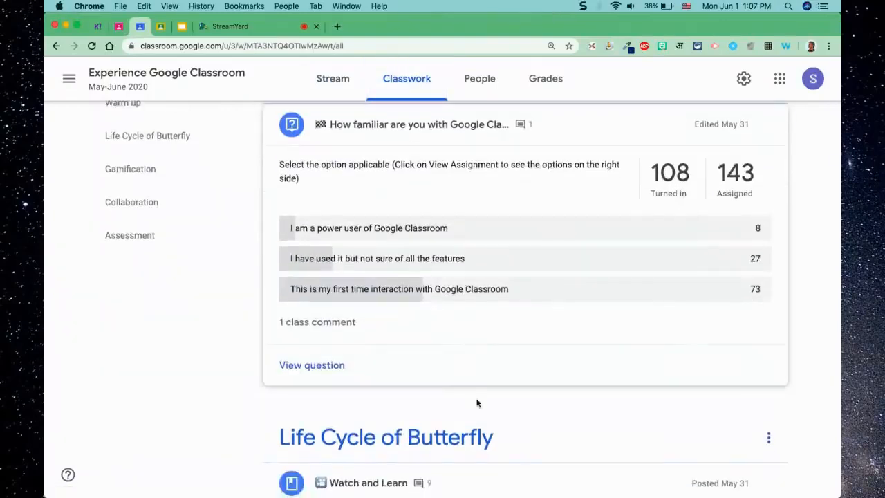
{"action": "scroll", "coordinate": [476, 403], "scroll_direction": "down", "scroll_amount": 5}
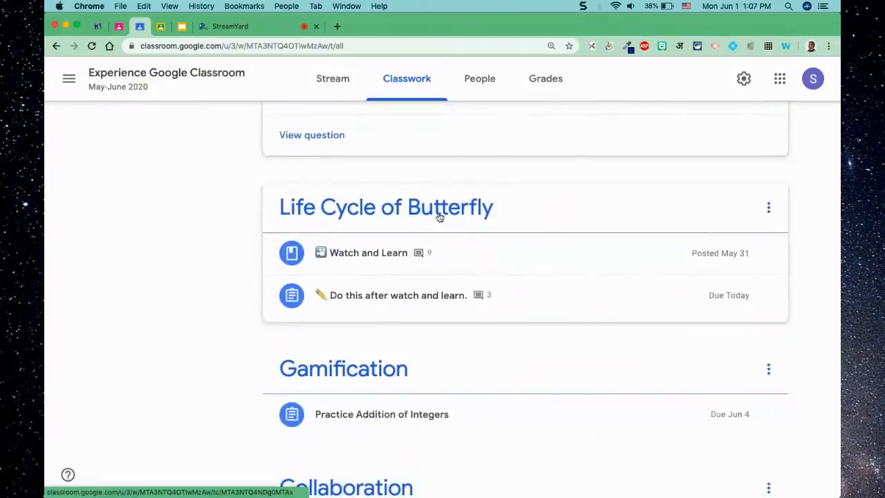
{"action": "scroll", "coordinate": [438, 215], "scroll_direction": "down", "scroll_amount": 2}
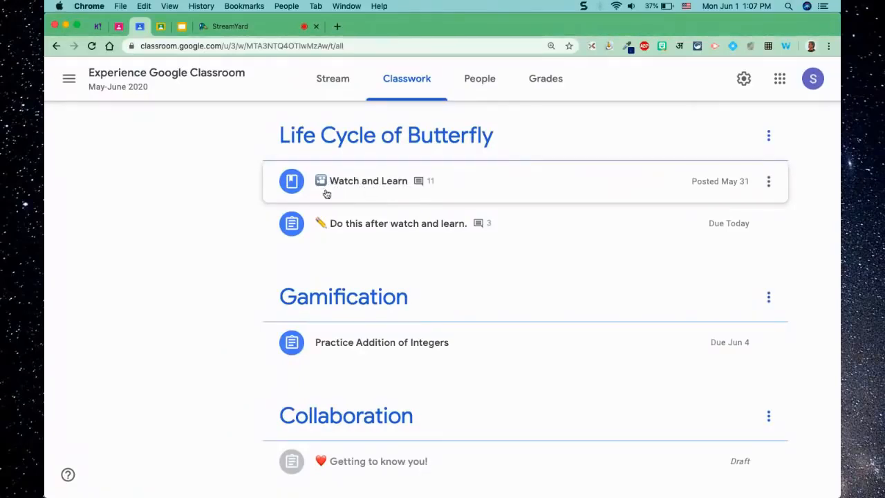
{"action": "scroll", "coordinate": [379, 189], "scroll_direction": "down", "scroll_amount": 3}
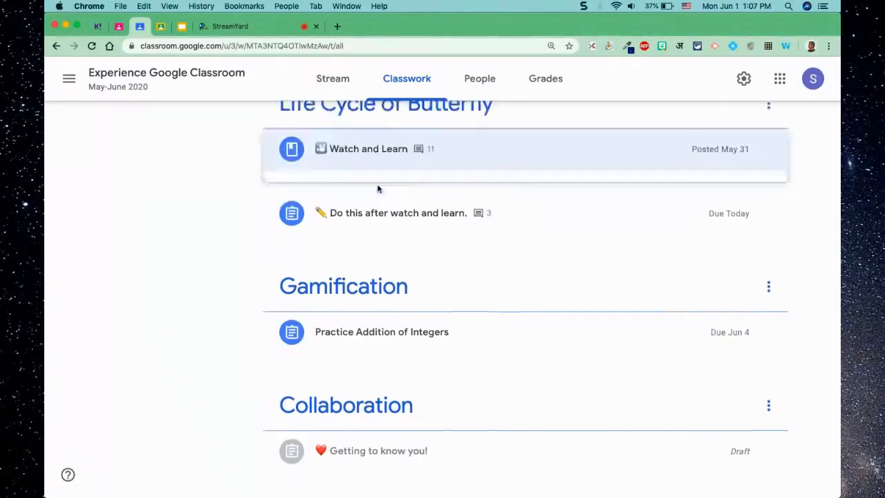
{"action": "scroll", "coordinate": [378, 190], "scroll_direction": "up", "scroll_amount": 6}
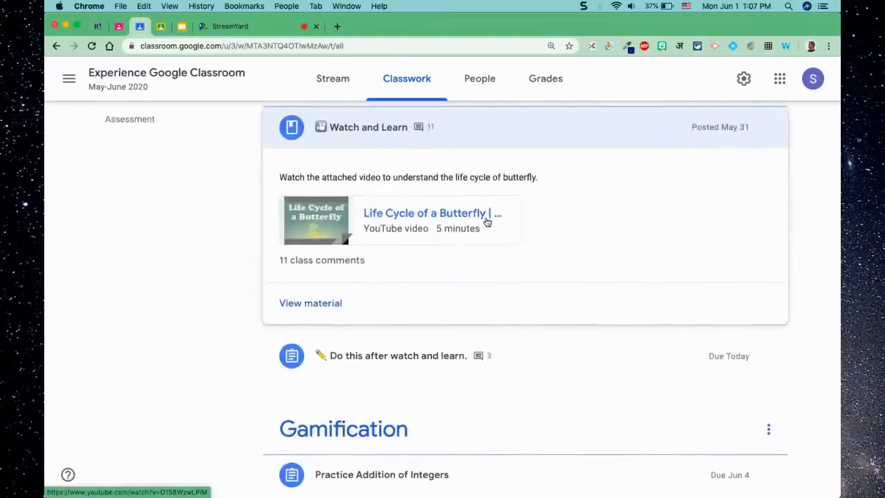
{"action": "scroll", "coordinate": [487, 221], "scroll_direction": "up", "scroll_amount": 1}
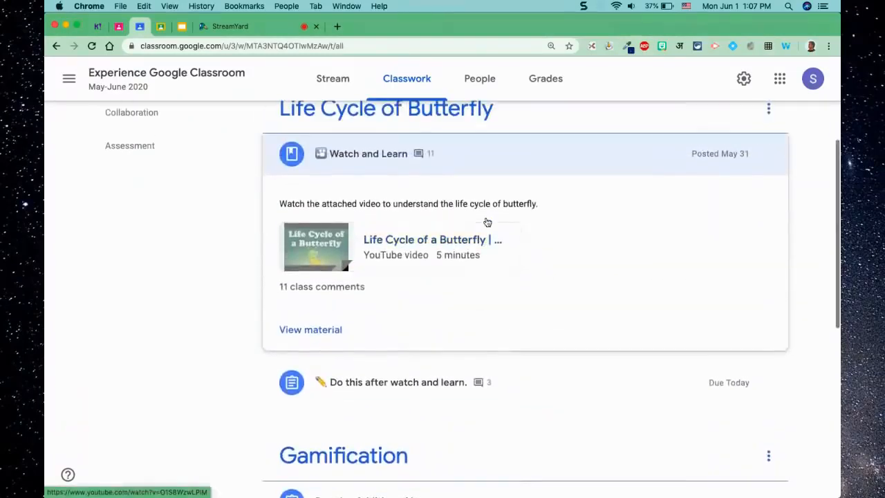
Read through the class comments on the Watch and Learn material and close them
{"action": "left_click", "coordinate": [322, 292]}
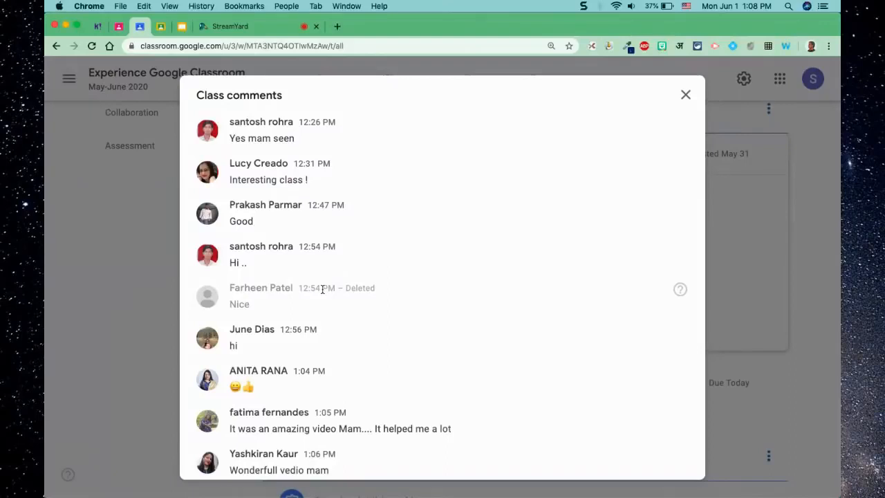
{"action": "scroll", "coordinate": [322, 289], "scroll_direction": "down", "scroll_amount": 5}
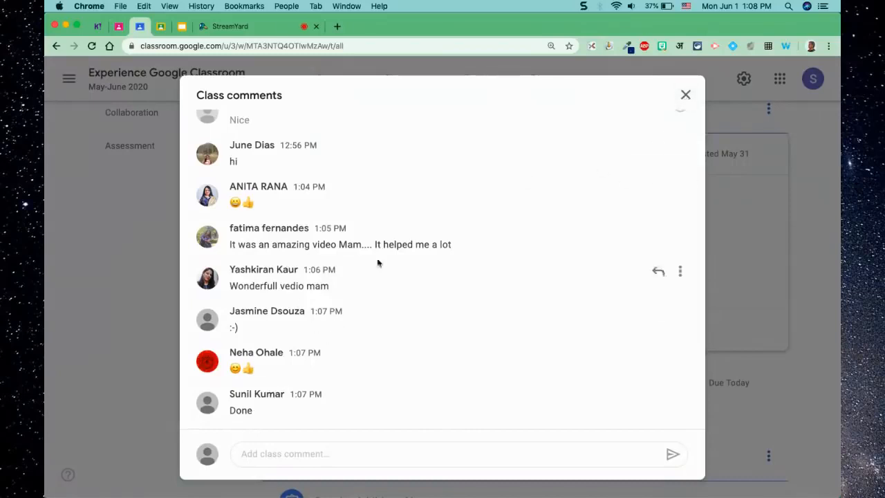
{"action": "left_click", "coordinate": [685, 94]}
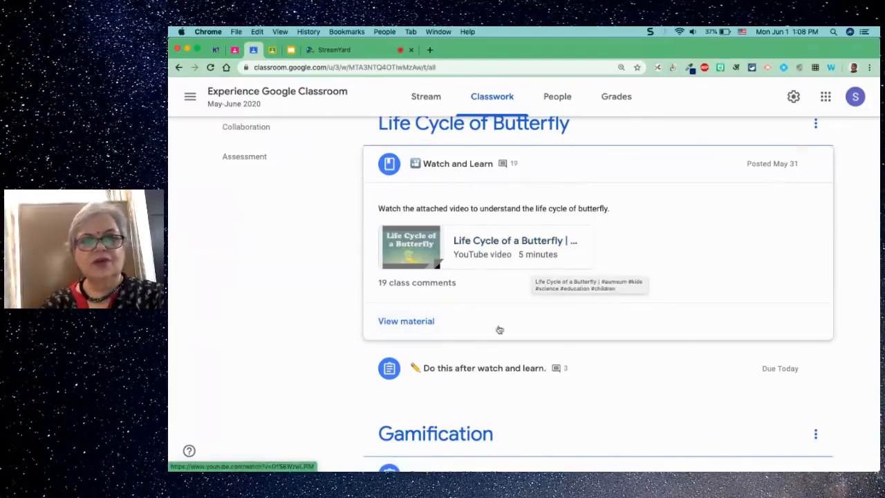
Expand the "Do this after watch and learn." assignment, review its instructions and Butterfly Life Cycle drawing attachment, and open the full assignment in a new tab
{"action": "scroll", "coordinate": [479, 352], "scroll_direction": "down", "scroll_amount": 3}
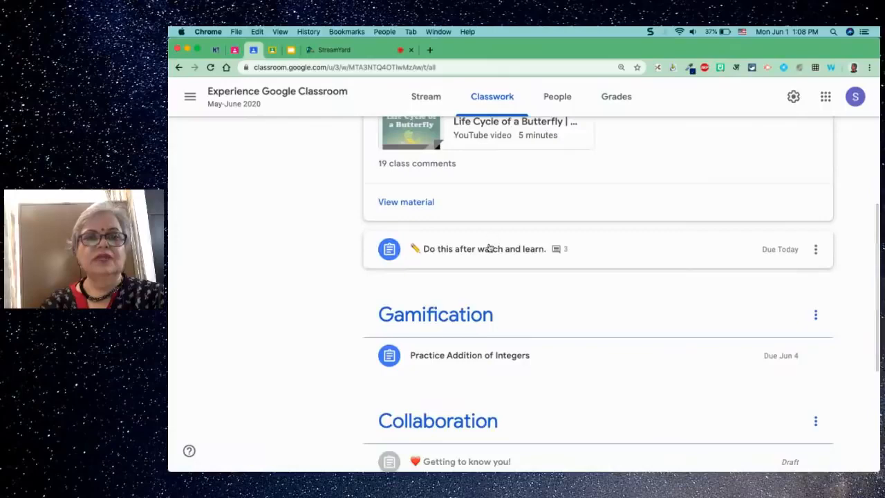
{"action": "left_click", "coordinate": [489, 243]}
{"action": "scroll", "coordinate": [489, 246], "scroll_direction": "down", "scroll_amount": 2}
{"action": "scroll", "coordinate": [489, 247], "scroll_direction": "up", "scroll_amount": 1}
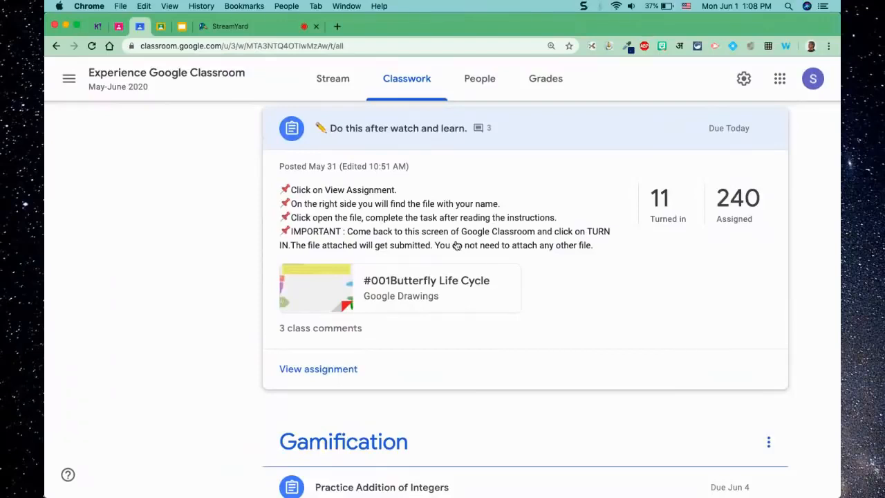
{"action": "left_click", "coordinate": [341, 374]}
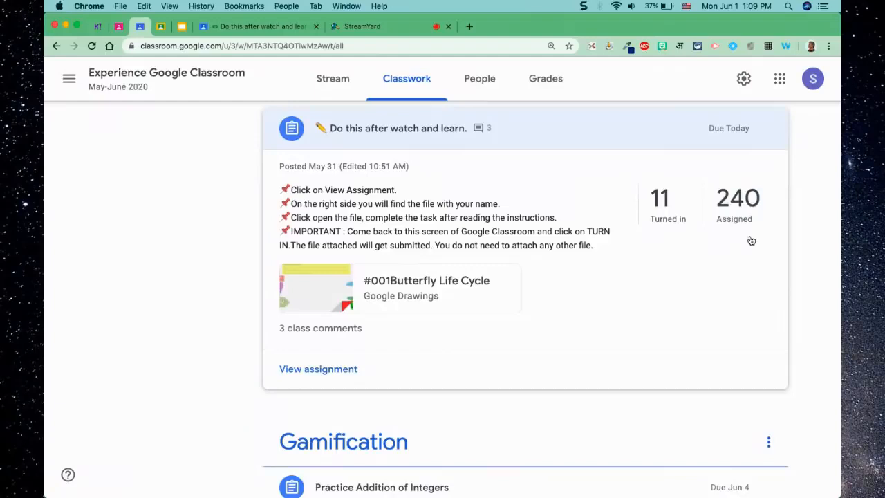
Switch to the opened "Do this after watch and learn." assignment, look through the students' submissions, and open one turned-in butterfly drawing
{"action": "left_click", "coordinate": [280, 29]}
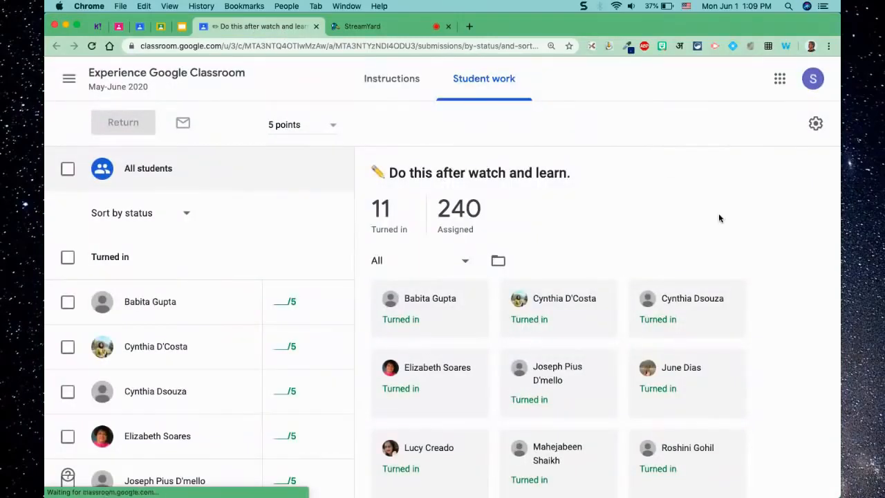
{"action": "scroll", "coordinate": [718, 215], "scroll_direction": "down", "scroll_amount": 1}
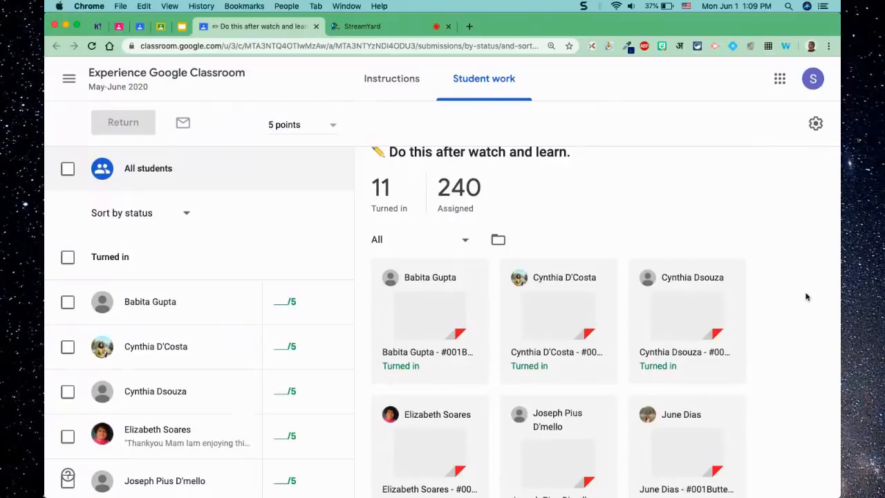
{"action": "scroll", "coordinate": [806, 296], "scroll_direction": "down", "scroll_amount": 1}
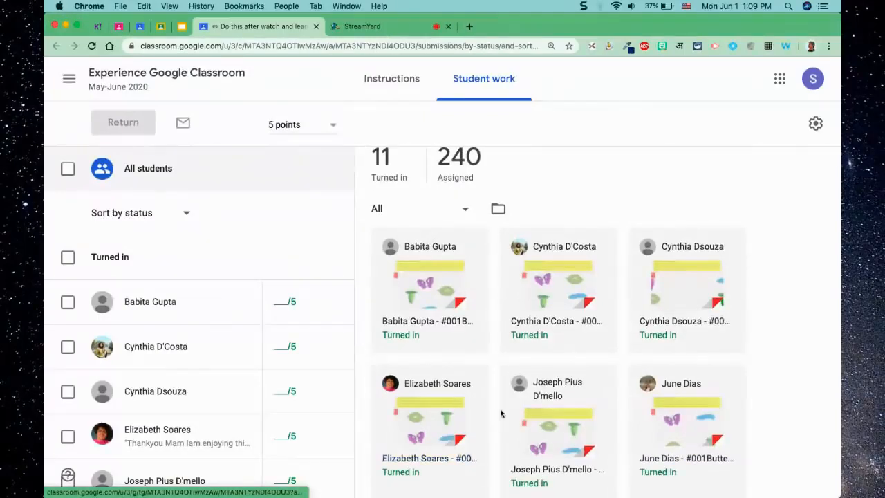
{"action": "scroll", "coordinate": [501, 413], "scroll_direction": "down", "scroll_amount": 1}
{"action": "scroll", "coordinate": [501, 413], "scroll_direction": "up", "scroll_amount": 3}
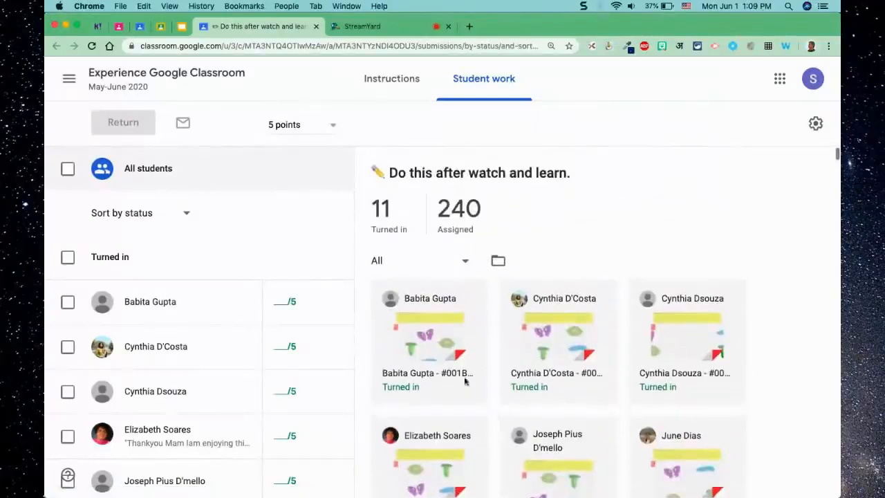
{"action": "left_click", "coordinate": [429, 353]}
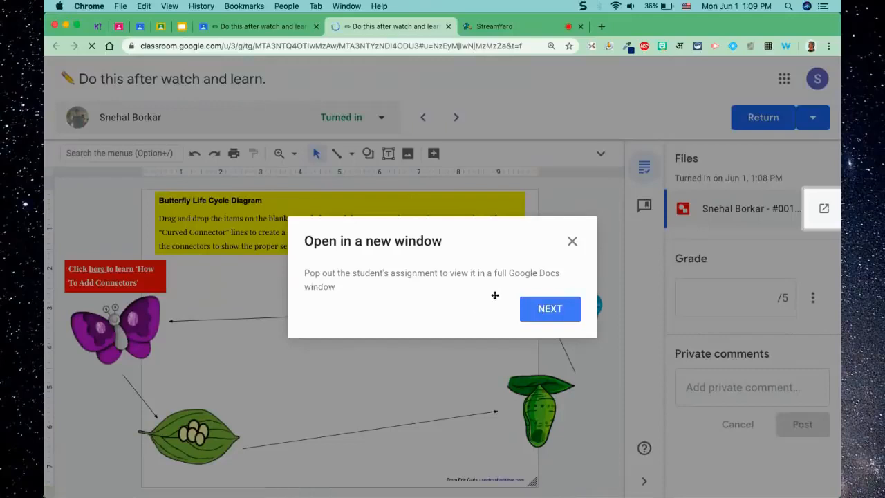
Go through the grading view's introductory tips on the comment bank, overall grade and returning work, view the return options, and dismiss the tips
{"action": "left_click", "coordinate": [548, 309]}
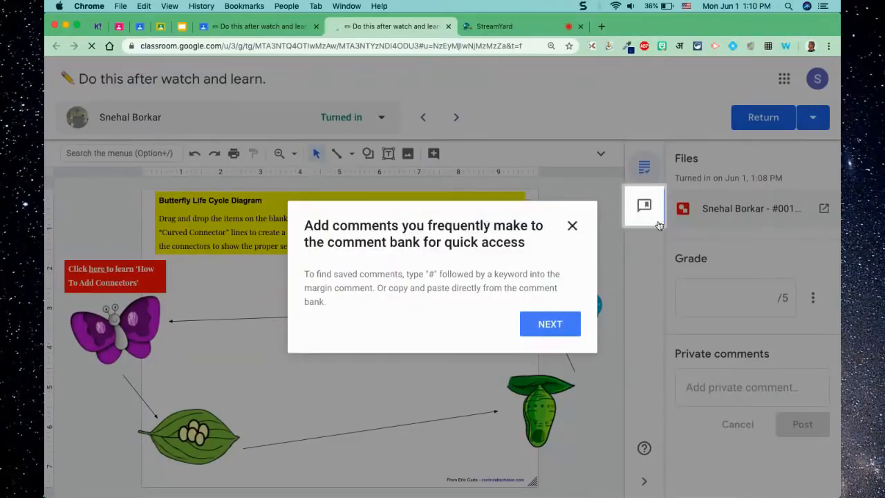
{"action": "left_click", "coordinate": [546, 324]}
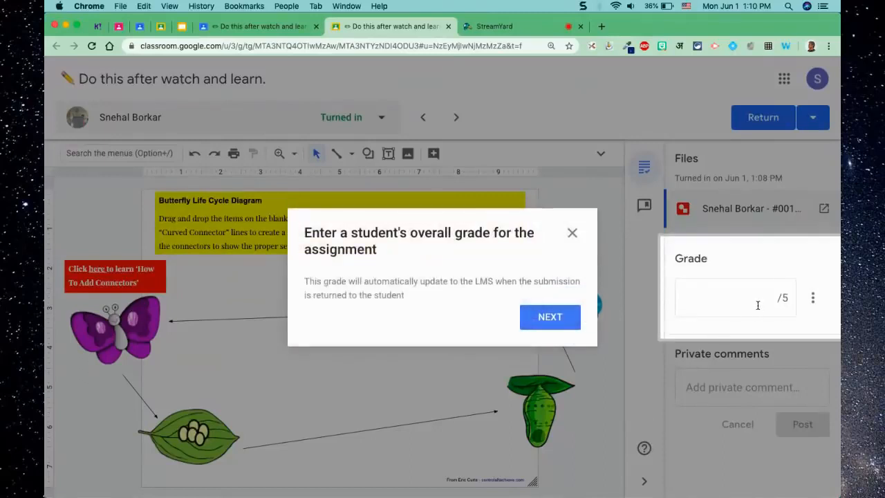
{"action": "left_click", "coordinate": [550, 319]}
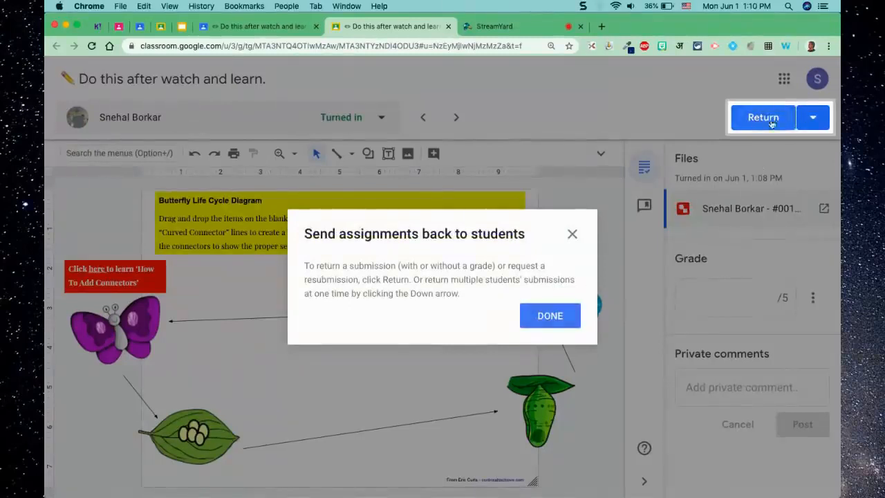
{"action": "left_click", "coordinate": [813, 119]}
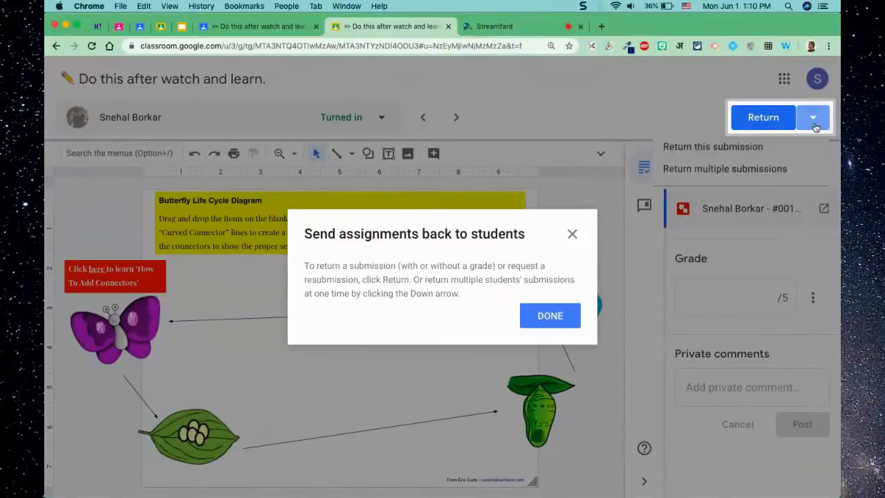
{"action": "left_click", "coordinate": [543, 317]}
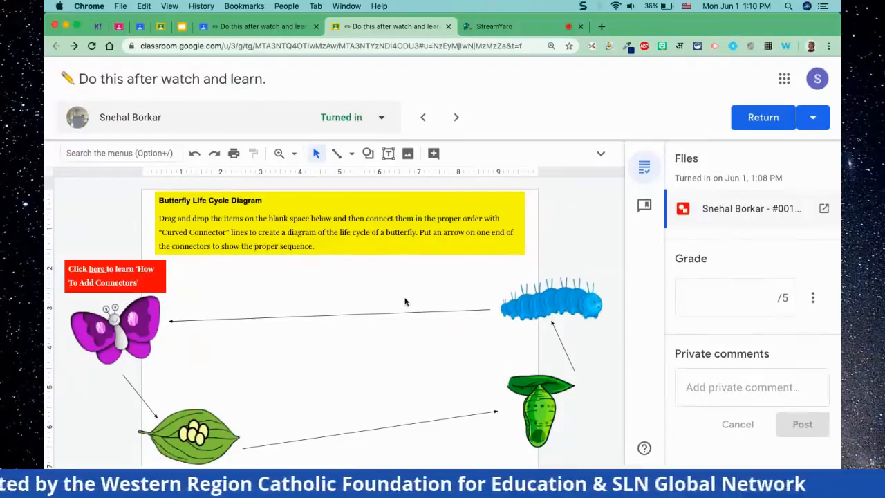
Grade the open butterfly drawing 5 out of 5, and select the caterpillar image in the diagram
{"action": "key", "text": "super+plus"}
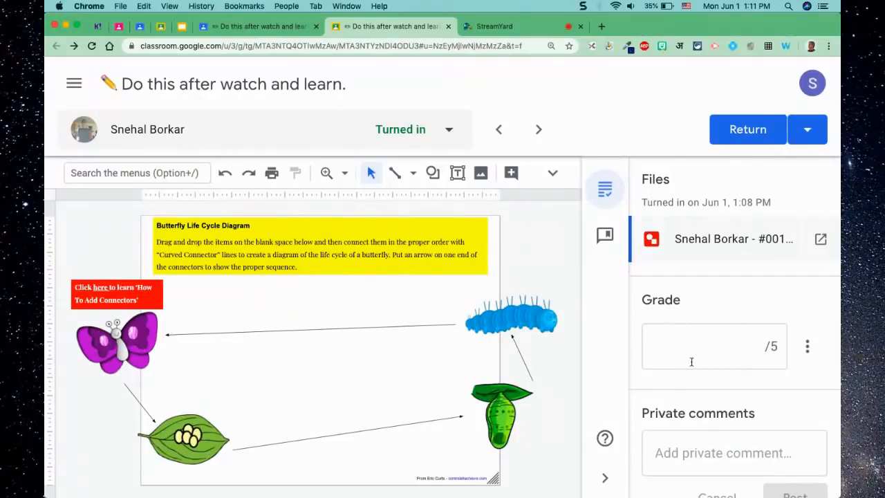
{"action": "left_click", "coordinate": [757, 347]}
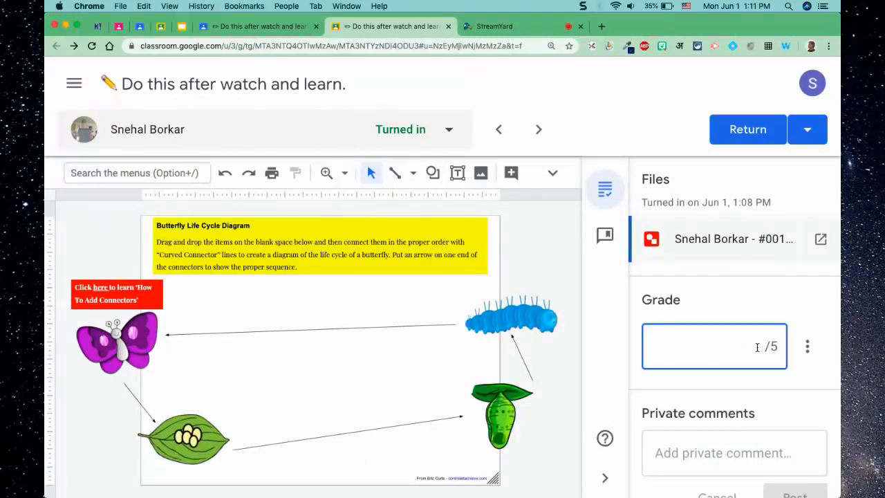
{"action": "type", "text": "5"}
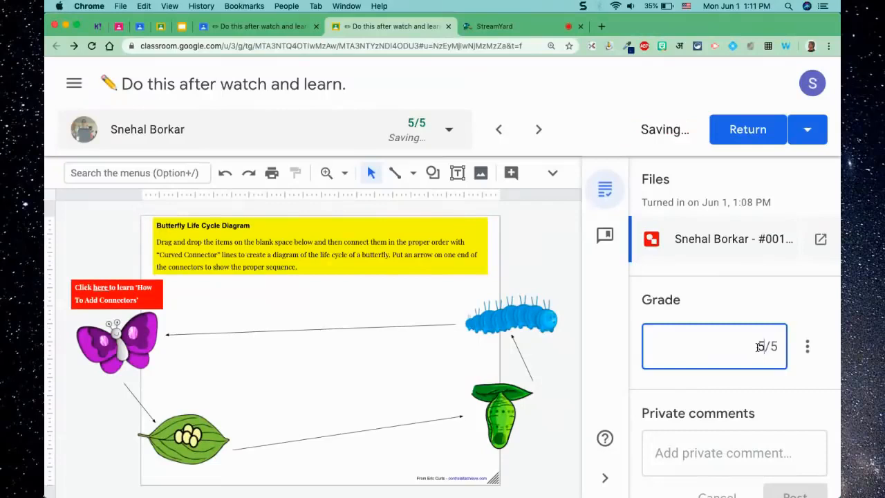
{"action": "left_click", "coordinate": [521, 351]}
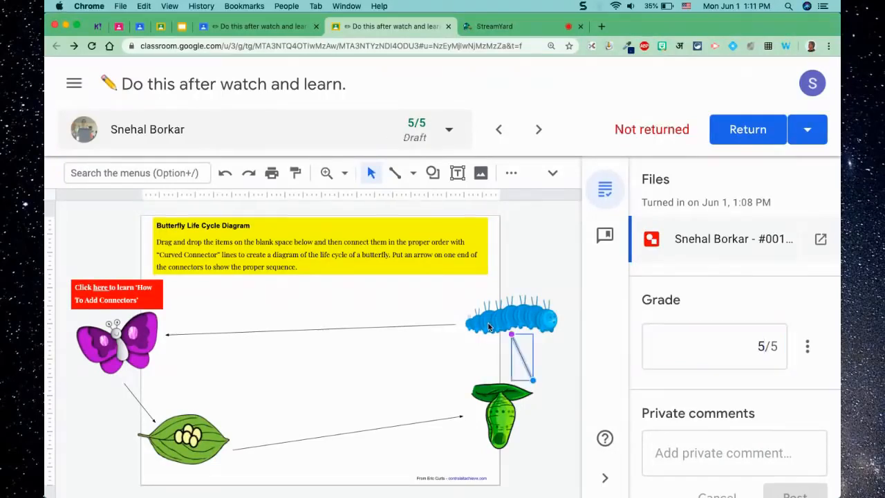
{"action": "left_click", "coordinate": [488, 326]}
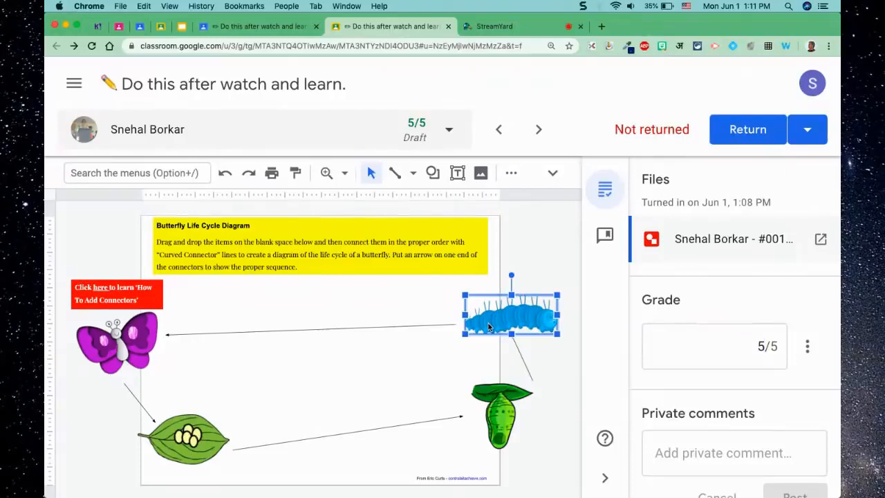
Post the private comment "Well done!" on the graded submission
{"action": "left_click", "coordinate": [662, 449]}
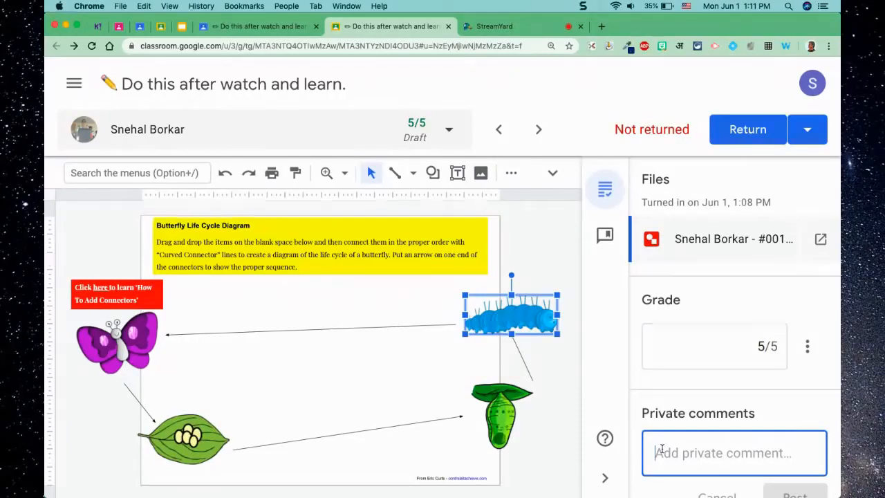
{"action": "type", "text": "We"}
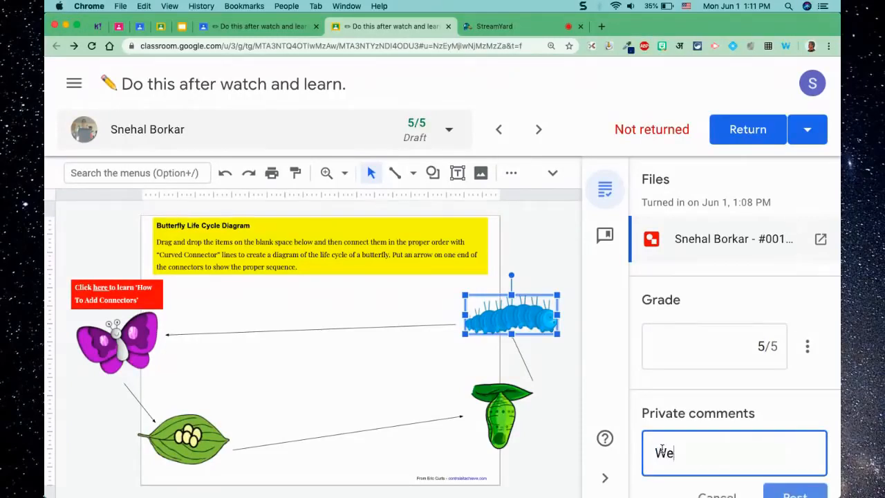
{"action": "type", "text": "ll"}
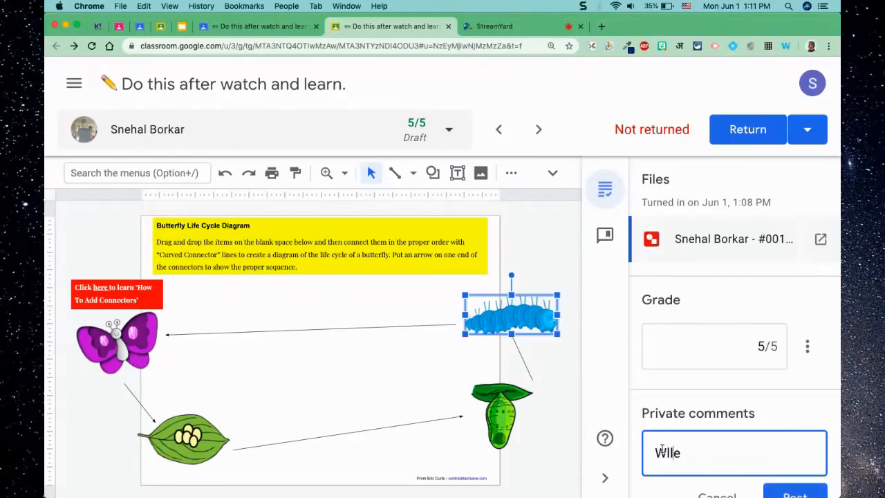
{"action": "key", "text": "BackSpace"}
{"action": "key", "text": "BackSpace"}
{"action": "type", "text": "ll done!"}
{"action": "scroll", "coordinate": [707, 472], "scroll_direction": "down", "scroll_amount": 1}
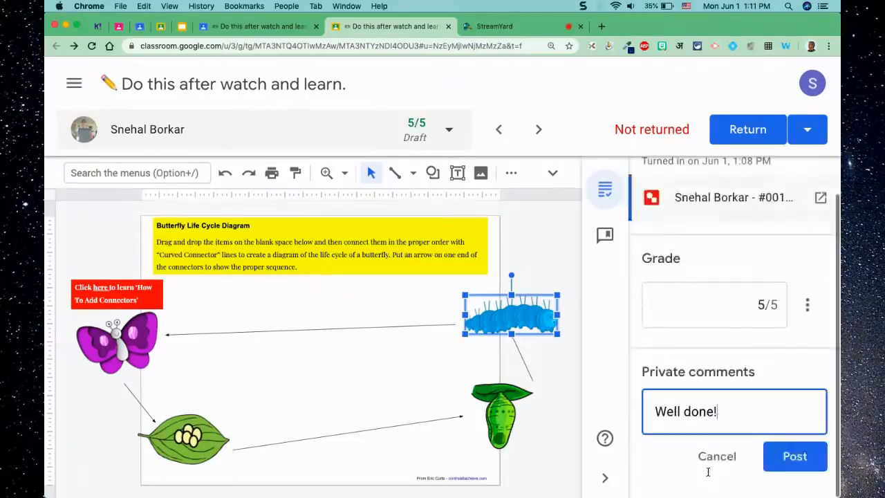
{"action": "left_click", "coordinate": [794, 460]}
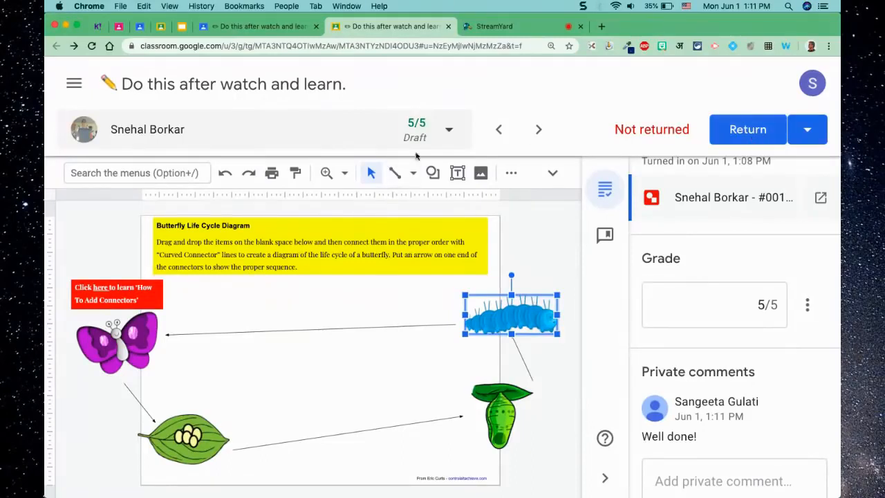
Sort the student list by status and open the next student's turned-in submission
{"action": "left_click", "coordinate": [448, 134]}
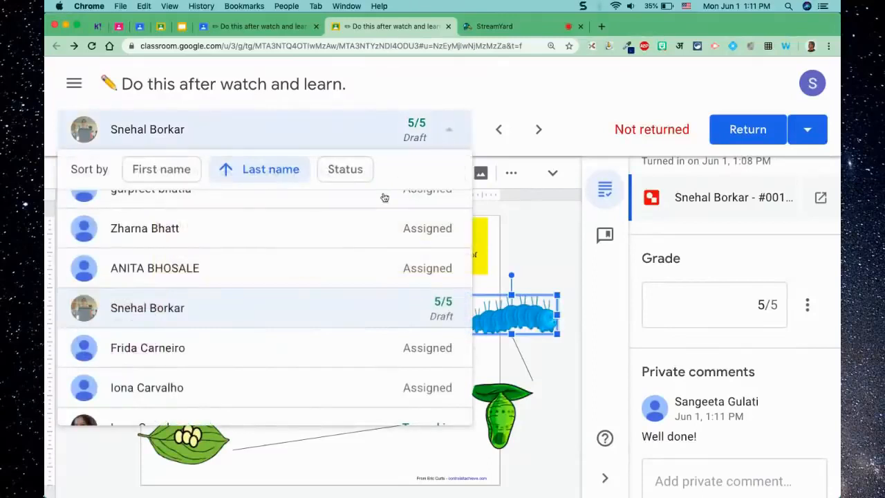
{"action": "scroll", "coordinate": [340, 254], "scroll_direction": "up", "scroll_amount": 7}
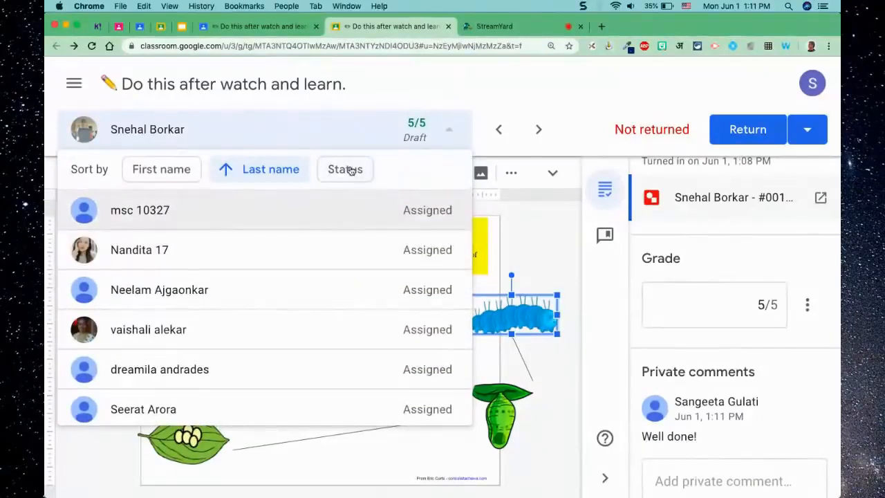
{"action": "left_click", "coordinate": [350, 170]}
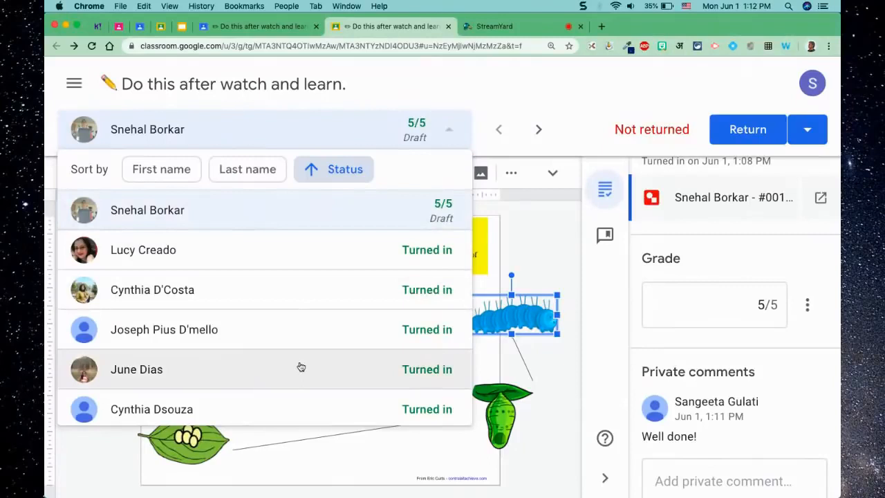
{"action": "left_click", "coordinate": [349, 255]}
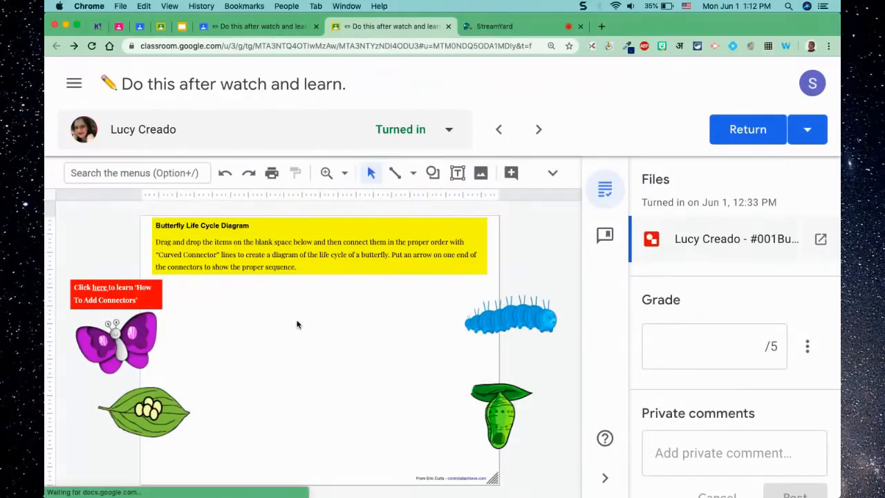
Grade this submission 5 out of 5 and post the private comment "Try using arrows to join the images."
{"action": "left_click", "coordinate": [763, 345]}
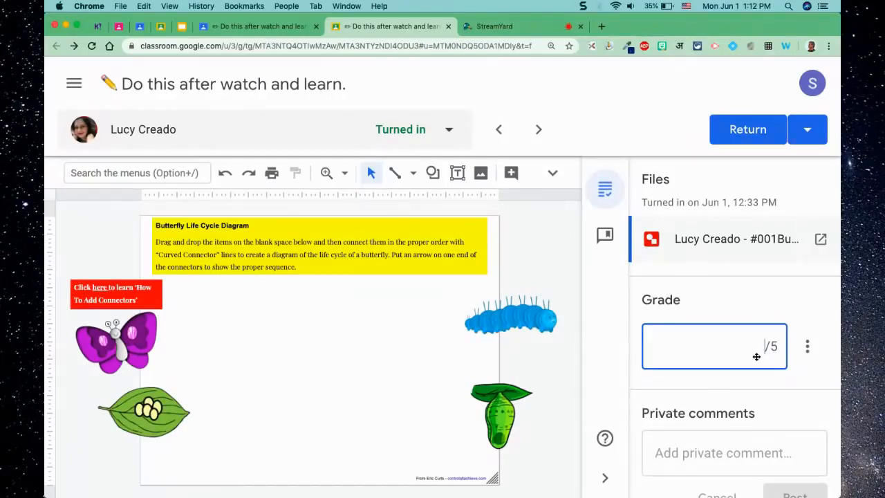
{"action": "type", "text": "5"}
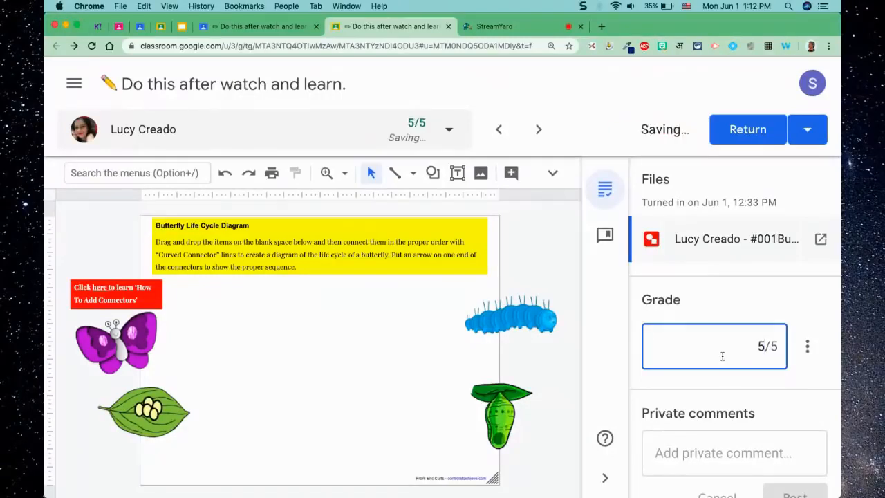
{"action": "left_click", "coordinate": [677, 456]}
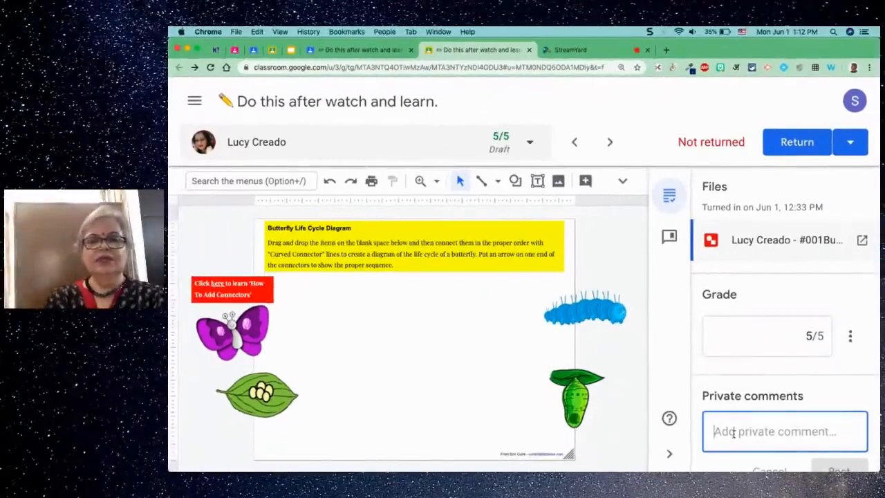
{"action": "type", "text": "Try using arrows"}
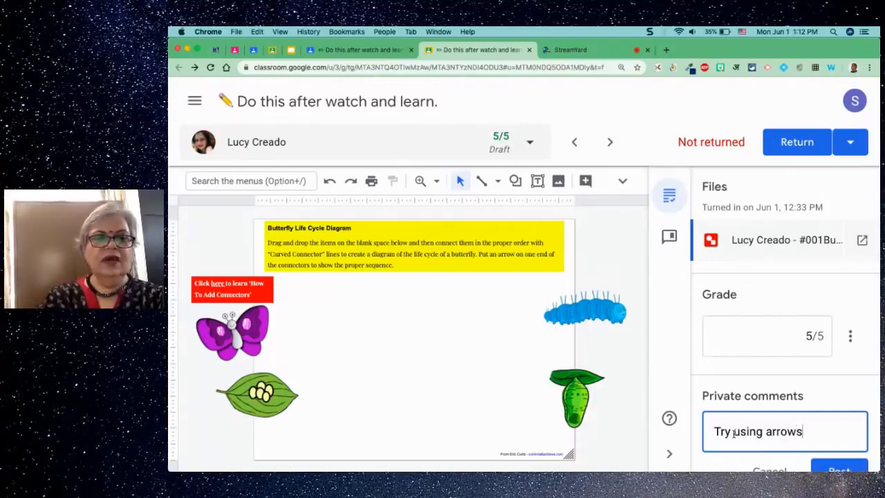
{"action": "type", "text": " to join "}
{"action": "type", "text": "the images"}
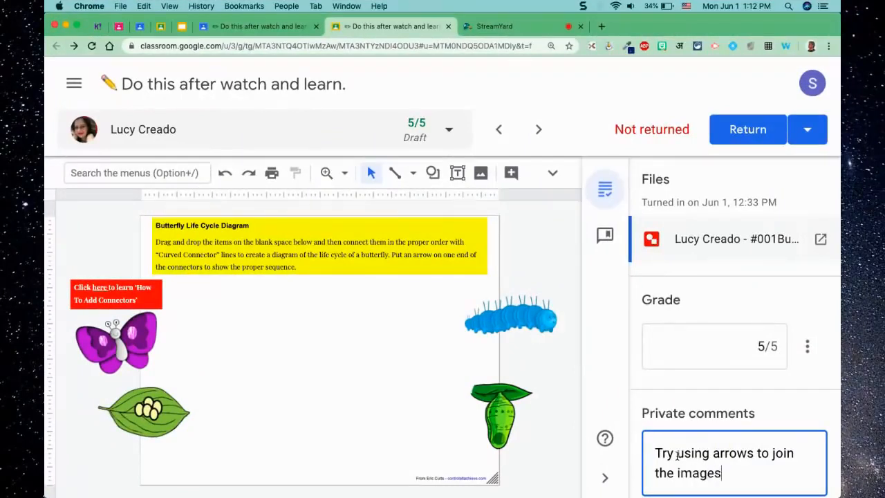
{"action": "type", "text": "."}
{"action": "scroll", "coordinate": [744, 457], "scroll_direction": "down", "scroll_amount": 2}
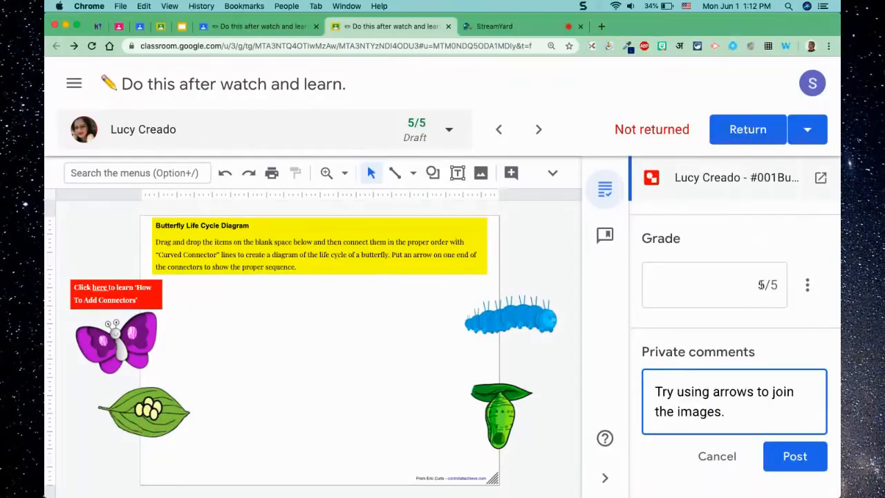
{"action": "left_click", "coordinate": [794, 455]}
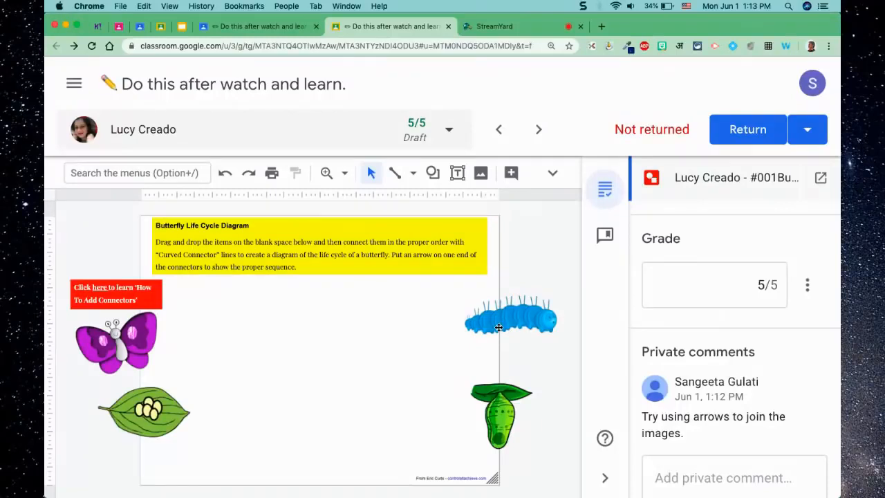
Add the comment "Connect the images" to the caterpillar image in the student's butterfly life cycle drawing
{"action": "left_click", "coordinate": [498, 327]}
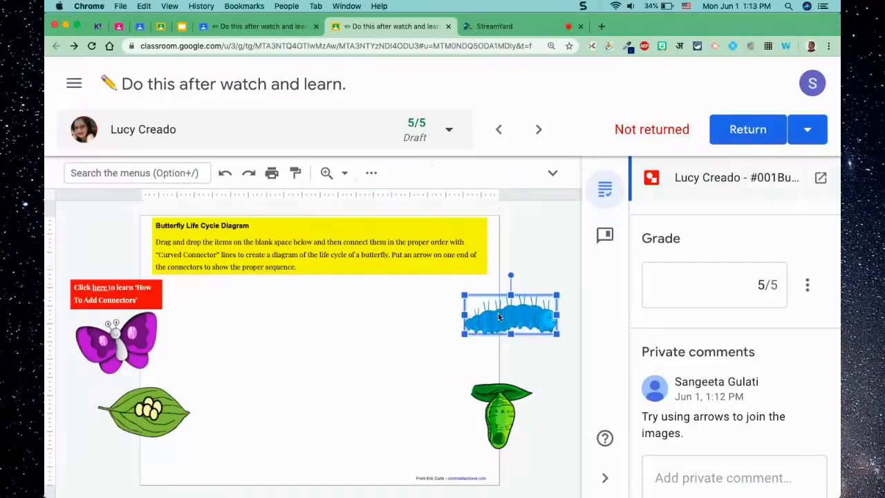
{"action": "left_click", "coordinate": [372, 175]}
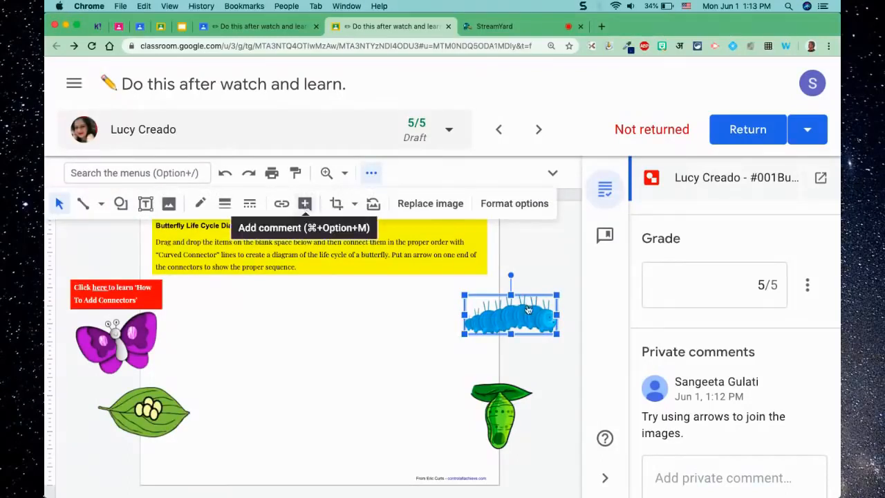
{"action": "left_click", "coordinate": [306, 206]}
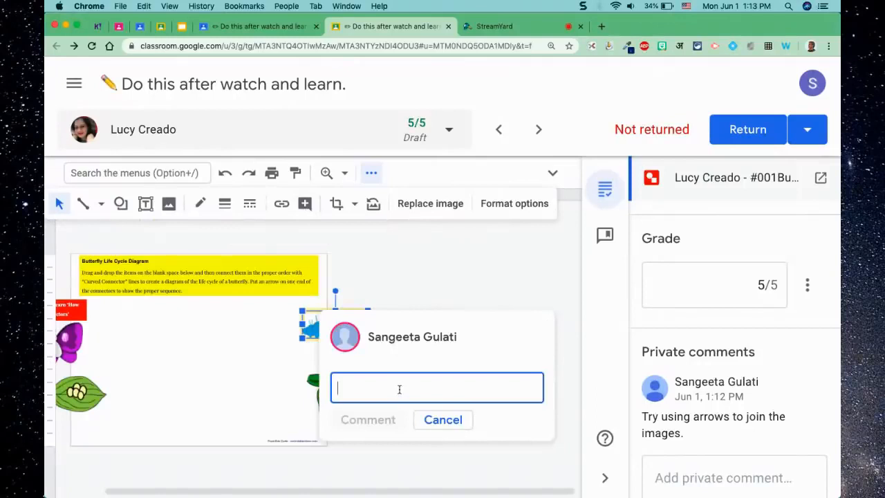
{"action": "type", "text": "Connect the images"}
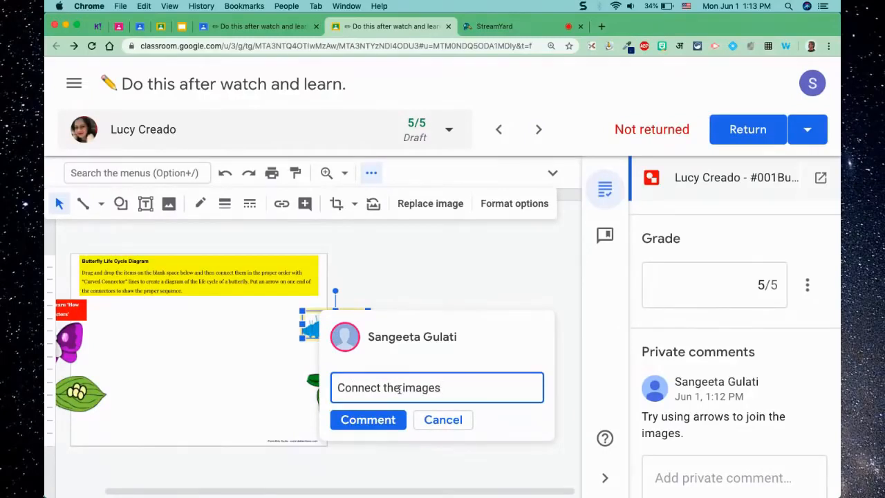
{"action": "left_click", "coordinate": [377, 421]}
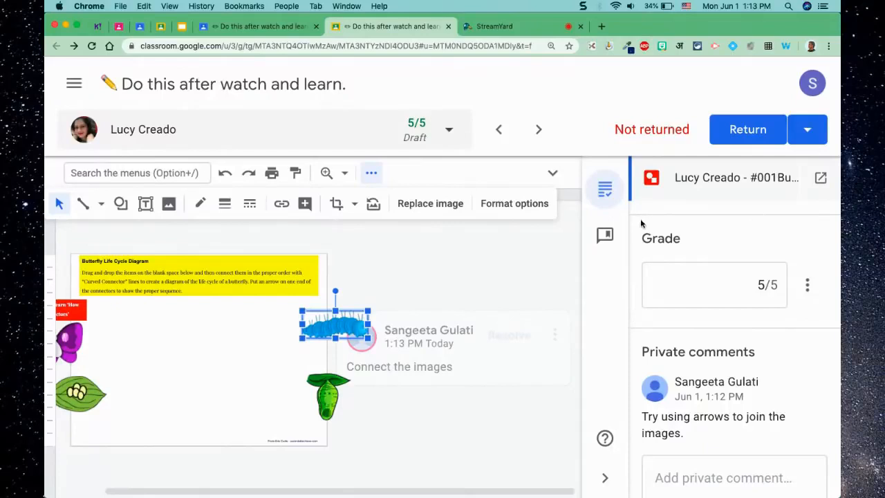
Return the two submissions graded 5/5 to their students together, using the option to return multiple submissions
{"action": "left_click", "coordinate": [806, 130]}
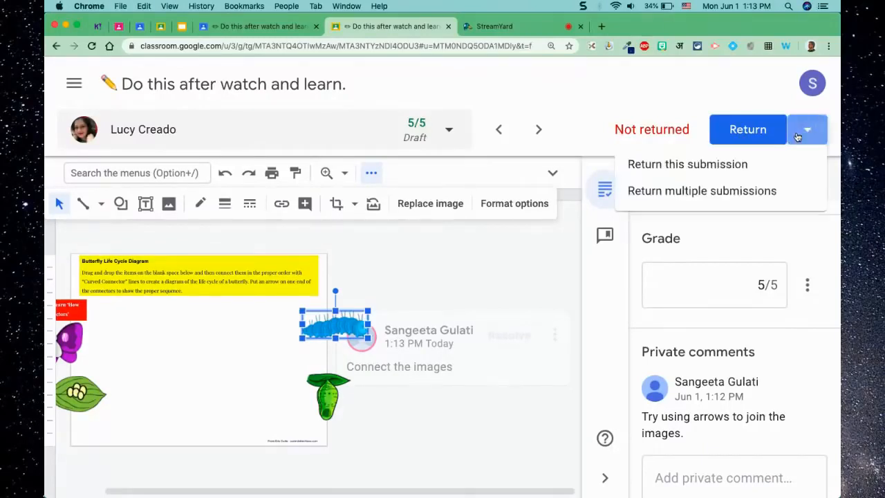
{"action": "left_click", "coordinate": [670, 191]}
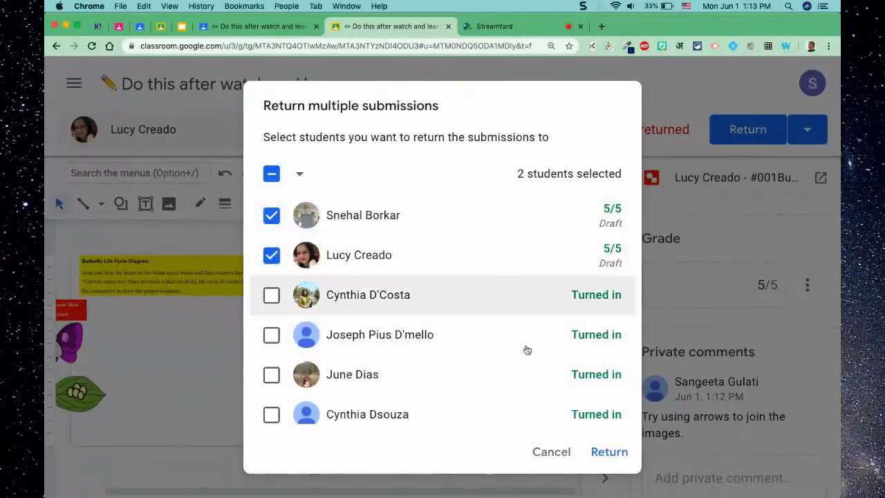
{"action": "scroll", "coordinate": [513, 379], "scroll_direction": "down", "scroll_amount": 5}
{"action": "scroll", "coordinate": [515, 379], "scroll_direction": "up", "scroll_amount": 1}
{"action": "scroll", "coordinate": [515, 379], "scroll_direction": "up", "scroll_amount": 3}
{"action": "scroll", "coordinate": [514, 379], "scroll_direction": "down", "scroll_amount": 5}
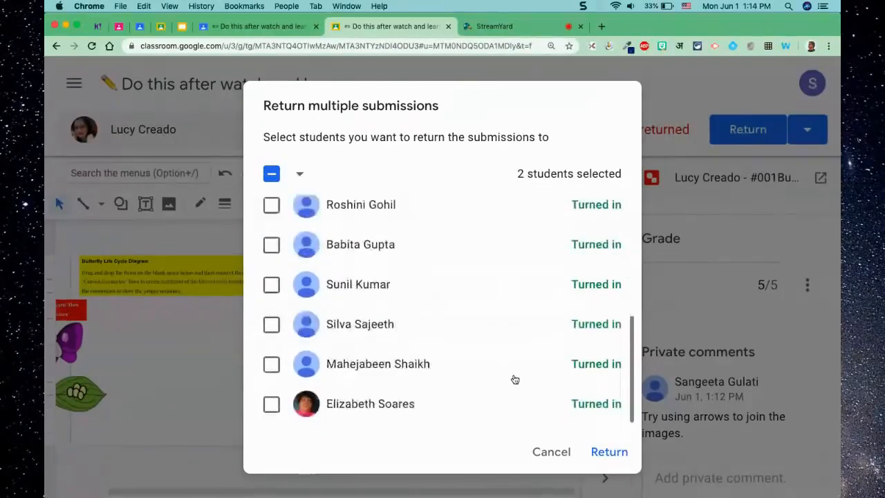
{"action": "scroll", "coordinate": [514, 379], "scroll_direction": "up", "scroll_amount": 4}
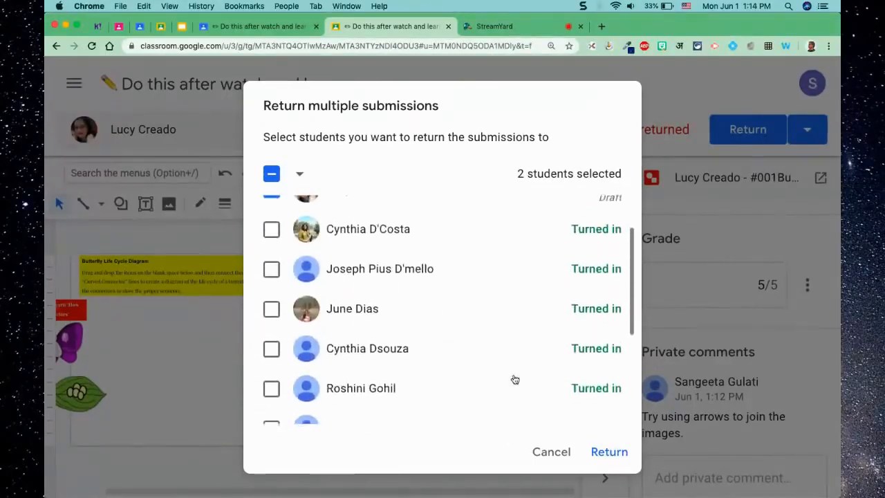
{"action": "left_click", "coordinate": [610, 452]}
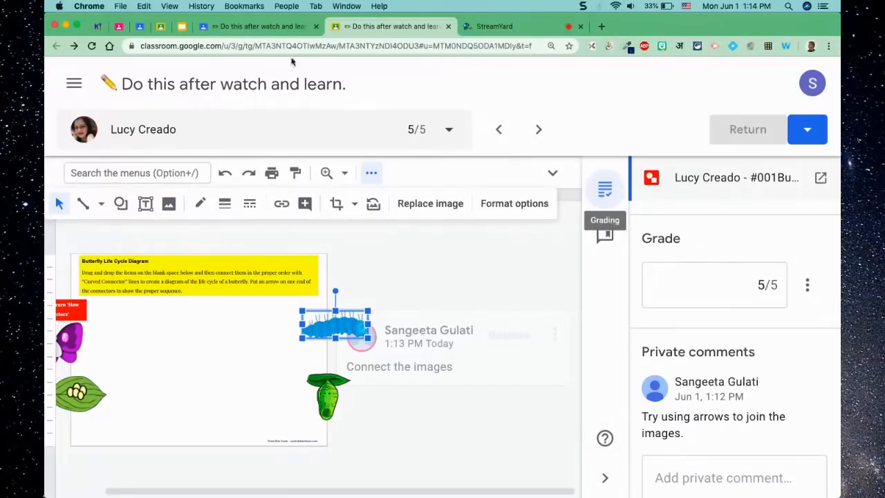
Review the student work for "Do this after watch and learn.", showing the turned-in submissions and then the graded ones
{"action": "left_click", "coordinate": [250, 28]}
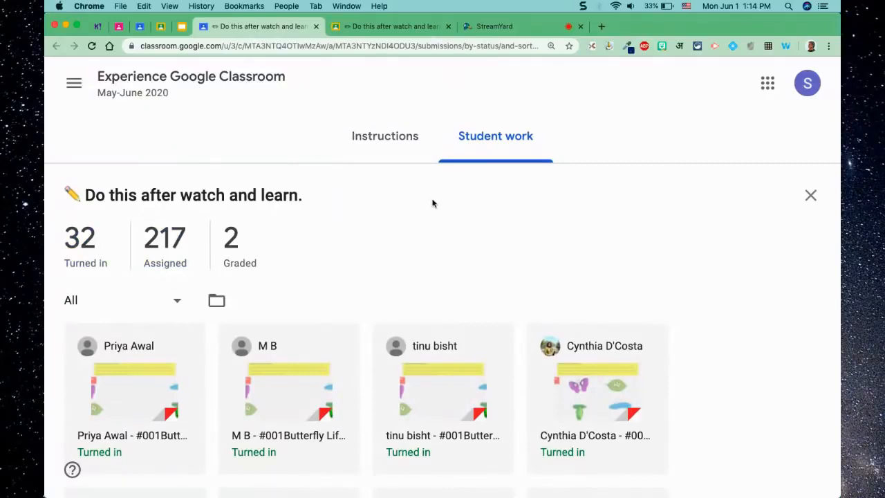
{"action": "key", "text": "super+minus"}
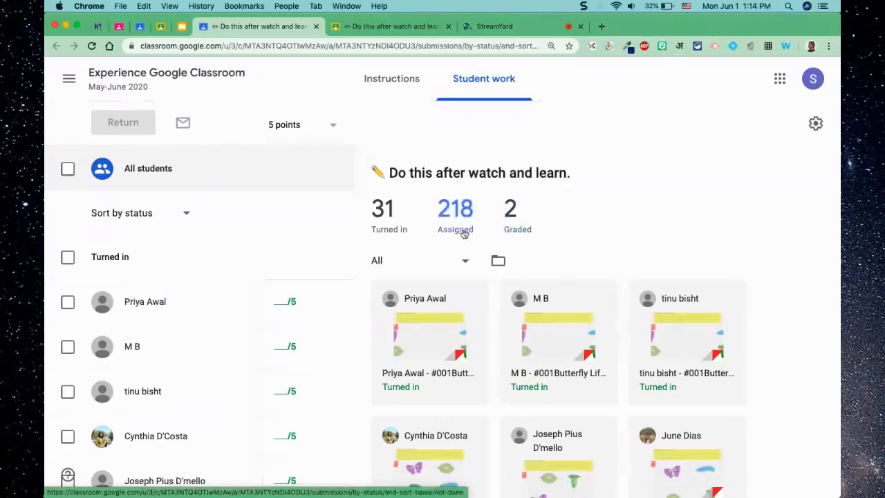
{"action": "left_click", "coordinate": [386, 221]}
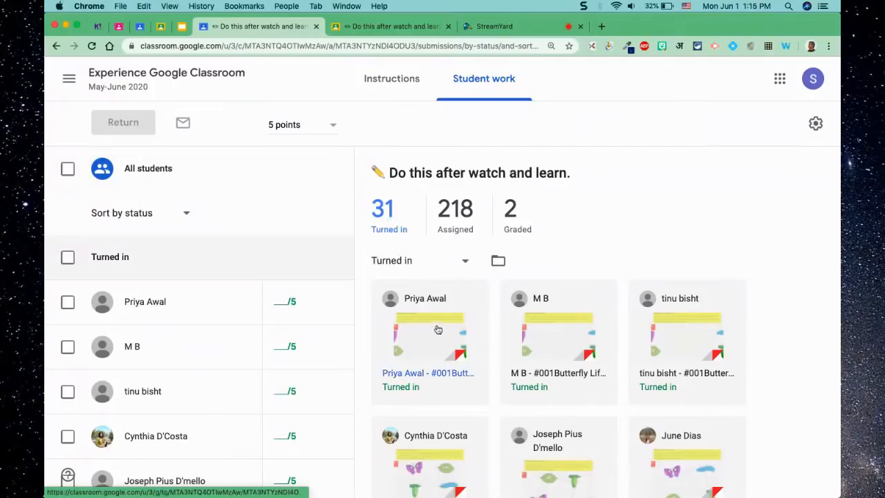
{"action": "scroll", "coordinate": [439, 333], "scroll_direction": "down", "scroll_amount": 1}
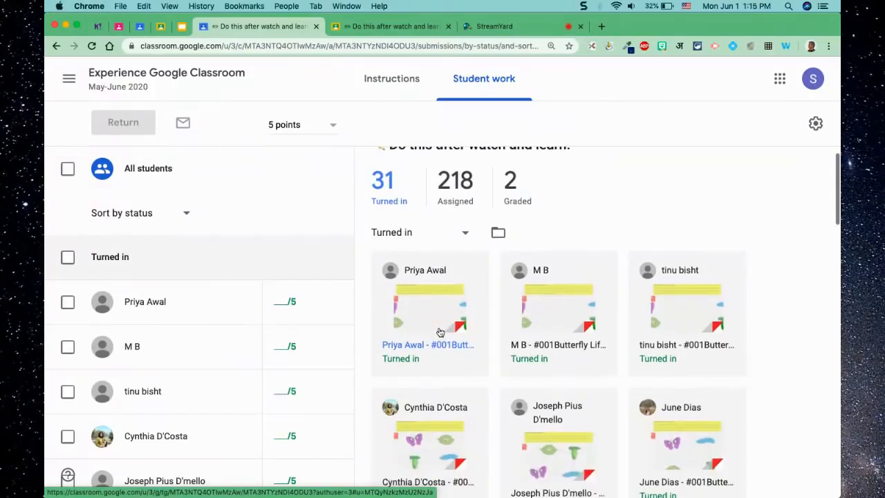
{"action": "scroll", "coordinate": [469, 188], "scroll_direction": "up", "scroll_amount": 1}
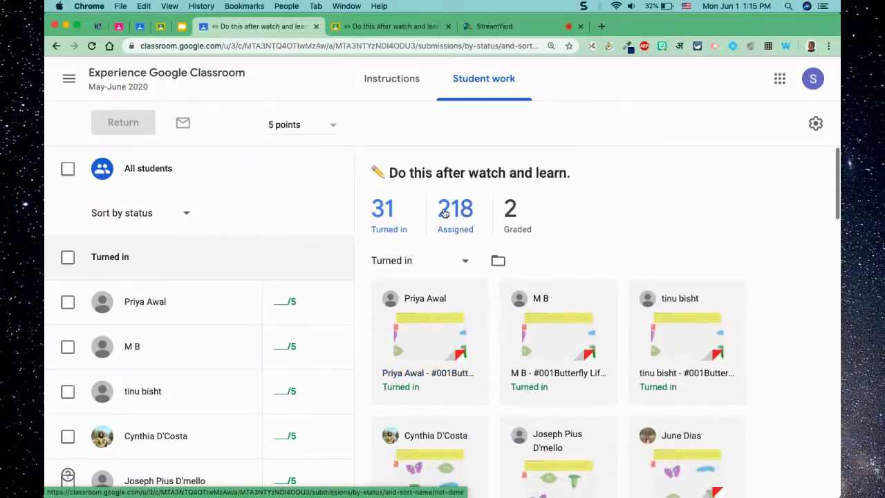
{"action": "left_click", "coordinate": [515, 212]}
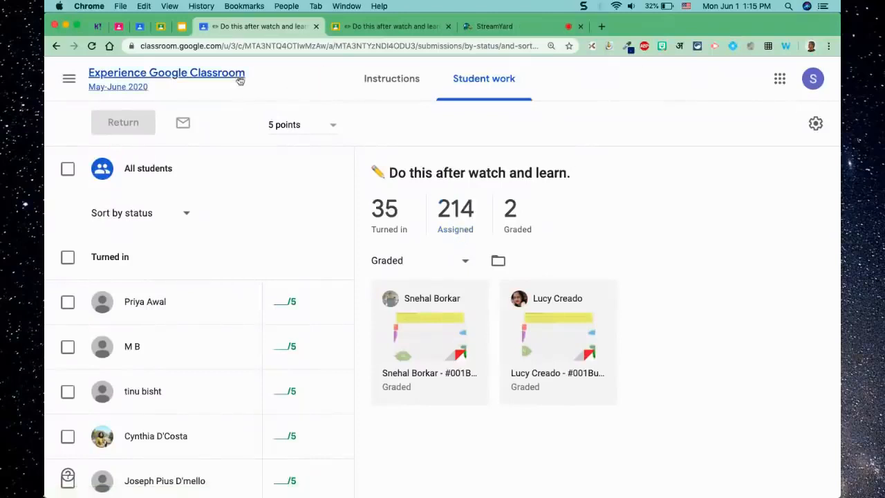
Go to the Experience Google Classroom classwork and expand the draft "Getting to know you!" under Collaboration
{"action": "left_click", "coordinate": [167, 72]}
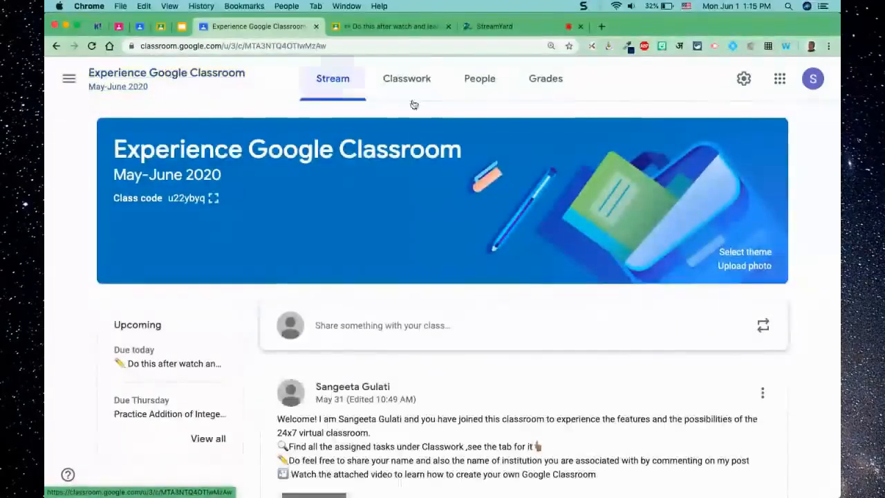
{"action": "left_click", "coordinate": [421, 88]}
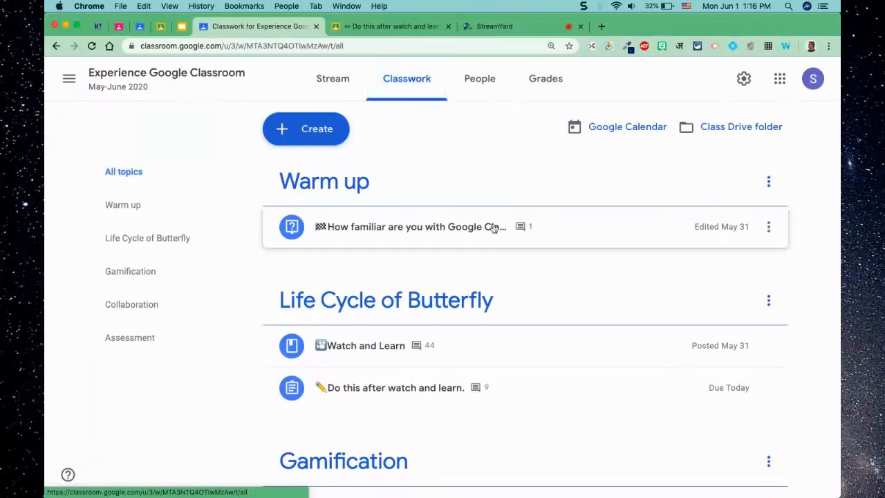
{"action": "scroll", "coordinate": [497, 237], "scroll_direction": "down", "scroll_amount": 5}
{"action": "scroll", "coordinate": [498, 237], "scroll_direction": "up", "scroll_amount": 1}
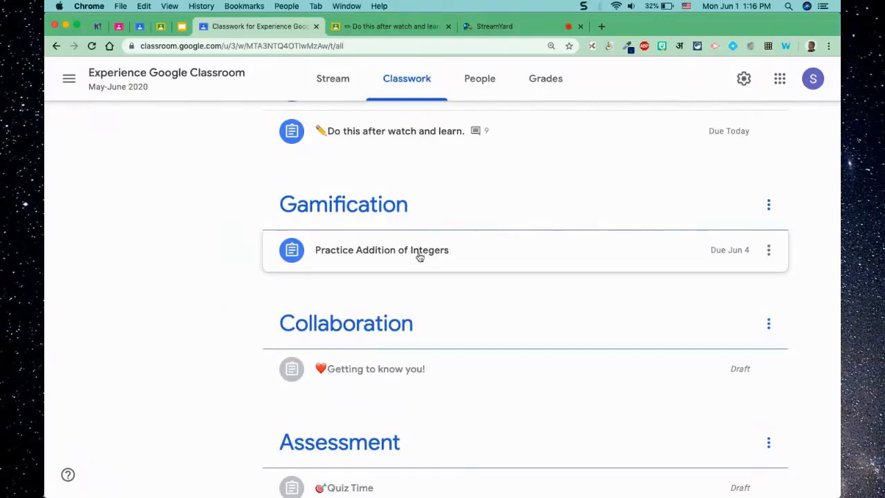
{"action": "left_click", "coordinate": [417, 373]}
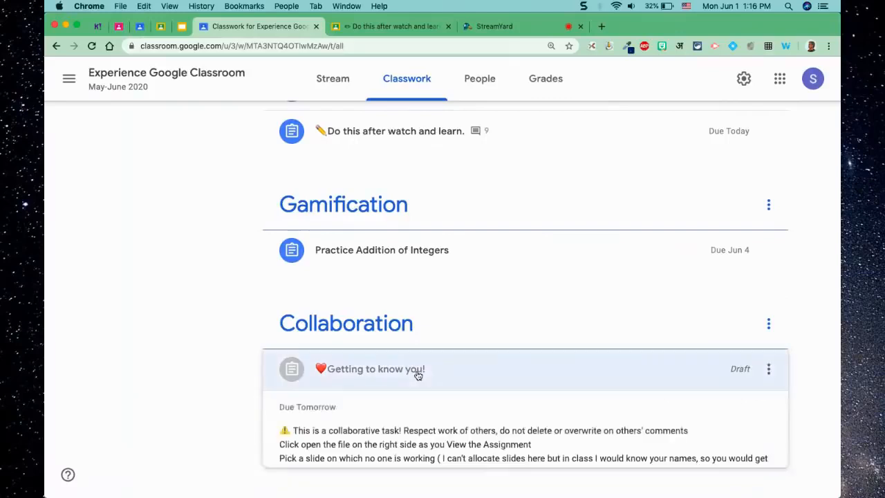
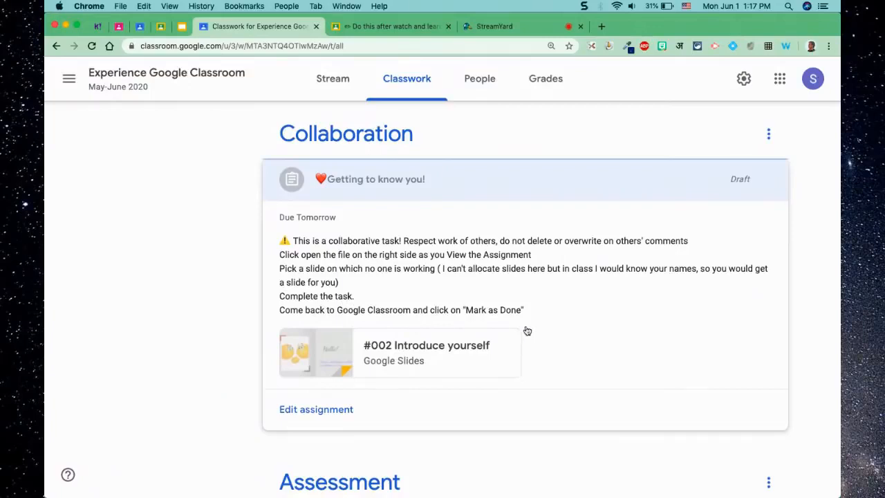
Set the "#002 Introduce yourself" slides in this draft to "Students can edit file" and assign it to all students
{"action": "left_click", "coordinate": [325, 409]}
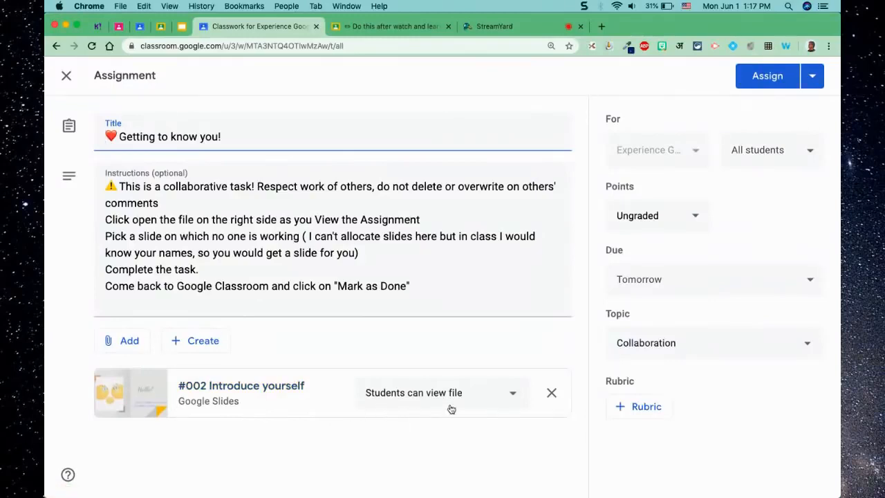
{"action": "left_click", "coordinate": [513, 397]}
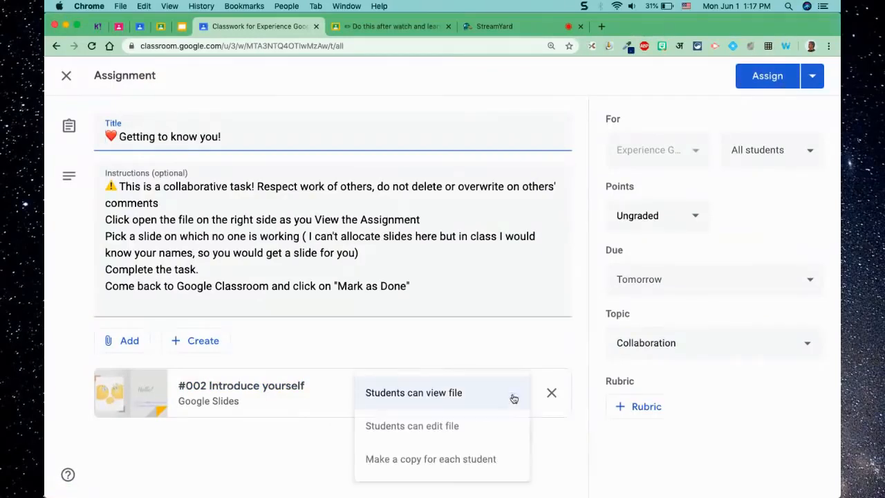
{"action": "left_click", "coordinate": [425, 426]}
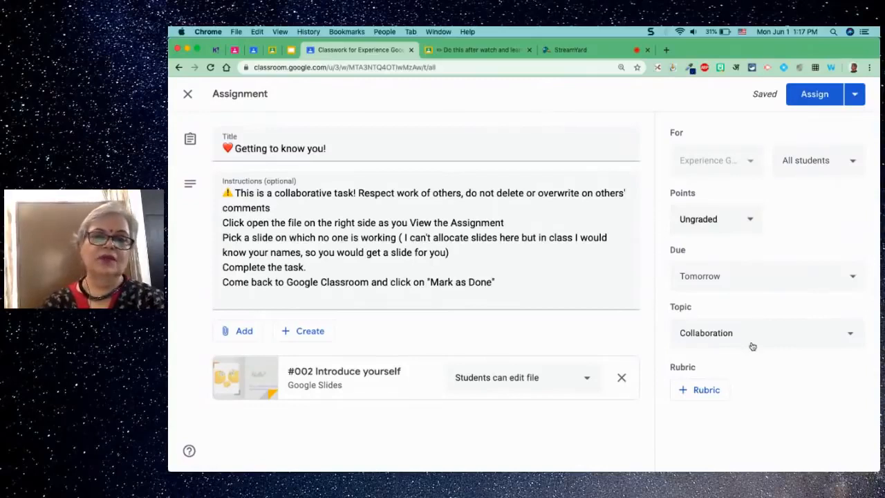
{"action": "left_click", "coordinate": [815, 100]}
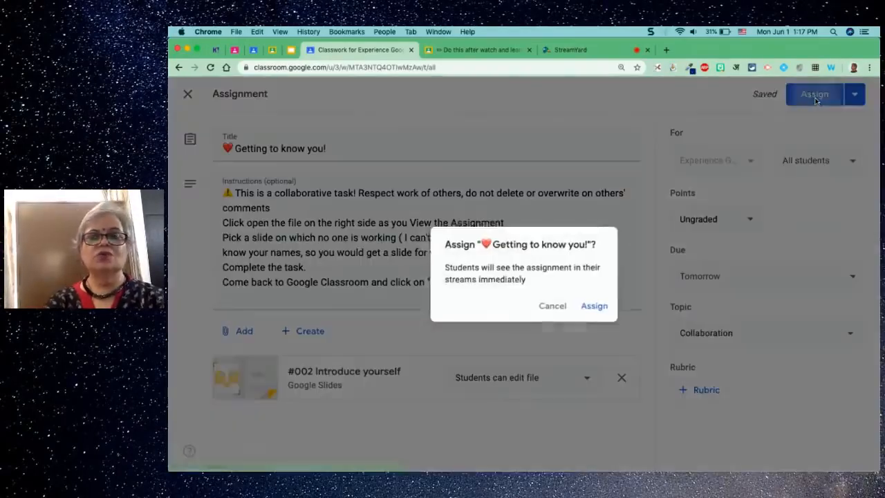
{"action": "left_click", "coordinate": [596, 307]}
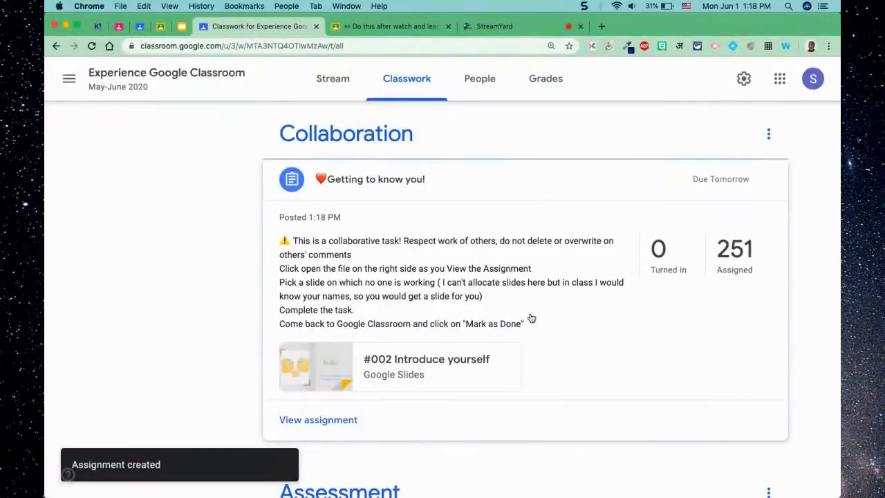
Open the draft "Quiz Time" under Assessment for editing and assign it to all students
{"action": "scroll", "coordinate": [530, 318], "scroll_direction": "down", "scroll_amount": 5}
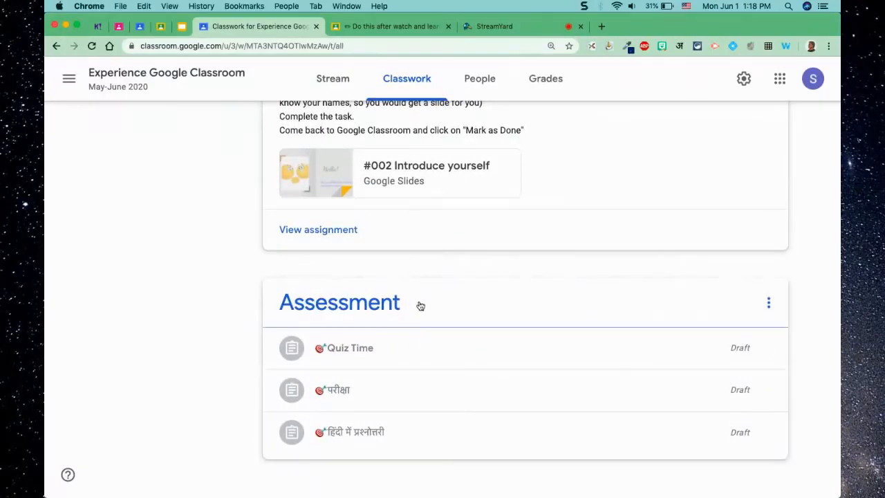
{"action": "left_click", "coordinate": [412, 357]}
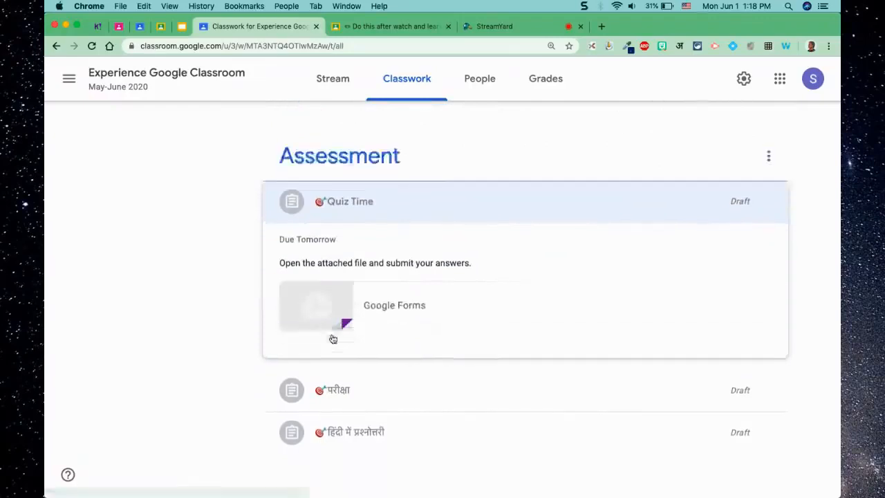
{"action": "left_click", "coordinate": [336, 341]}
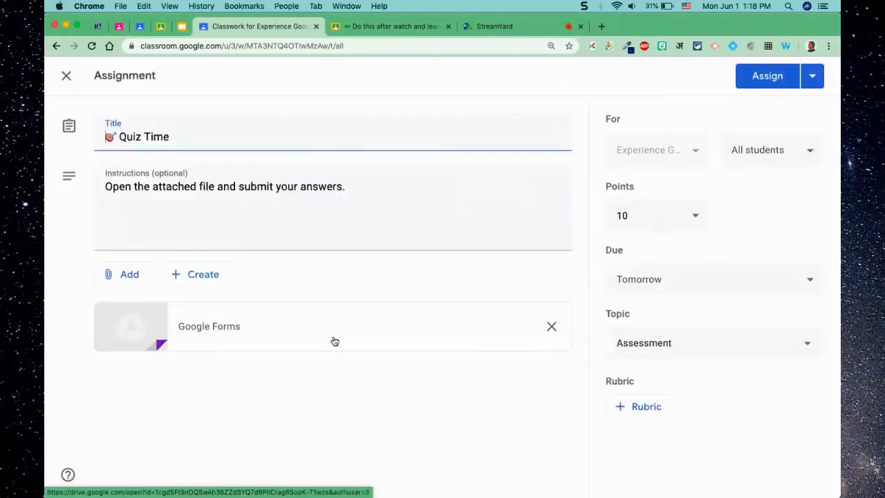
{"action": "left_click", "coordinate": [774, 82]}
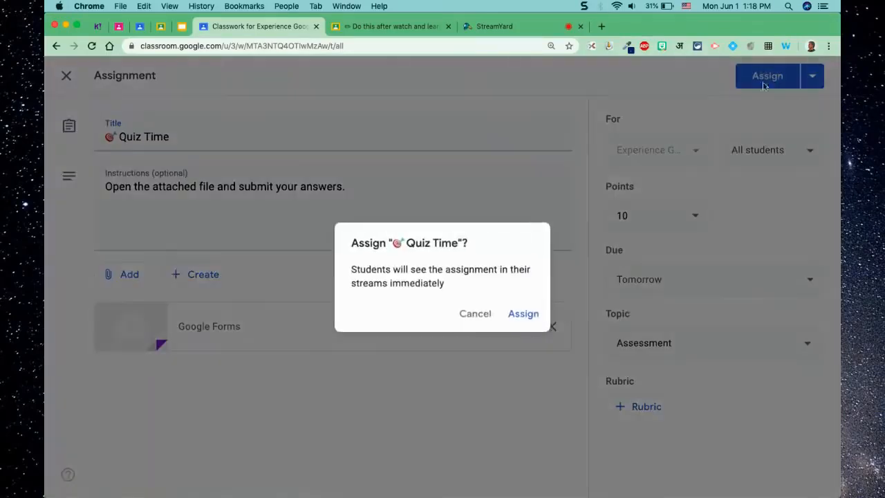
{"action": "left_click", "coordinate": [524, 314]}
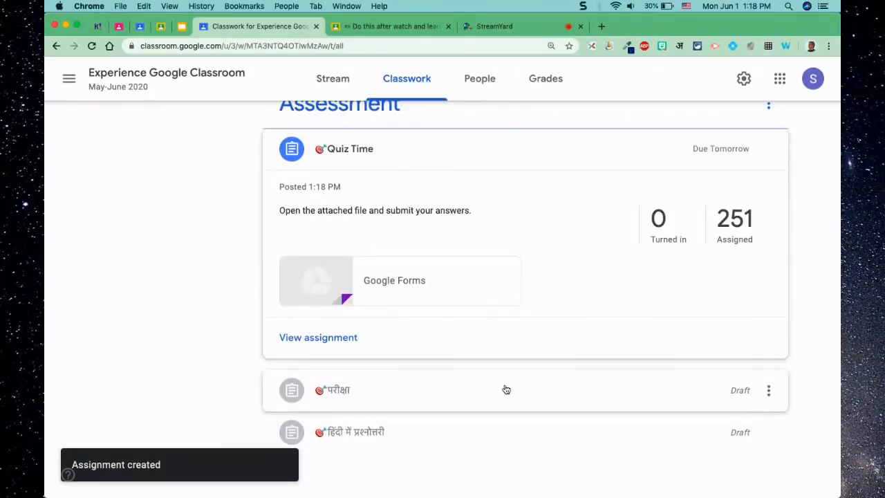
Open the draft "परीक्षा" under Assessment for editing and assign it to all students
{"action": "left_click", "coordinate": [508, 388]}
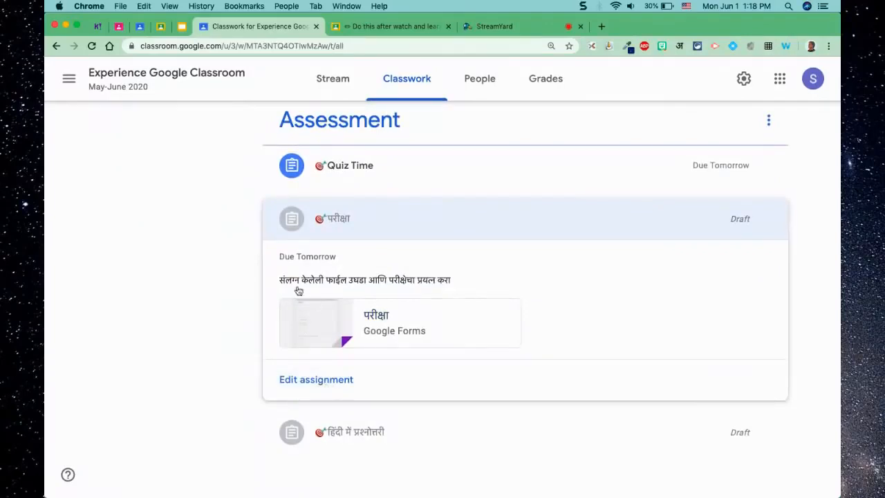
{"action": "left_click", "coordinate": [316, 380]}
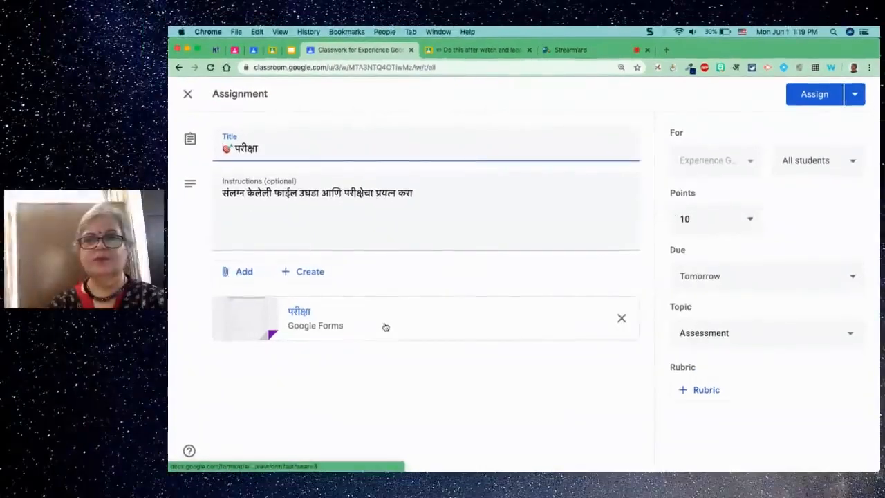
{"action": "left_click", "coordinate": [817, 96]}
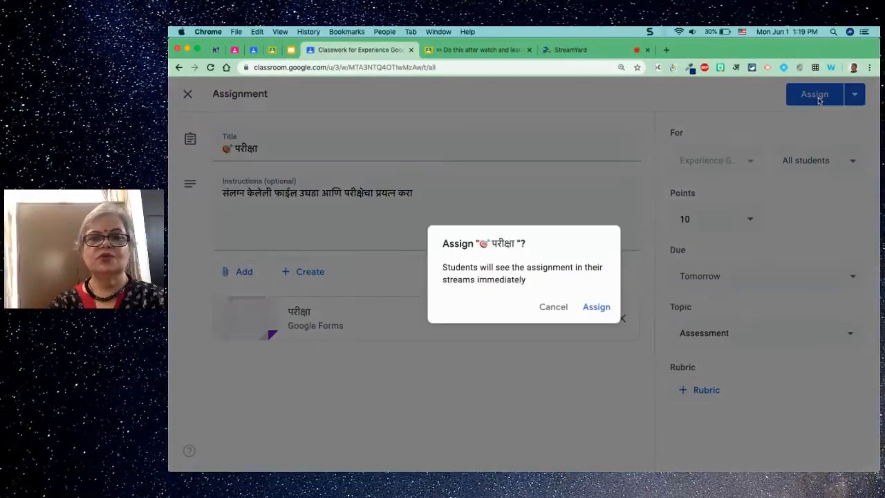
{"action": "left_click", "coordinate": [598, 309]}
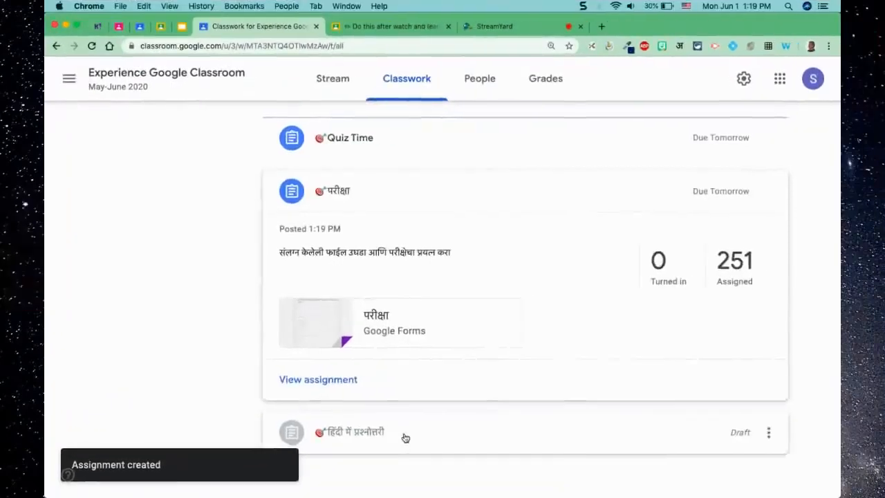
Open the draft "हिंदी में प्रश्नोत्तरी" under Assessment for editing and assign it to all students
{"action": "left_click", "coordinate": [490, 412]}
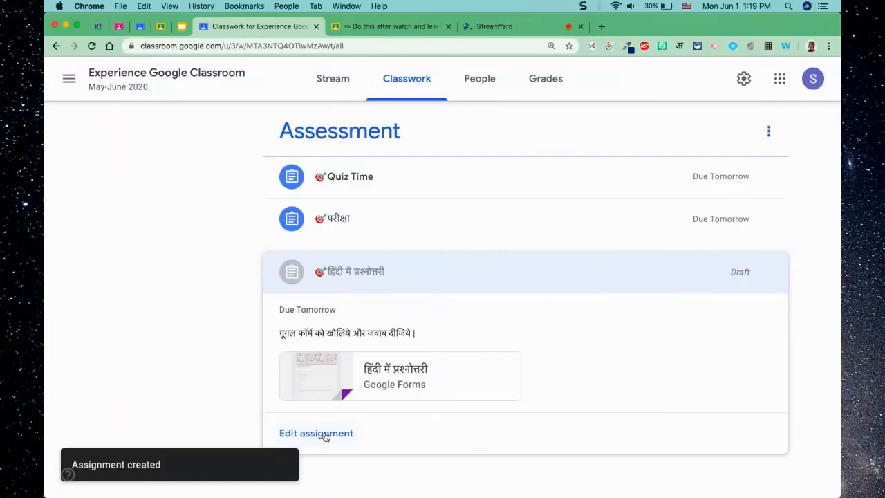
{"action": "left_click", "coordinate": [324, 433]}
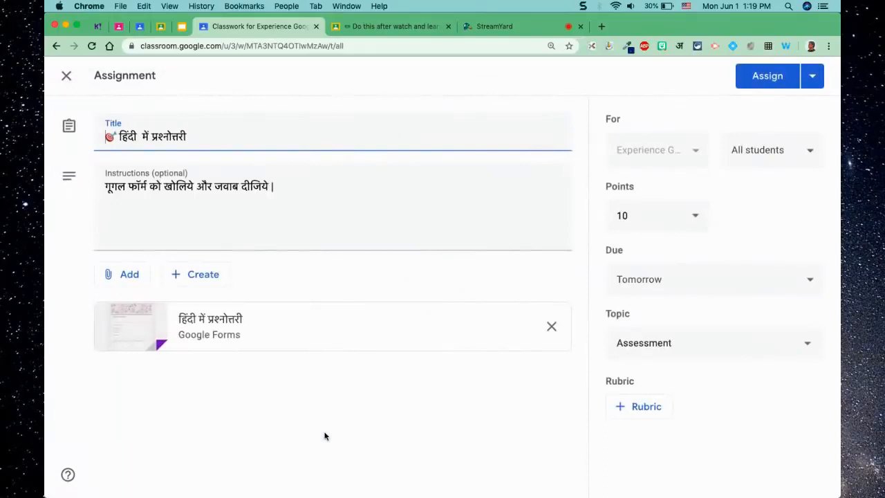
{"action": "left_click", "coordinate": [773, 78]}
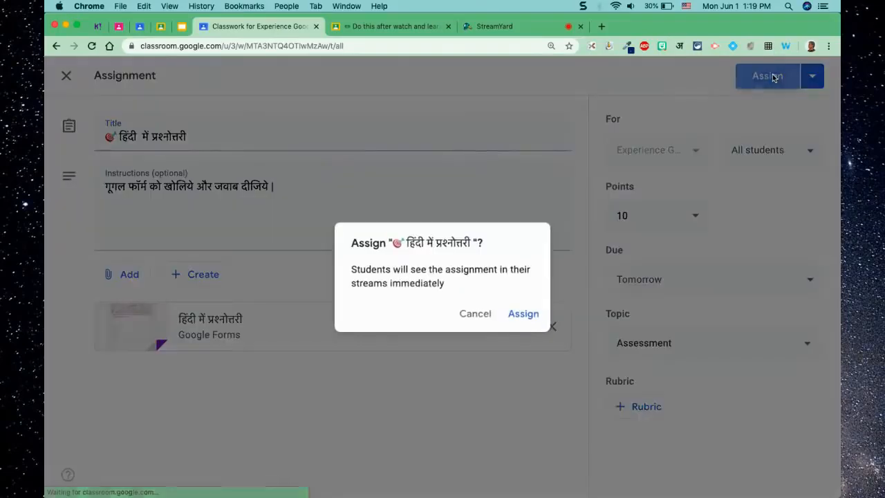
{"action": "left_click", "coordinate": [528, 315]}
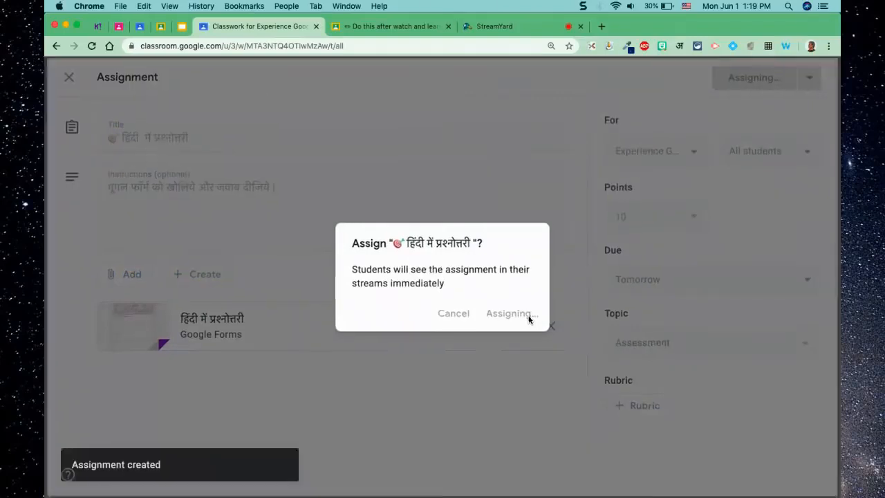
{"action": "scroll", "coordinate": [528, 320], "scroll_direction": "up", "scroll_amount": 3}
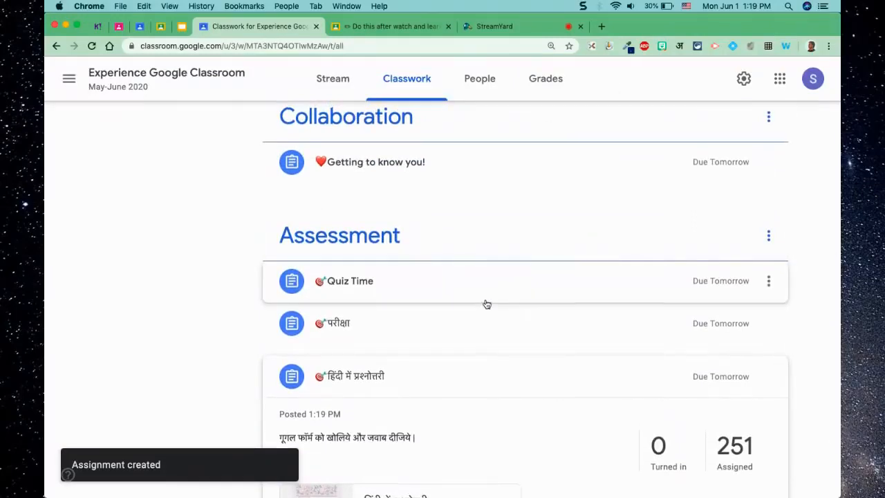
{"action": "scroll", "coordinate": [485, 303], "scroll_direction": "up", "scroll_amount": 3}
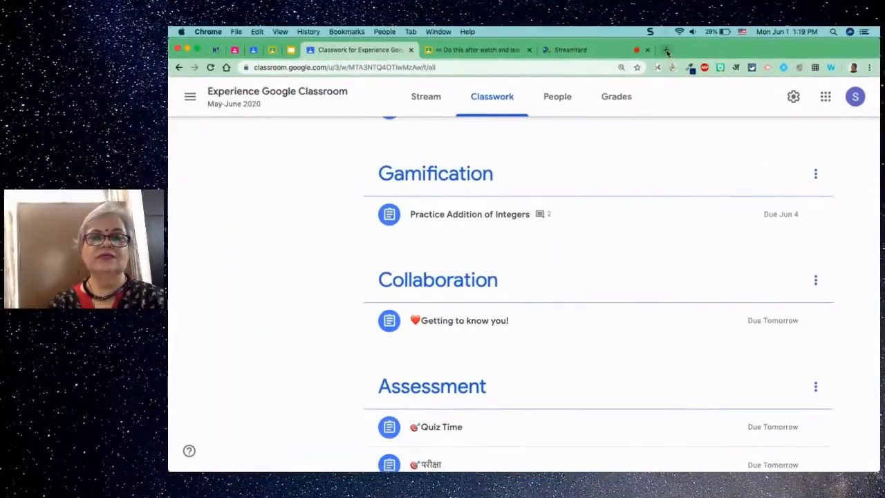
Switch to the "GSuite for Education" presentation and add a blank slide directly after slide 54
{"action": "left_click", "coordinate": [291, 50]}
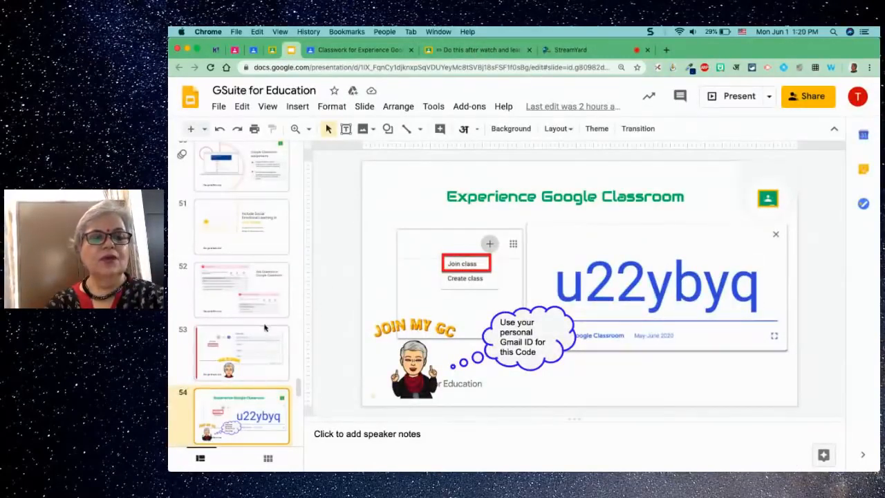
{"action": "scroll", "coordinate": [265, 366], "scroll_direction": "down", "scroll_amount": 3}
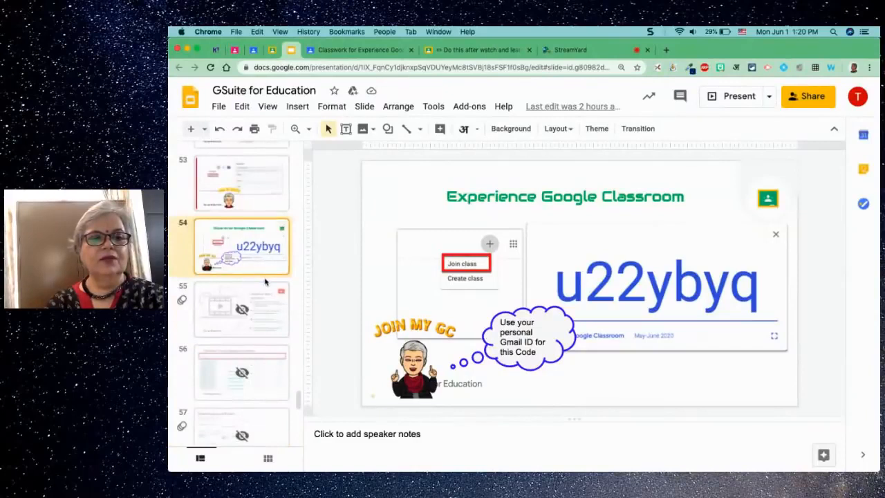
{"action": "left_click", "coordinate": [265, 281]}
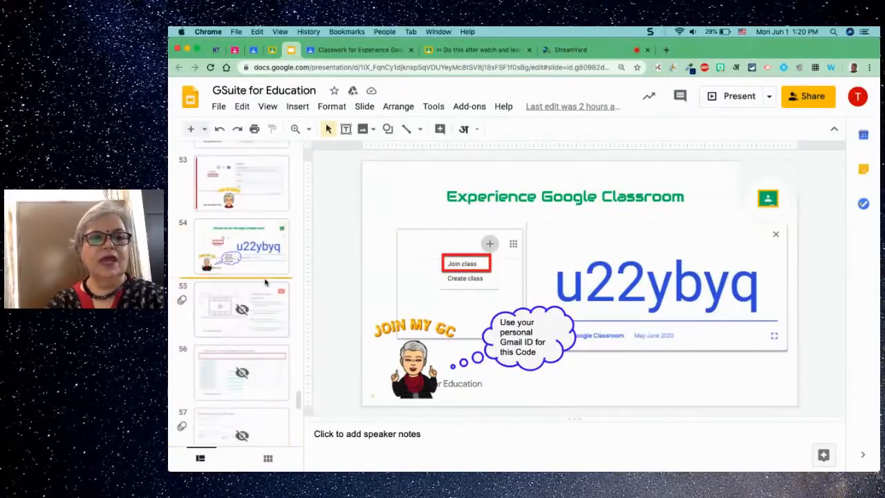
{"action": "left_click", "coordinate": [191, 130]}
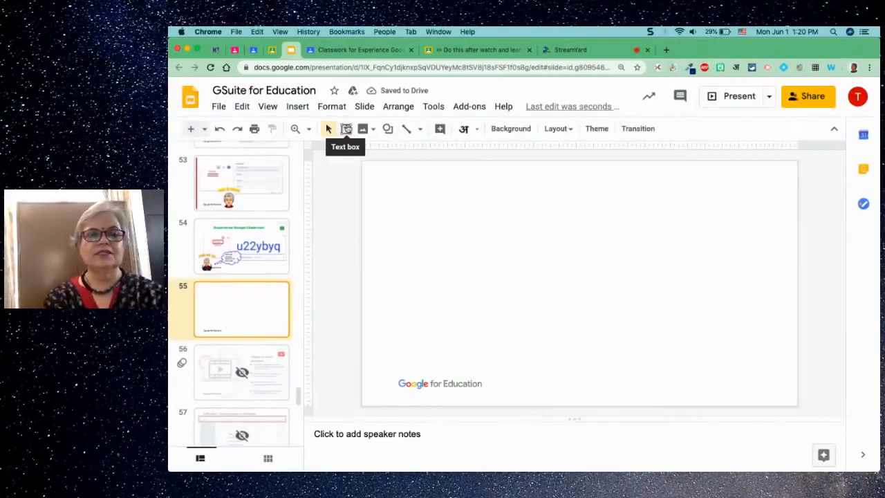
Draw a wide text box across the upper part of the new slide and enter "EQUATIO" in it
{"action": "left_click", "coordinate": [346, 130]}
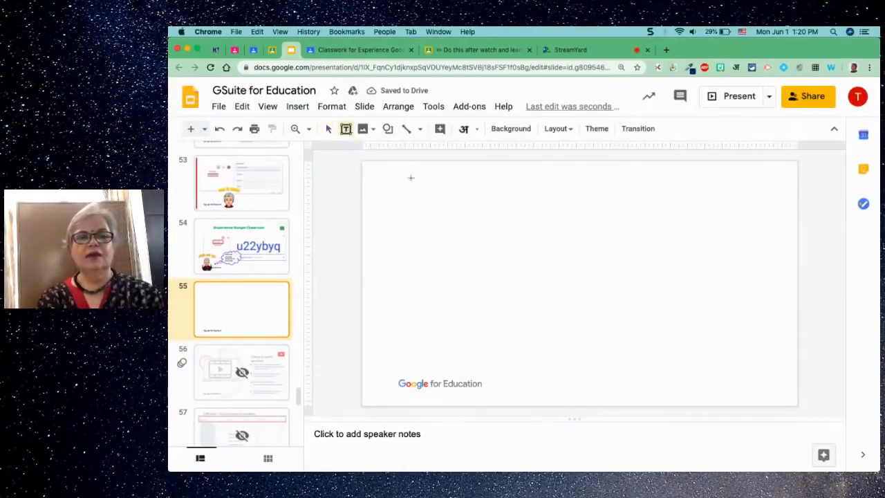
{"action": "left_click_drag", "start_coordinate": [421, 194], "coordinate": [735, 280]}
{"action": "type", "text": "EQ"}
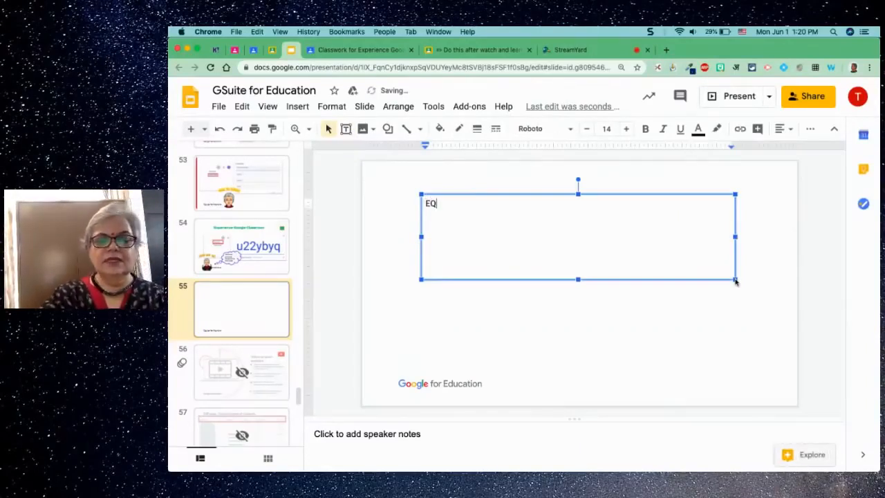
{"action": "type", "text": "UATIO"}
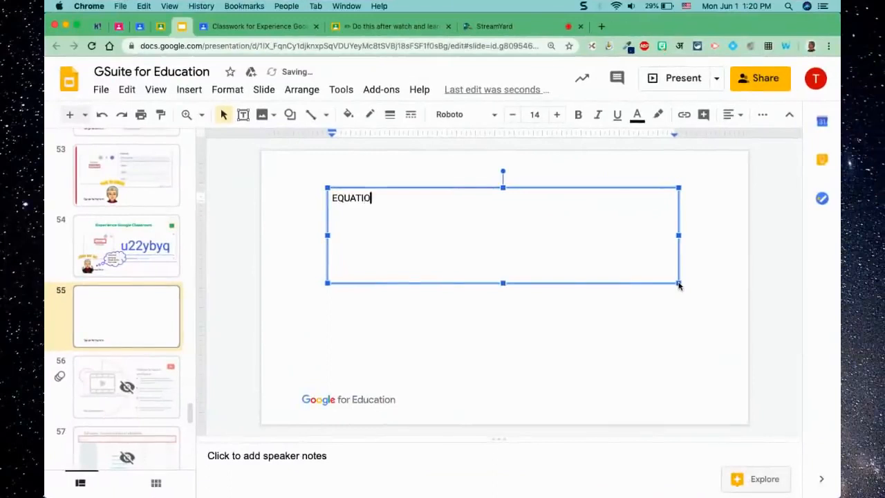
{"action": "key", "text": "BackSpace"}
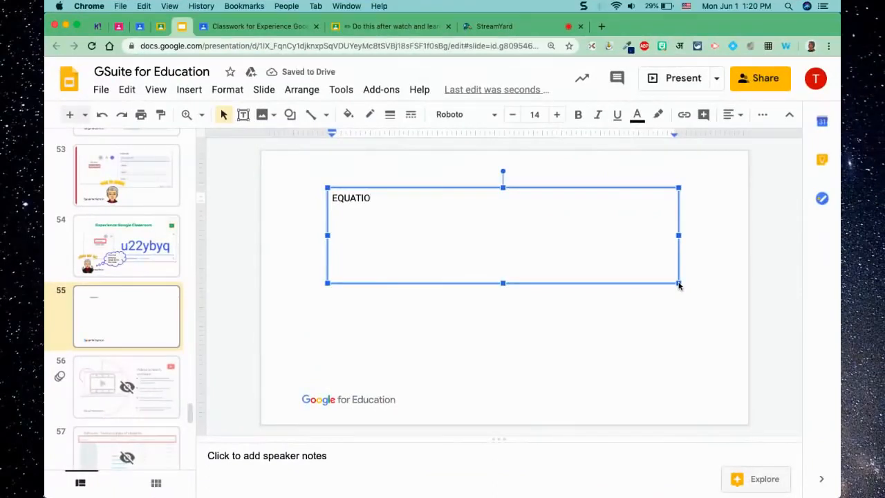
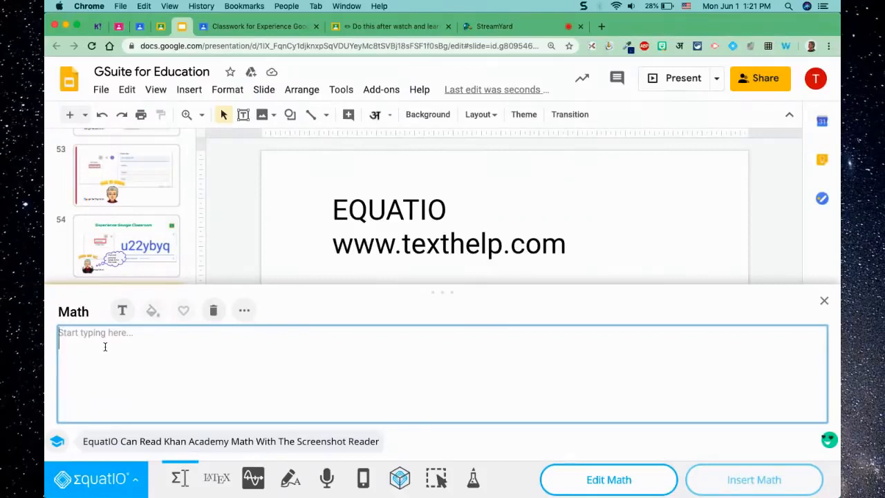
Compose the equation √(x + 5) = 7 in the EquatIO math editor, using the predicted square root
{"action": "type", "text": "sq"}
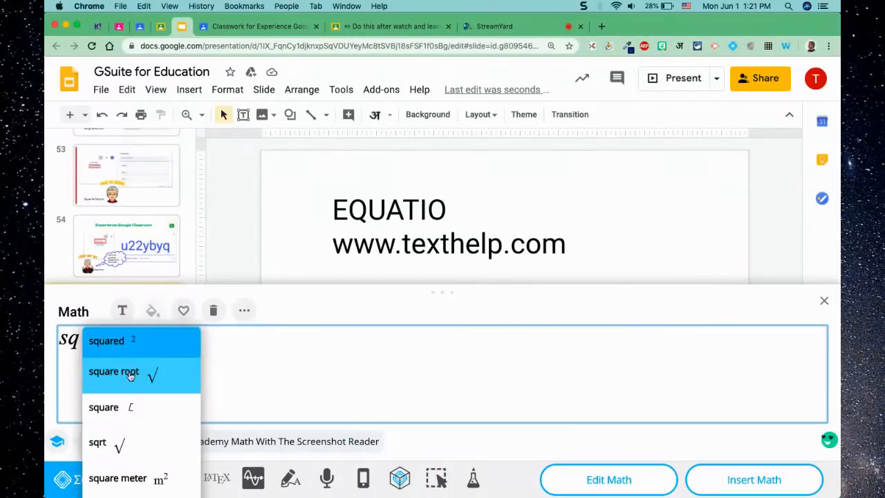
{"action": "left_click", "coordinate": [129, 373]}
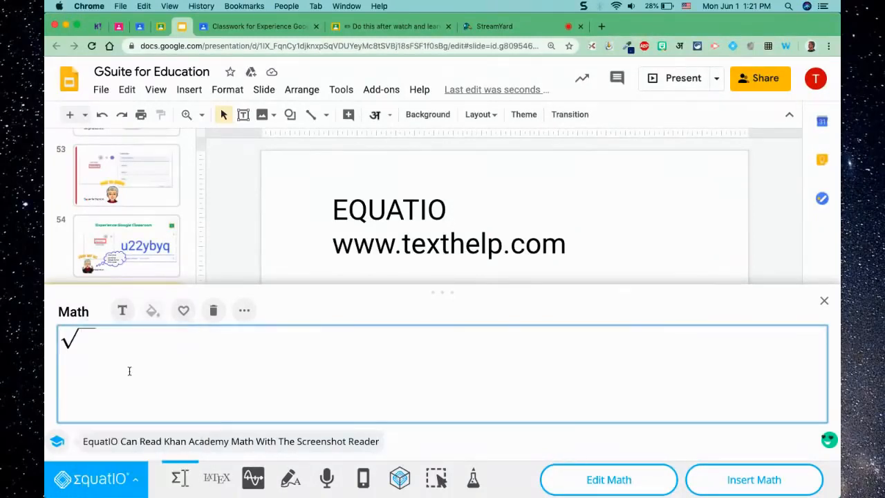
{"action": "type", "text": "x + "}
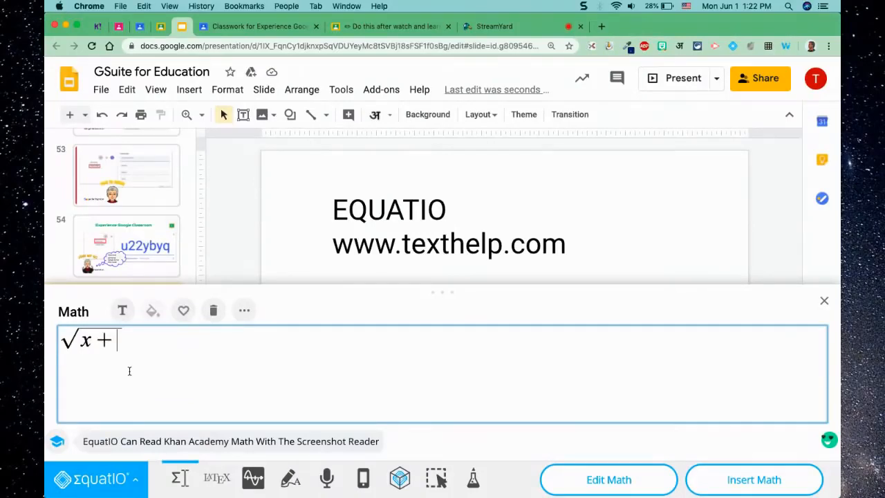
{"action": "type", "text": "5 = "}
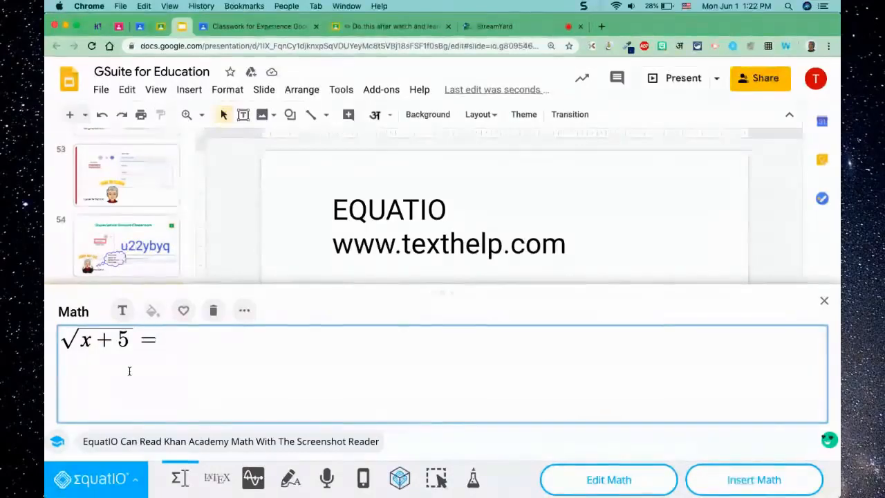
{"action": "type", "text": "7"}
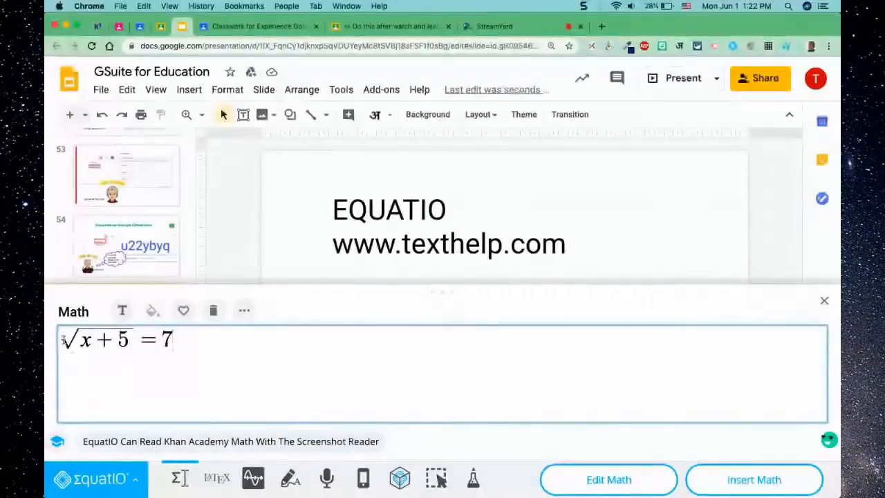
Add the text "Solve:" in front of the square-root equation in the math editor
{"action": "left_click", "coordinate": [63, 339]}
{"action": "type", "text": "te"}
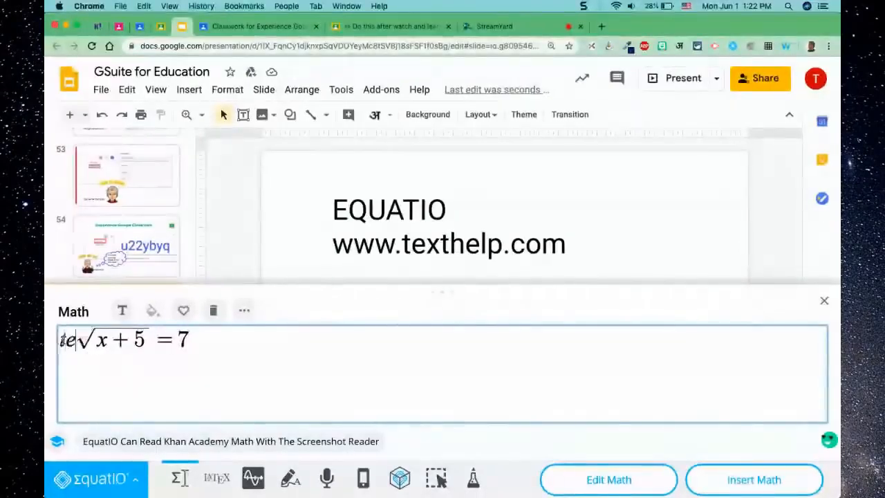
{"action": "key", "text": "BackSpace"}
{"action": "key", "text": "BackSpace"}
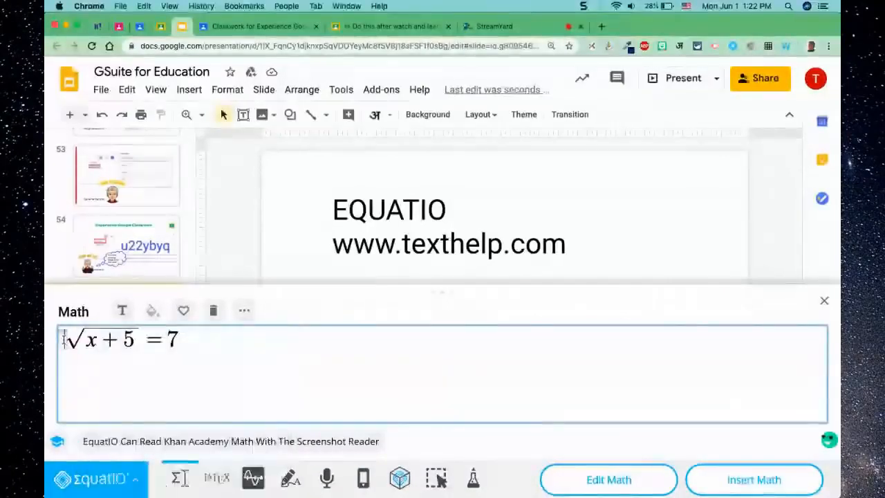
{"action": "type", "text": "Sp"}
{"action": "key", "text": "BackSpace"}
{"action": "type", "text": "ol"}
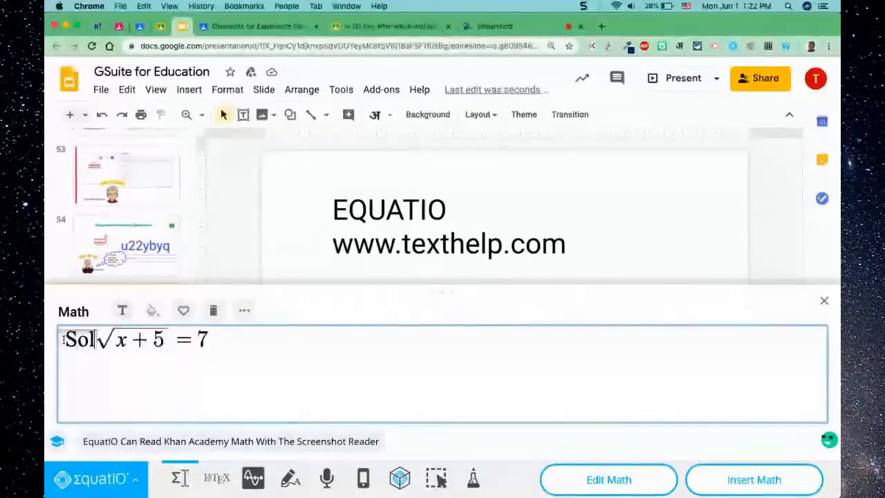
{"action": "type", "text": "ve:"}
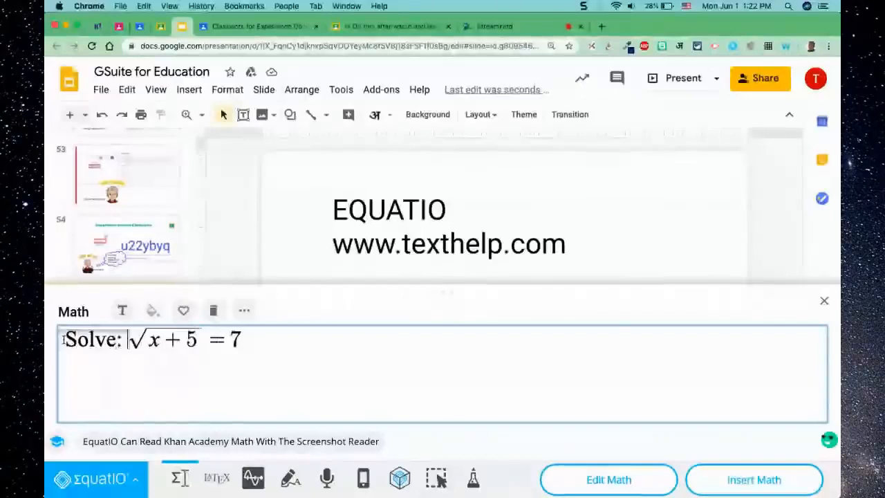
Try to insert the finished "Solve:" equation into the slide, and close the math editor
{"action": "left_click", "coordinate": [270, 343]}
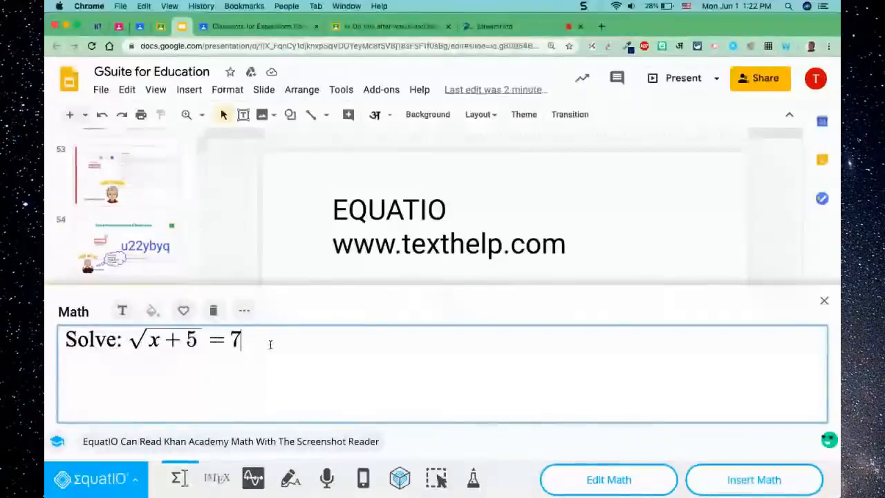
{"action": "left_click", "coordinate": [760, 482]}
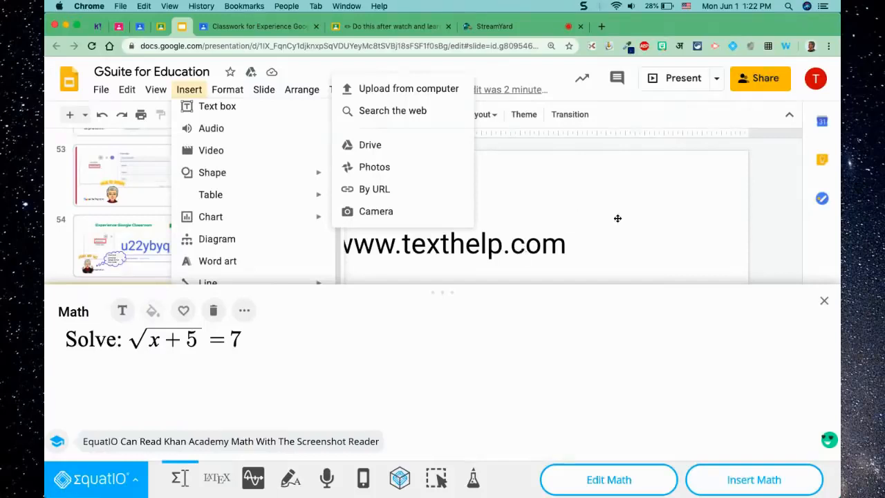
{"action": "left_click", "coordinate": [180, 482]}
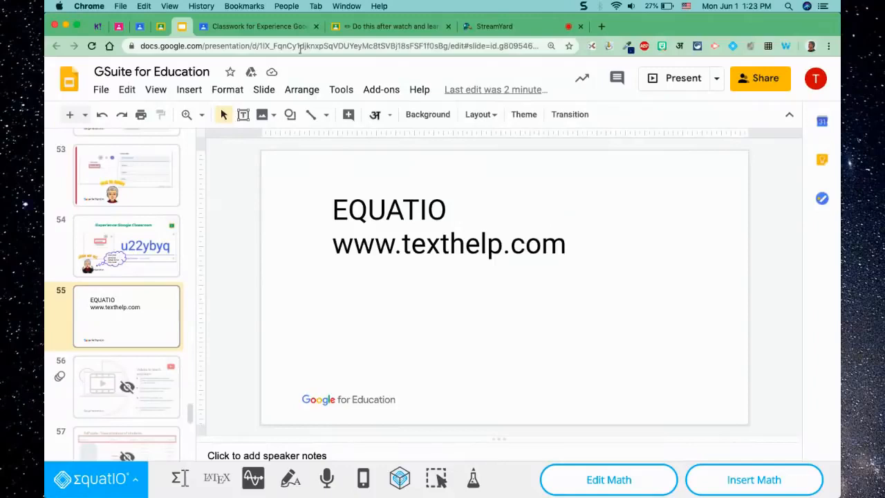
Return to the Experience Google Classroom classwork and check the assignments posted under Assessment
{"action": "left_click", "coordinate": [279, 27]}
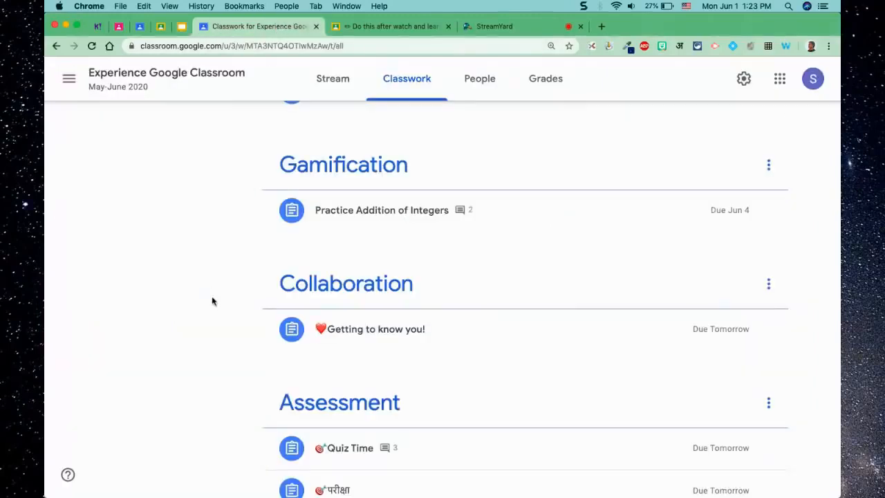
{"action": "scroll", "coordinate": [212, 300], "scroll_direction": "down", "scroll_amount": 5}
{"action": "scroll", "coordinate": [211, 300], "scroll_direction": "down", "scroll_amount": 2}
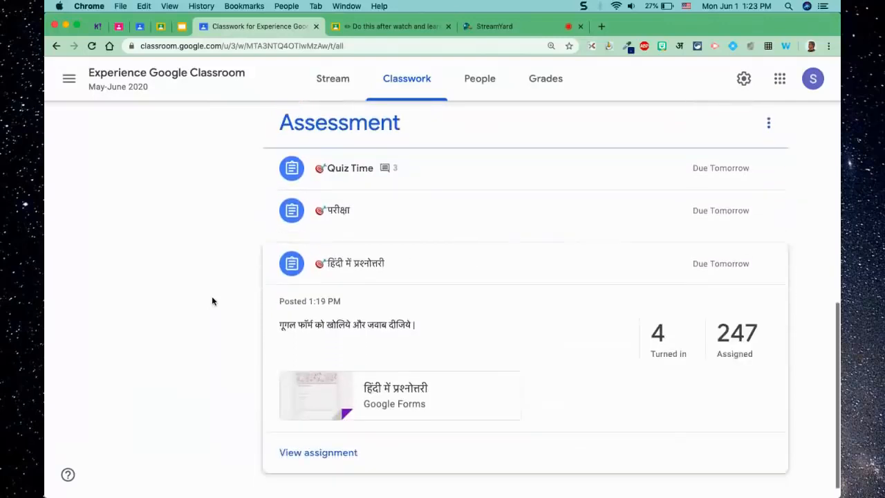
{"action": "scroll", "coordinate": [213, 300], "scroll_direction": "up", "scroll_amount": 6}
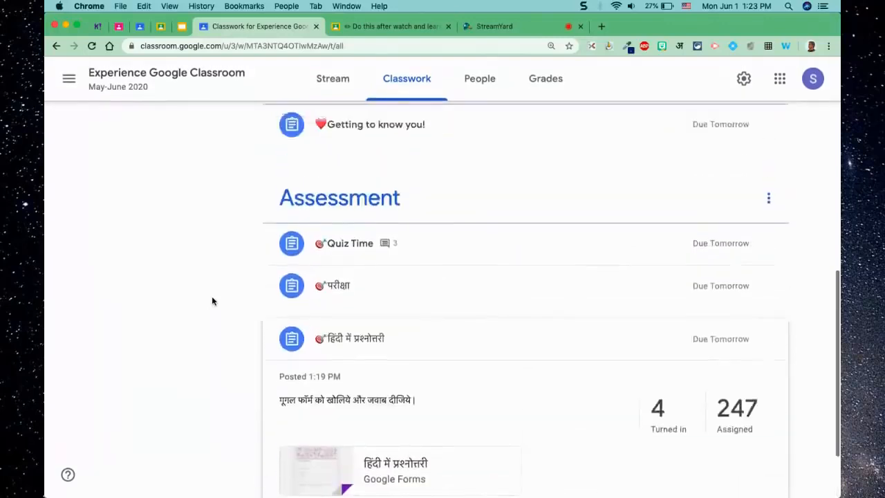
{"action": "scroll", "coordinate": [213, 301], "scroll_direction": "down", "scroll_amount": 4}
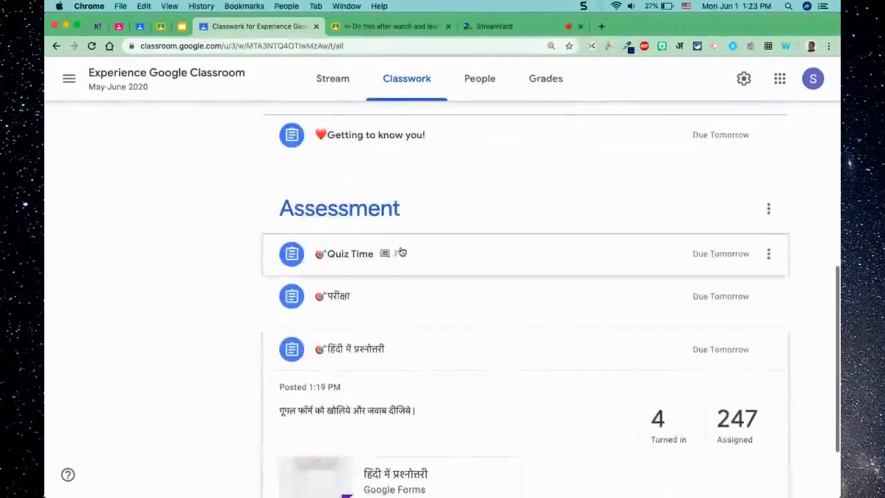
Expand the "Quiz Time" assignment, read its class comments and close them
{"action": "left_click", "coordinate": [437, 257]}
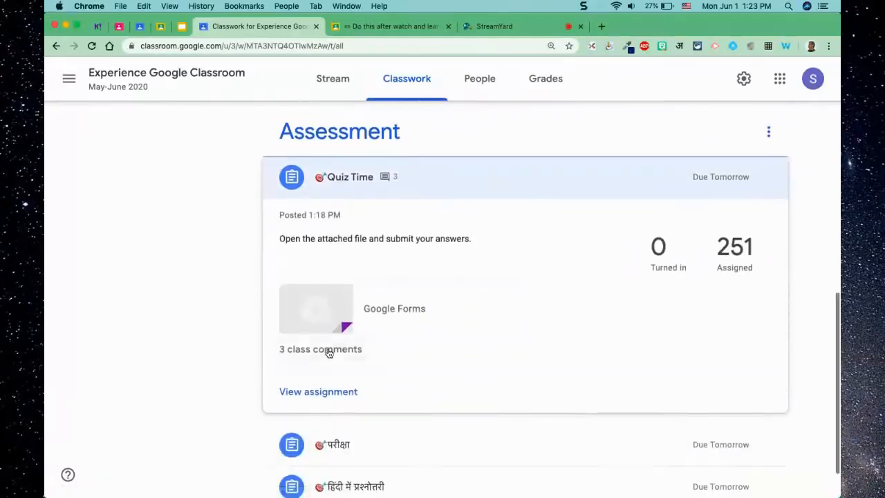
{"action": "left_click", "coordinate": [327, 350]}
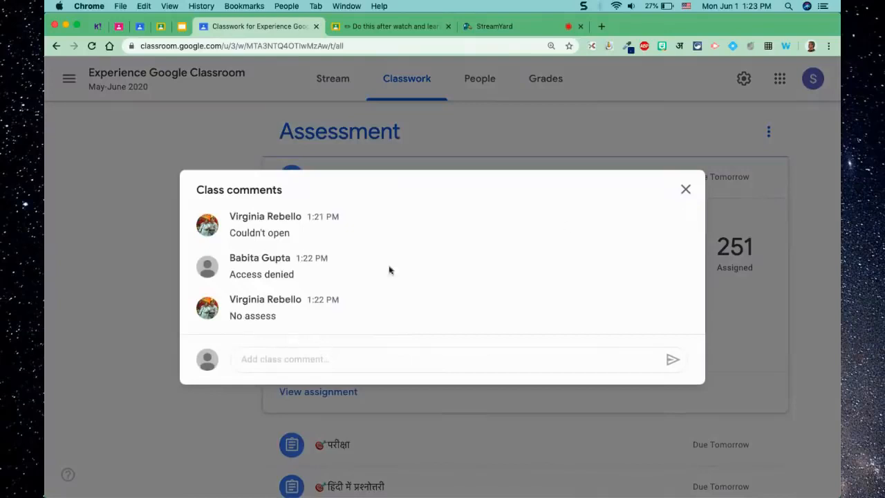
{"action": "left_click", "coordinate": [685, 189]}
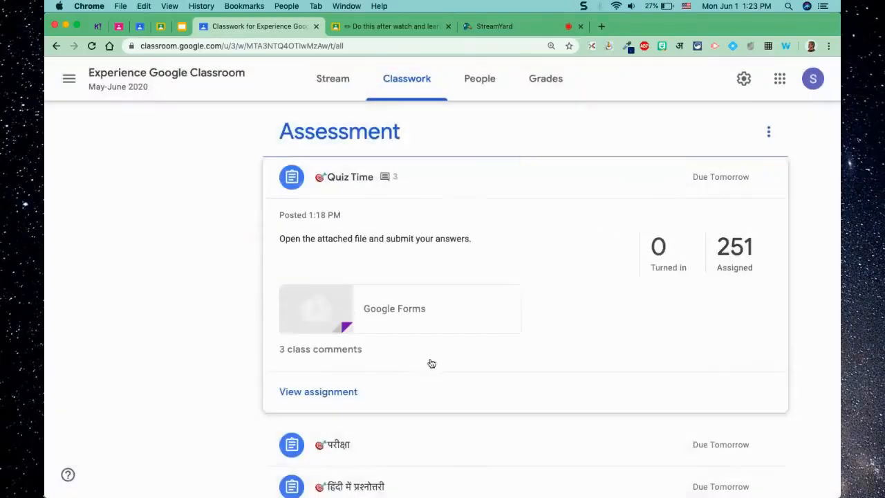
{"action": "scroll", "coordinate": [429, 364], "scroll_direction": "down", "scroll_amount": 2}
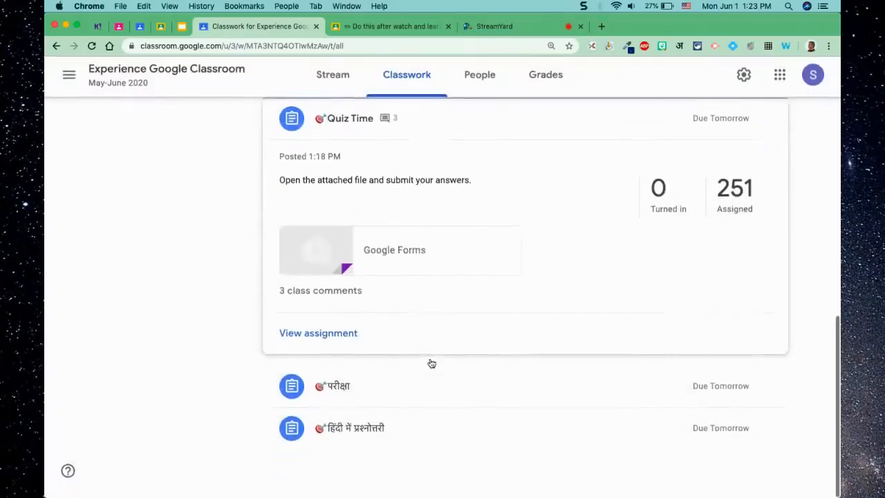
Expand the "हिंदी में प्रश्नोत्तरी" assignment, check its turned-in student work, and return to the class's classwork
{"action": "left_click", "coordinate": [401, 434]}
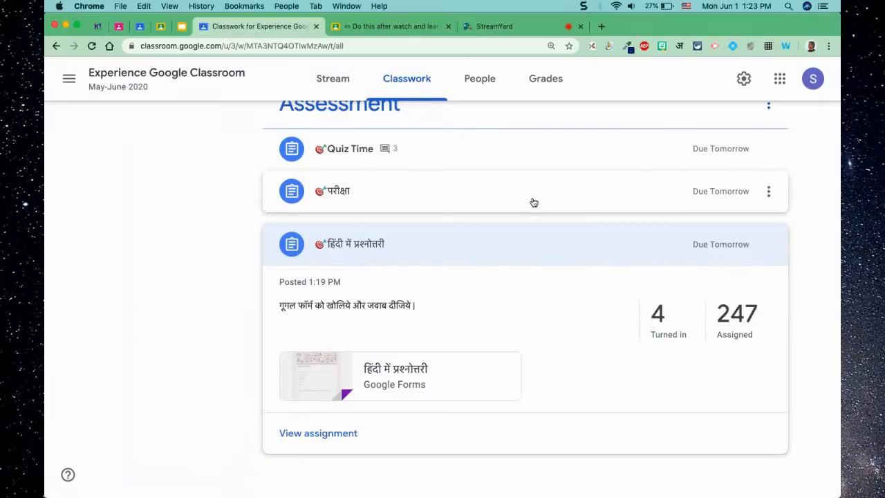
{"action": "left_click", "coordinate": [669, 327]}
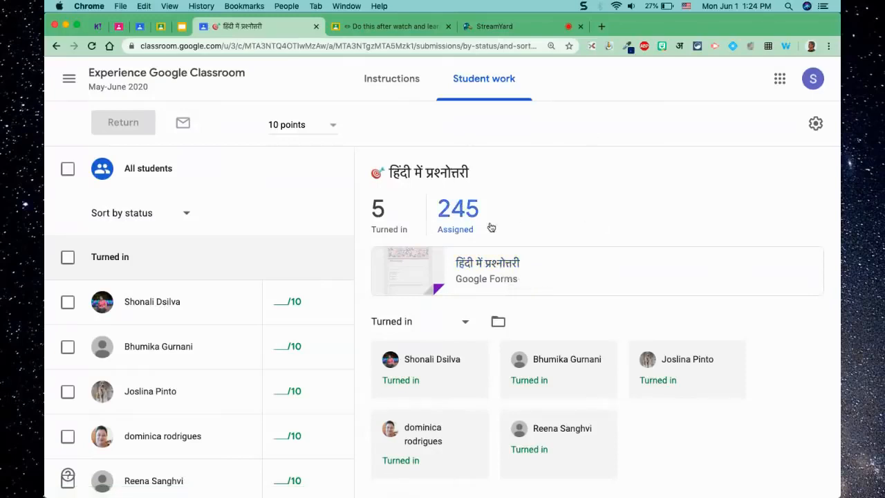
{"action": "left_click", "coordinate": [130, 74]}
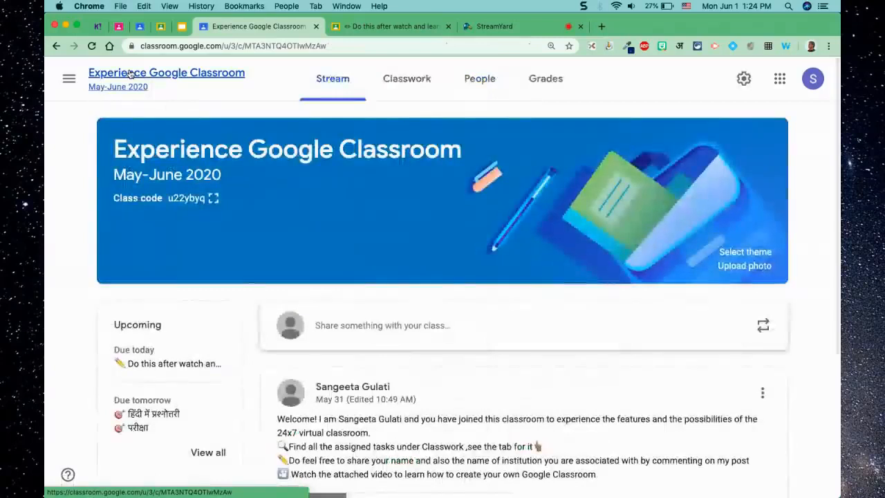
{"action": "left_click", "coordinate": [425, 85]}
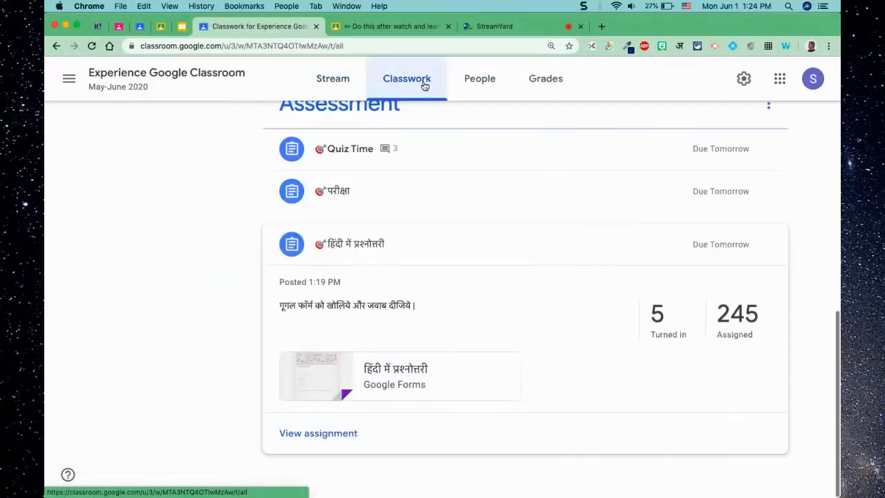
Expand the "Quiz Time" assignment, check its turned-in work, and read its instructions with the class comments
{"action": "left_click", "coordinate": [513, 157]}
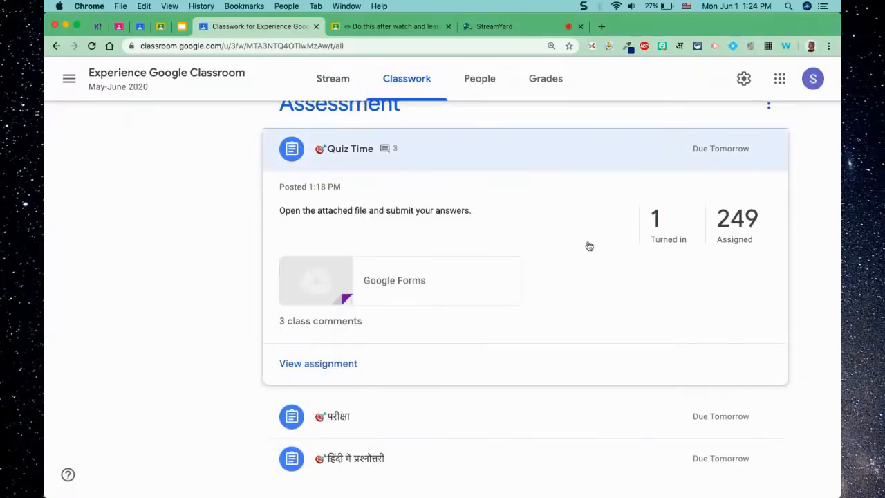
{"action": "left_click", "coordinate": [670, 232]}
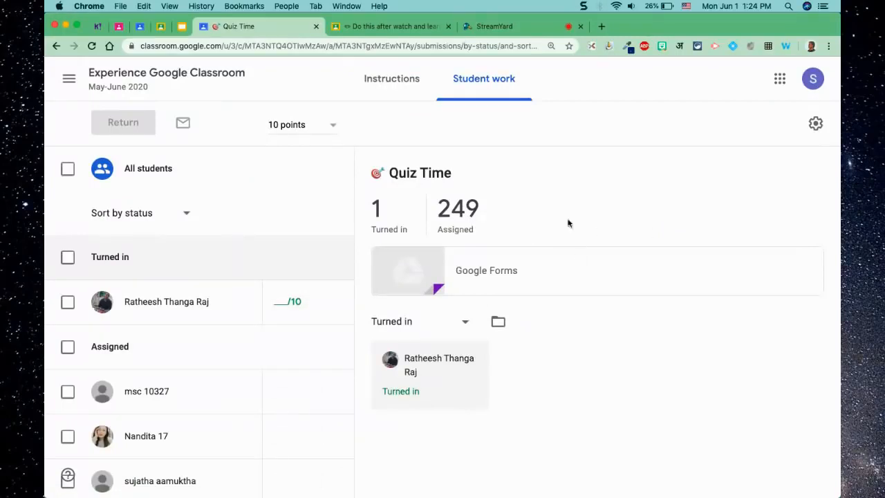
{"action": "left_click", "coordinate": [398, 82]}
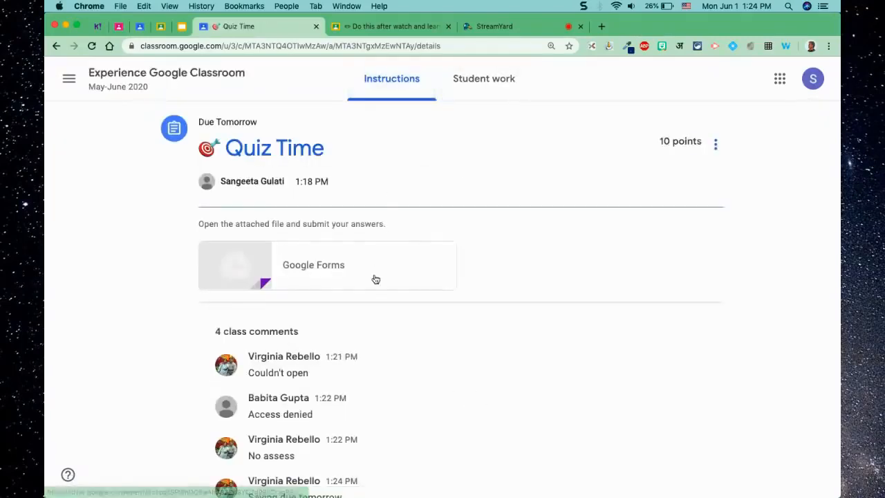
{"action": "scroll", "coordinate": [375, 278], "scroll_direction": "down", "scroll_amount": 3}
{"action": "scroll", "coordinate": [375, 278], "scroll_direction": "up", "scroll_amount": 3}
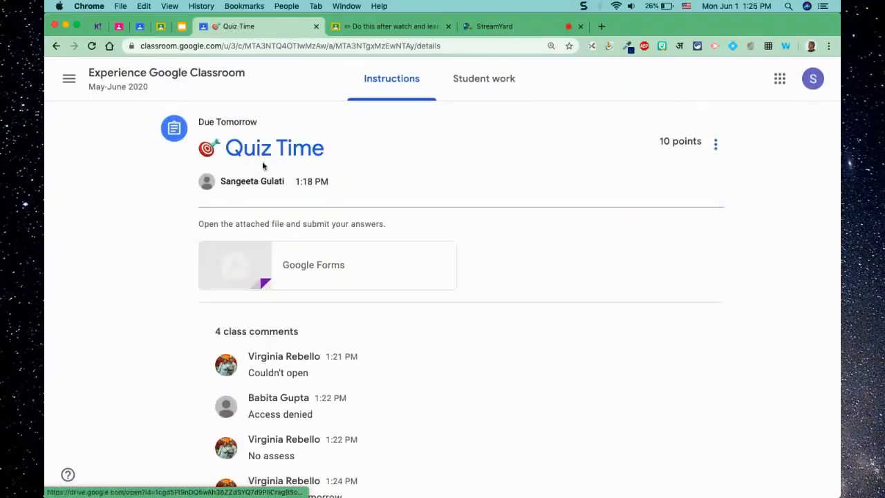
Return to the classwork and look over the topics from Life Cycle of Butterfly to Assessment
{"action": "left_click", "coordinate": [156, 81]}
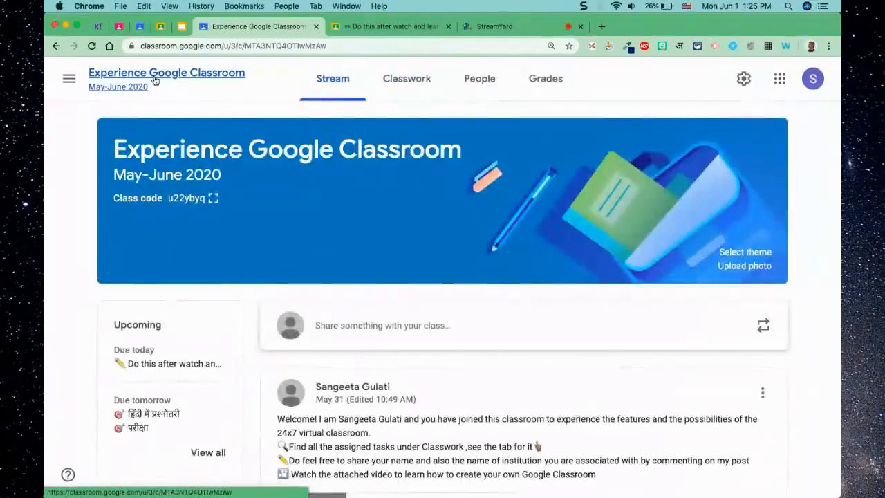
{"action": "left_click", "coordinate": [414, 95]}
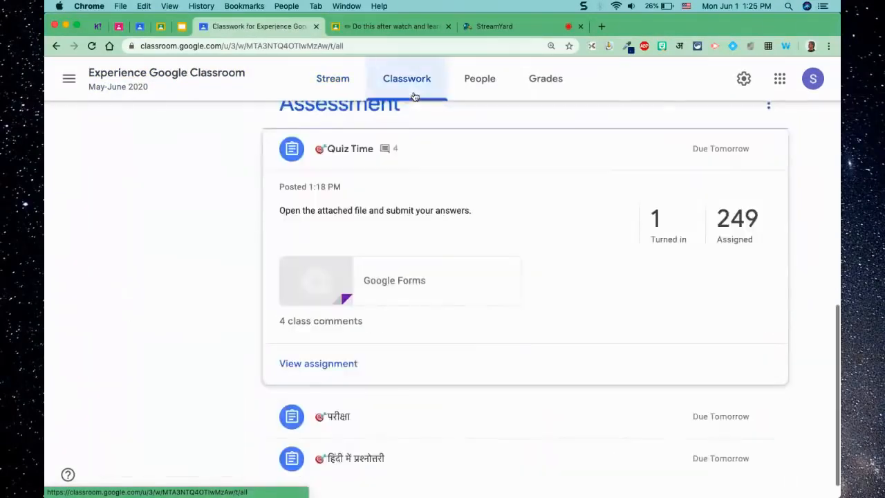
{"action": "scroll", "coordinate": [418, 211], "scroll_direction": "up", "scroll_amount": 2}
{"action": "scroll", "coordinate": [428, 236], "scroll_direction": "up", "scroll_amount": 1}
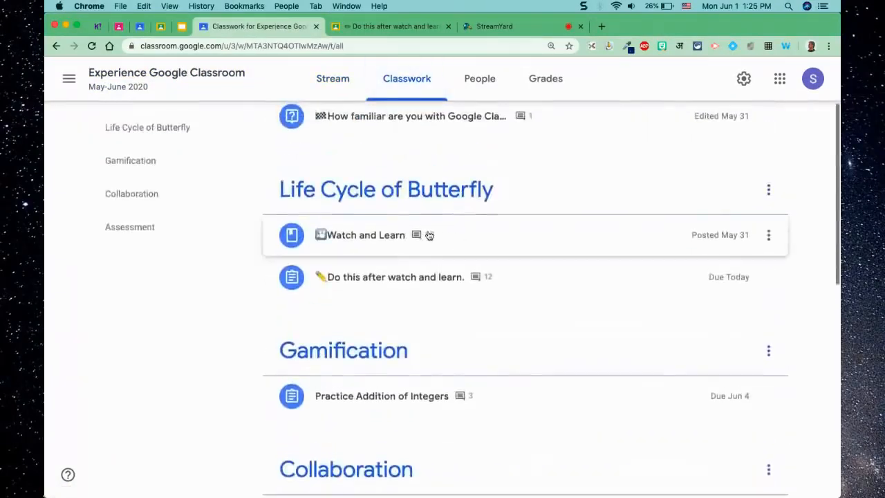
{"action": "scroll", "coordinate": [429, 236], "scroll_direction": "down", "scroll_amount": 3}
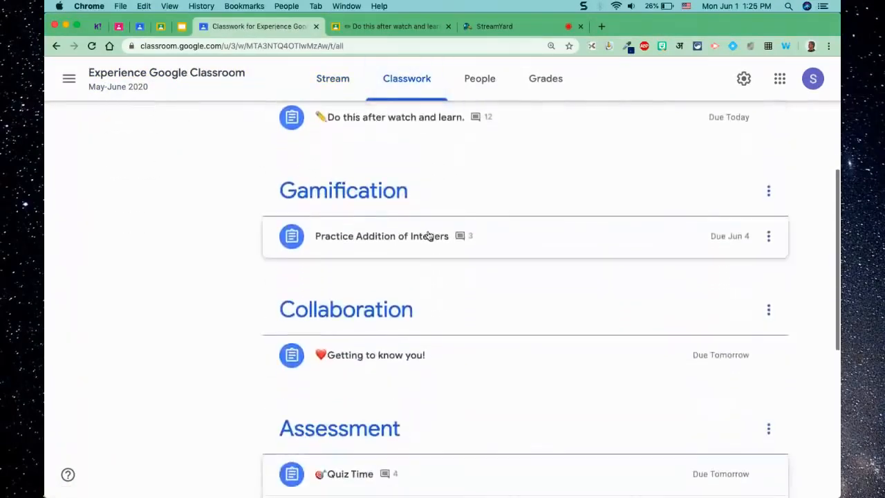
{"action": "scroll", "coordinate": [428, 235], "scroll_direction": "down", "scroll_amount": 3}
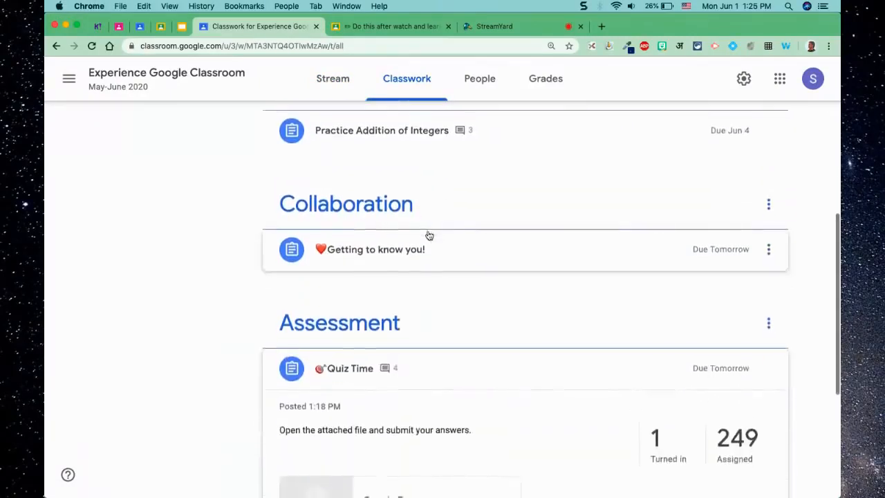
{"action": "scroll", "coordinate": [428, 236], "scroll_direction": "down", "scroll_amount": 3}
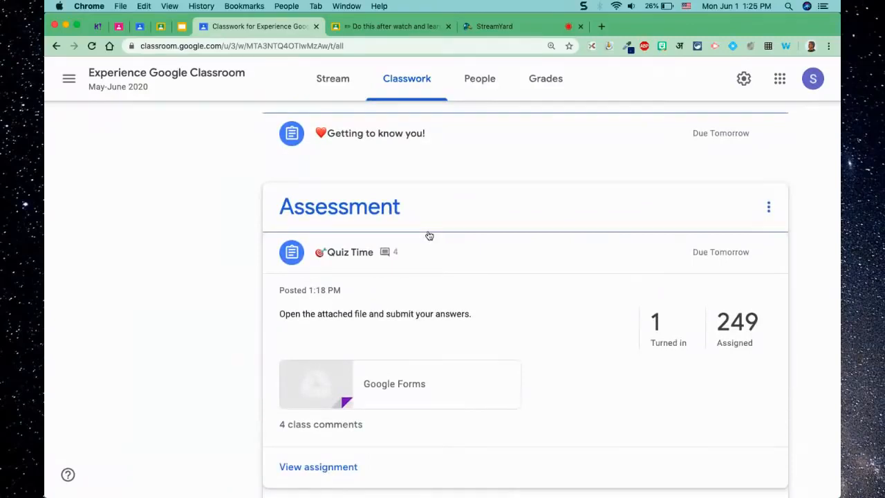
{"action": "scroll", "coordinate": [453, 180], "scroll_direction": "up", "scroll_amount": 5}
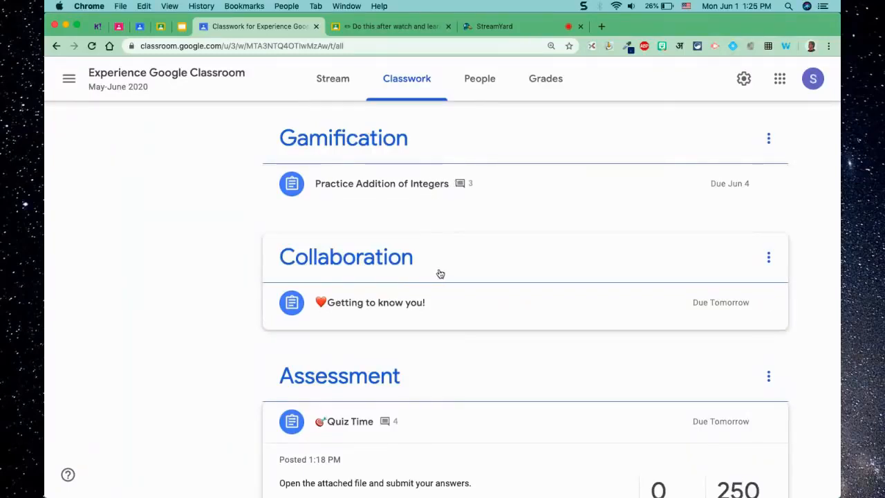
Expand "Getting to know you!" under Collaboration, open the assignment in a separate tab, and close the "Do this after watch and learn" tab
{"action": "left_click", "coordinate": [409, 302]}
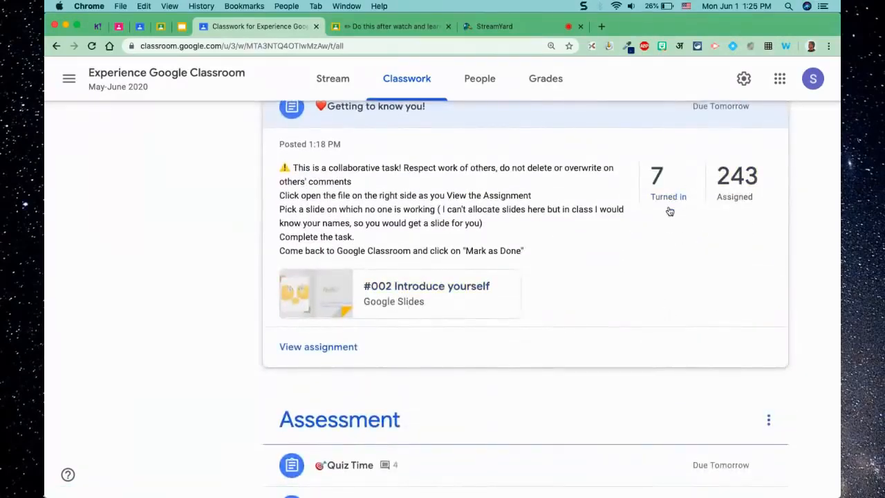
{"action": "left_click", "coordinate": [331, 351]}
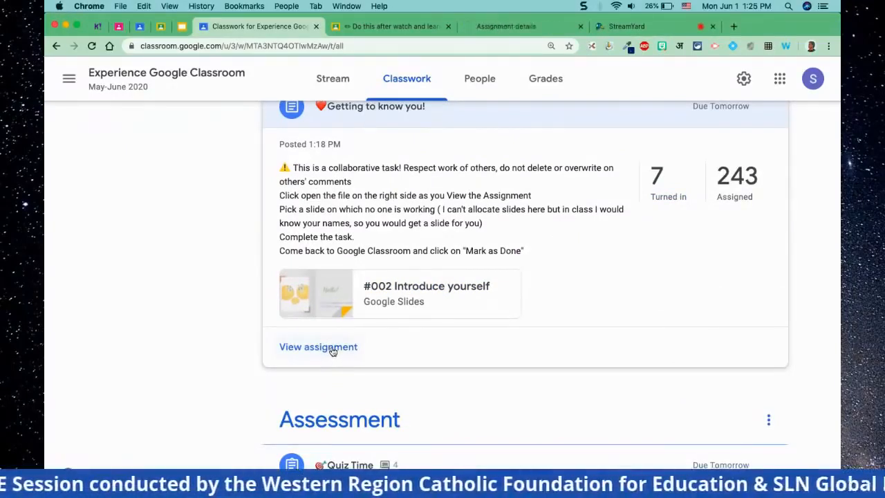
{"action": "left_click", "coordinate": [447, 28]}
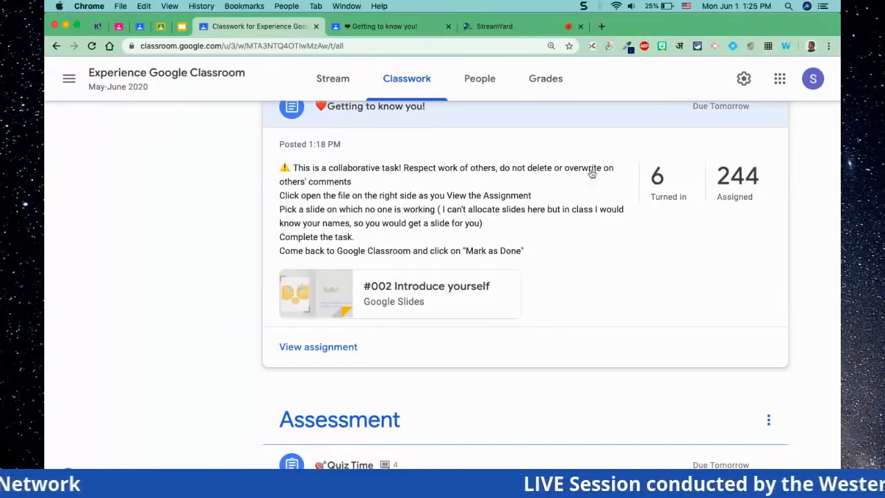
Check the student work and instructions of "Getting to know you!", and open its attached "#002 Introduce yourself" slides
{"action": "left_click", "coordinate": [412, 29]}
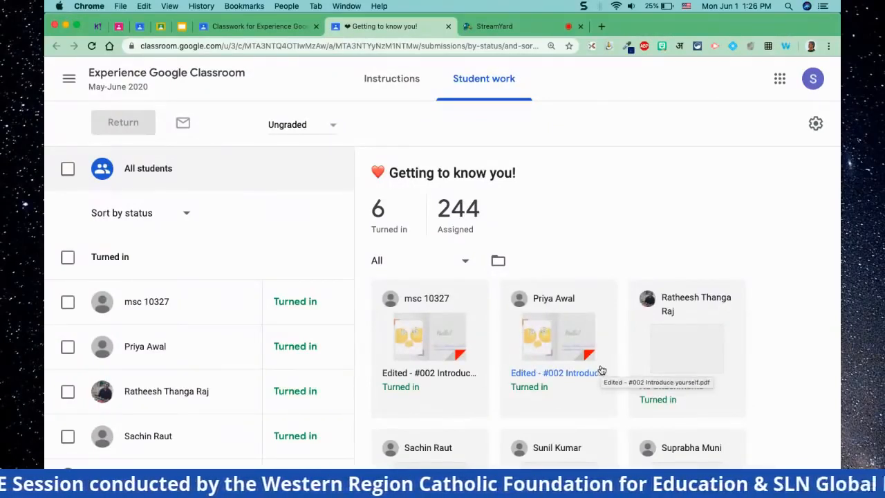
{"action": "left_click", "coordinate": [392, 84]}
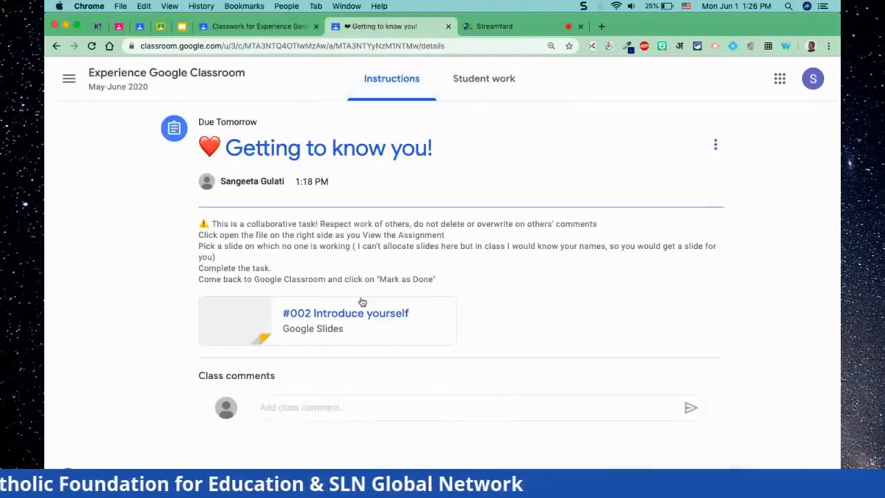
{"action": "left_click", "coordinate": [346, 313]}
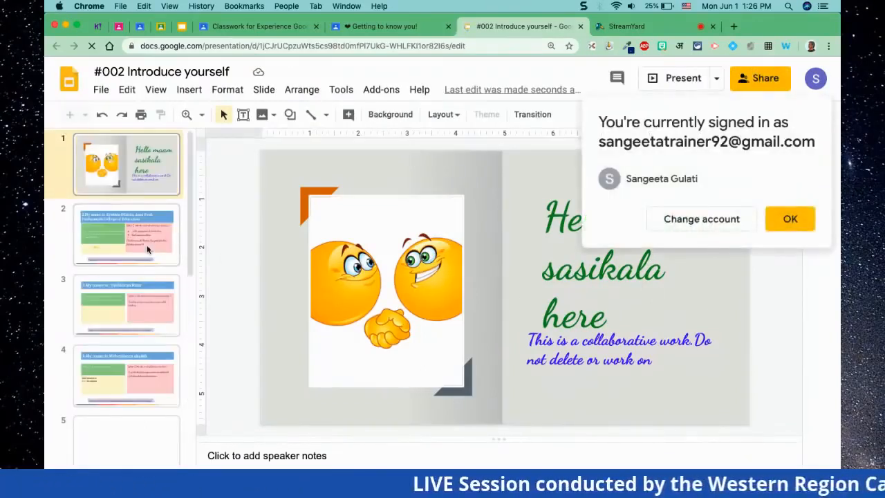
Show slide 2 of the shared presentation, dismiss the signed-in account notice, and enlarge the page
{"action": "left_click", "coordinate": [146, 248]}
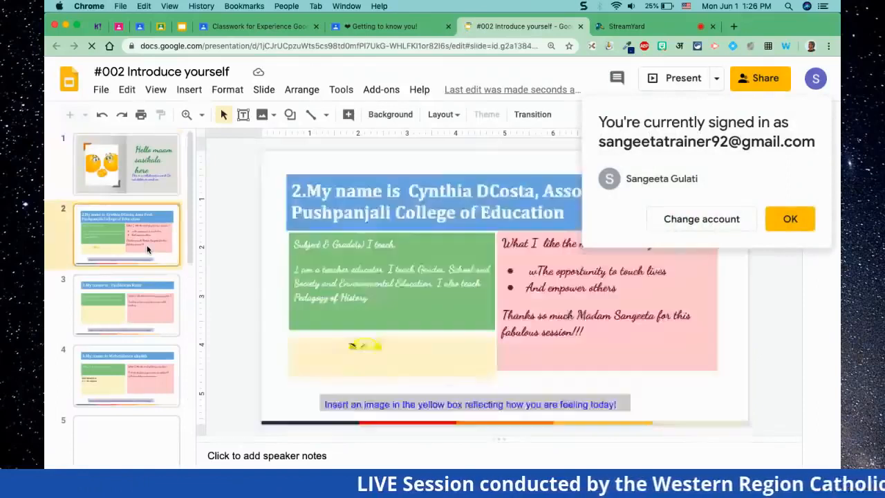
{"action": "left_click", "coordinate": [790, 219]}
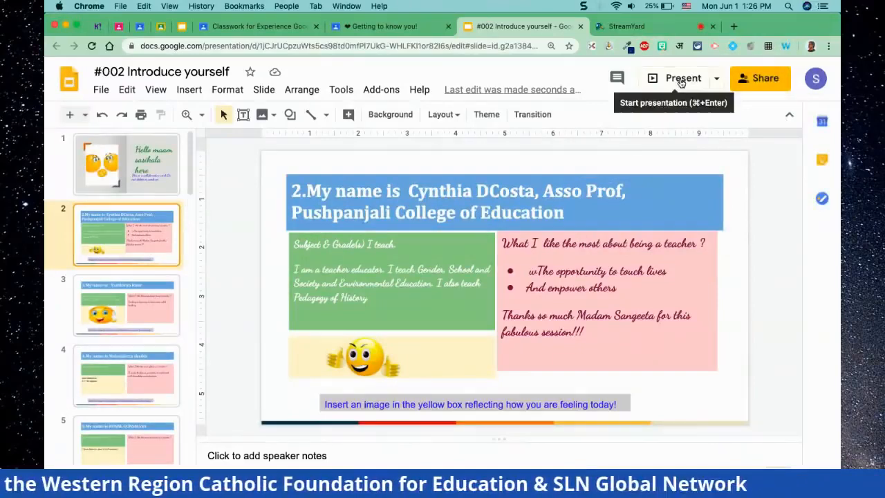
{"action": "key", "text": "super+plus"}
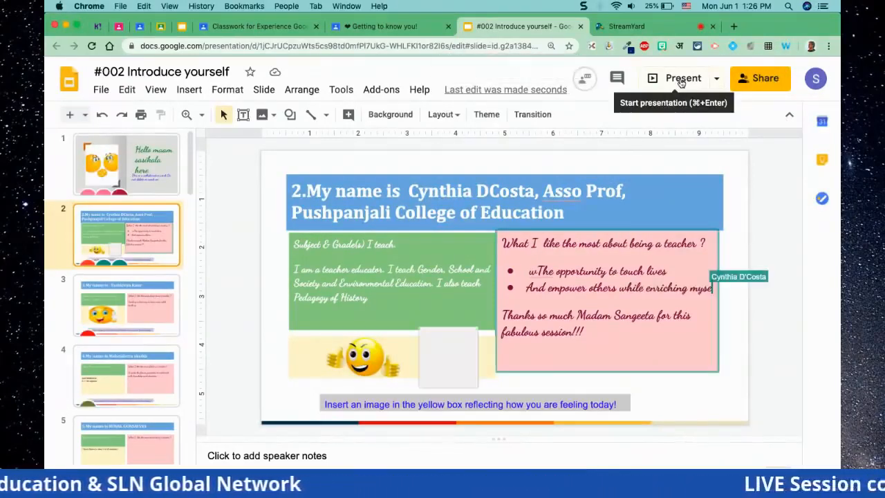
{"action": "key", "text": "super+plus"}
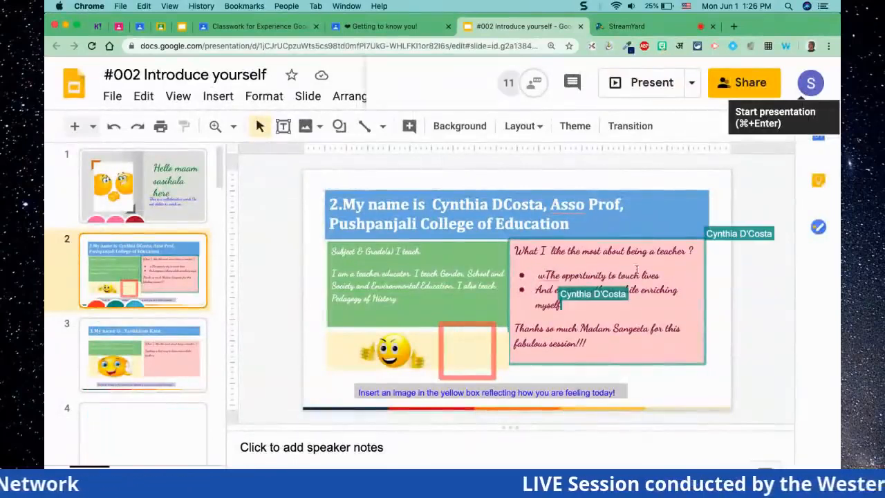